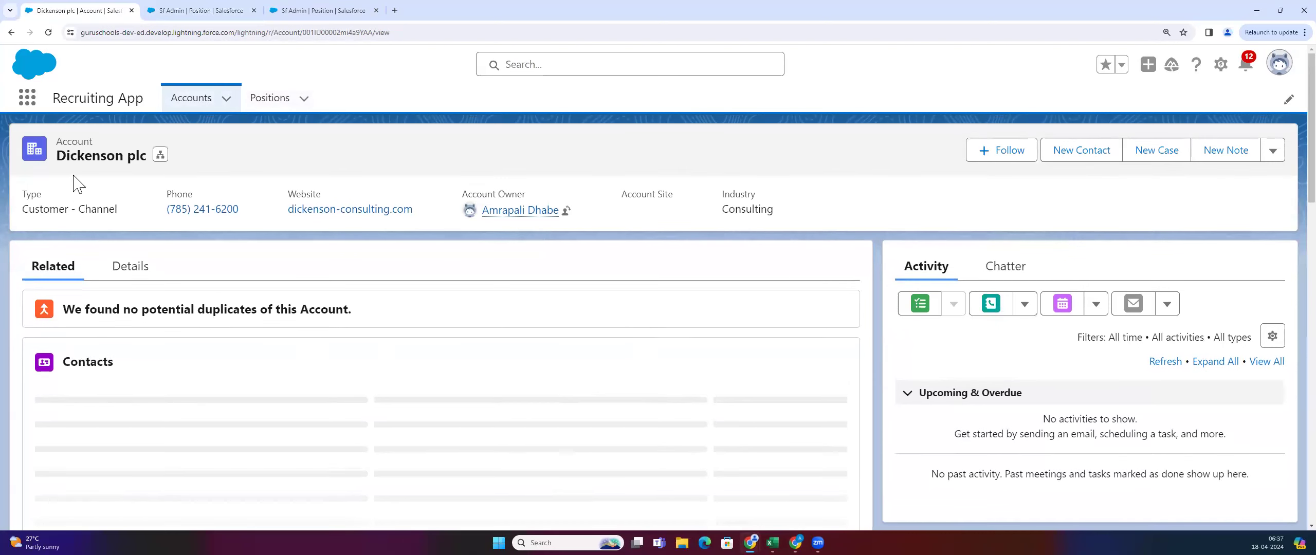
Examine the key fields shown in the header of the Dickenson plc account record
left_click_drag(18, 133, 908, 226)
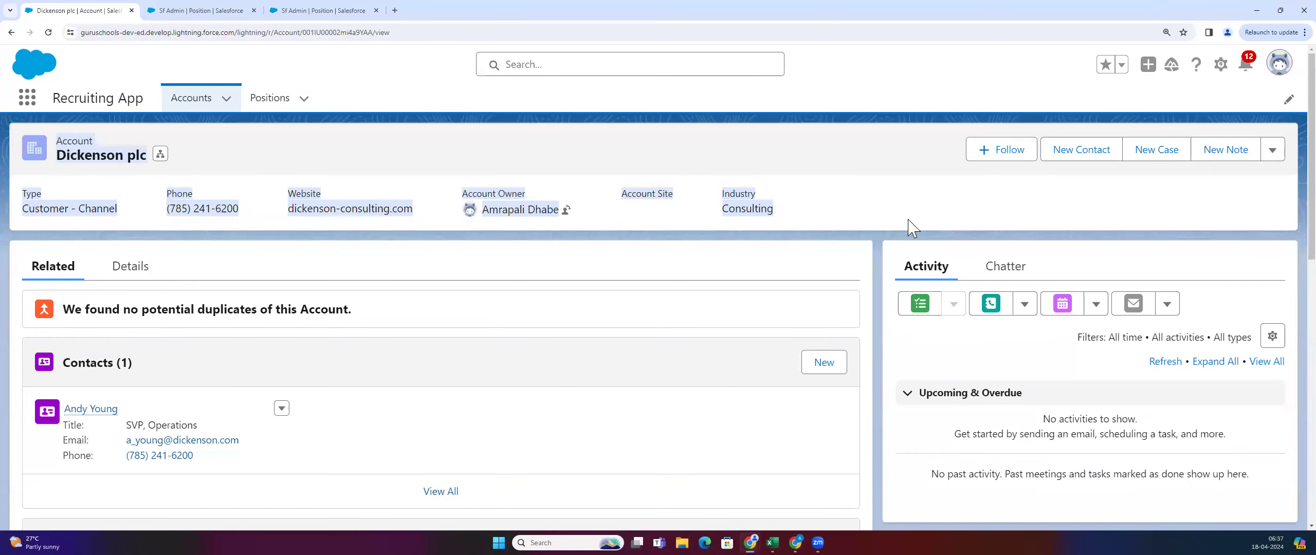
left_click(908, 226)
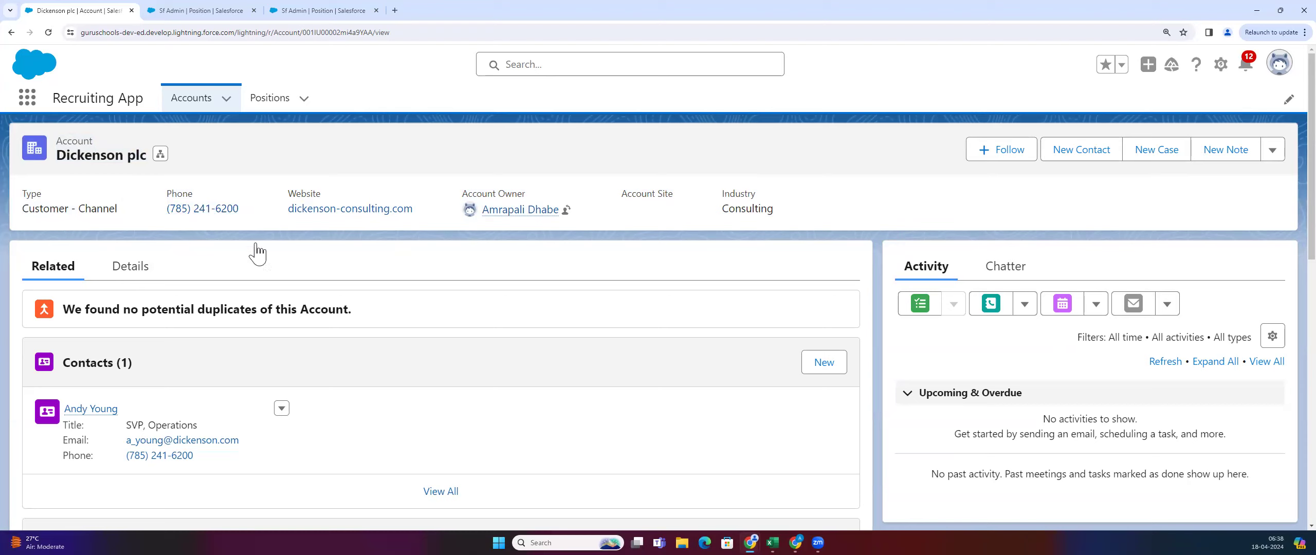
left_click_drag(82, 141, 946, 220)
left_click(946, 220)
left_click_drag(24, 195, 890, 214)
left_click(888, 224)
Open the account's details and compare the full field list with the fields in the record header
left_click(152, 259)
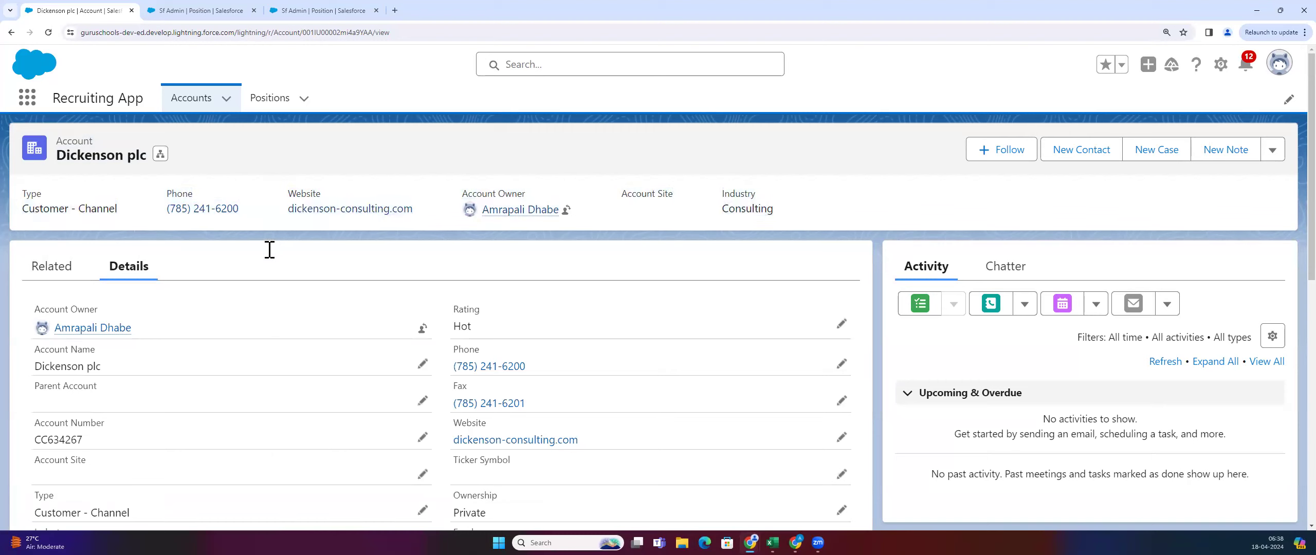
left_click_drag(125, 197, 752, 223)
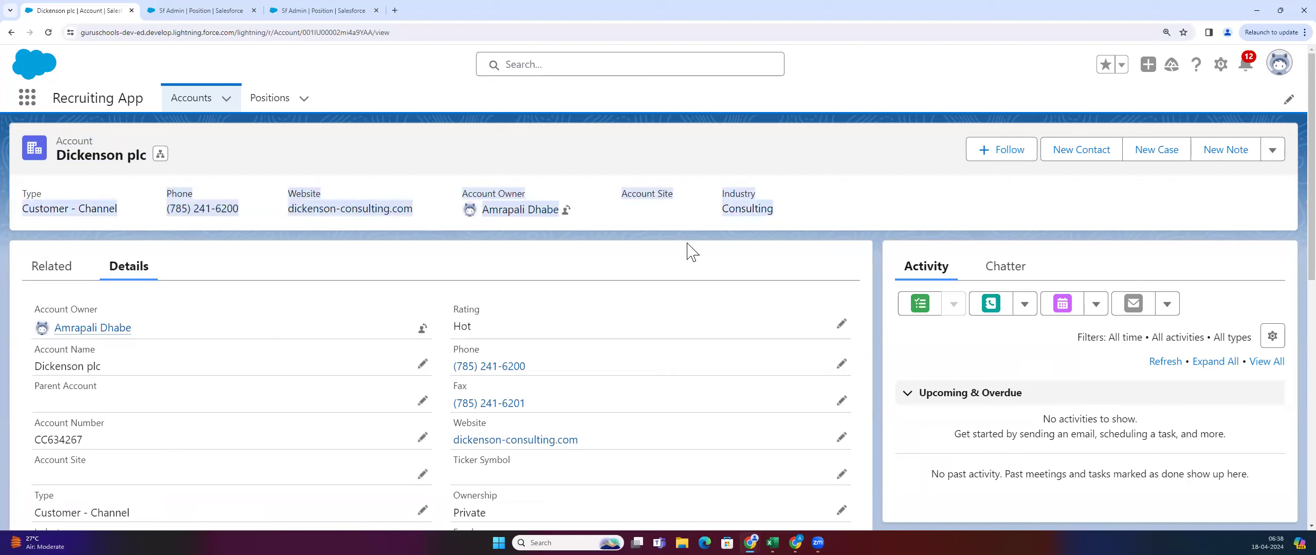
left_click(295, 167)
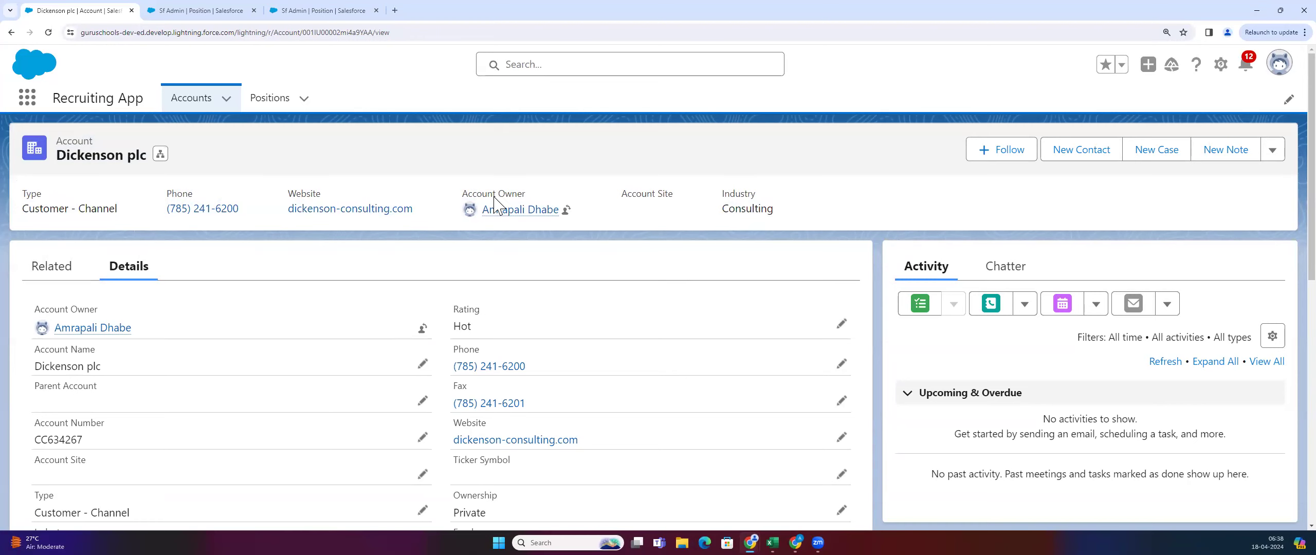
scroll(514, 364, "down", 3)
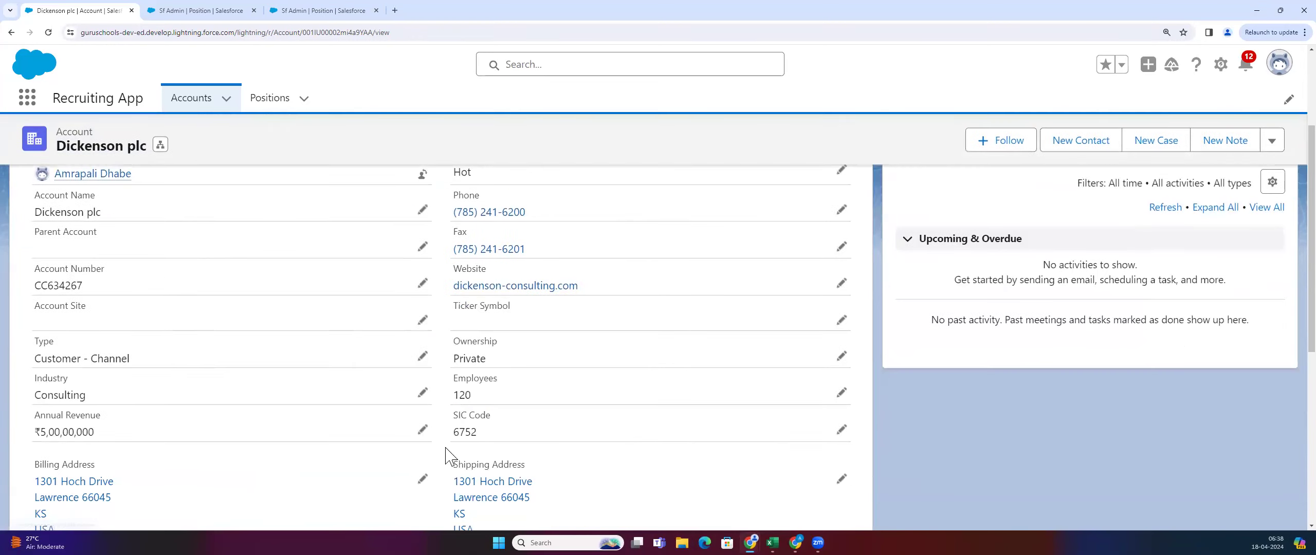
scroll(339, 422, "up", 3)
scroll(462, 401, "down", 4)
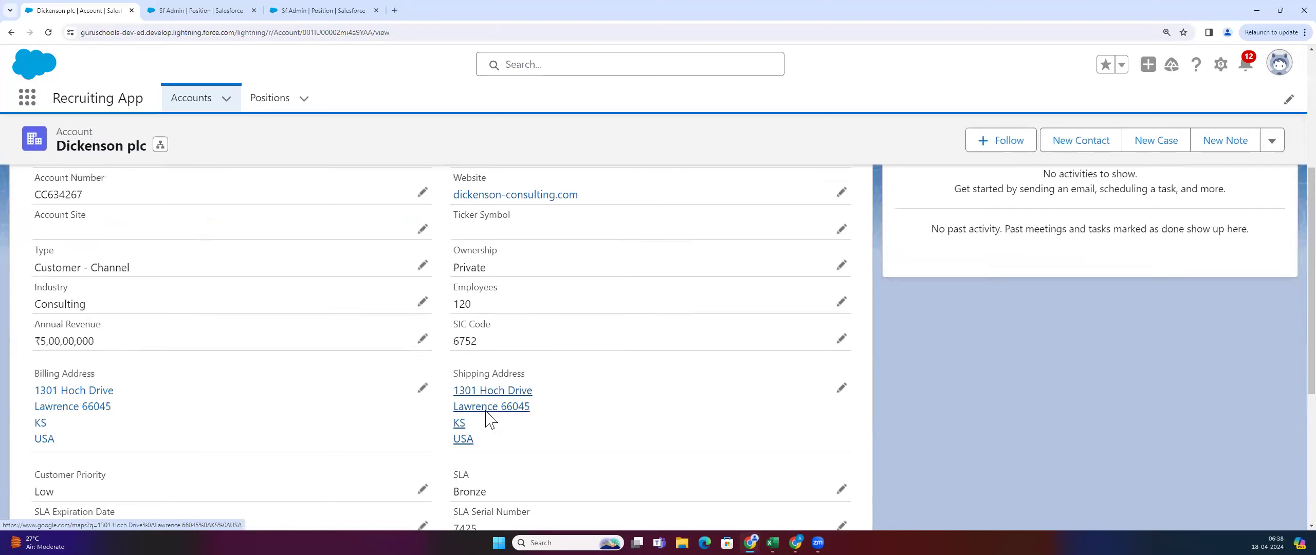
scroll(487, 419, "up", 5)
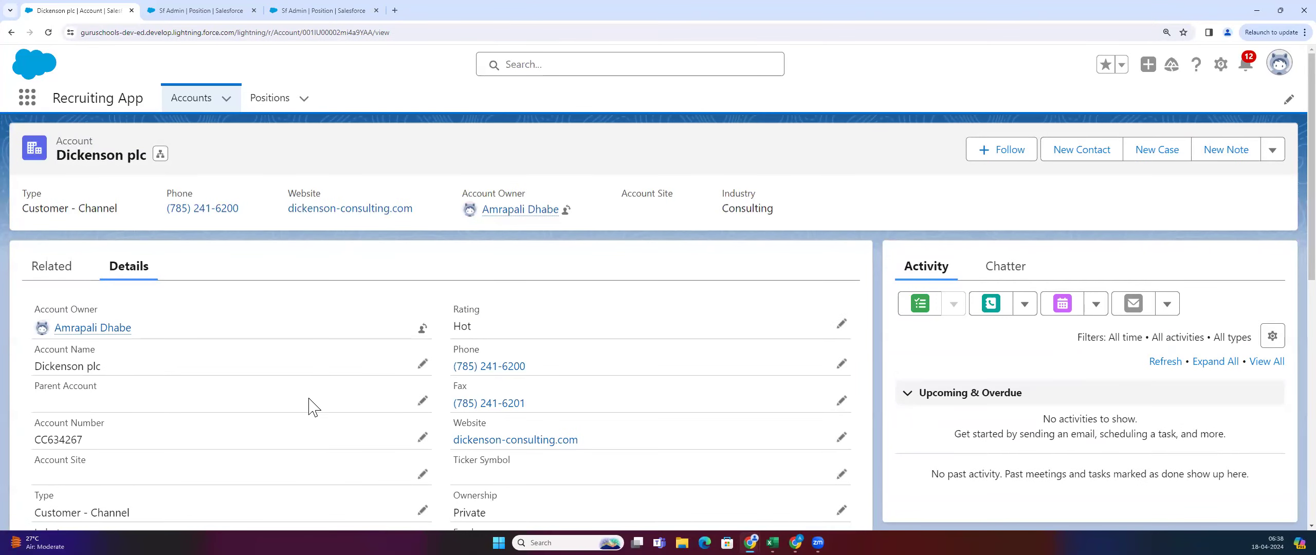
scroll(309, 411, "down", 2)
left_click(1275, 177)
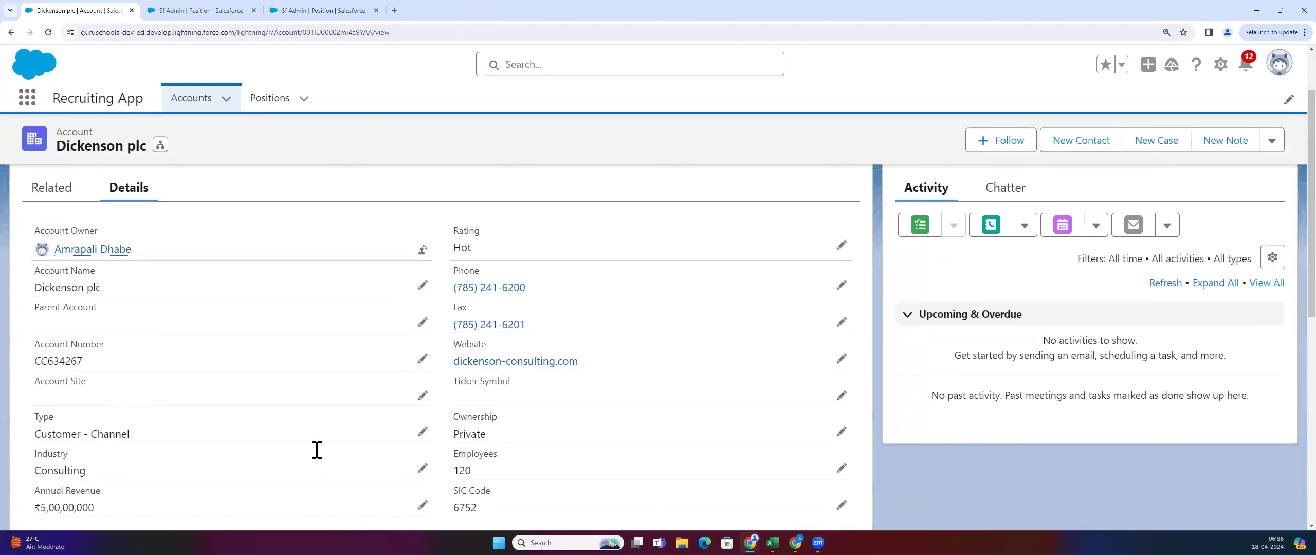
Compare the Type value in the account's details with the Type value in the record header
triple_click(64, 435)
scroll(190, 382, "up", 2)
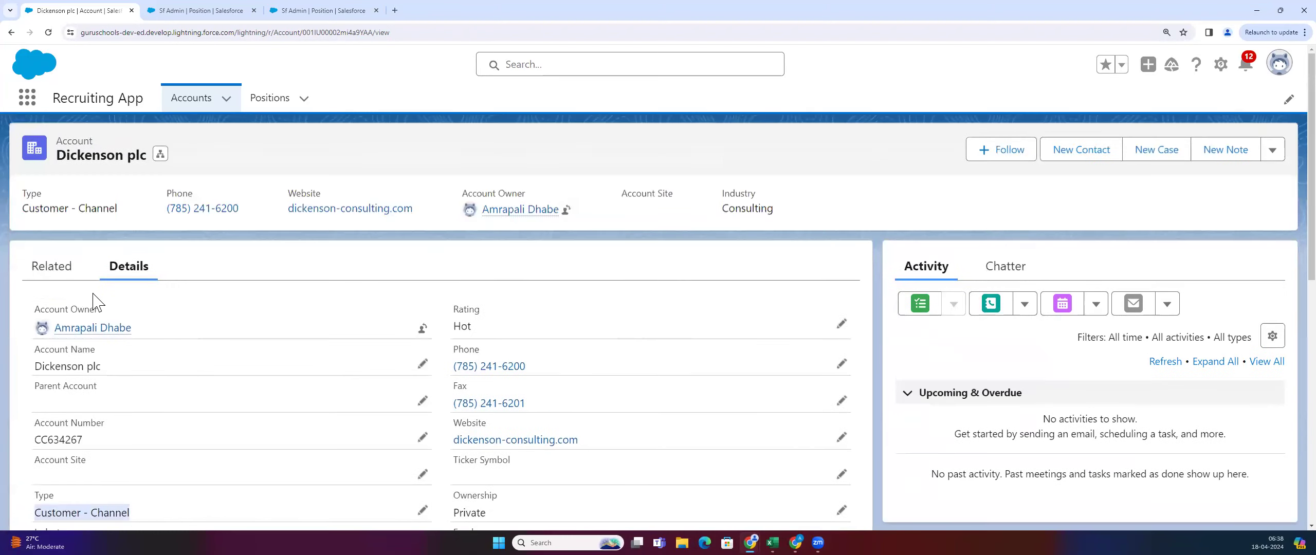
left_click_drag(22, 208, 116, 207)
left_click(214, 385)
Set the account's Type to Channel Partner / Reseller in the details and save the record
scroll(214, 384, "down", 4)
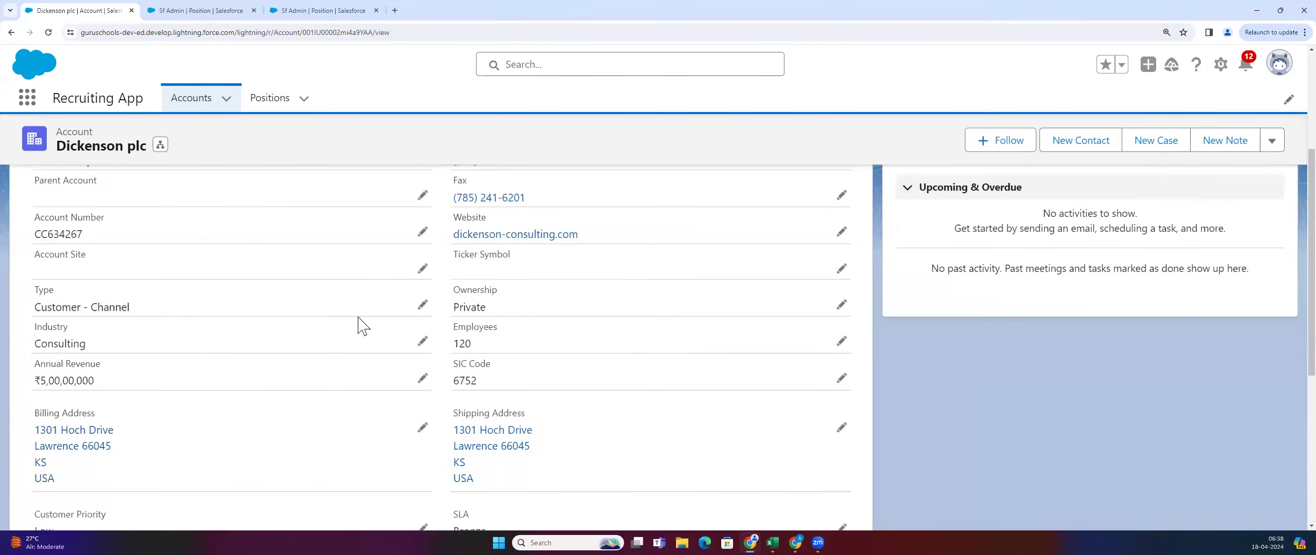
left_click(422, 305)
left_click(206, 324)
left_click(164, 220)
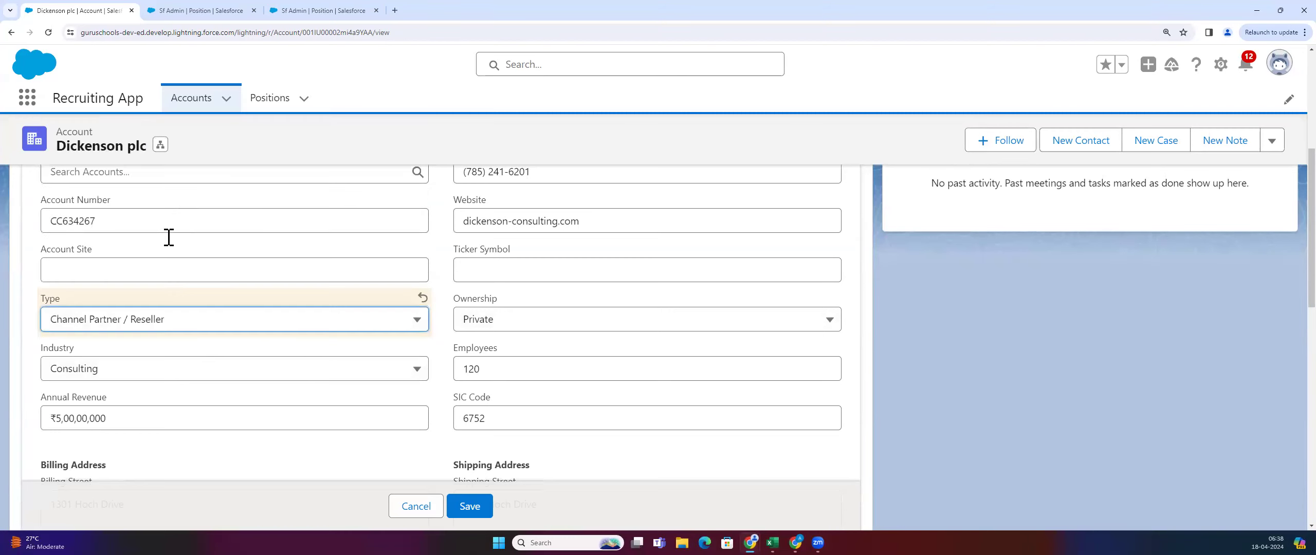
left_click(469, 506)
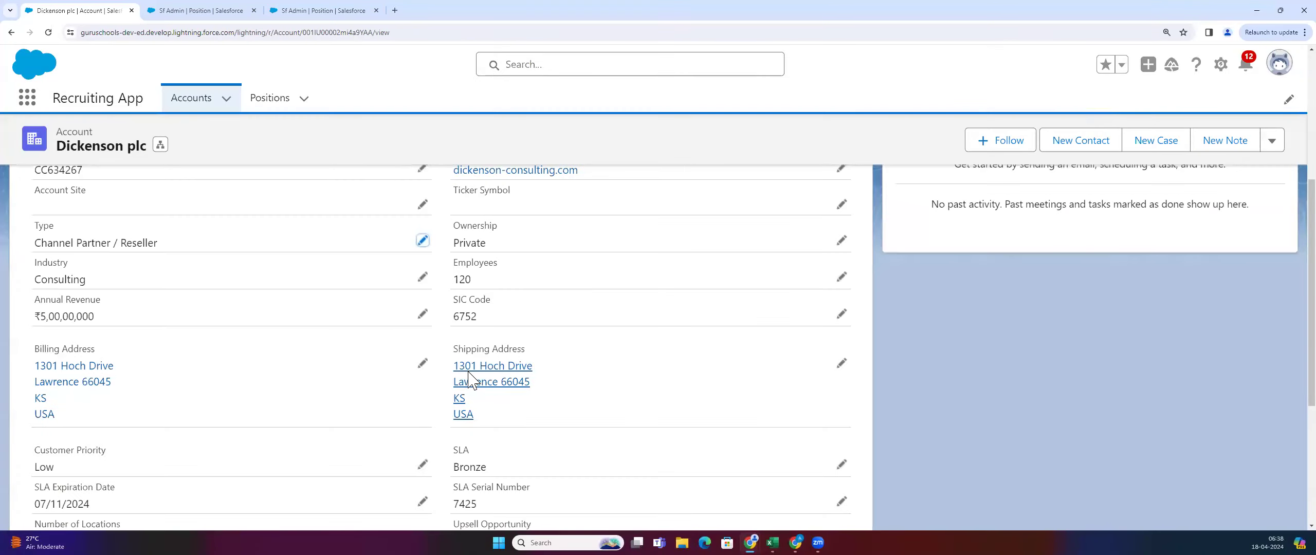
Check the Type value in the account's record header after the save
left_click_drag(18, 210, 205, 225)
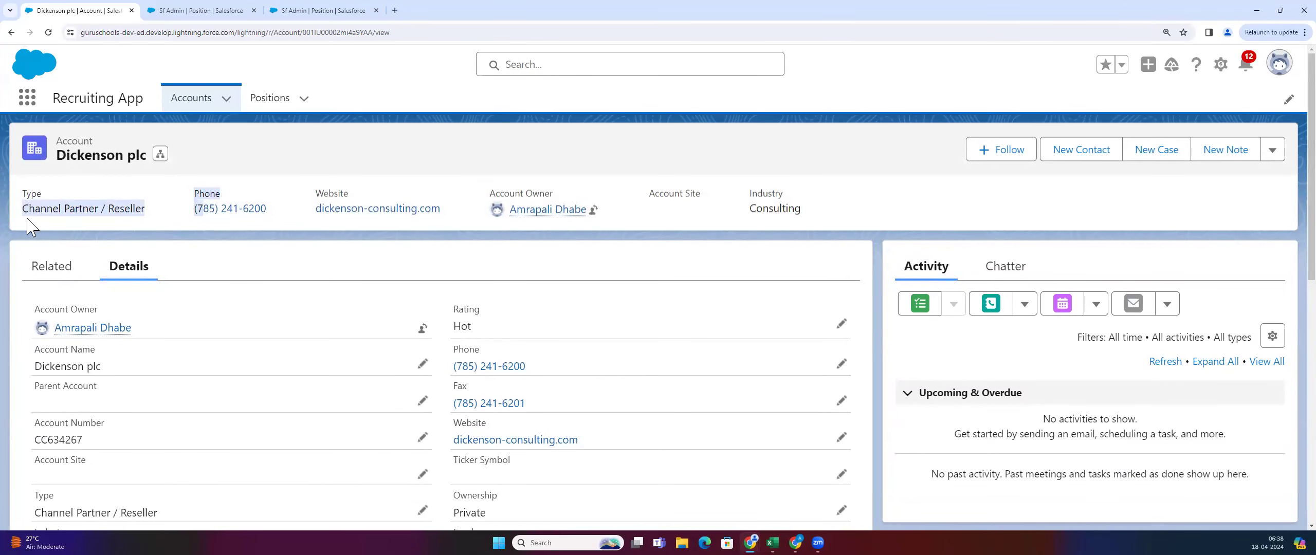
triple_click(43, 213)
left_click(153, 217)
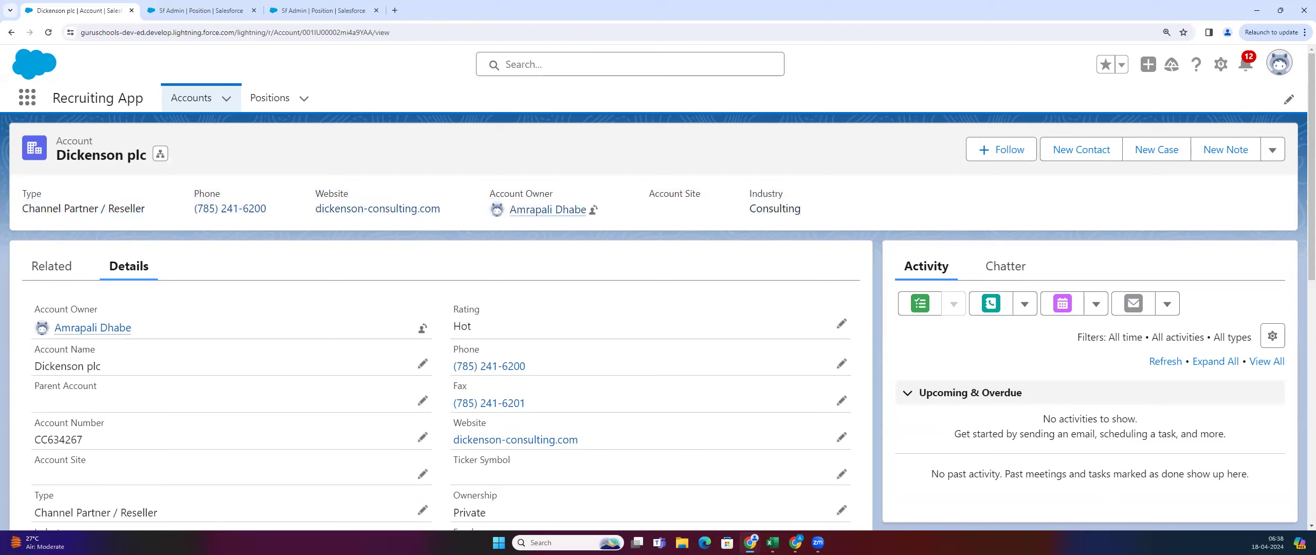
left_click_drag(14, 211, 145, 208)
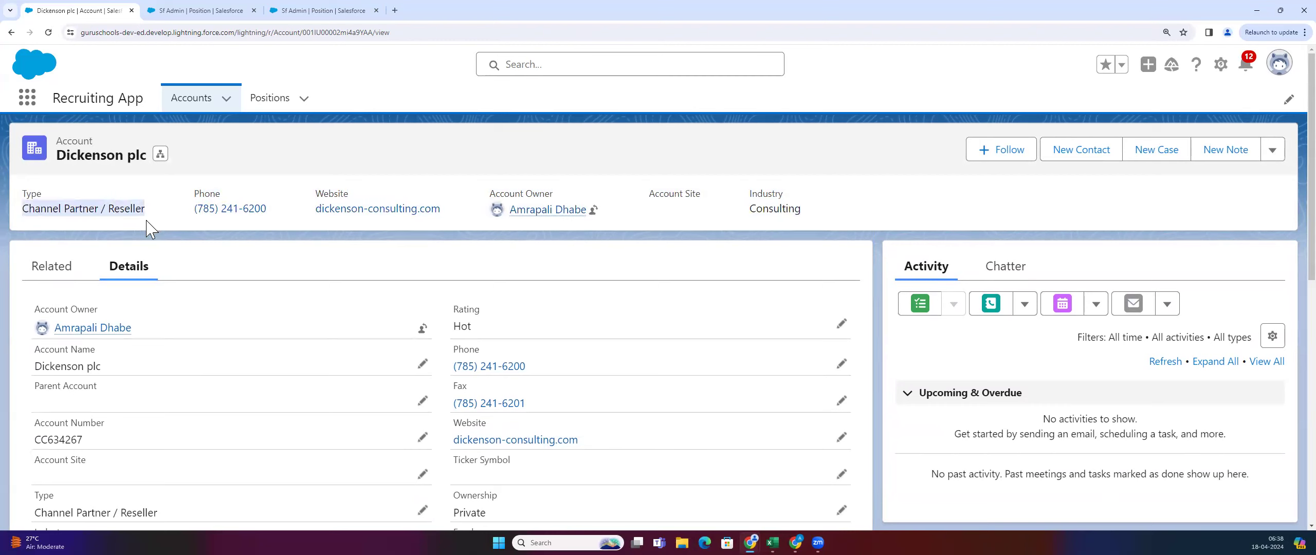
left_click(149, 225)
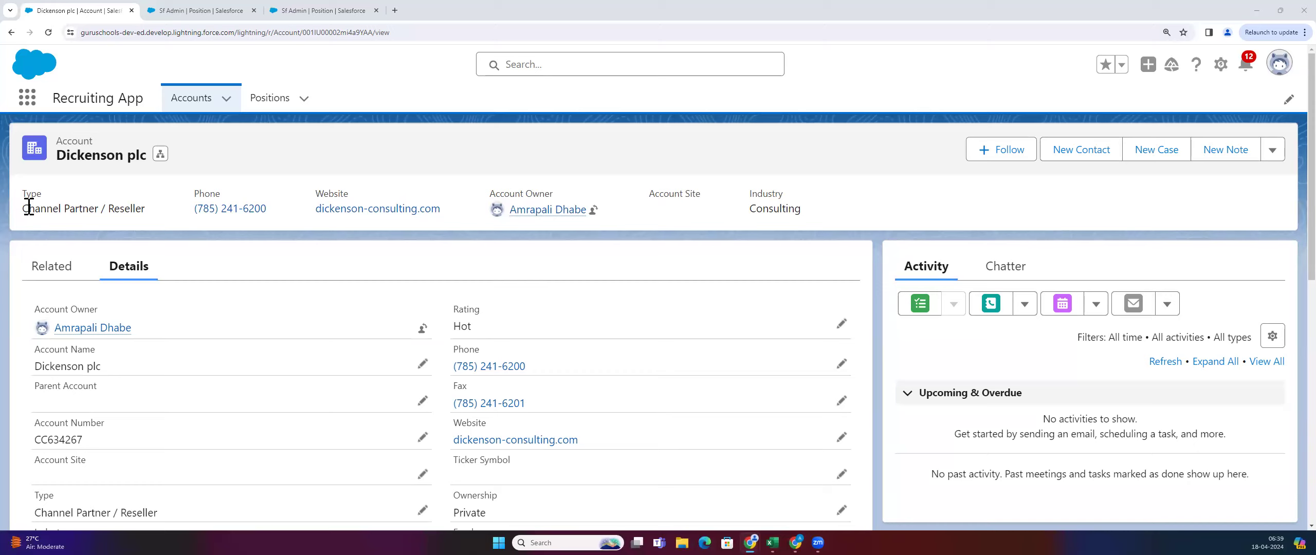
Review the whole row of header fields, from Type to Industry, against the account's details
left_click_drag(21, 194, 935, 220)
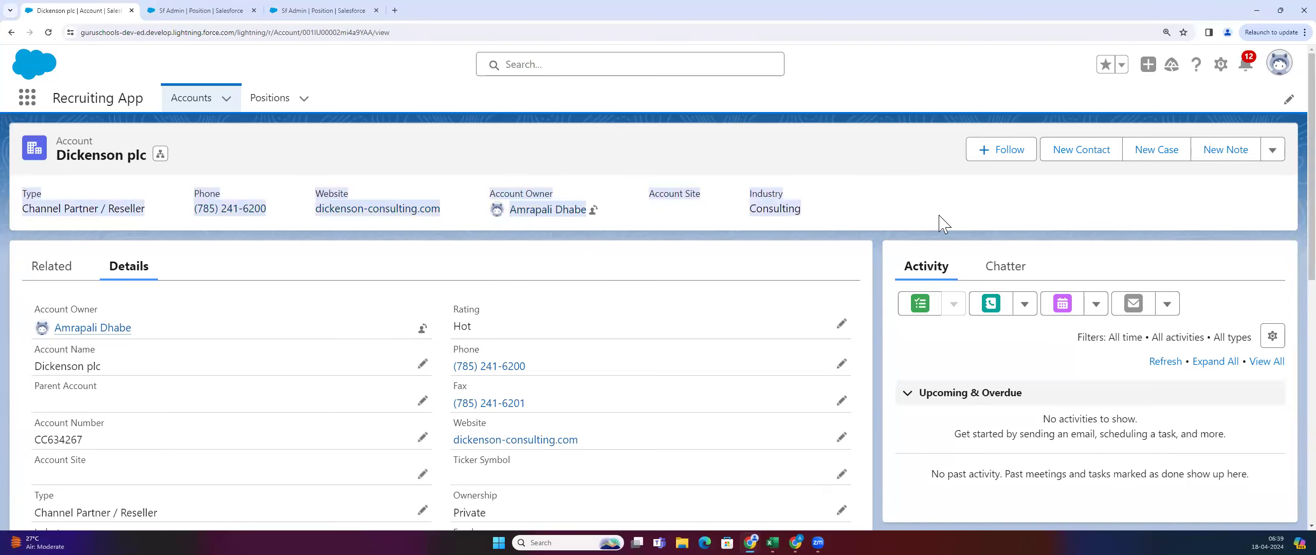
left_click(940, 223)
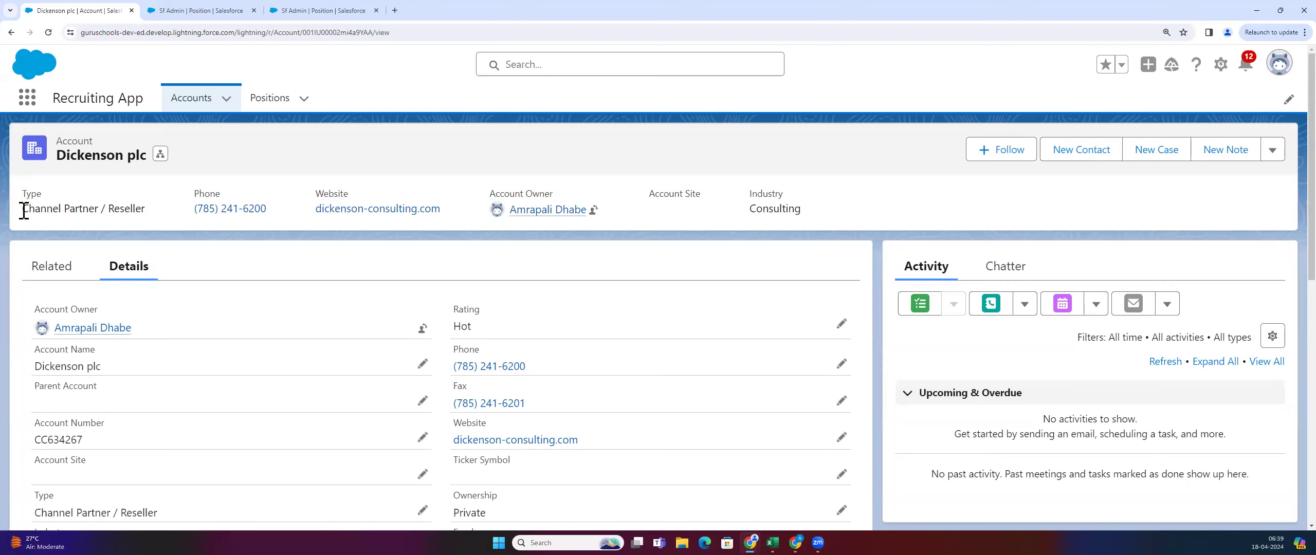
triple_click(175, 206)
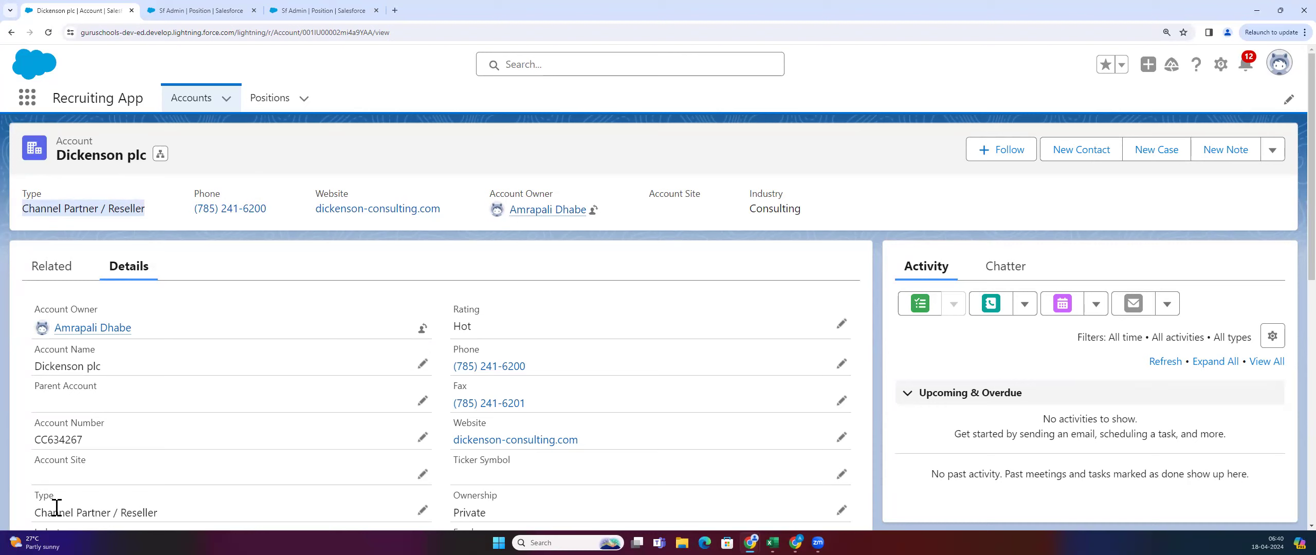
left_click(406, 177)
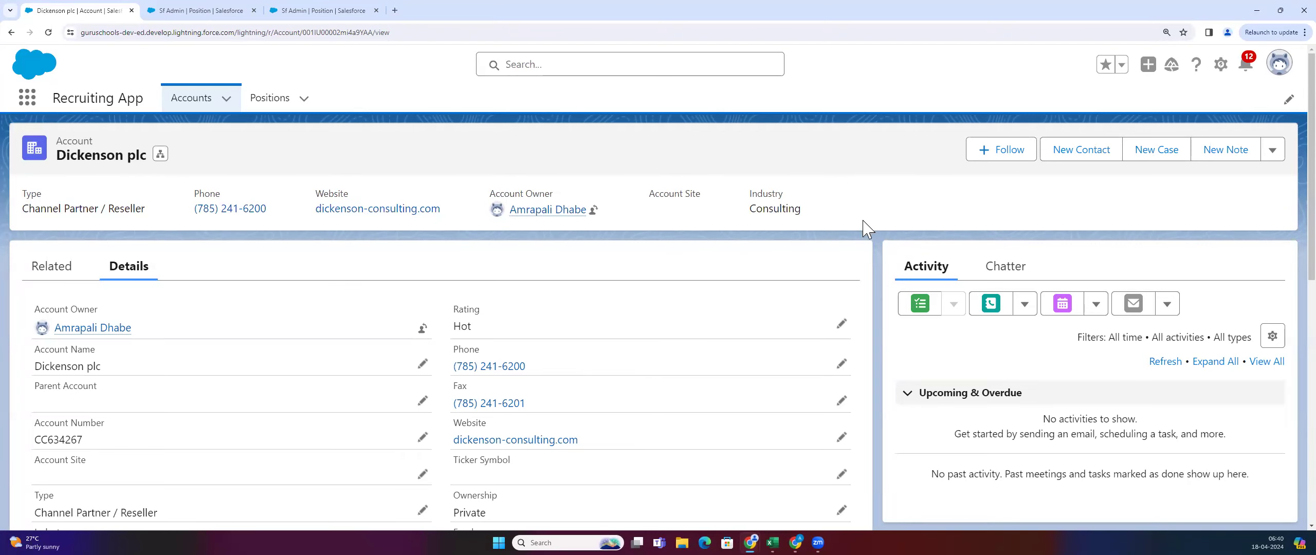
scroll(519, 346, "down", 3)
scroll(522, 503, "up", 3)
Open Setup and go to the Object Manager
left_click(1221, 65)
left_click(1179, 128)
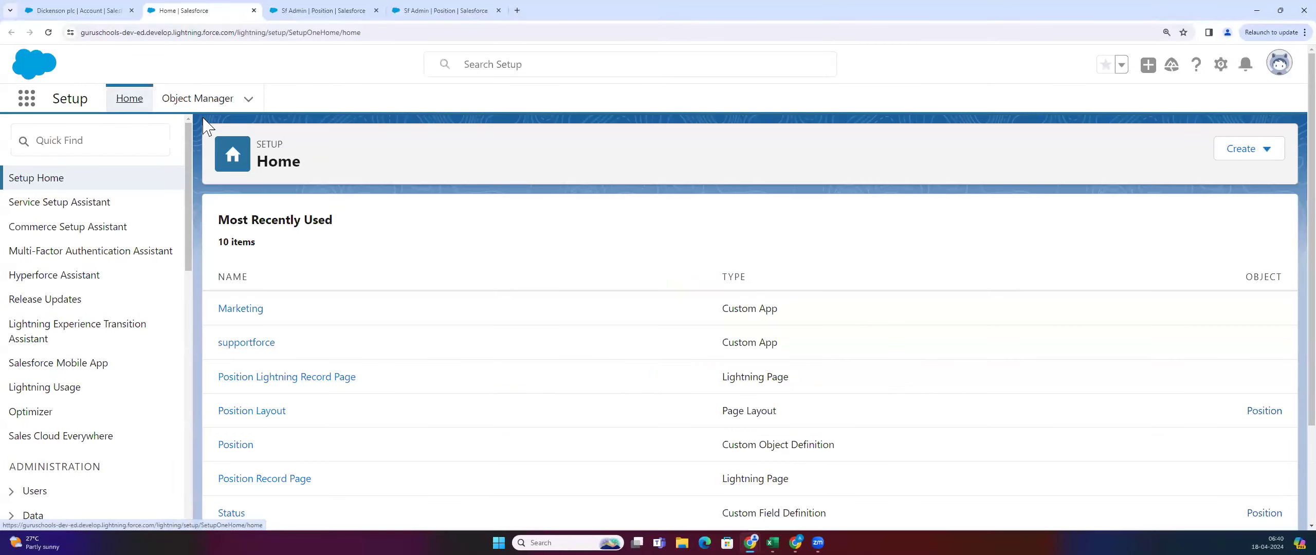
left_click(207, 107)
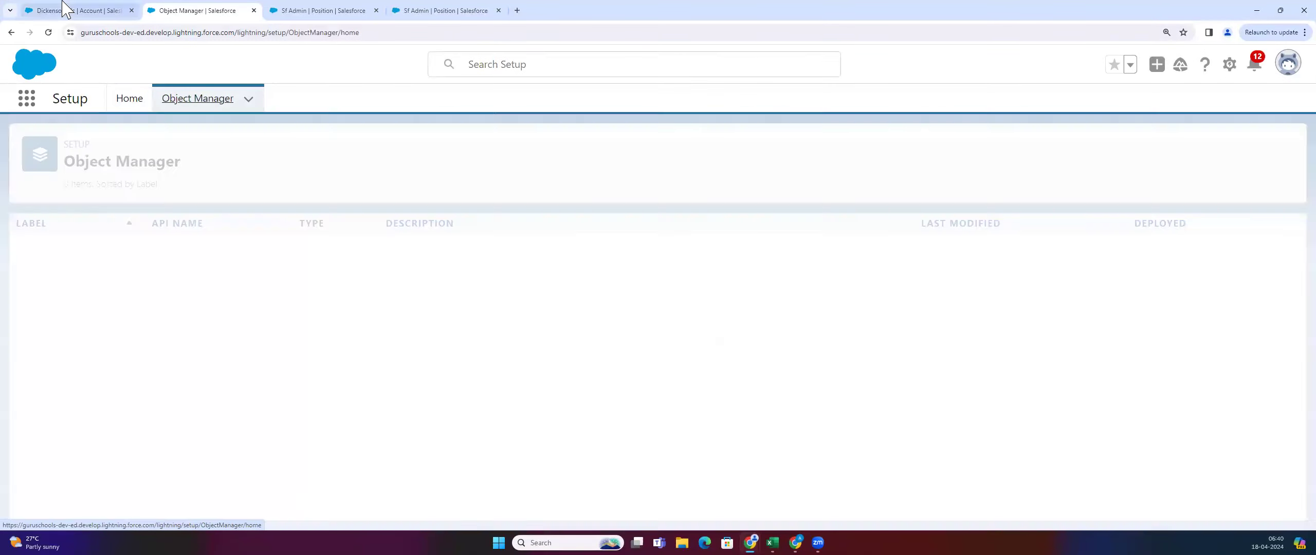
Return to the Recruiting App, open the Sf Admin position record and inspect which fields its header shows
left_click(74, 10)
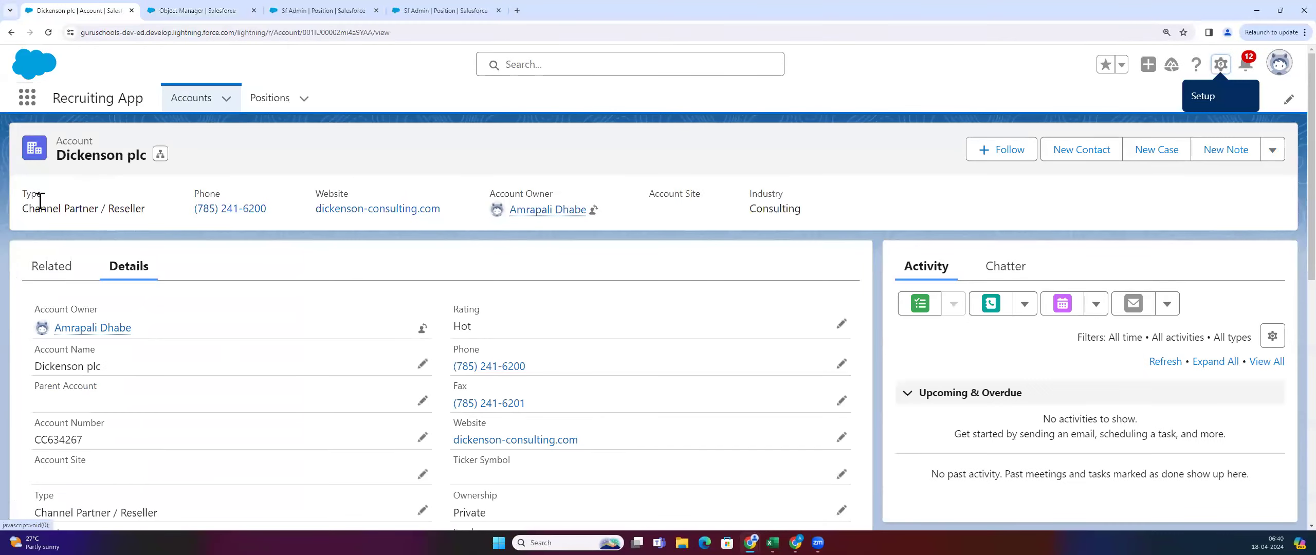
left_click(282, 102)
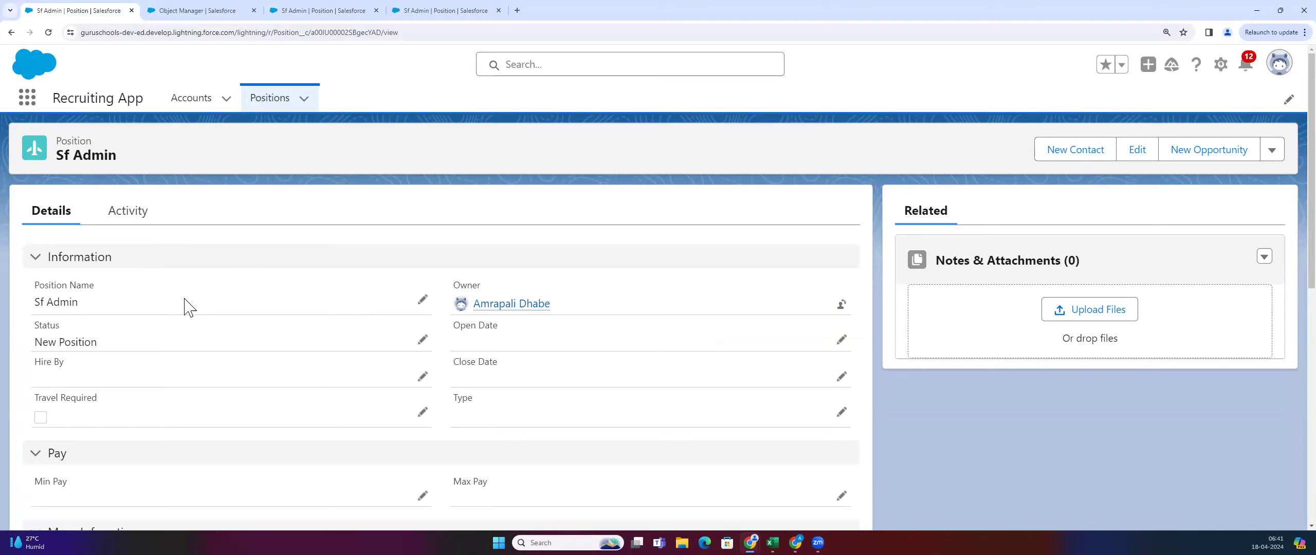
left_click_drag(62, 140, 149, 164)
left_click(198, 10)
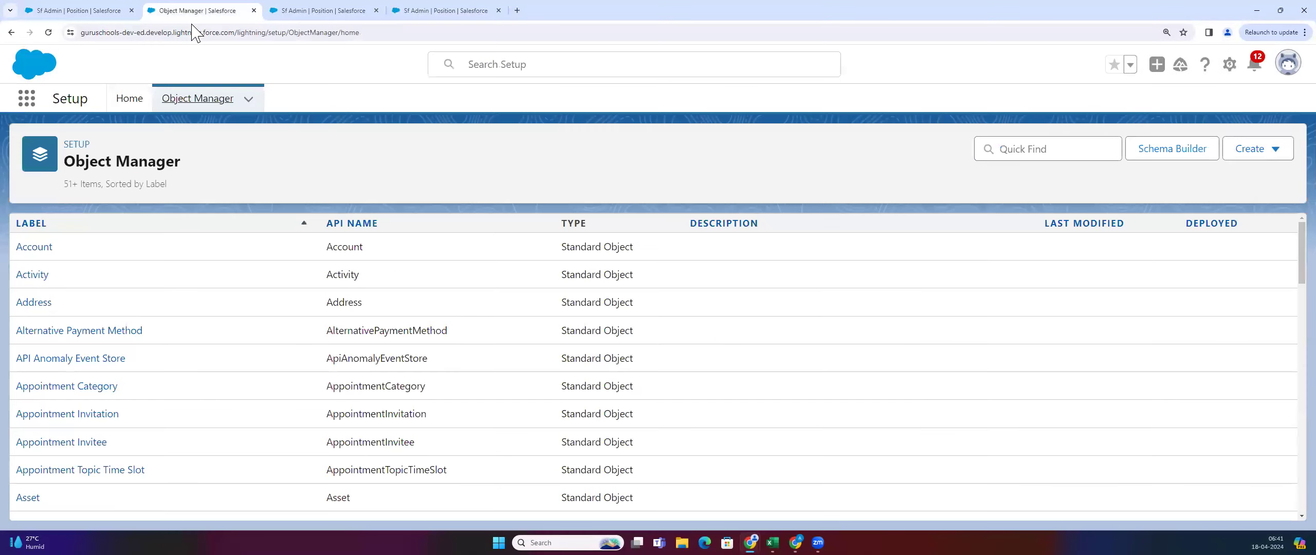
left_click(95, 11)
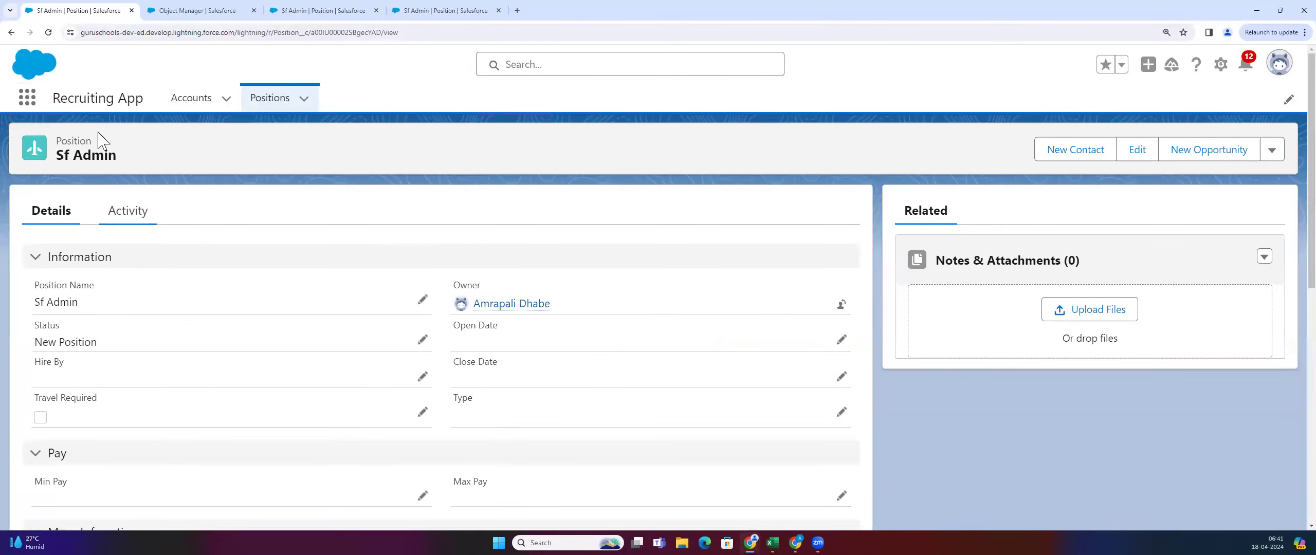
Search the Object Manager for "position" and open the Position custom object
left_click(198, 11)
left_click(1045, 149)
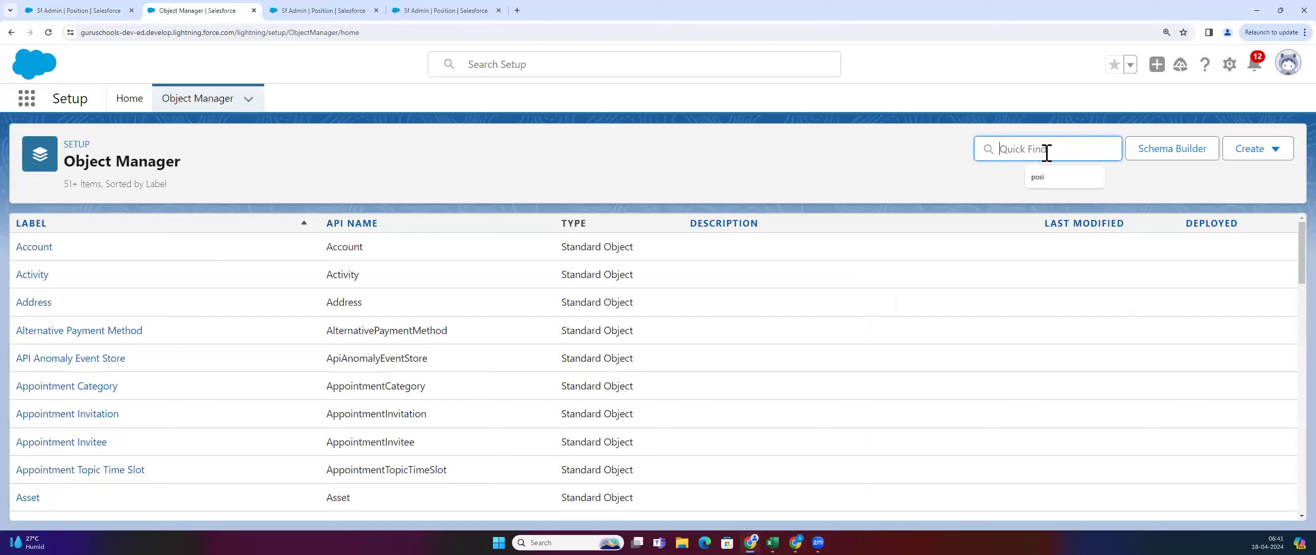
type("position")
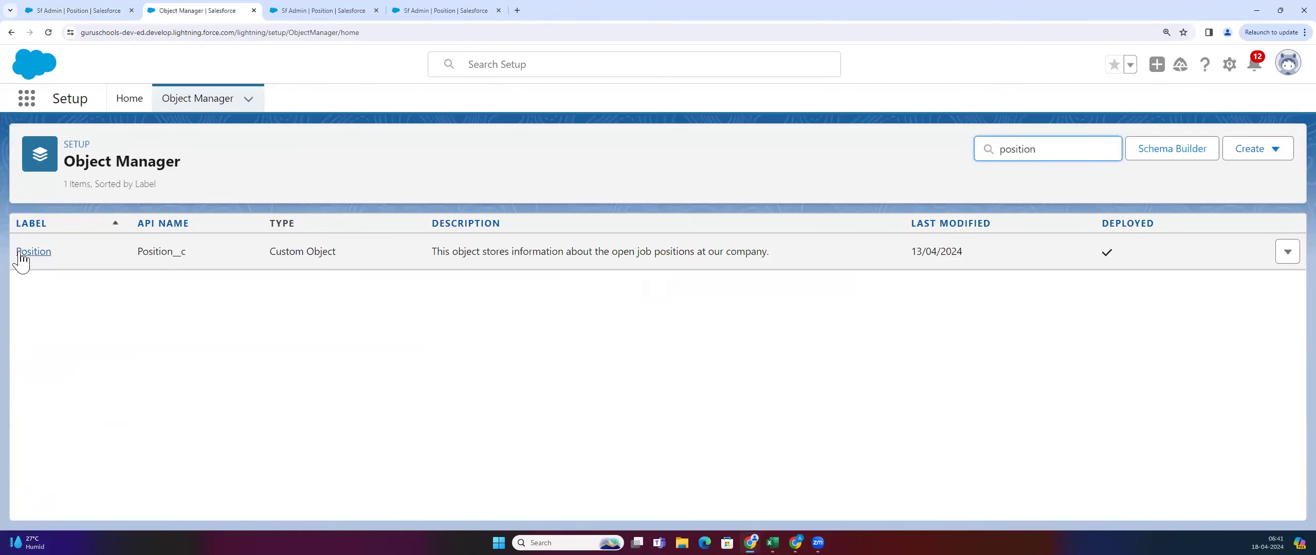
left_click(22, 252)
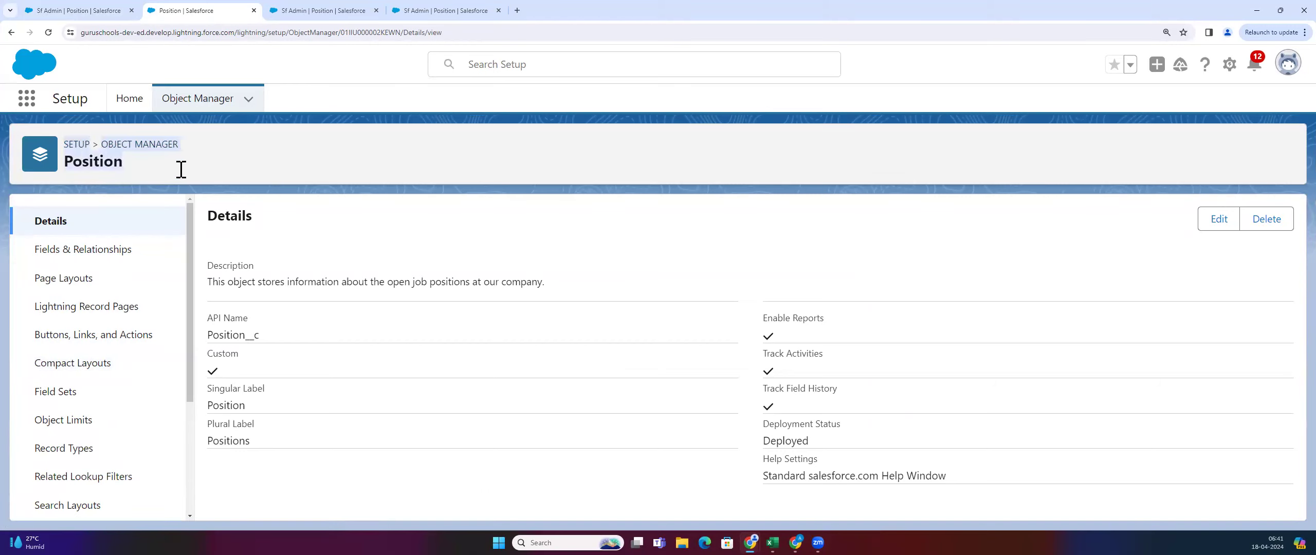
Open the Position object's System Default compact layout and examine its included fields
scroll(110, 308, "down", 4)
scroll(103, 463, "up", 4)
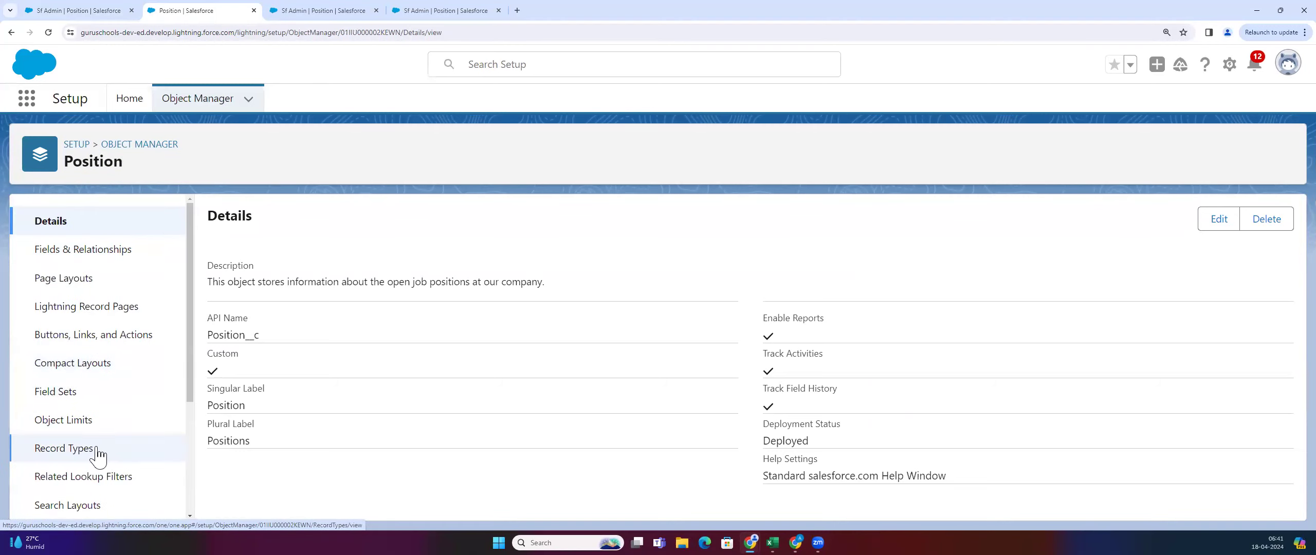
left_click(85, 366)
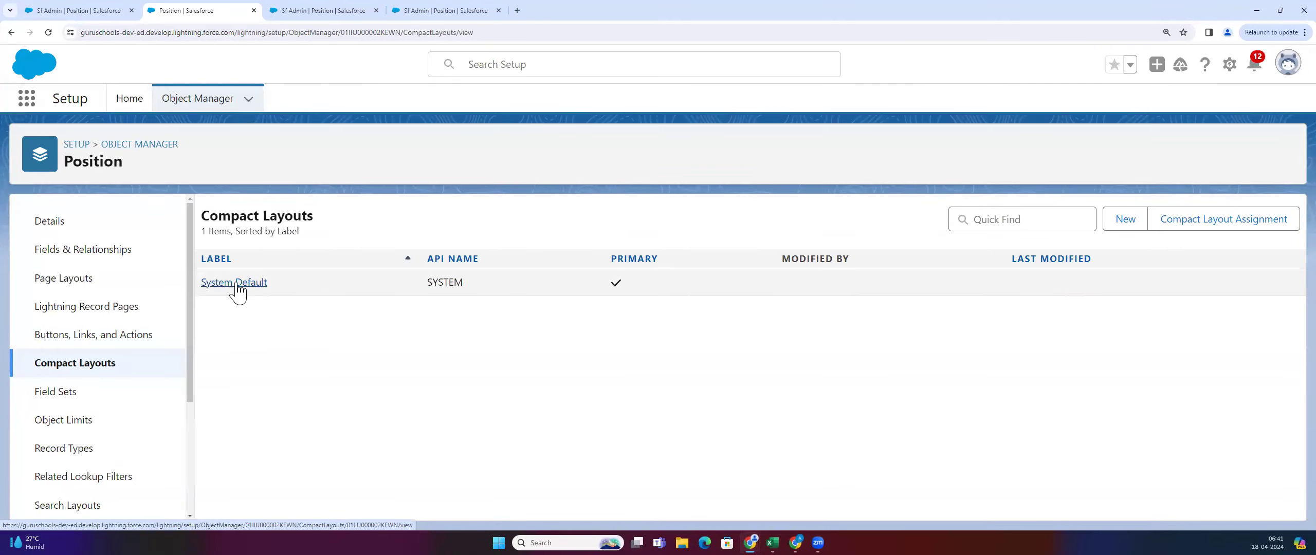
left_click(238, 283)
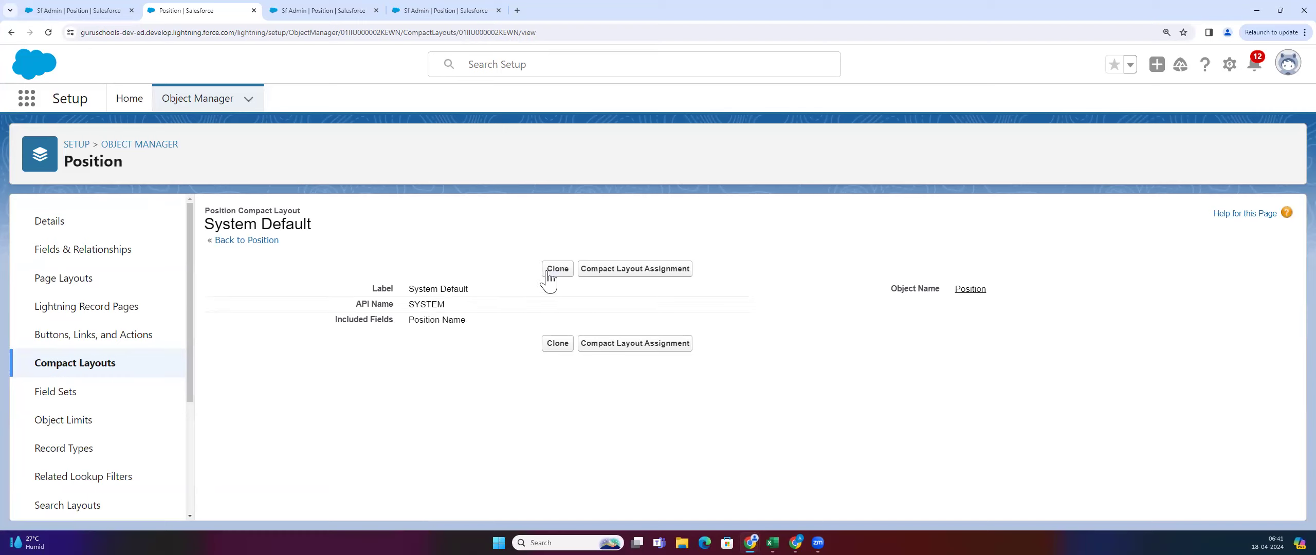
triple_click(440, 332)
left_click(462, 348)
left_click_drag(410, 320, 558, 311)
left_click(532, 316)
Start a new compact layout for the Position object labelled "Position Compact Layout", with its name filled in from the label
left_click(112, 363)
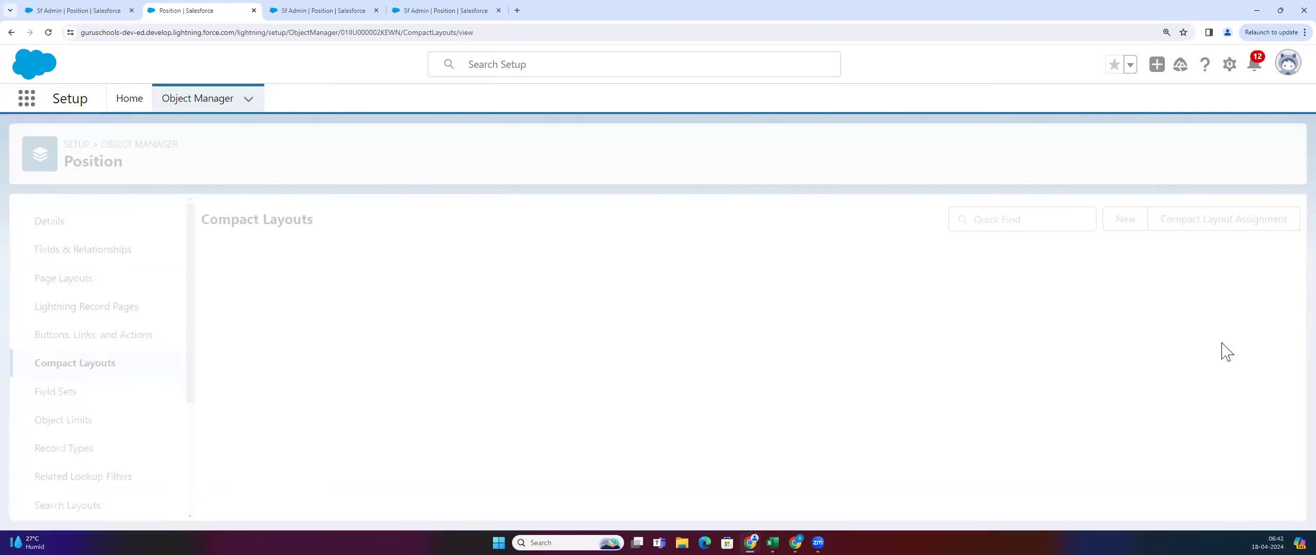
left_click(1131, 227)
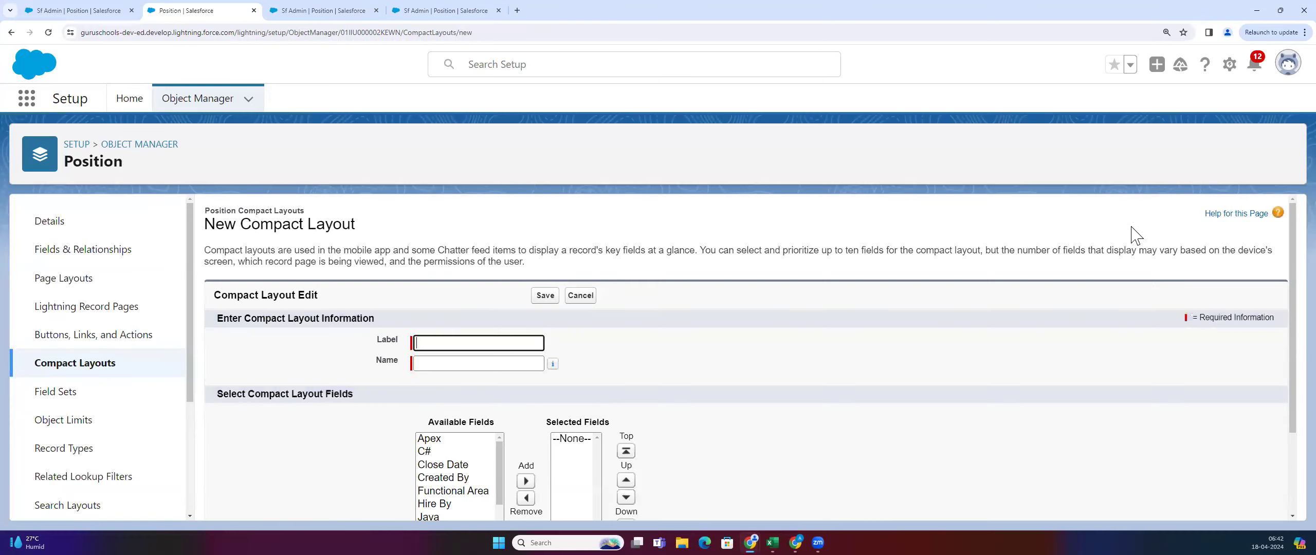
left_click(509, 346)
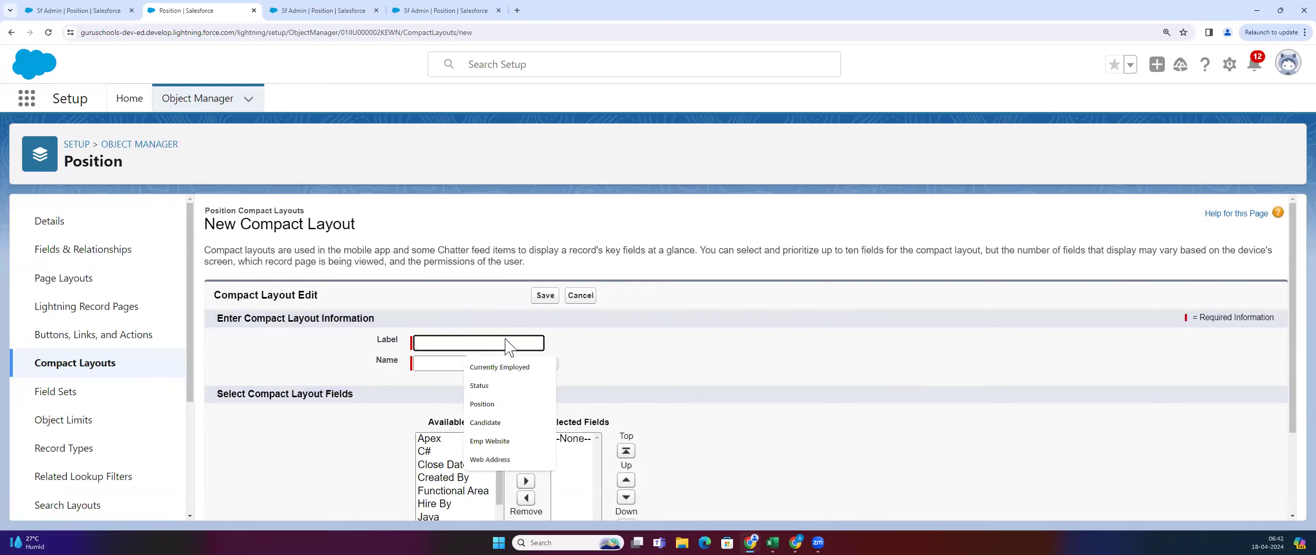
type("Pos")
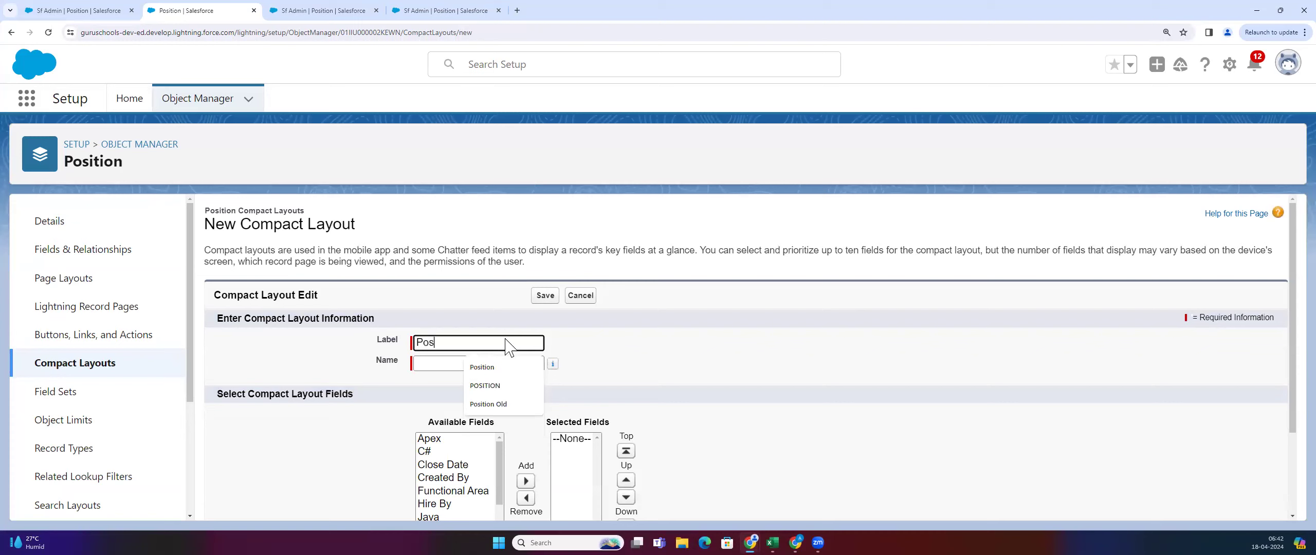
type("ition Compact Layout")
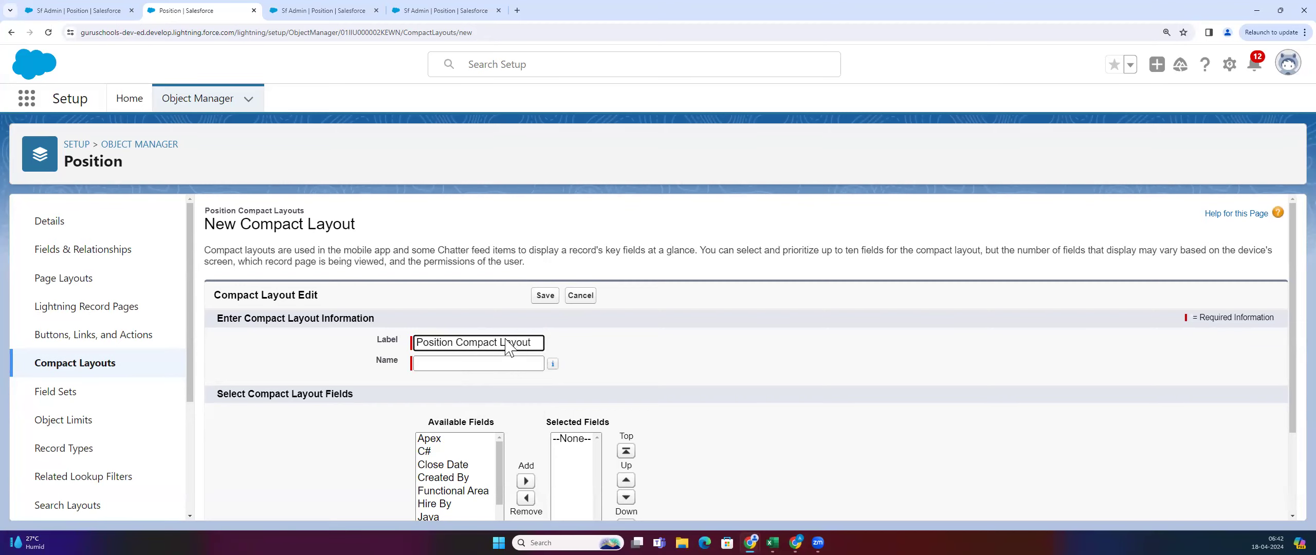
left_click(609, 352)
scroll(609, 353, "down", 2)
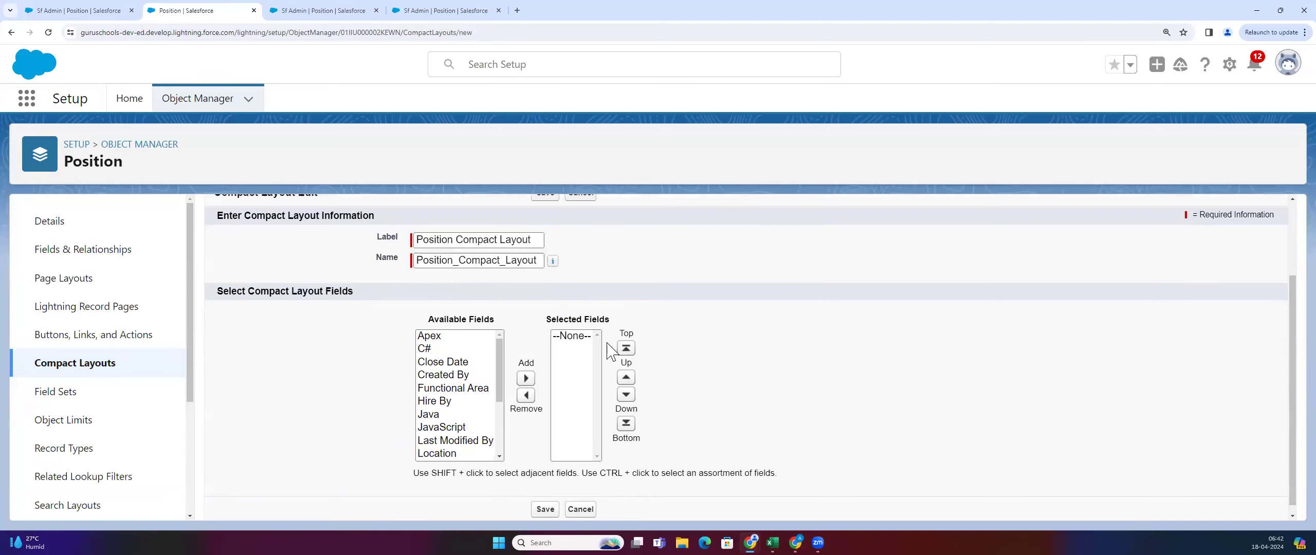
scroll(465, 375, "down", 3)
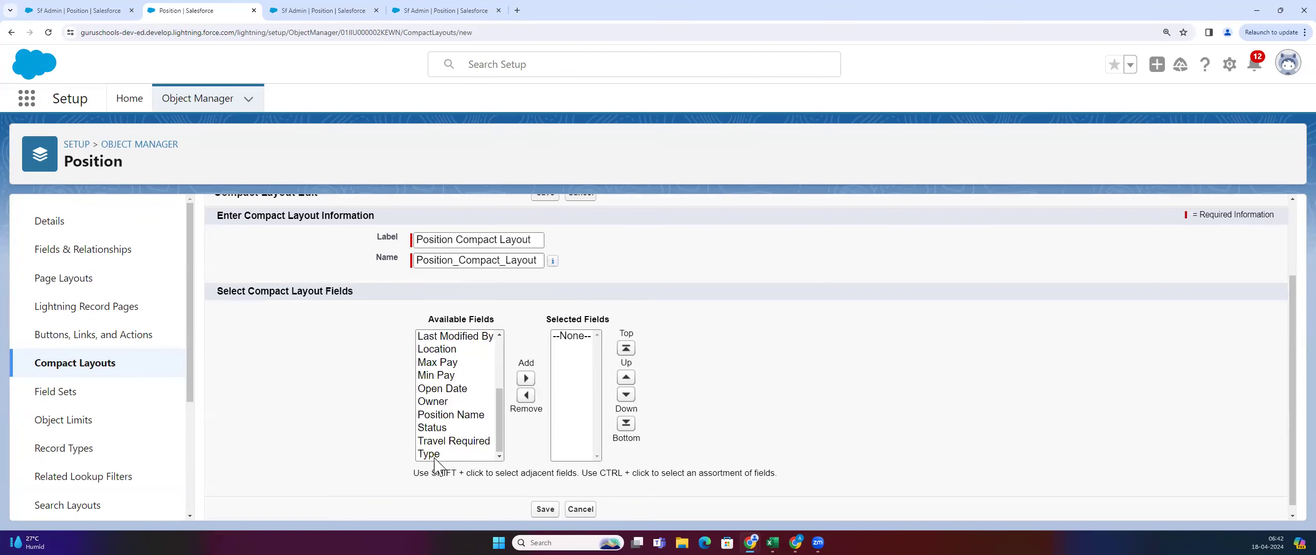
left_click(462, 428)
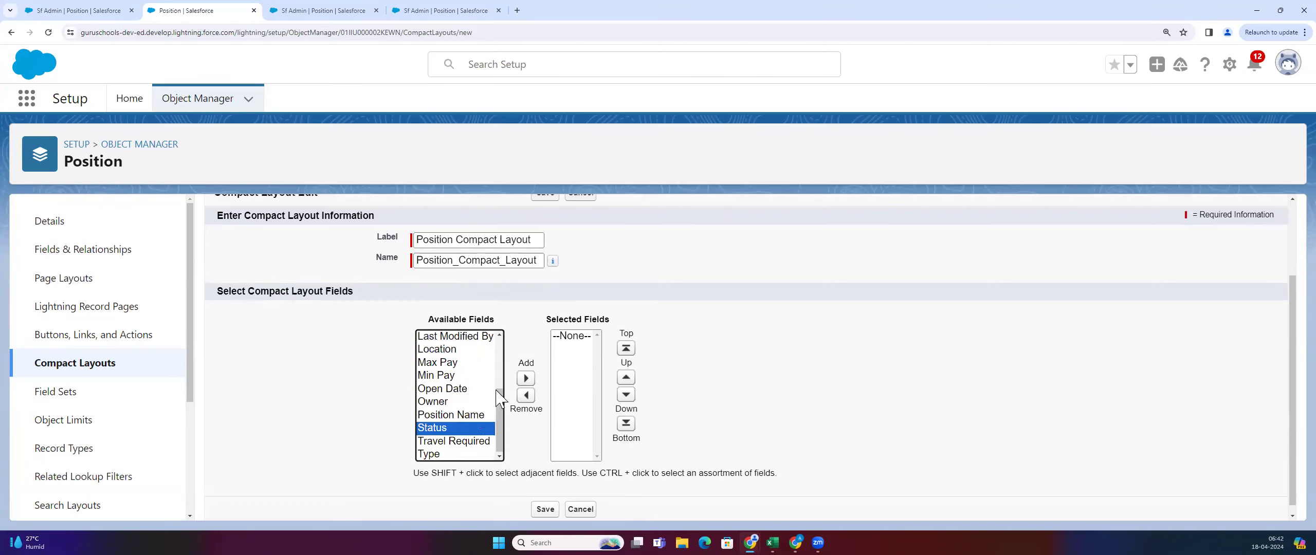
left_click(525, 379)
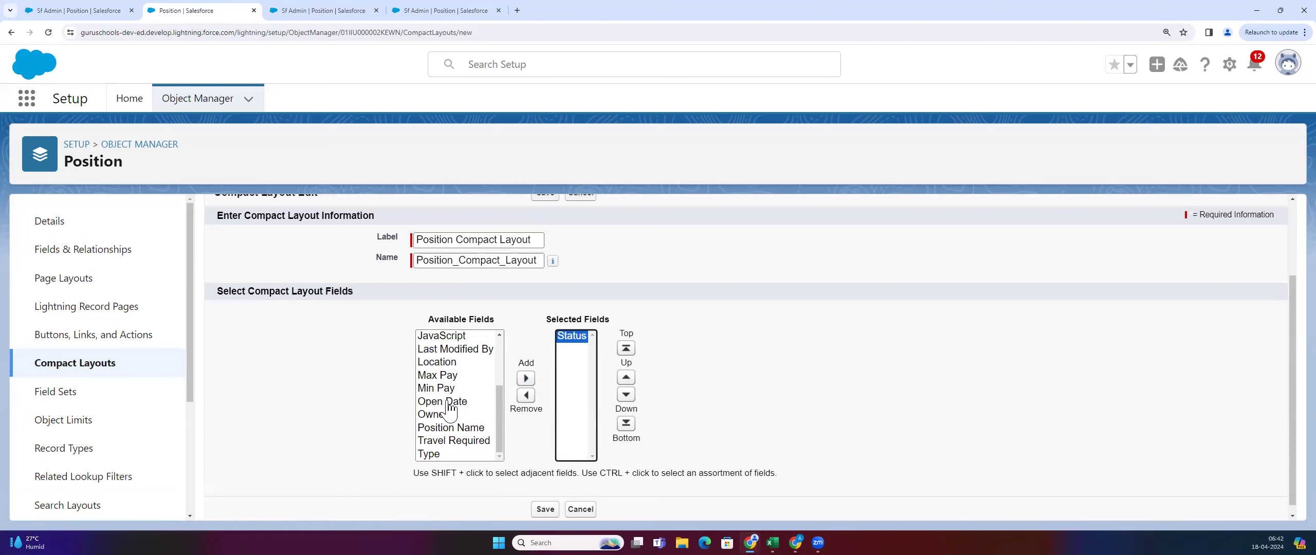
scroll(450, 409, "up", 1)
scroll(450, 409, "up", 3)
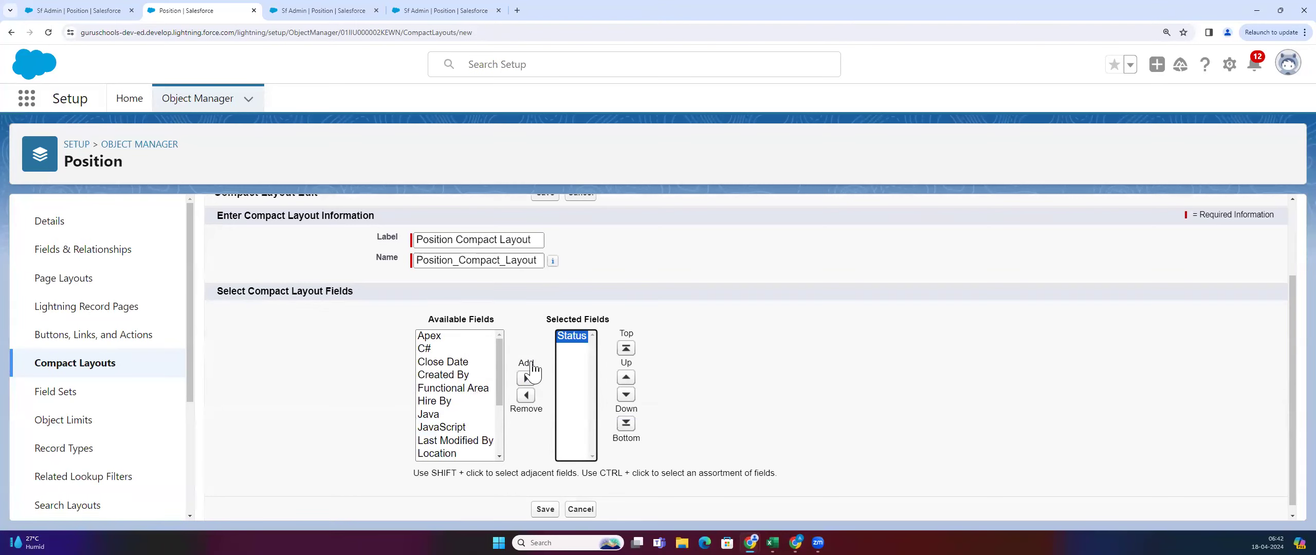
left_click(528, 400)
left_click(527, 396)
Add Position Name and then Status to the compact layout's selected fields
scroll(475, 412, "up", 4)
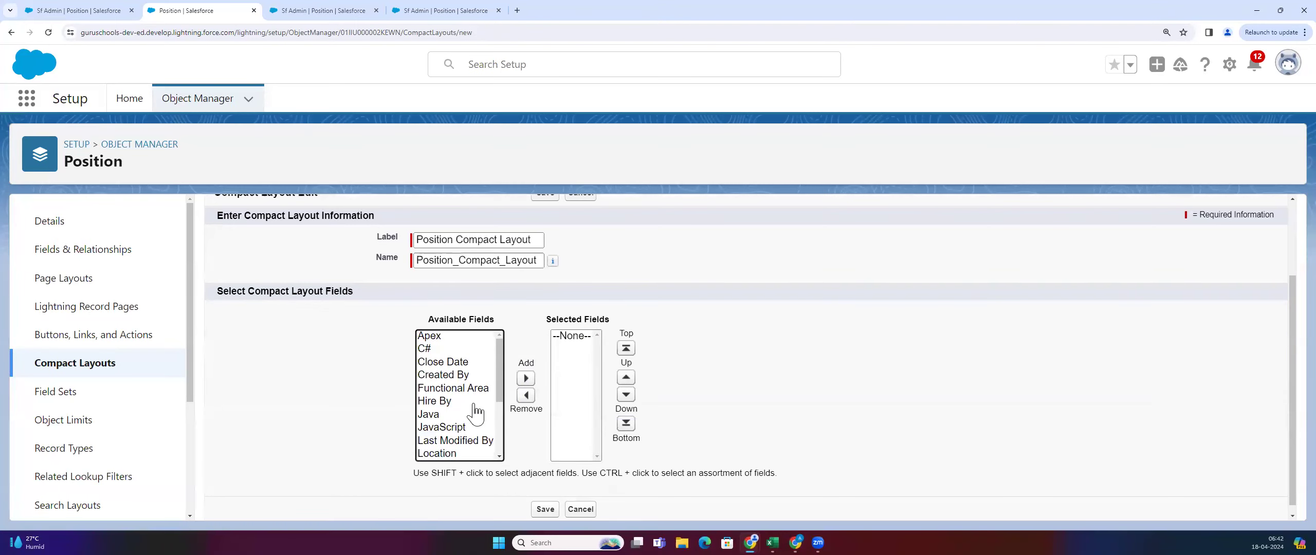
scroll(476, 411, "down", 2)
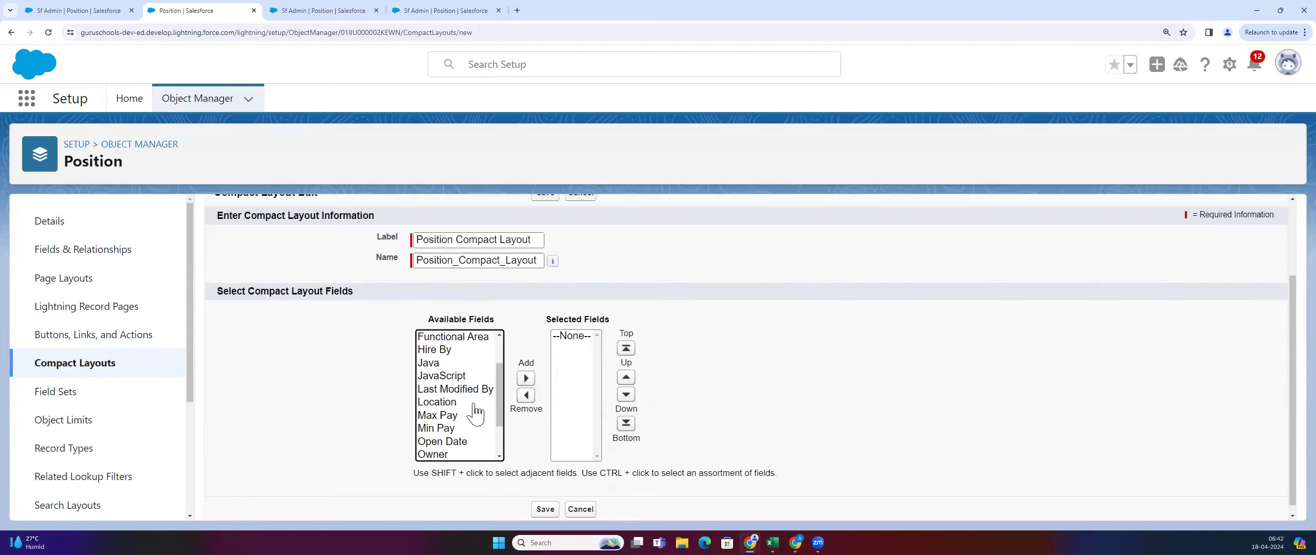
scroll(475, 411, "down", 3)
scroll(475, 411, "up", 1)
scroll(474, 413, "up", 3)
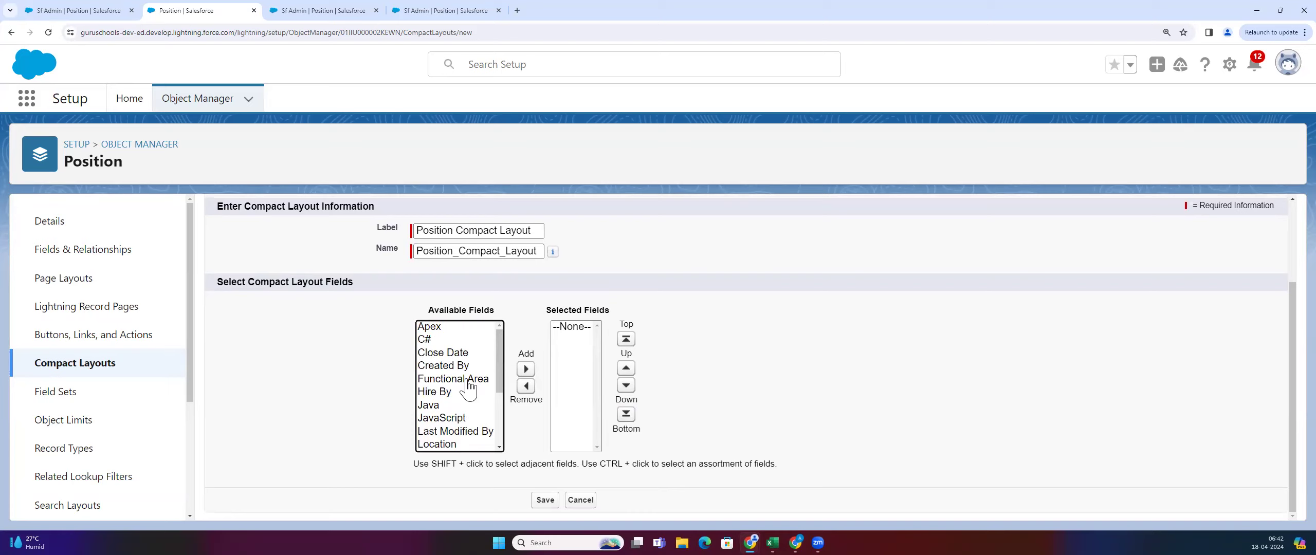
scroll(468, 389, "down", 3)
left_click(460, 407)
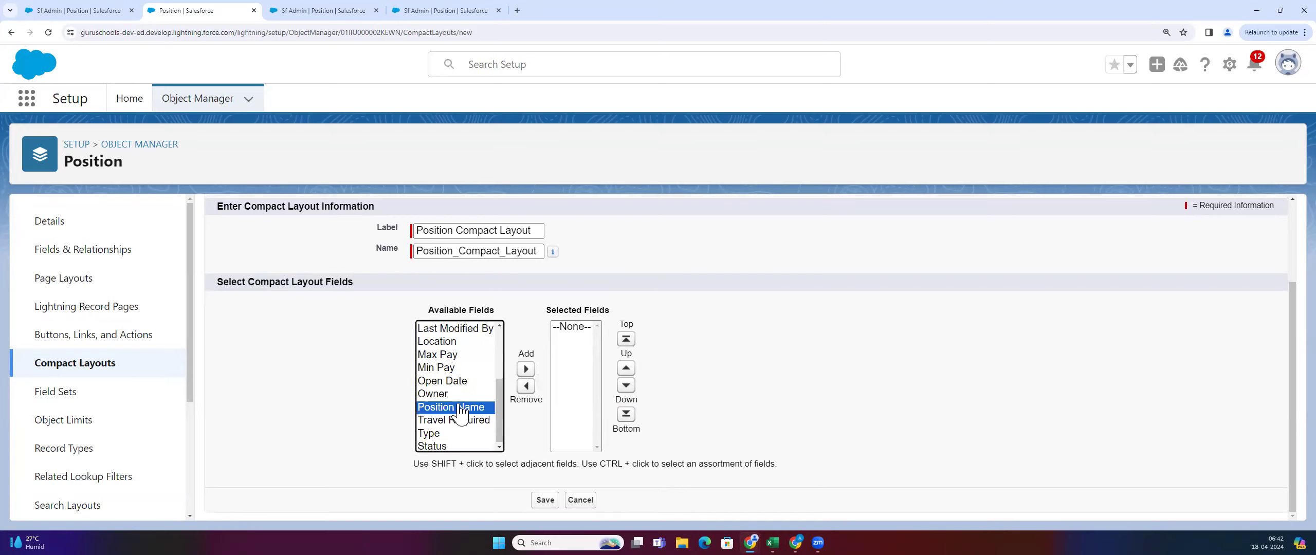
left_click(525, 368)
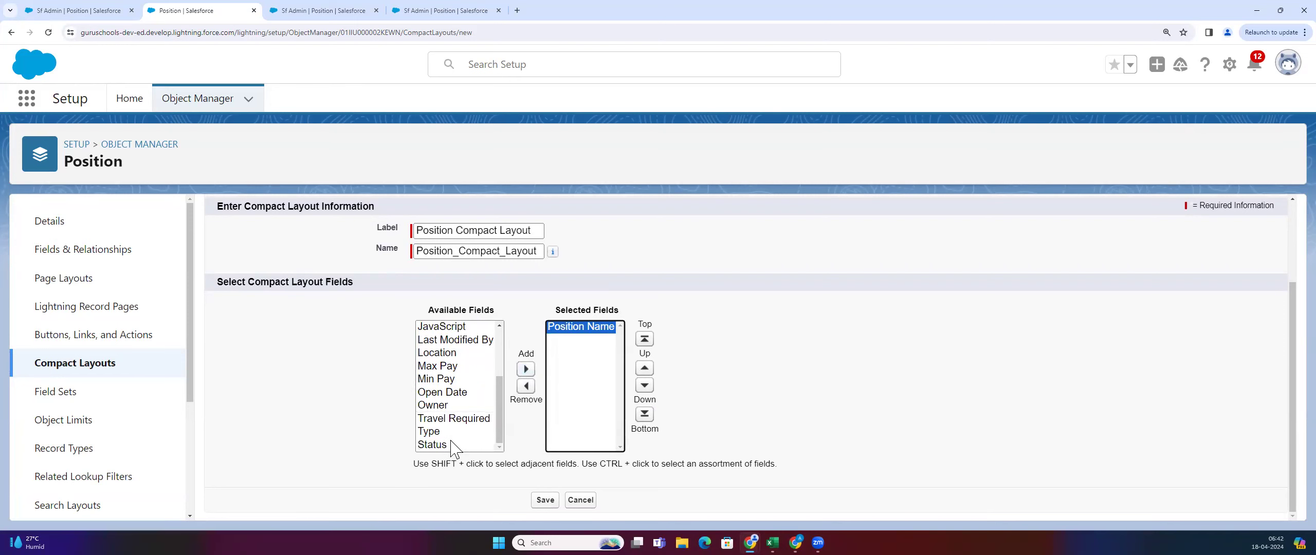
left_click(451, 443)
left_click(525, 369)
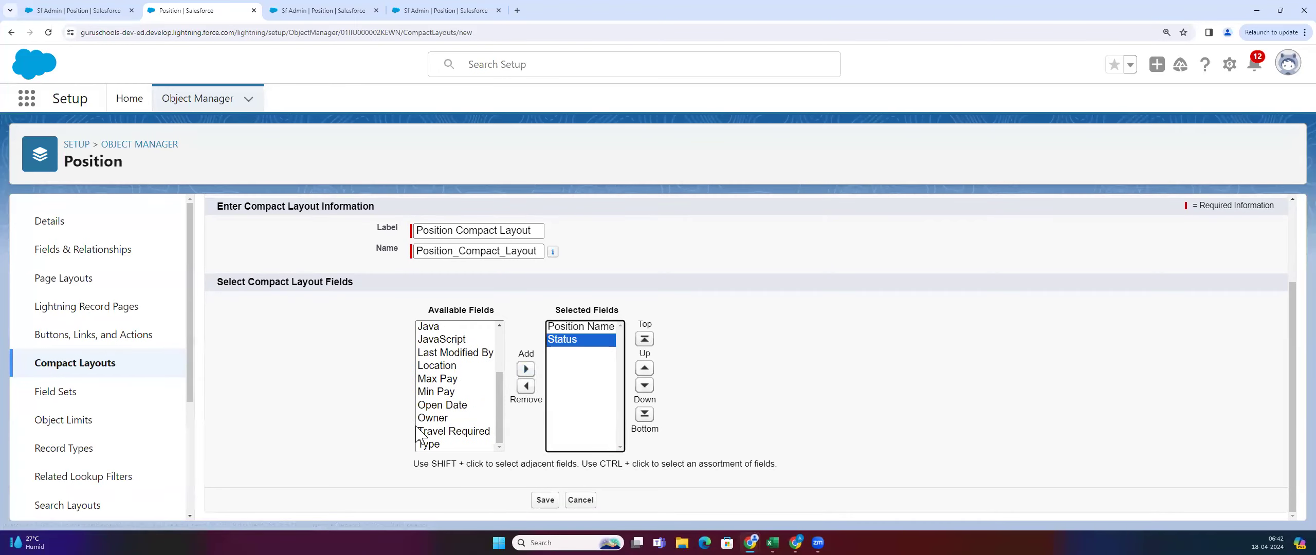
Add Open Date and Close Date to the selected fields below Status
scroll(417, 428, "up", 5)
scroll(453, 393, "down", 2)
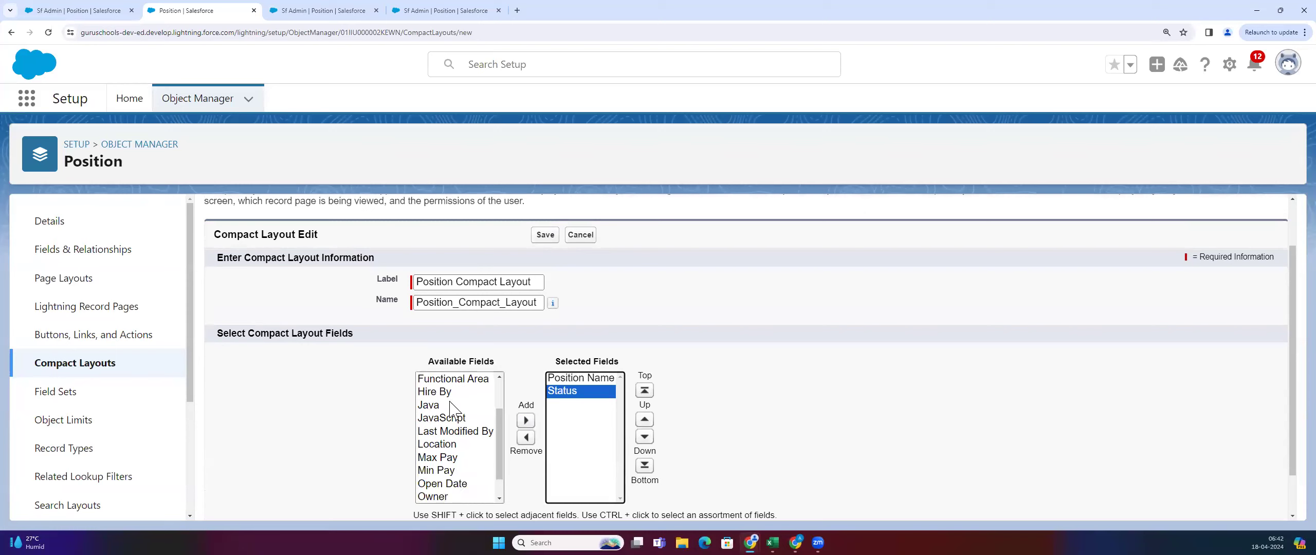
left_click(473, 484)
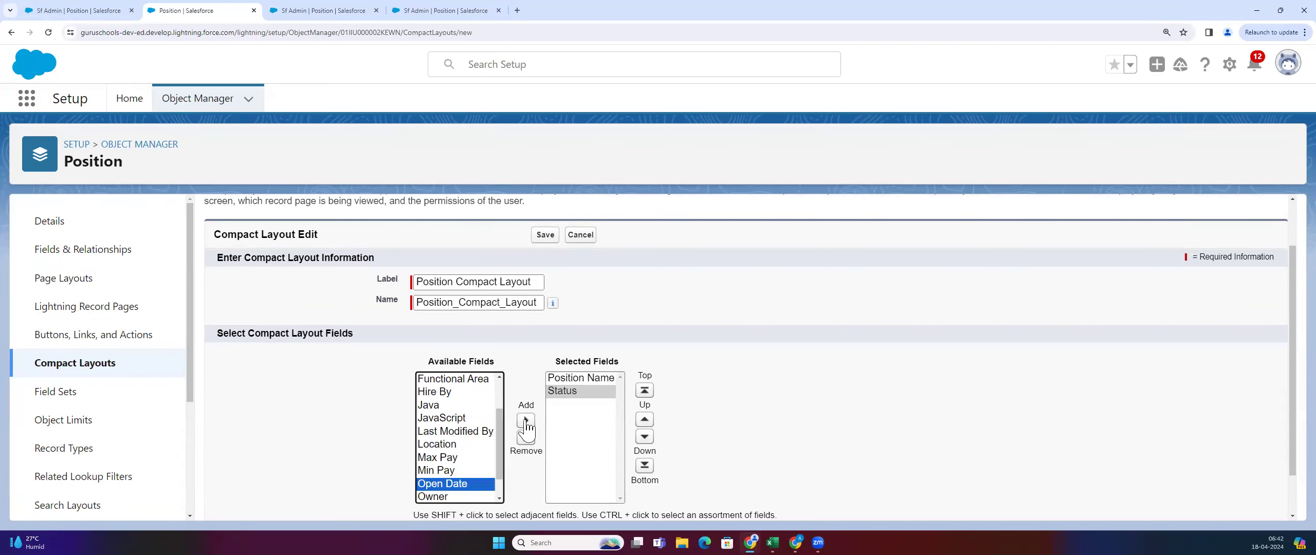
left_click(525, 420)
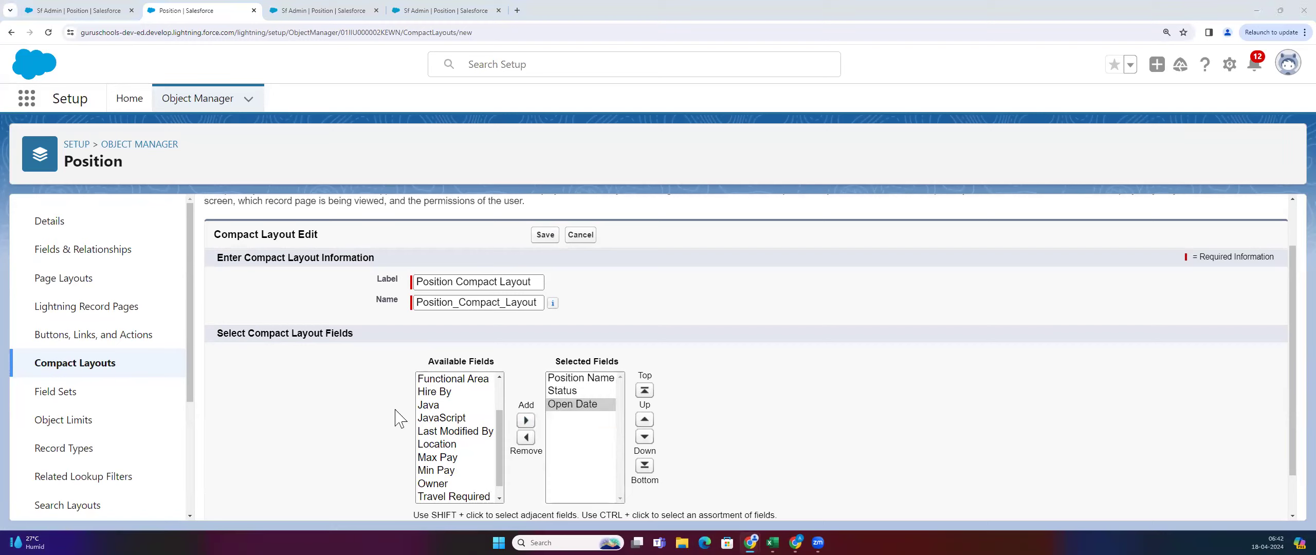
scroll(443, 411, "up", 2)
left_click(442, 404)
left_click(525, 420)
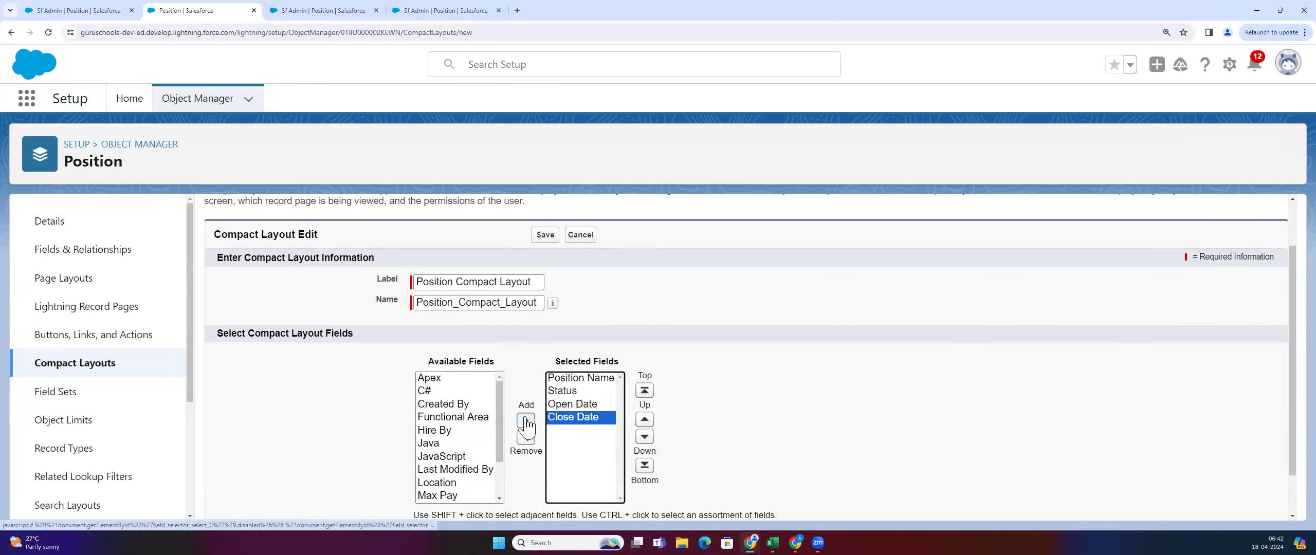
Add Max Pay as the last selected field and save the compact layout
scroll(421, 427, "down", 1)
scroll(441, 396, "down", 2)
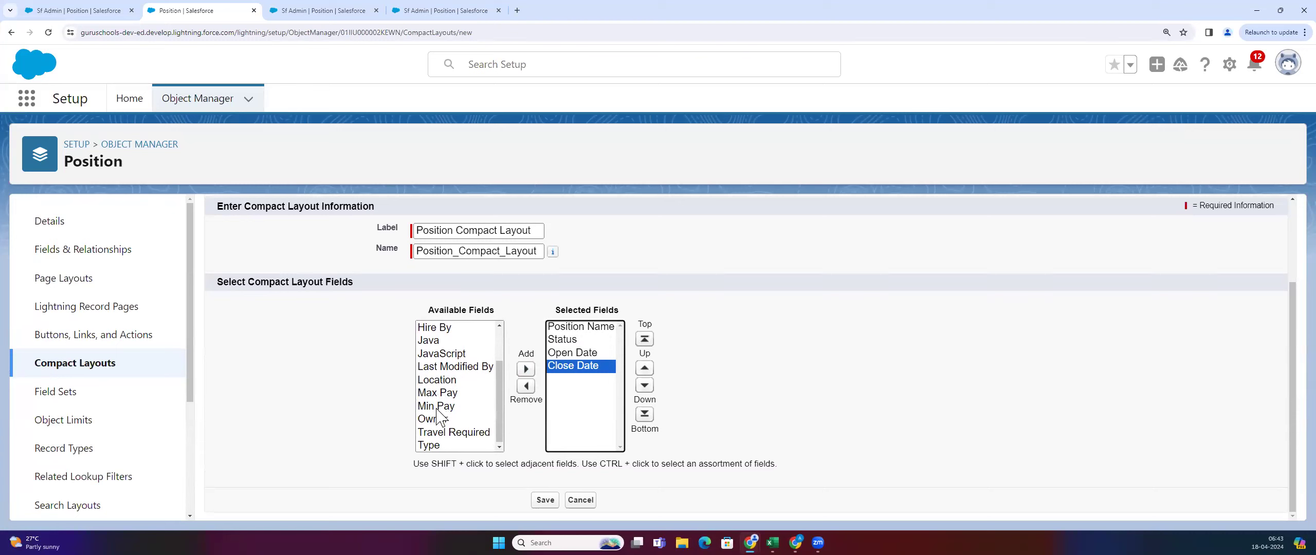
left_click(447, 393)
left_click(526, 369)
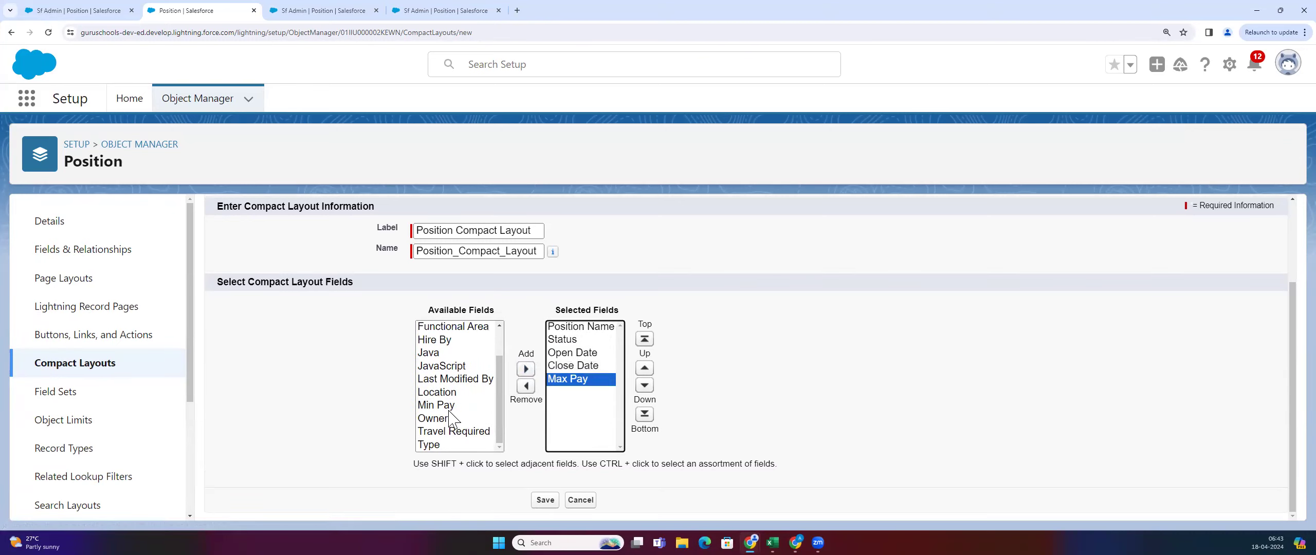
left_click(544, 500)
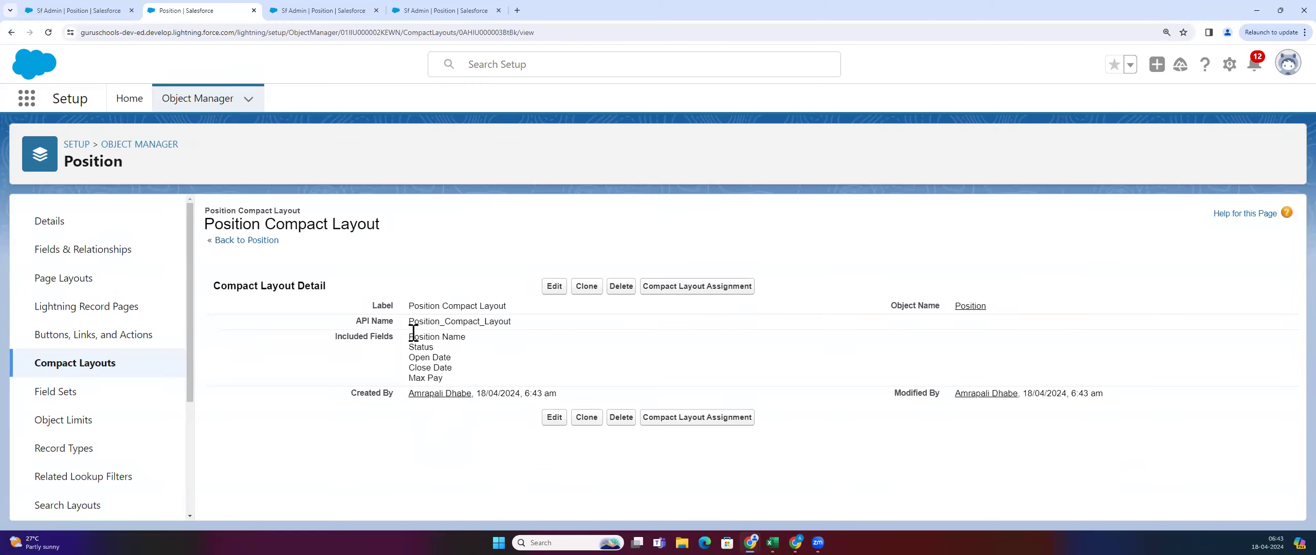
Review the saved layout's included fields and check the Sf Admin position record's header for them
left_click_drag(410, 335, 479, 380)
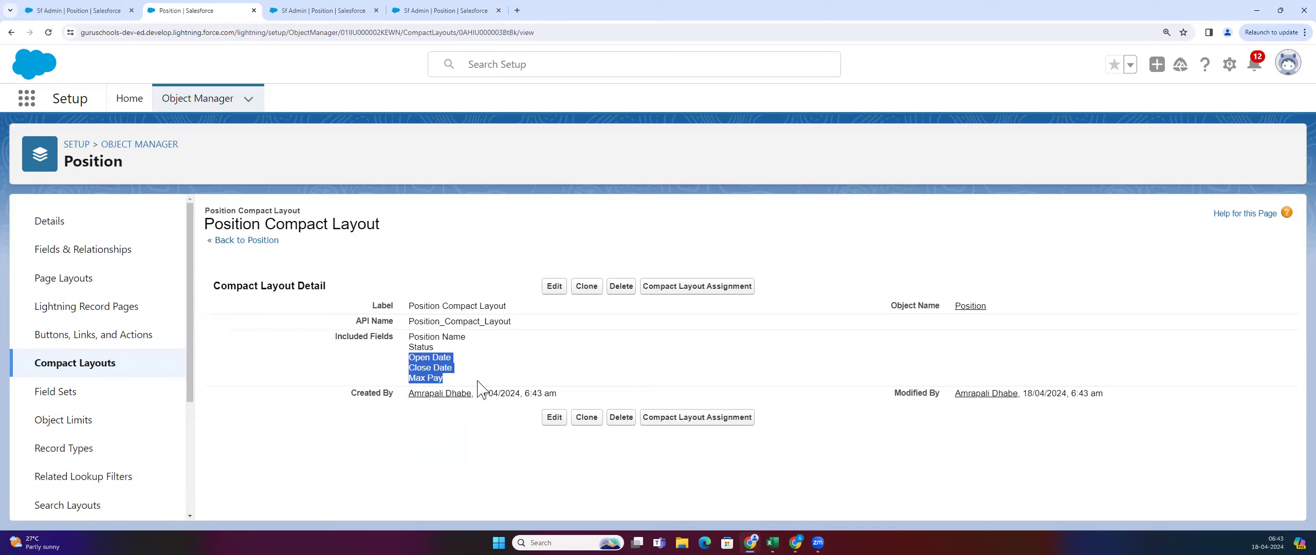
left_click(418, 378)
left_click_drag(411, 338, 522, 372)
left_click(416, 342)
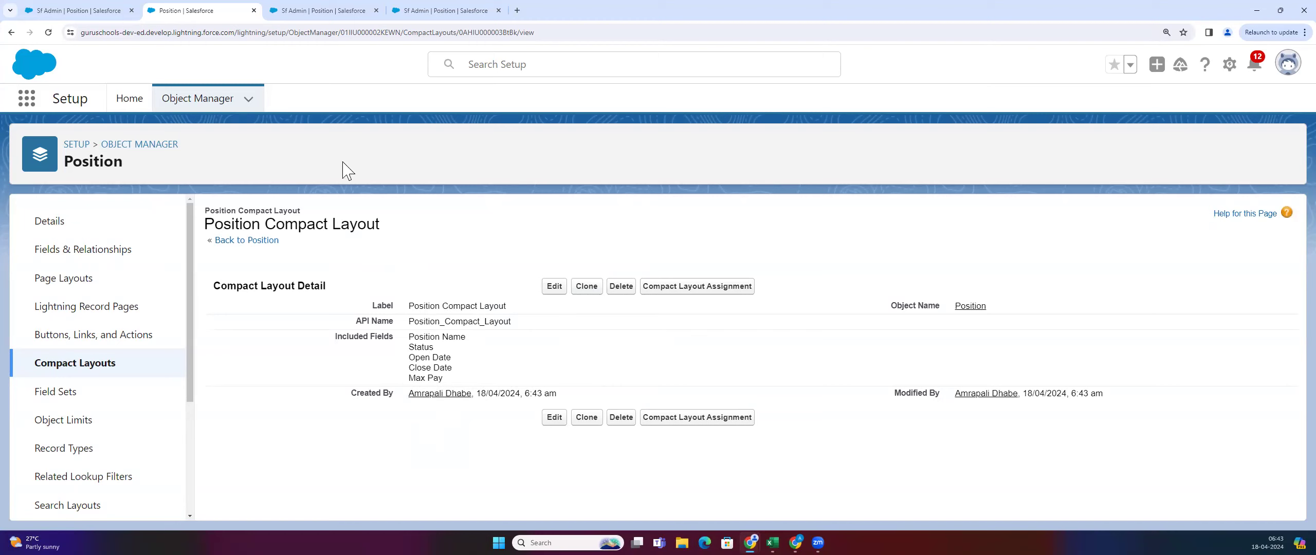
left_click(102, 10)
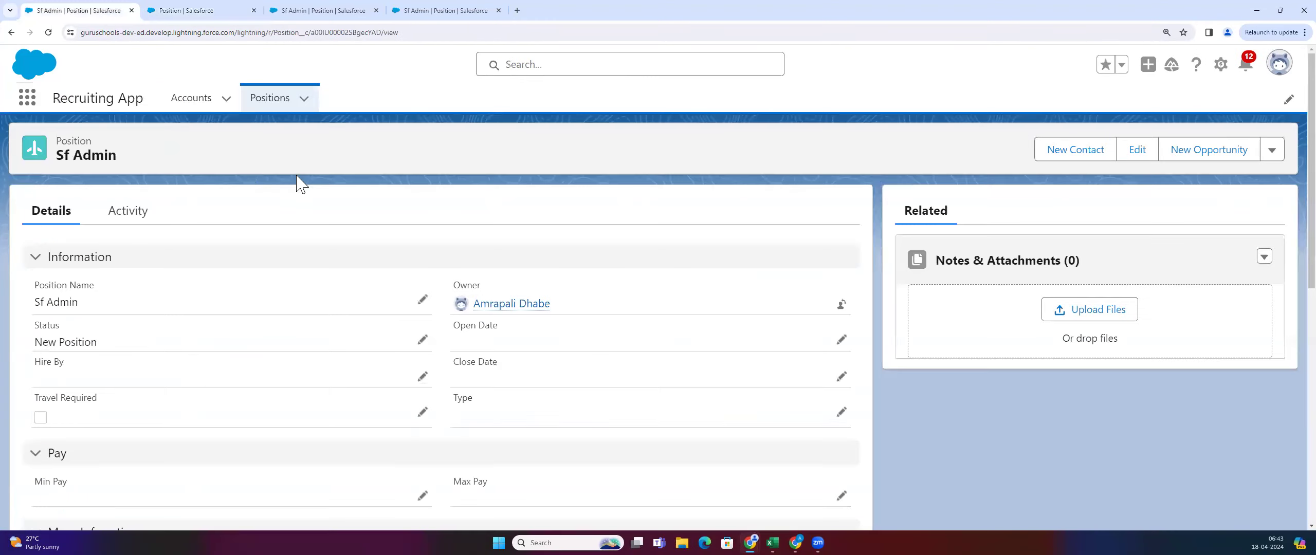
left_click(181, 11)
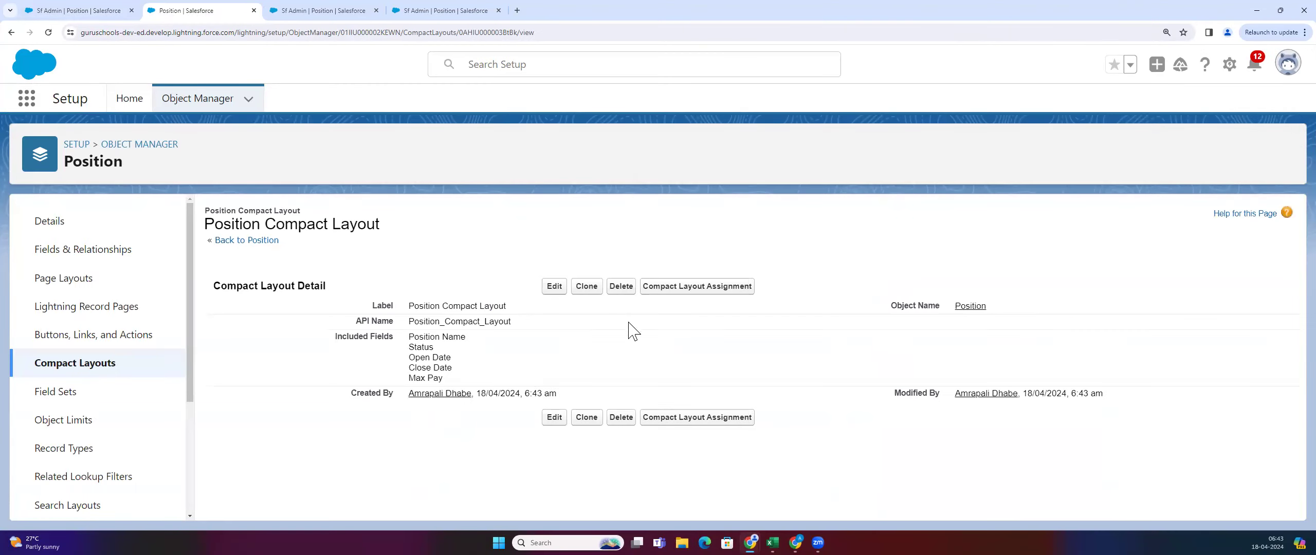
Assign Position Compact Layout as the Position object's primary compact layout and save the assignment
left_click(692, 293)
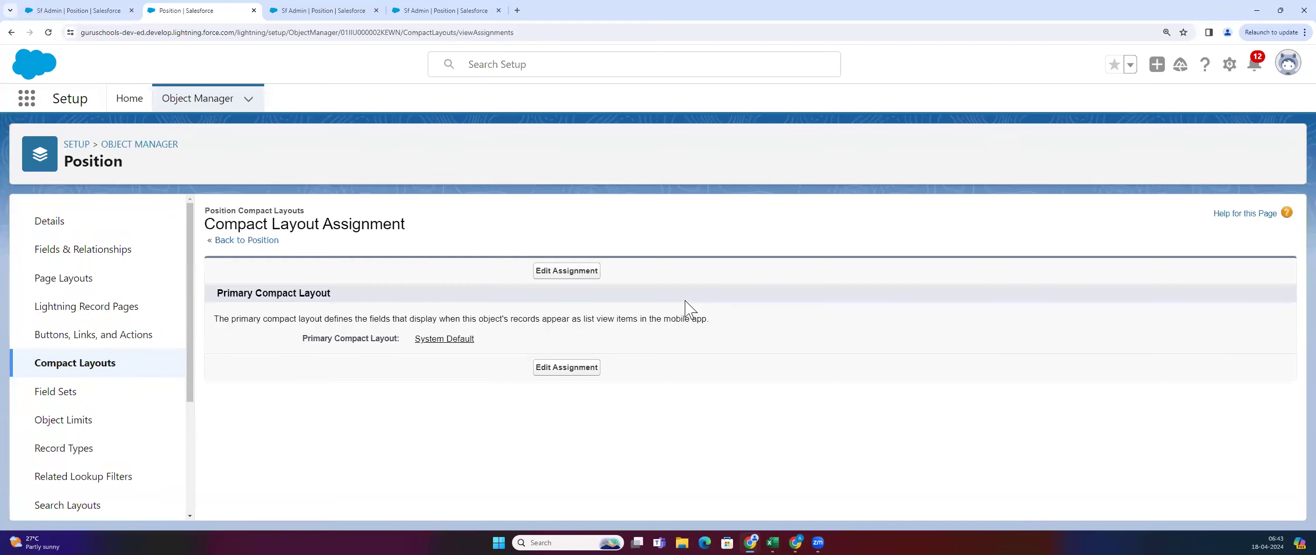
left_click_drag(410, 339, 483, 348)
left_click(567, 275)
left_click(470, 332)
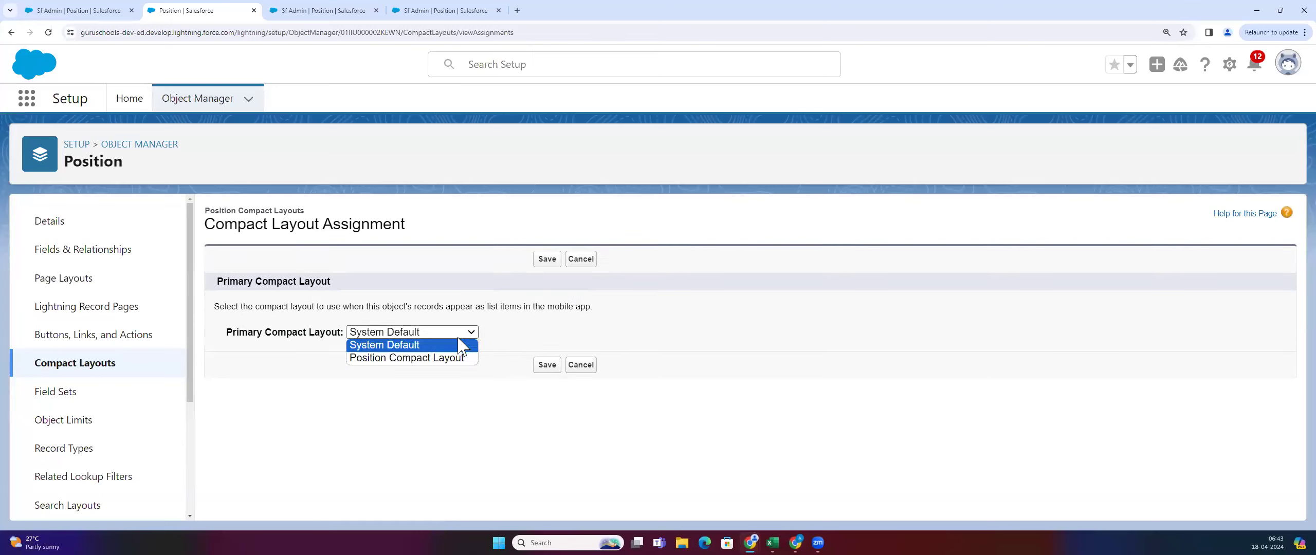
left_click(446, 359)
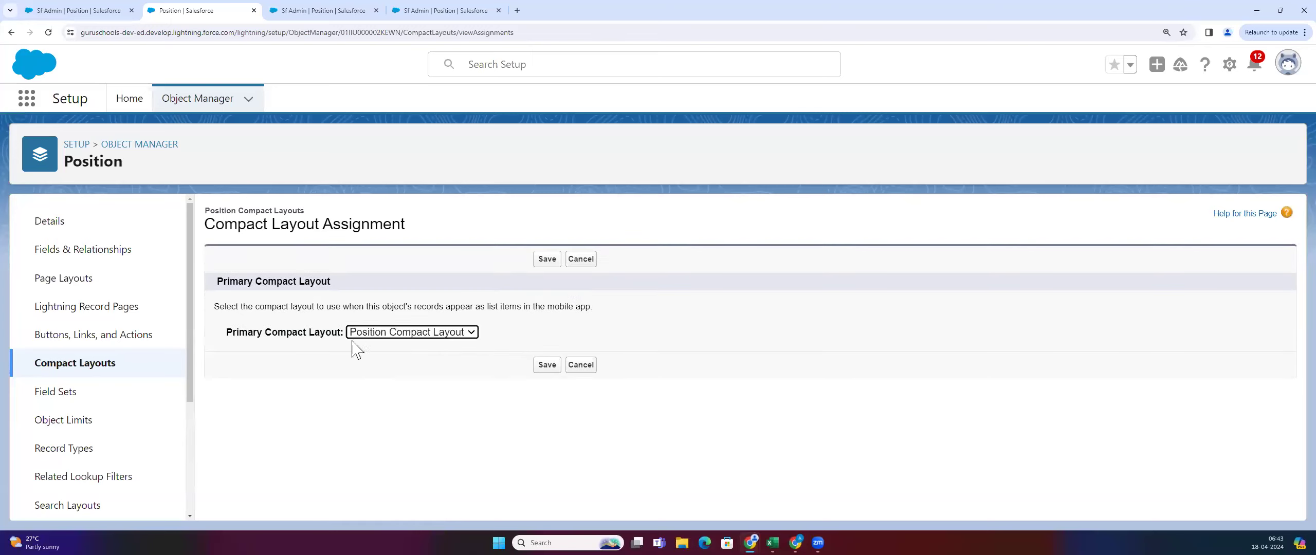
left_click(546, 265)
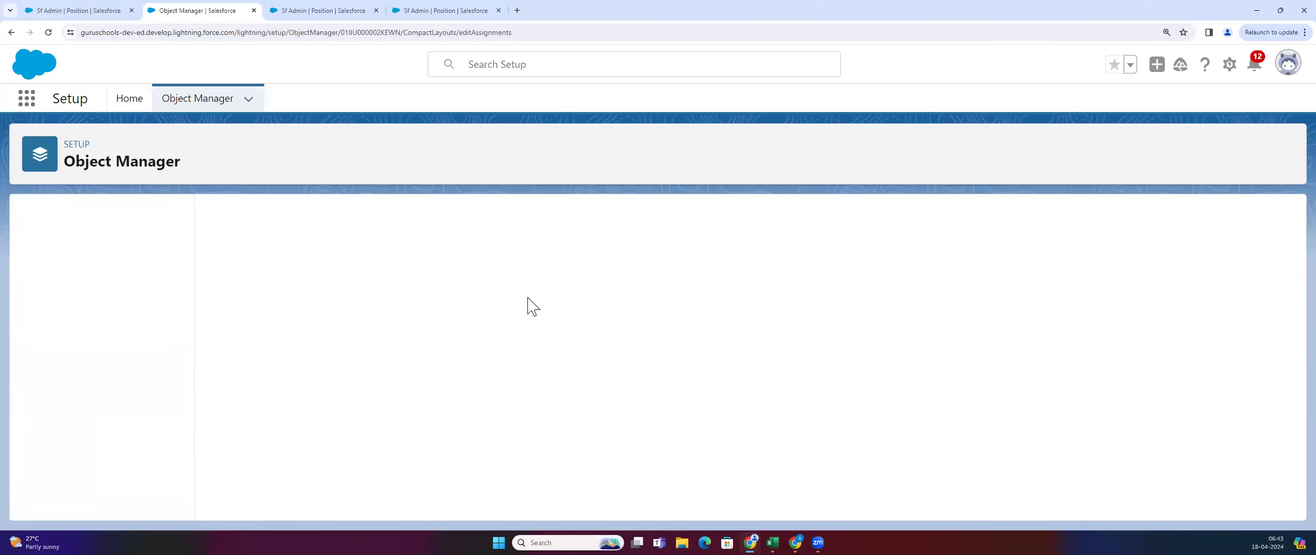
Reload the Sf Admin position record in the Recruiting App and examine the fields shown in its header
left_click(82, 10)
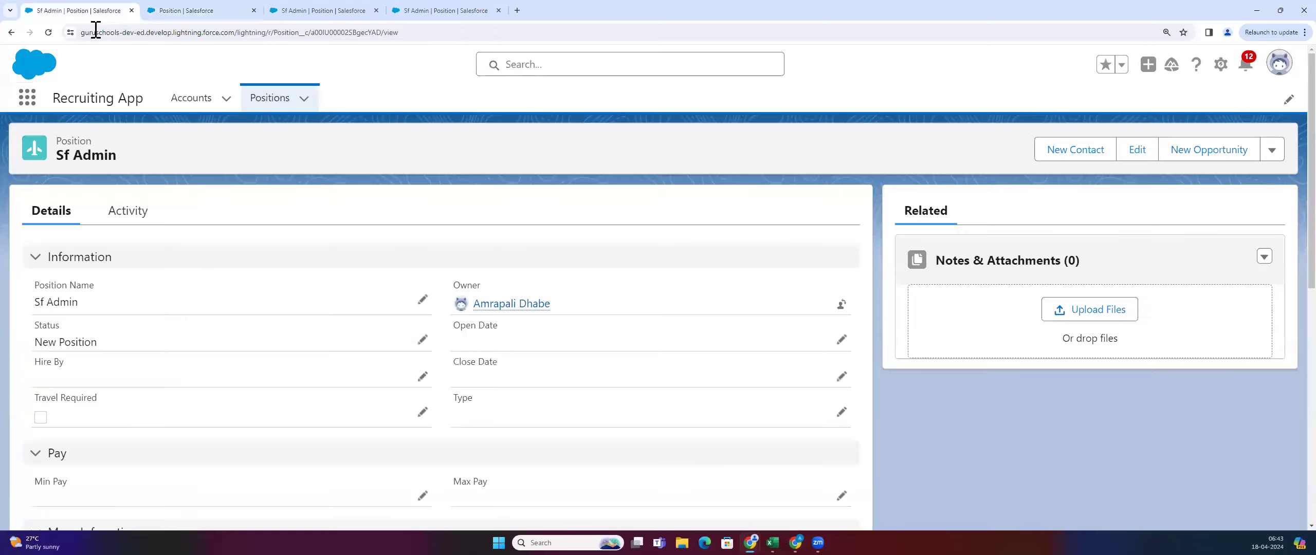
left_click(96, 32)
key("Return")
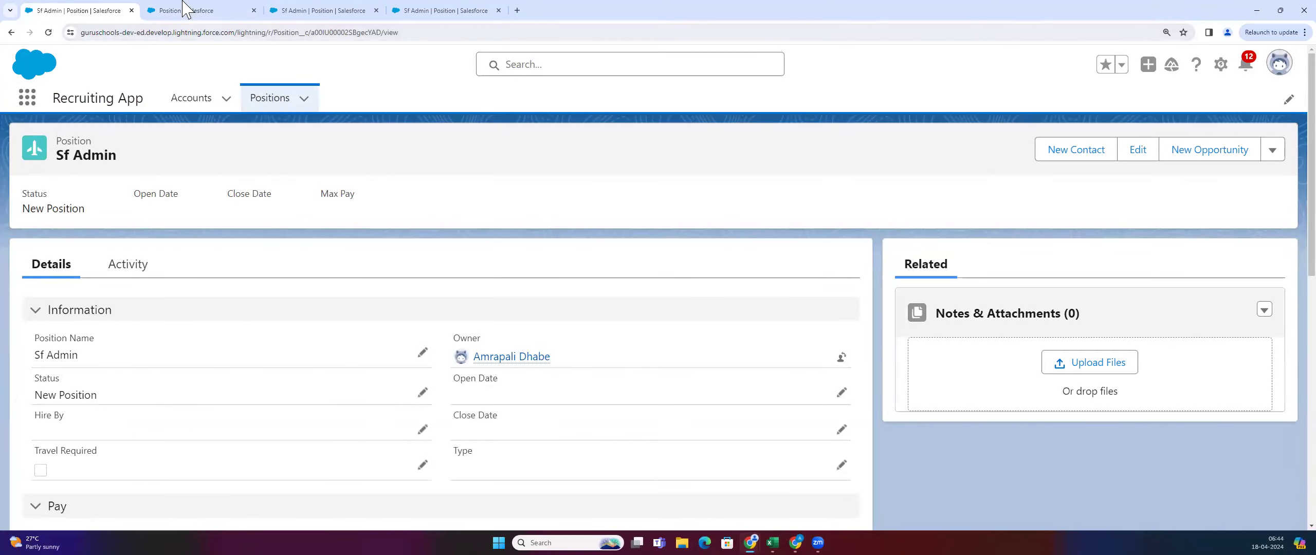
left_click_drag(60, 137, 163, 164)
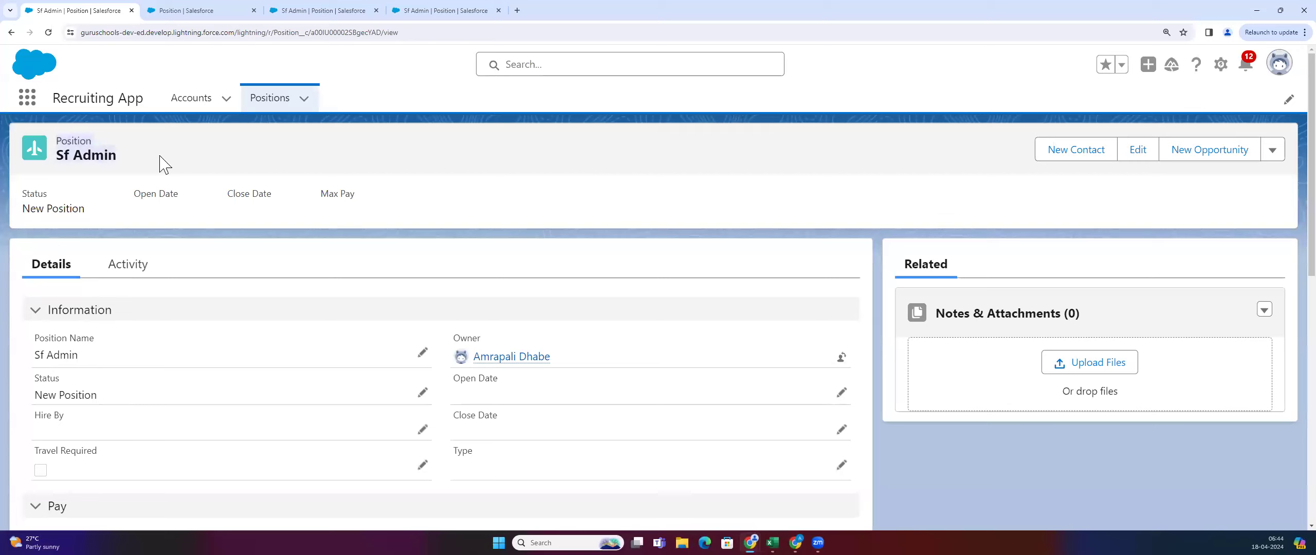
left_click_drag(98, 183, 380, 213)
left_click(379, 212)
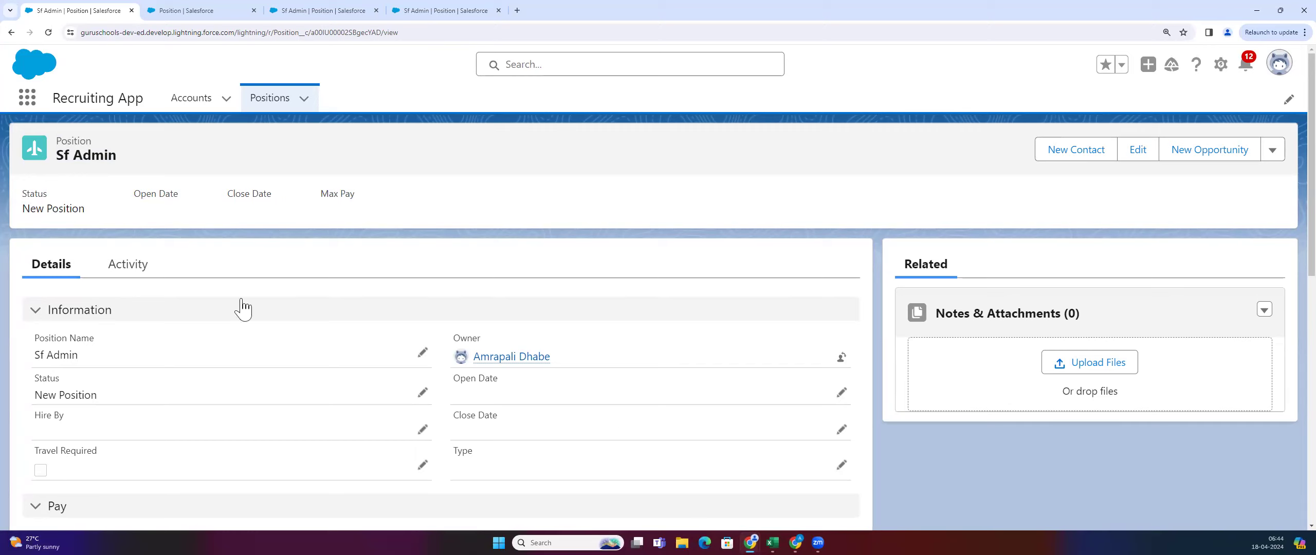
Start editing the Sf Admin position record and set its Open Date to 01/05/2024
left_click_drag(131, 214, 524, 272)
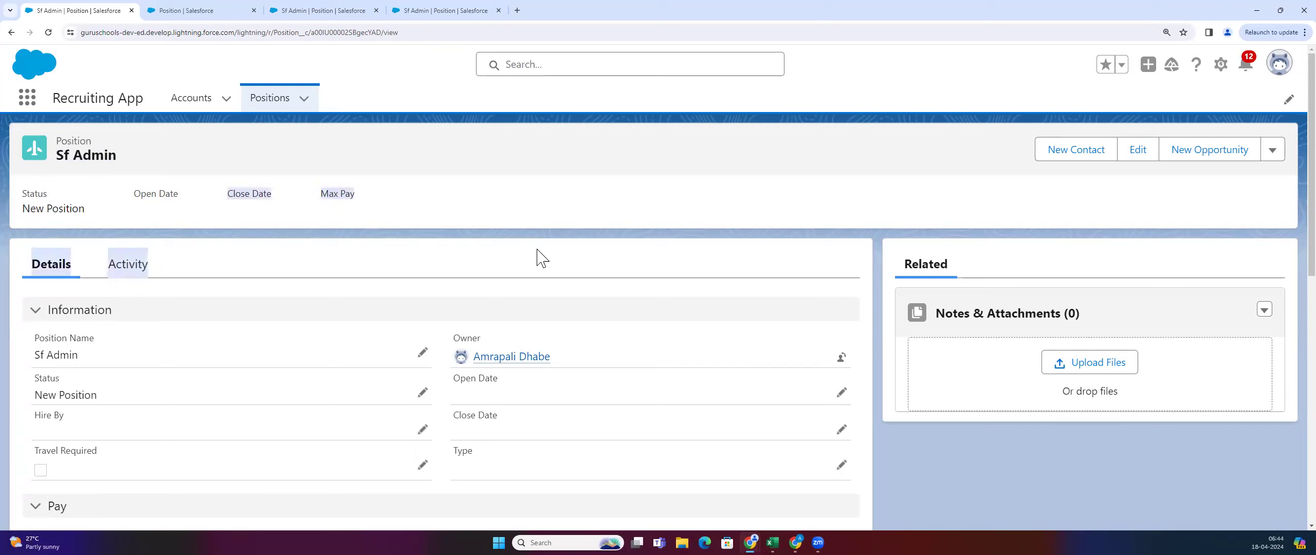
left_click(842, 393)
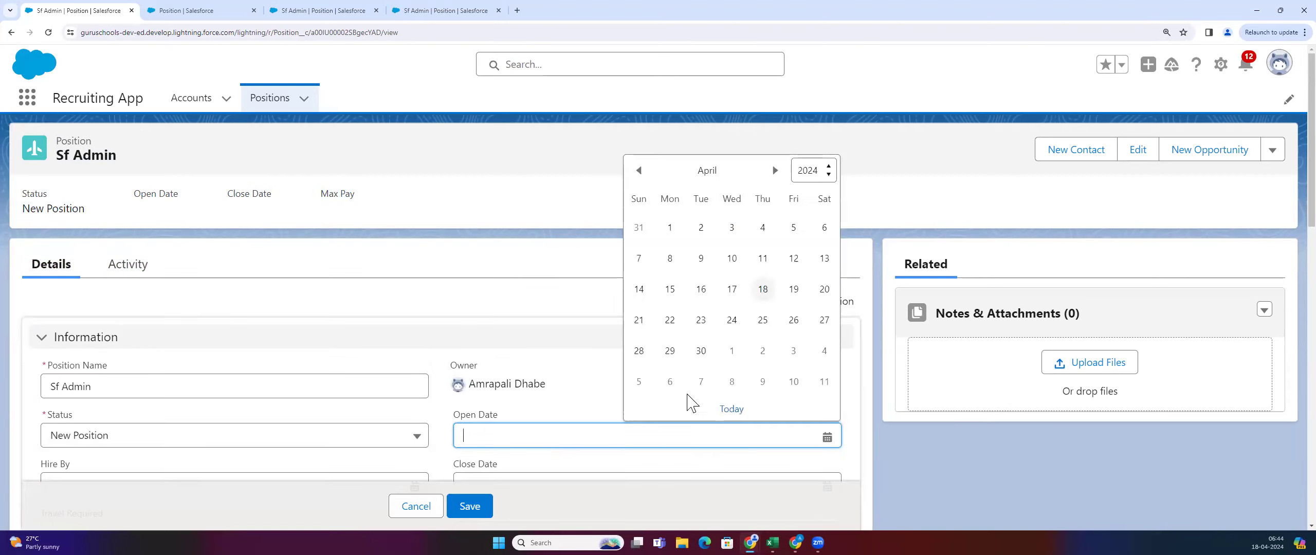
left_click(774, 173)
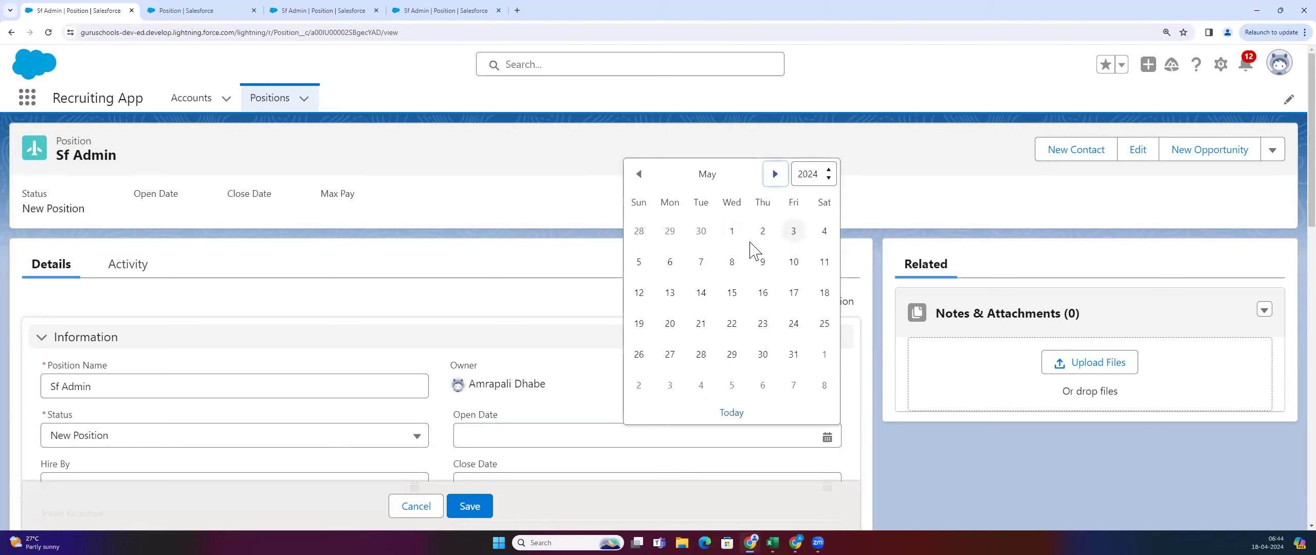
left_click(732, 231)
scroll(779, 324, "down", 2)
scroll(801, 329, "down", 1)
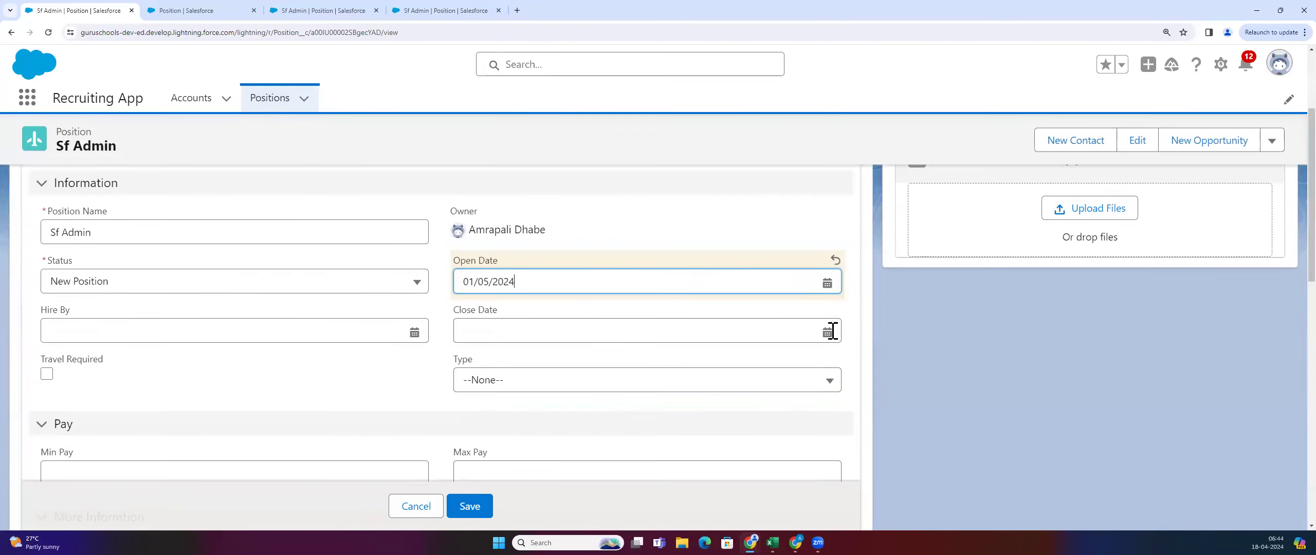
Set the position's Close Date to 31/05/2024
left_click(827, 332)
left_click(773, 65)
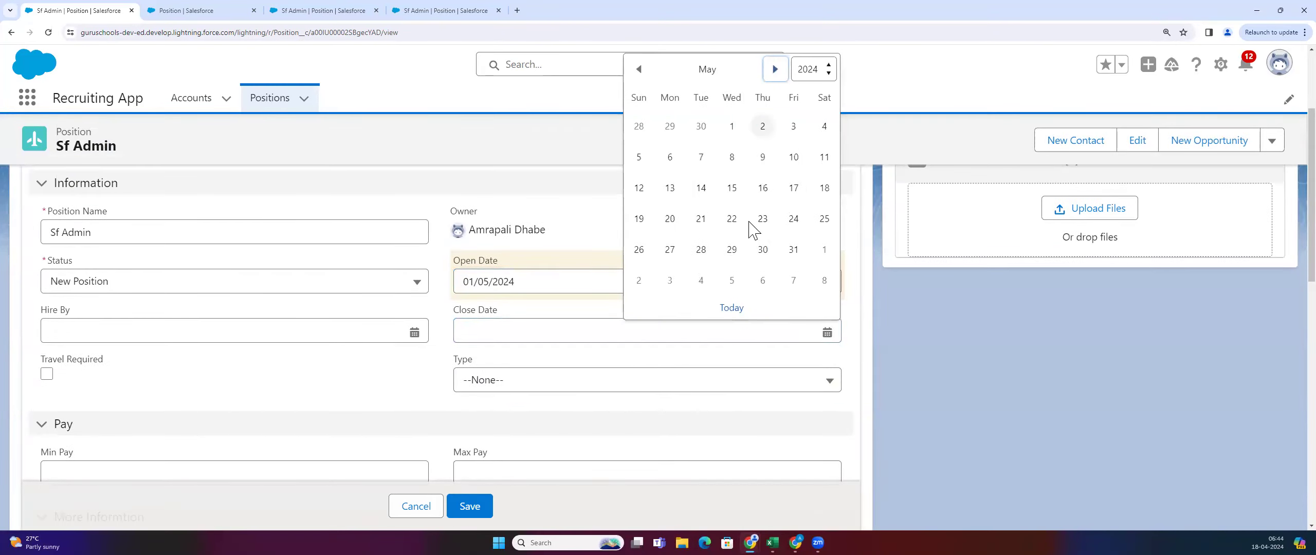
left_click(793, 246)
scroll(524, 324, "down", 3)
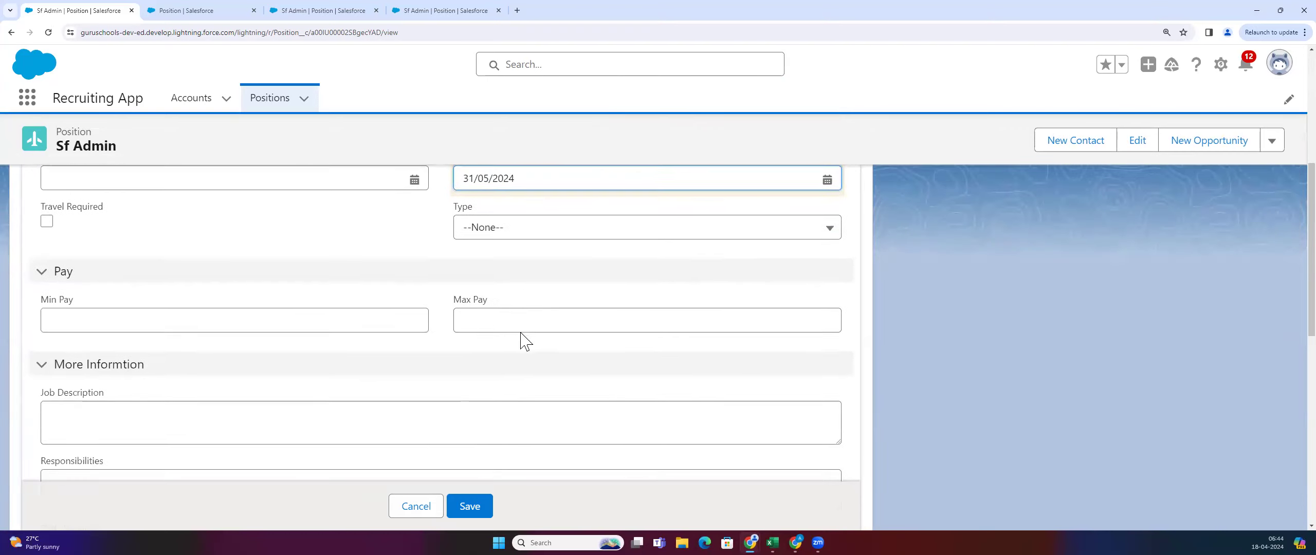
Enter 60000 as Max Pay and 50000 as Min Pay, and save the position record
left_click(503, 317)
type("60000")
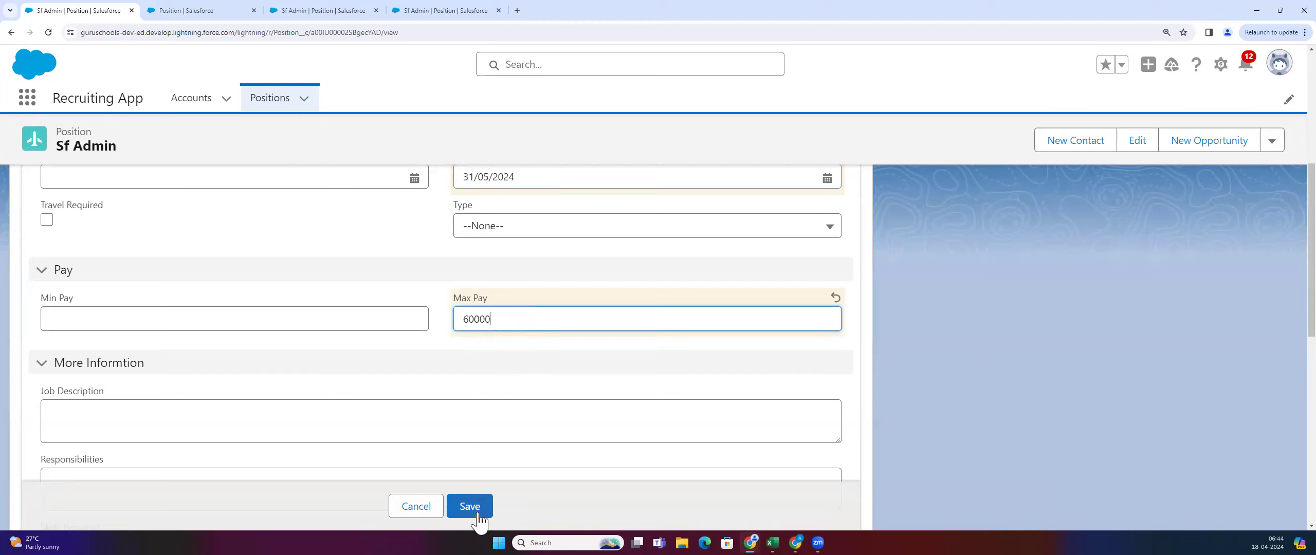
left_click(118, 310)
type("50000")
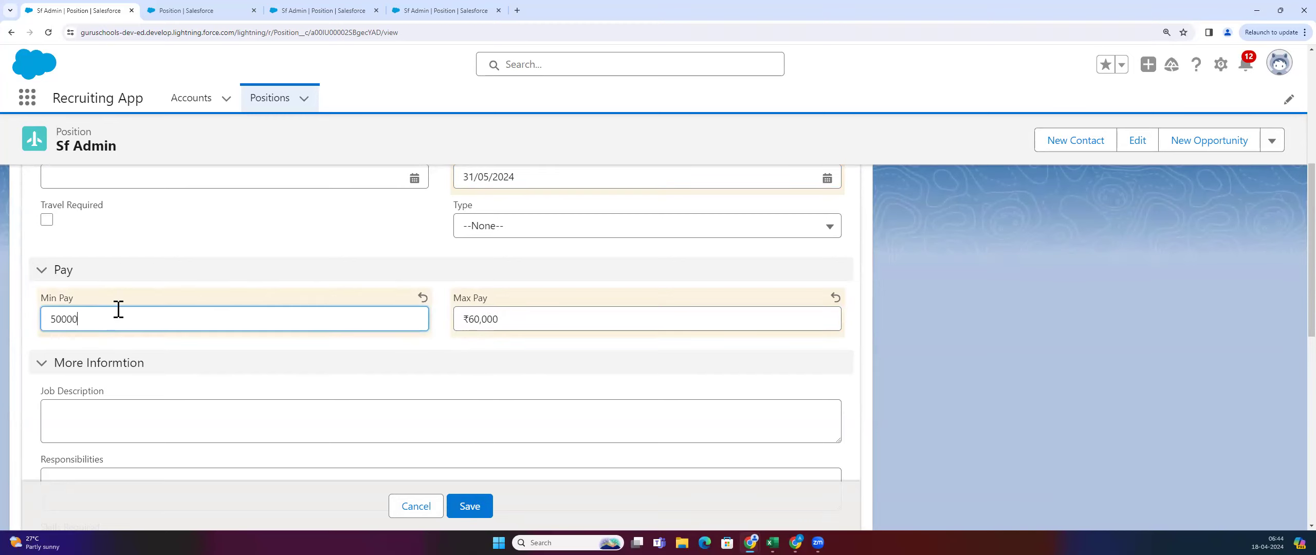
left_click(470, 506)
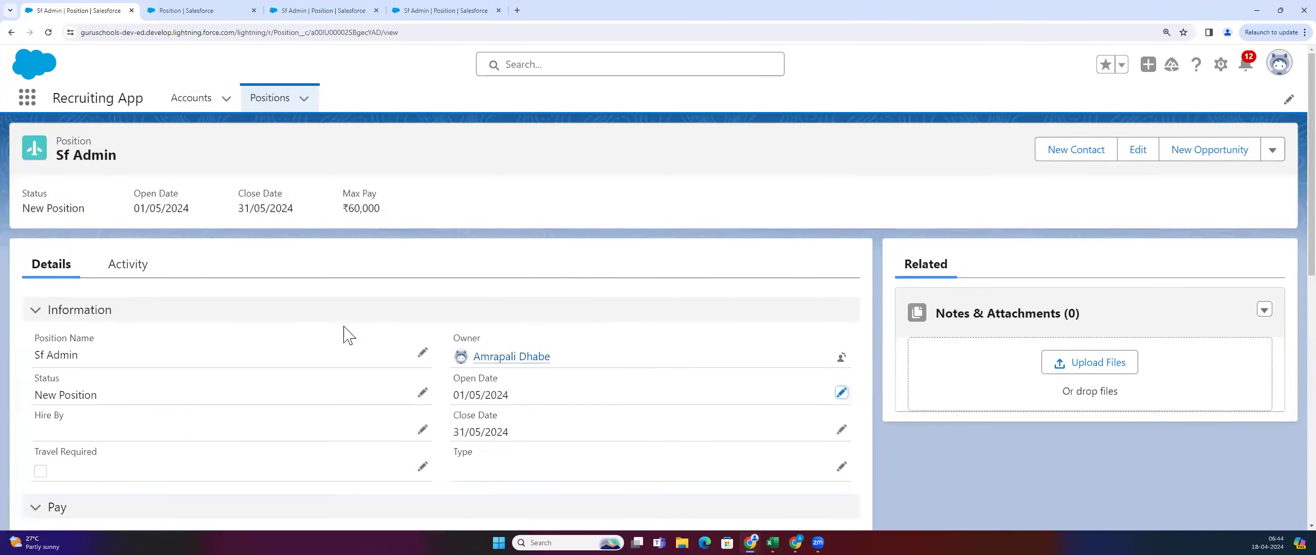
Check the Open Date, Close Date and Max Pay values in the Sf Admin record's header
scroll(493, 341, "down", 1)
left_click_drag(455, 346, 469, 309)
left_click(243, 250)
left_click_drag(132, 194, 382, 227)
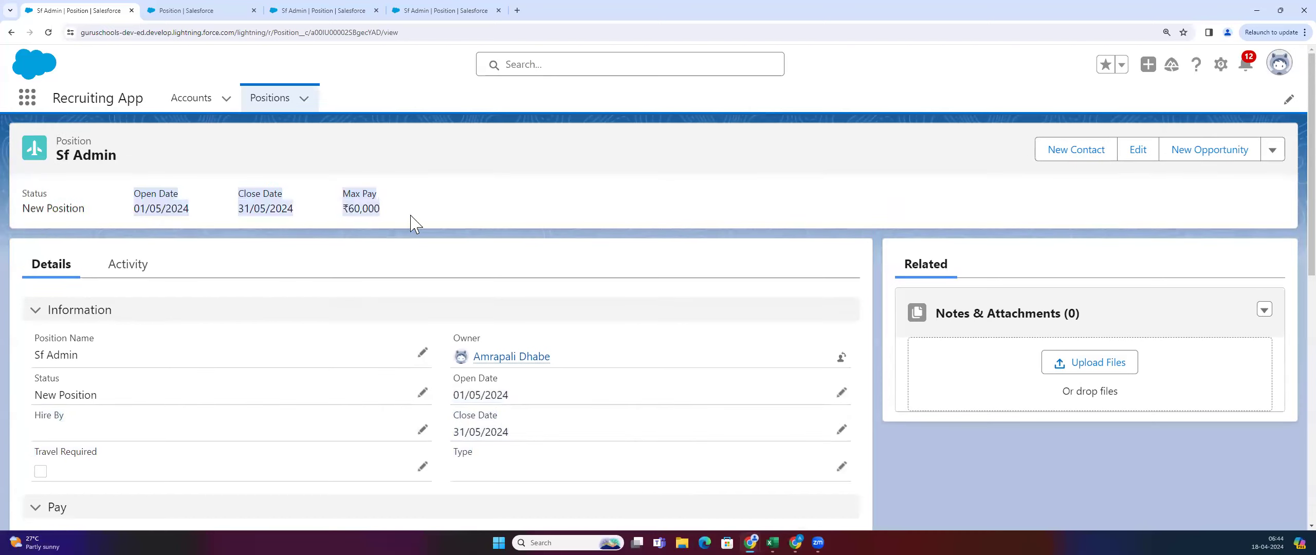
left_click(426, 226)
left_click_drag(134, 194, 438, 226)
left_click(438, 226)
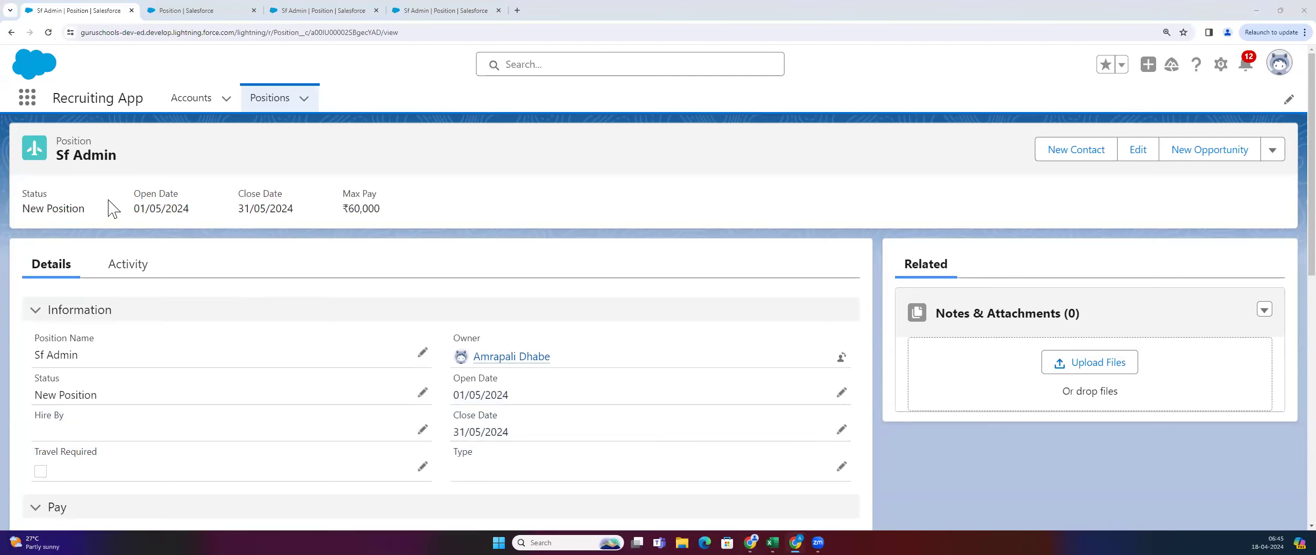
left_click_drag(112, 206, 477, 219)
left_click(476, 226)
left_click_drag(100, 203, 426, 220)
left_click(426, 221)
Compare the Open Date and Close Date in the record's details with the compact layout fields in the header
left_click_drag(455, 417, 523, 411)
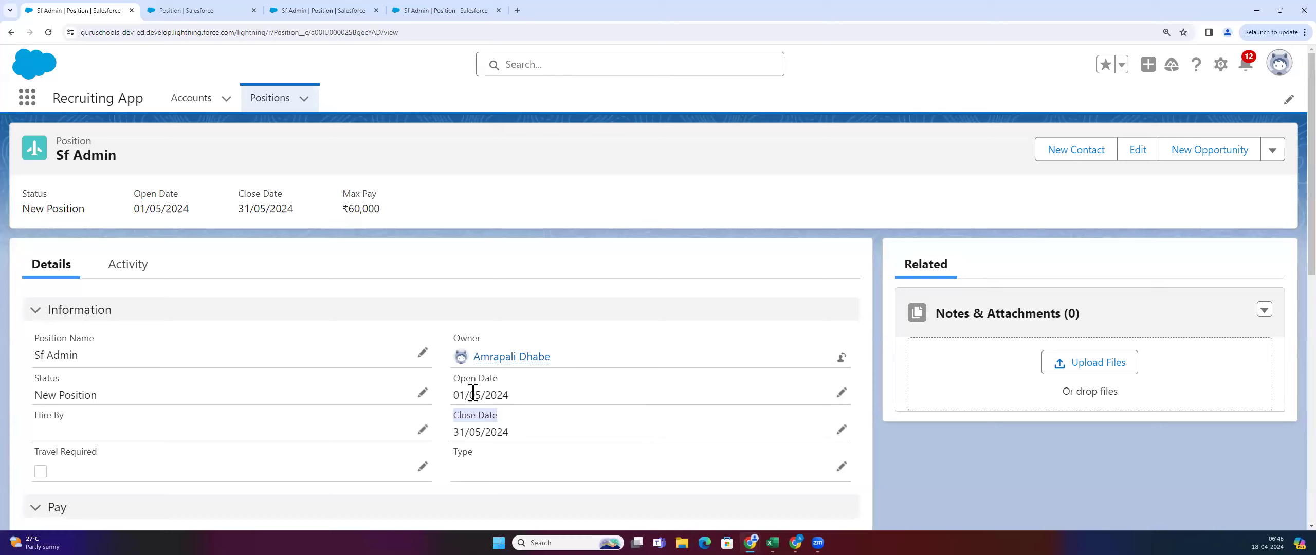
left_click_drag(451, 380, 534, 388)
left_click(606, 220)
left_click_drag(235, 208, 315, 226)
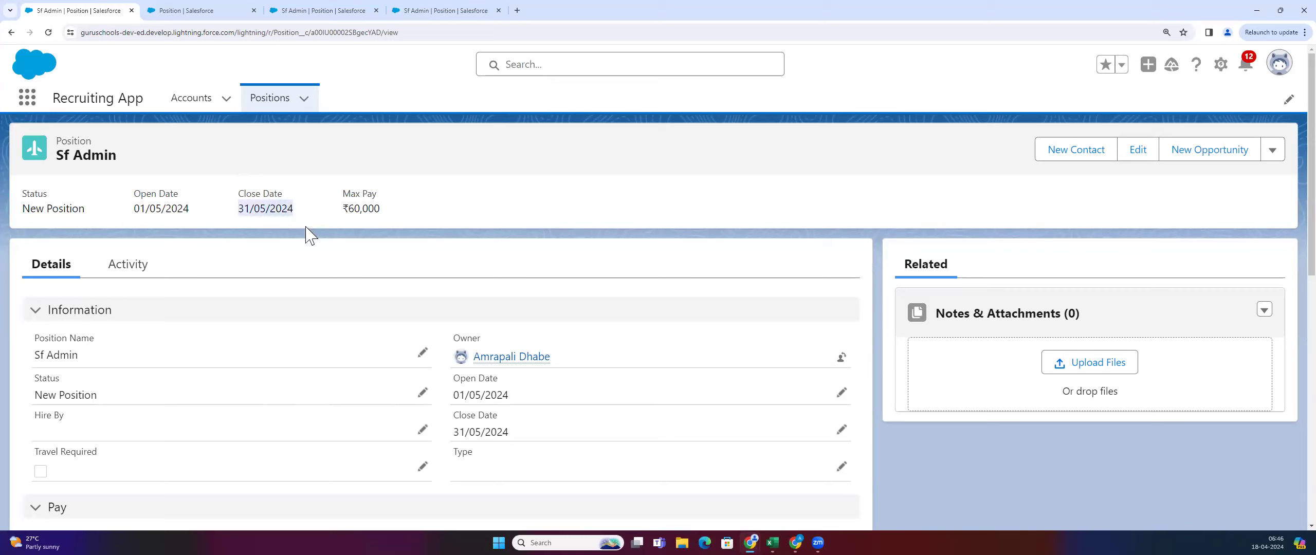
left_click(306, 227)
left_click_drag(221, 186, 311, 215)
left_click(297, 243)
left_click_drag(235, 196, 294, 213)
left_click(280, 252)
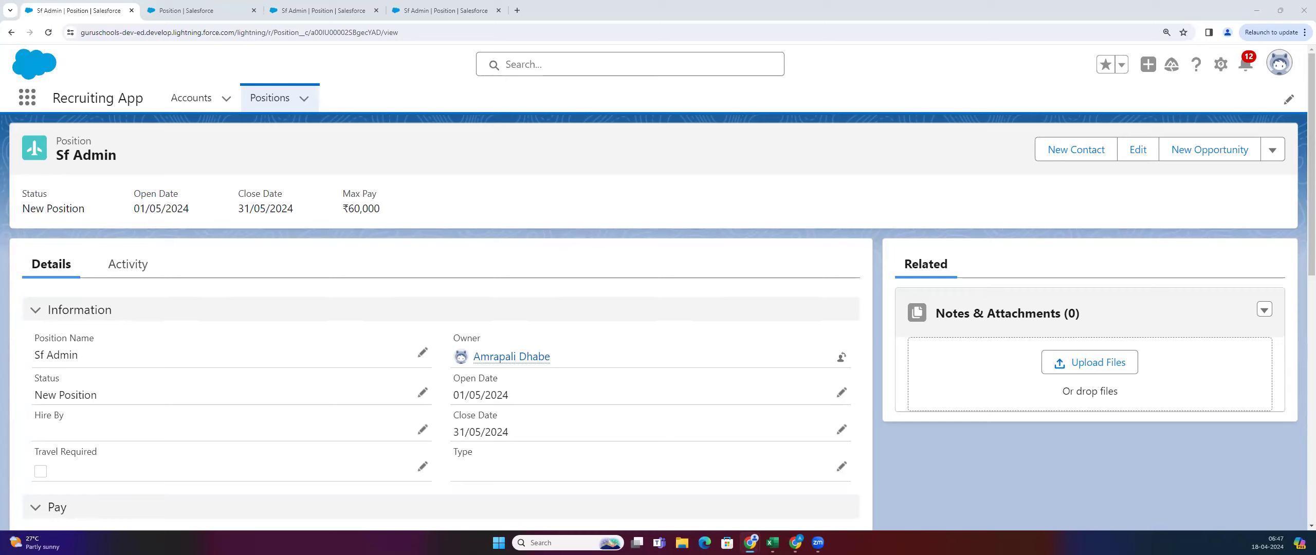
left_click(795, 542)
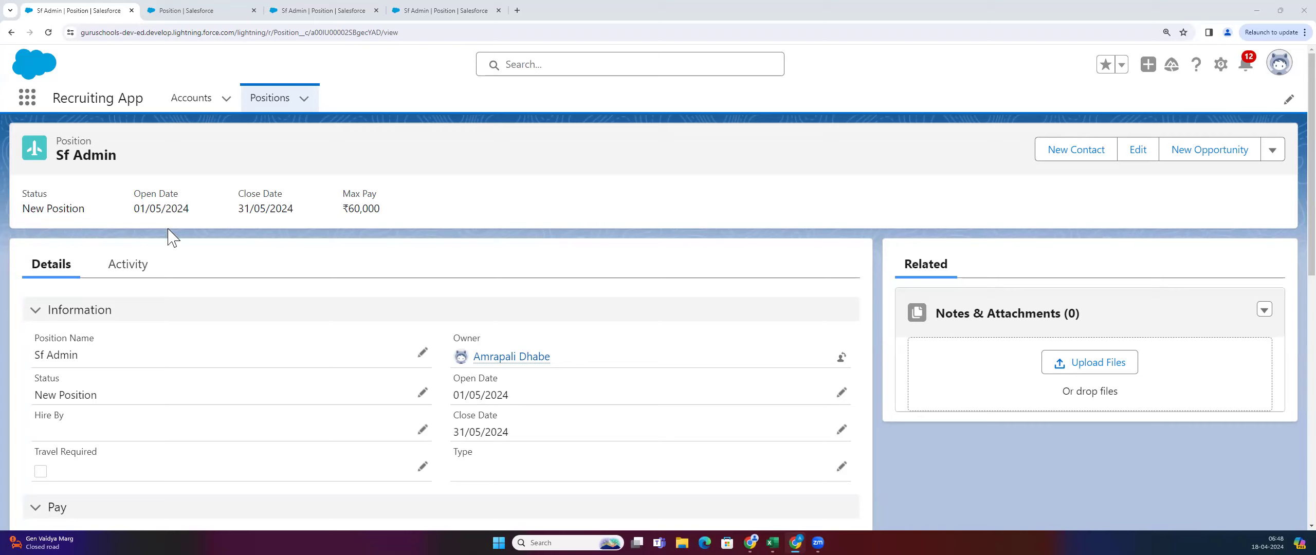
left_click_drag(57, 134, 139, 159)
left_click(139, 159)
left_click_drag(127, 205, 473, 205)
left_click(457, 232)
Review the remaining sections of the position record and inspect the Functional Area options, leaving the record unedited
scroll(279, 287, "down", 2)
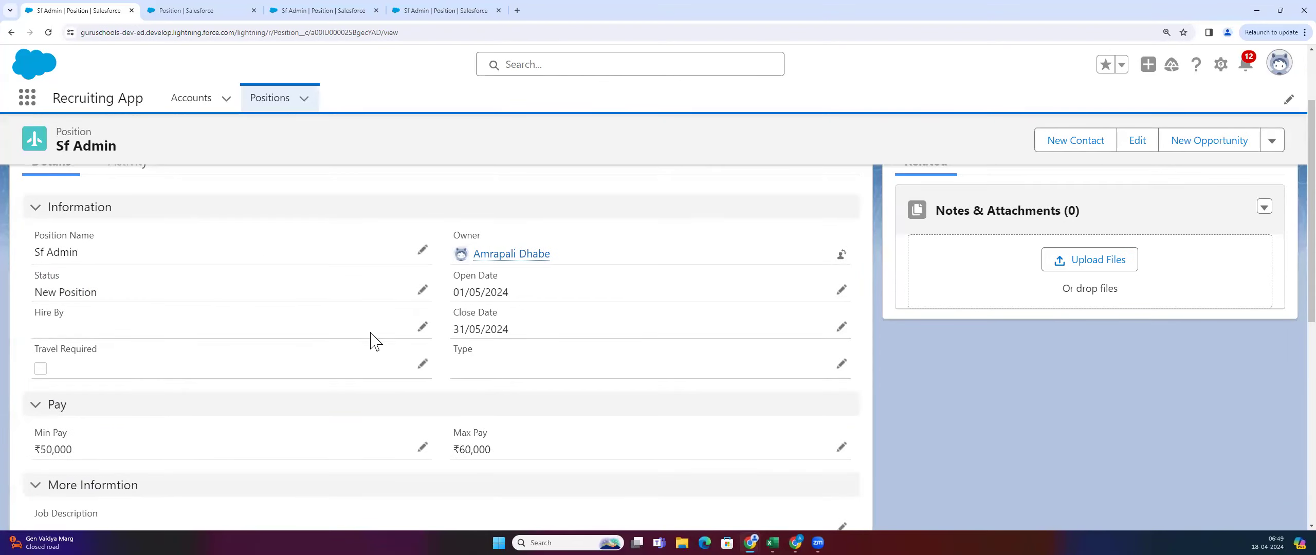
scroll(153, 443, "down", 3)
scroll(154, 433, "down", 1)
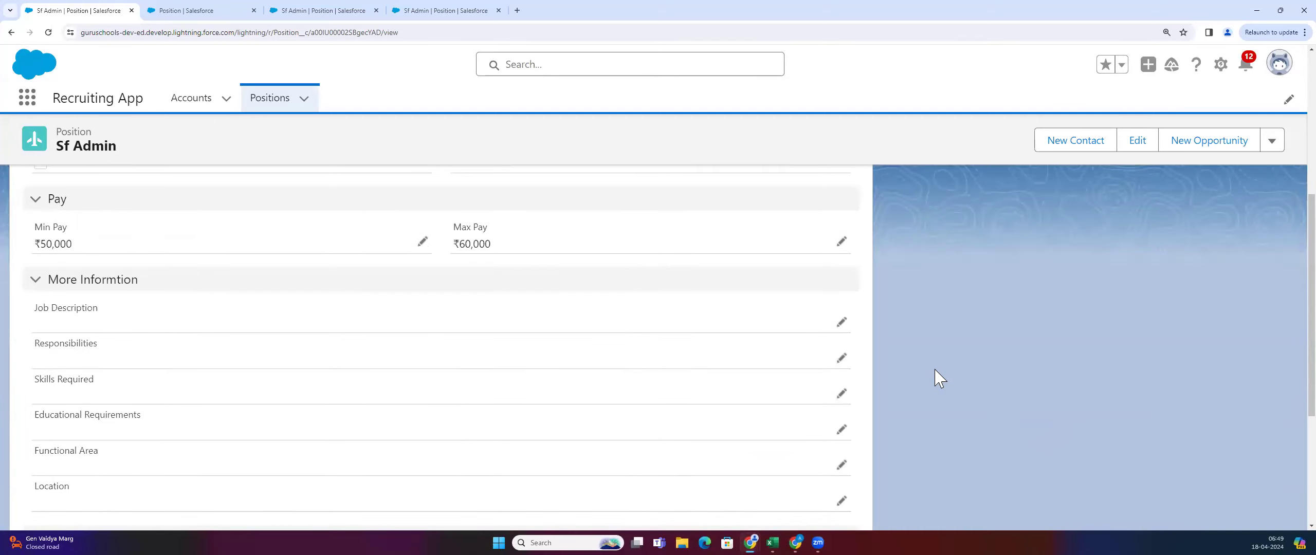
left_click(842, 359)
scroll(814, 373, "down", 4)
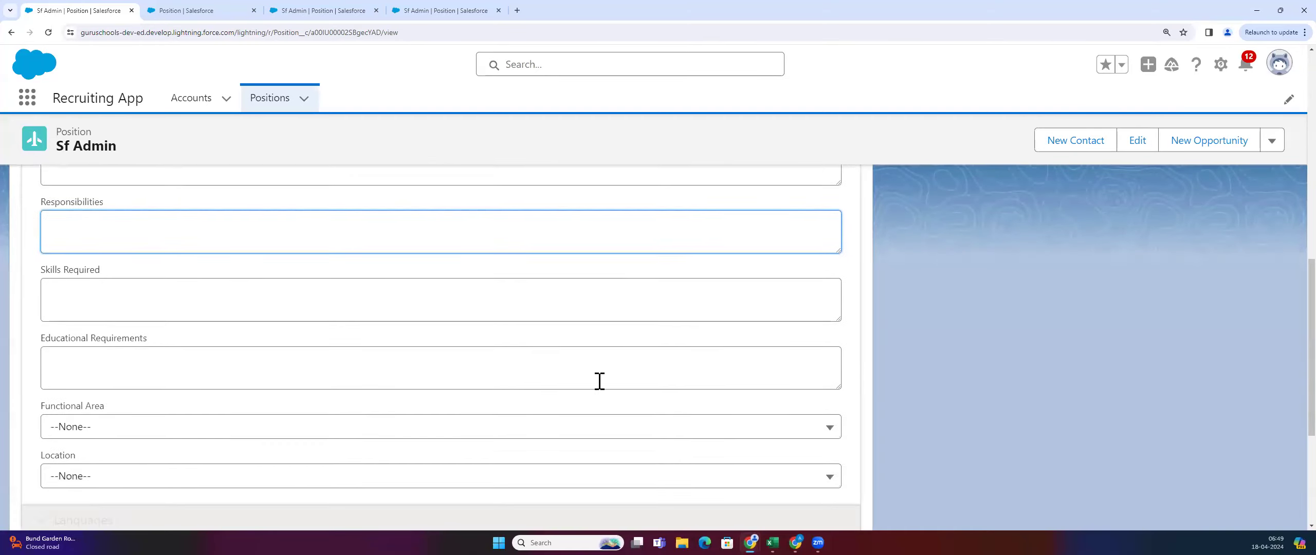
left_click(824, 375)
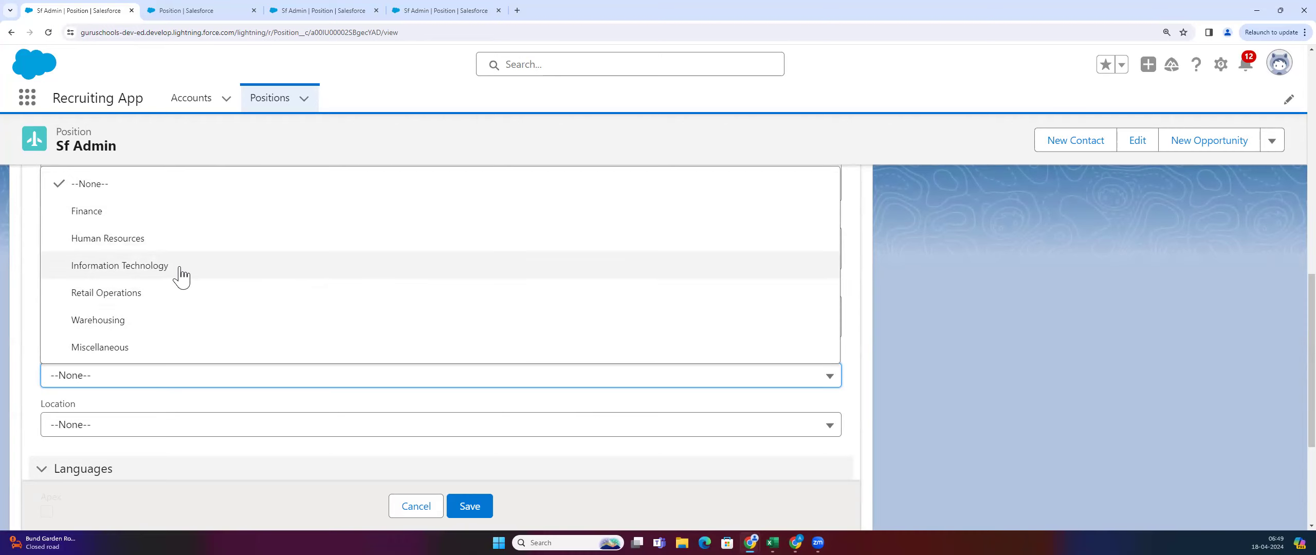
left_click(402, 510)
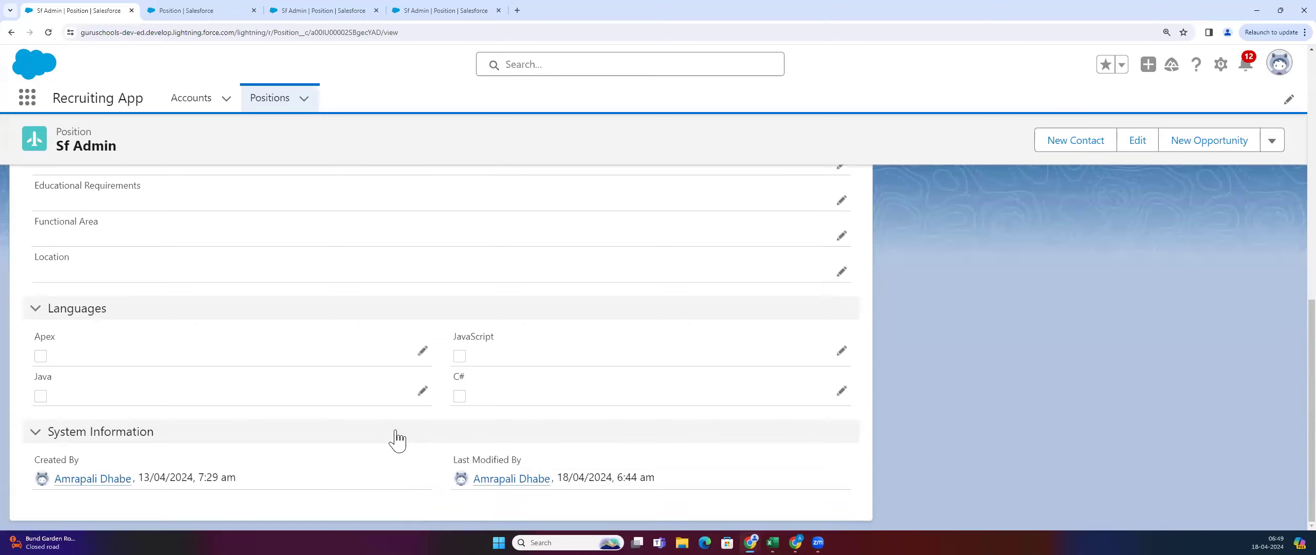
scroll(396, 439, "up", 10)
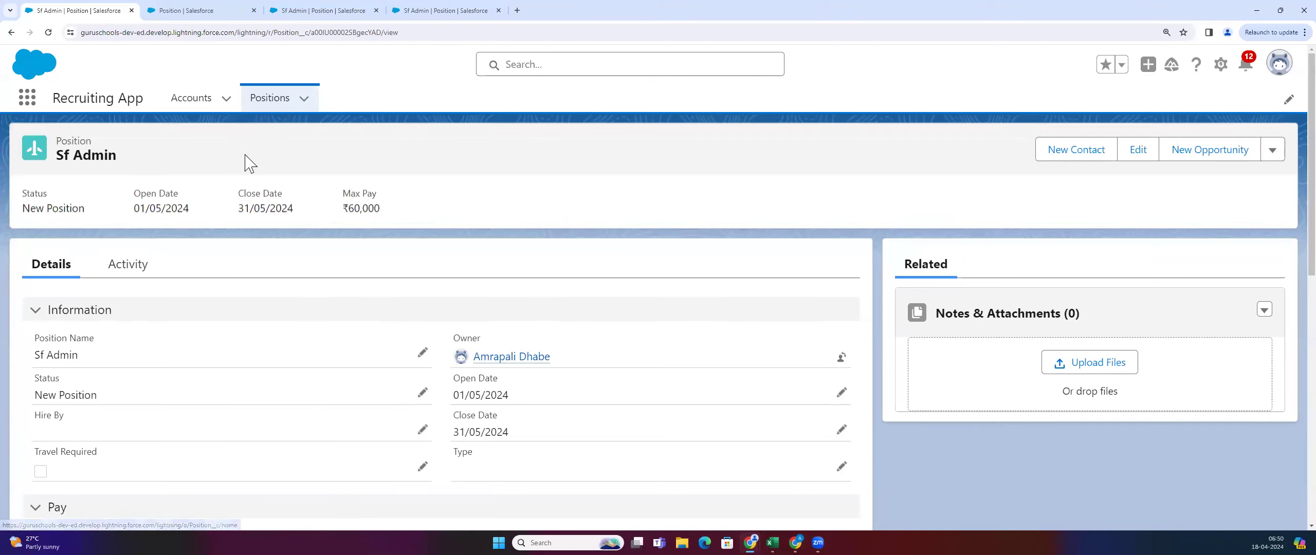
View the recently viewed Accounts and Positions lists in the Recruiting App
left_click(189, 109)
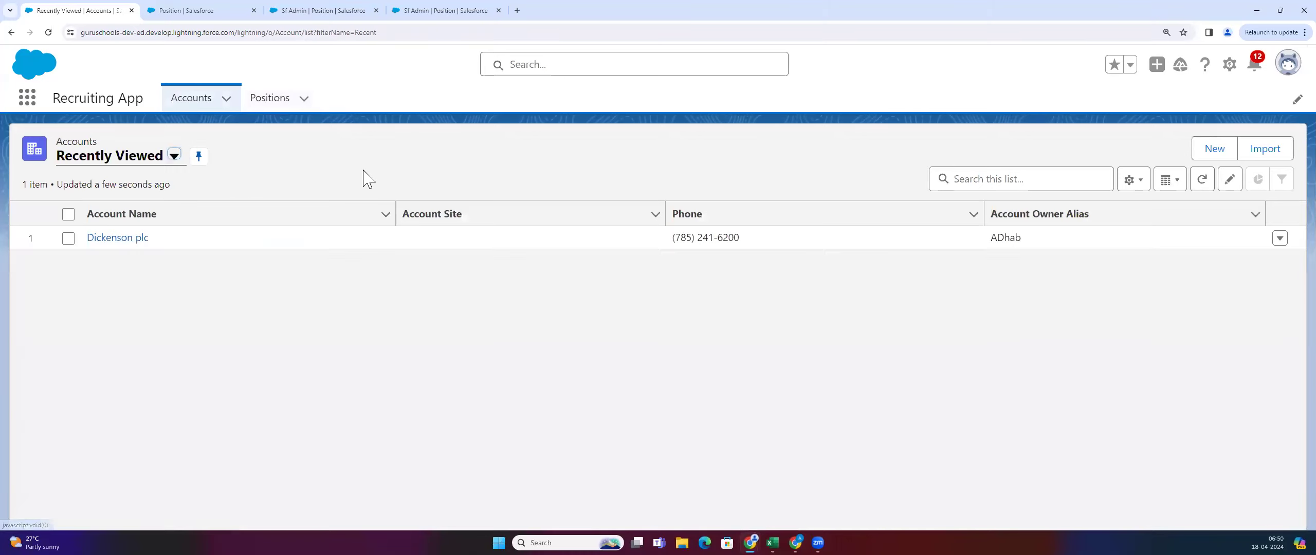
left_click(248, 107)
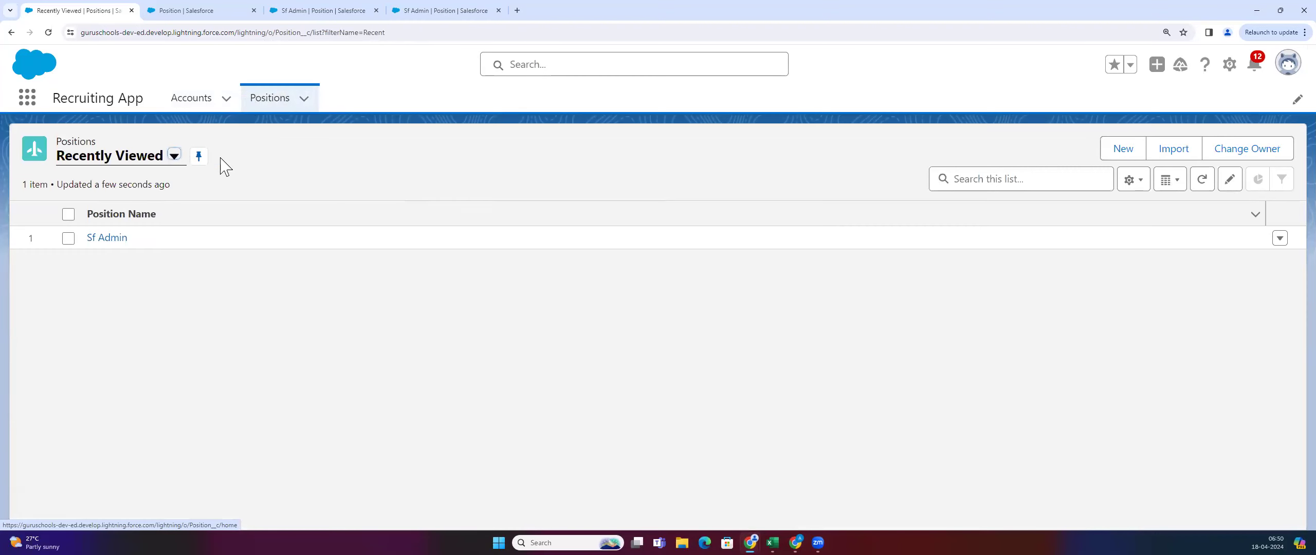
left_click(1229, 66)
Open the Record Types page of the Position object in Setup and dismiss the Recycle Bin tip
left_click(179, 12)
left_click(179, 28)
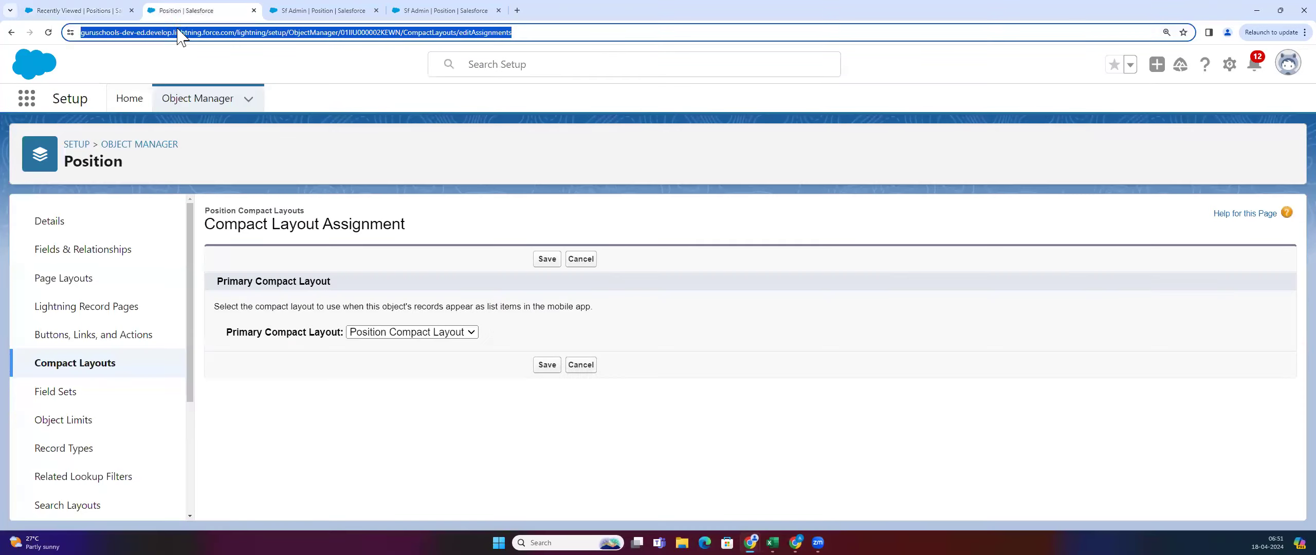
scroll(103, 369, "down", 3)
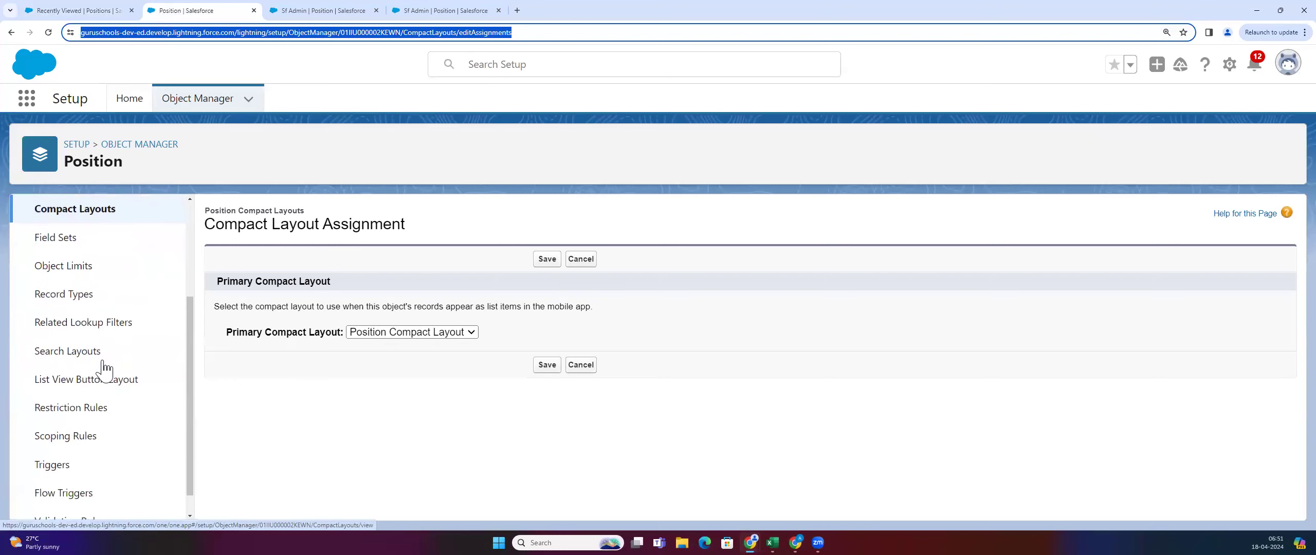
scroll(105, 369, "down", 1)
left_click(88, 277)
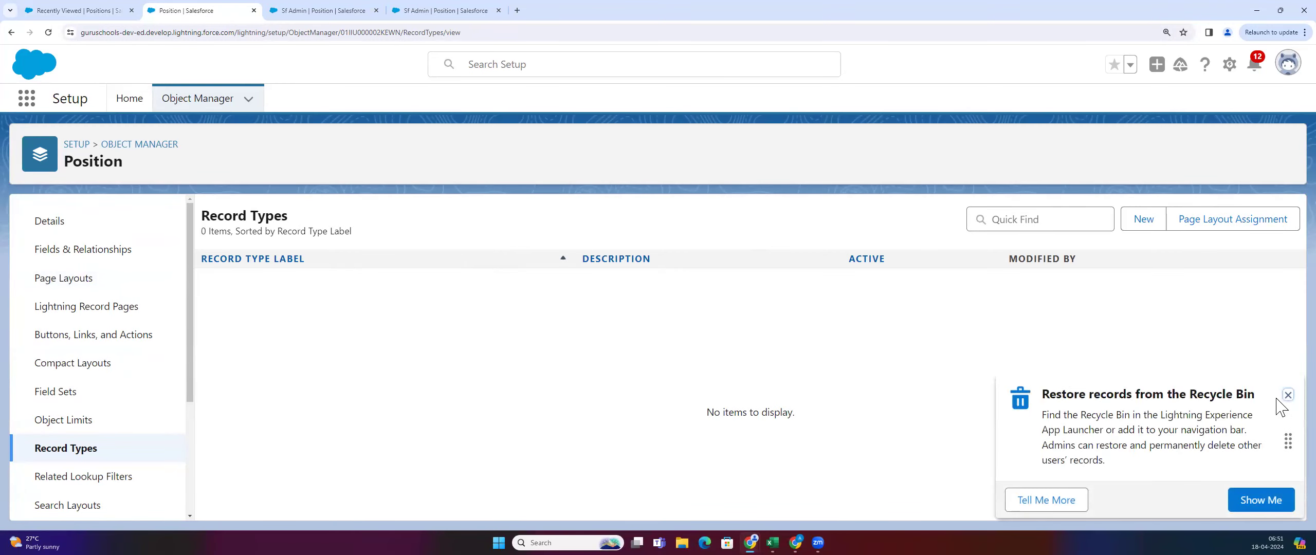
left_click(1287, 395)
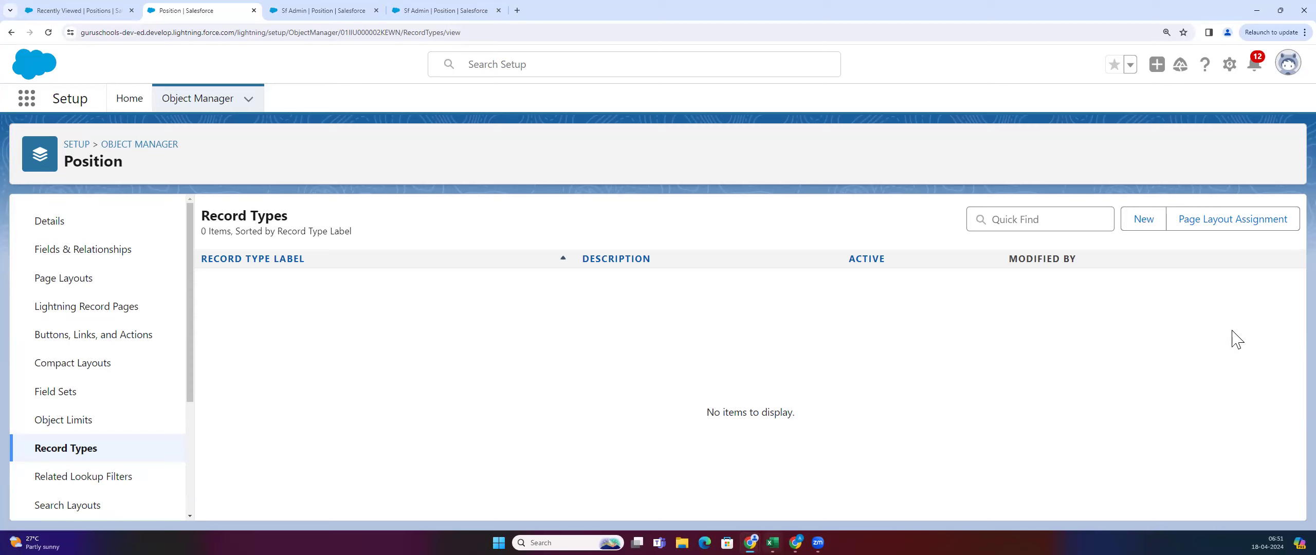
Start a new Position record type labelled IT Positions, based on the Master record type
left_click(1132, 226)
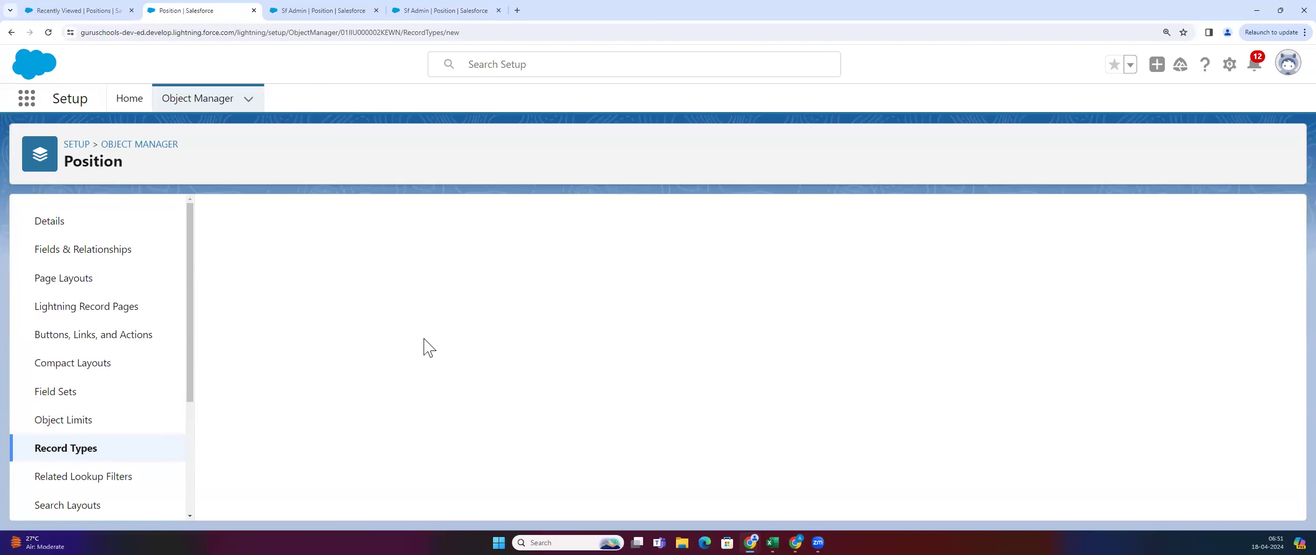
left_click(433, 359)
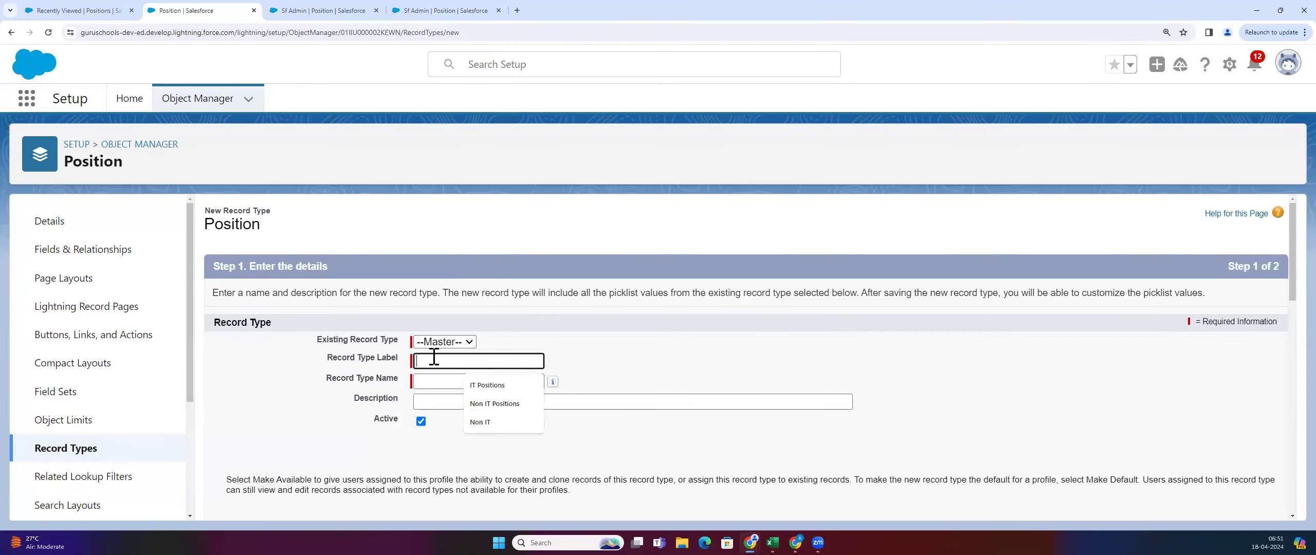
left_click(501, 385)
left_click(787, 352)
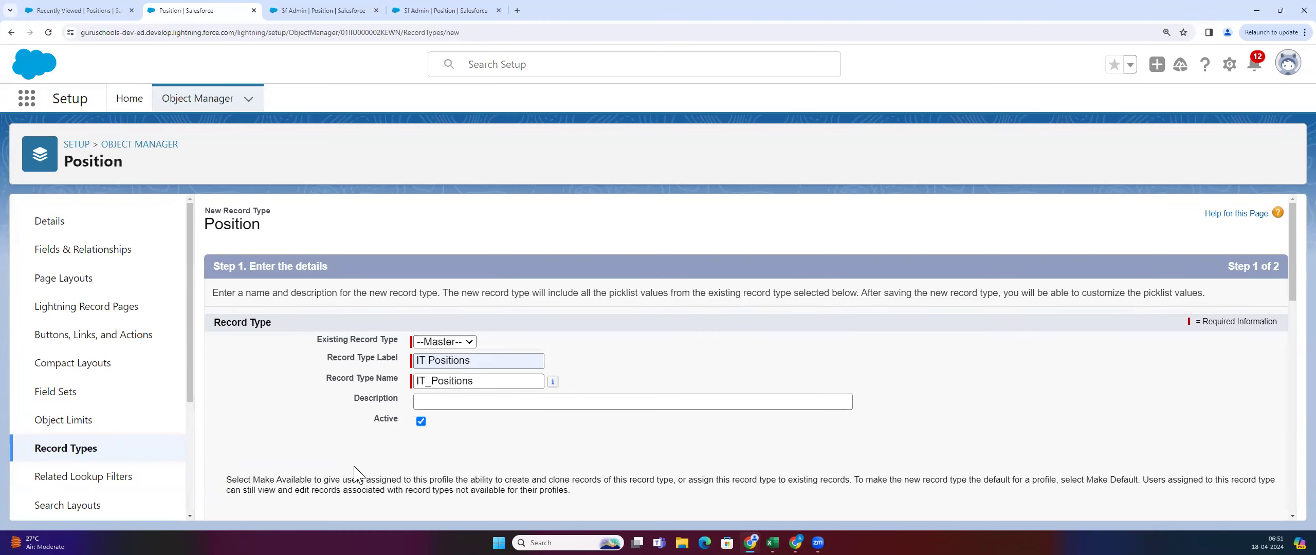
left_click(469, 342)
left_click(521, 356)
Examine the Active setting and the profile list with its Make Available and Make Default options for the new record type
scroll(746, 408, "down", 3)
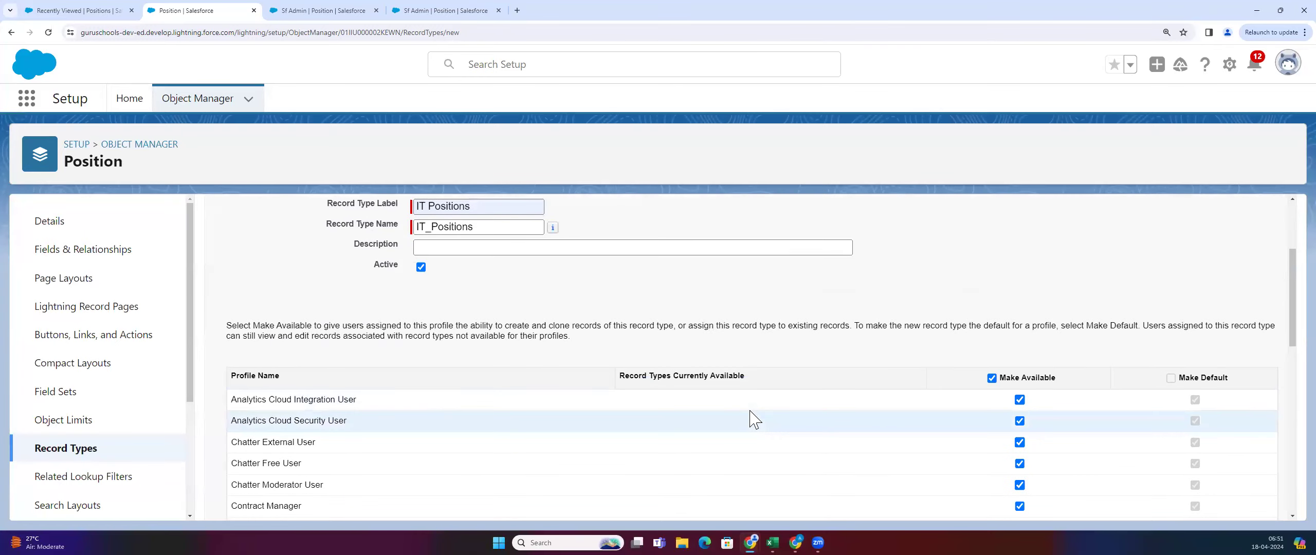
scroll(754, 418, "down", 2)
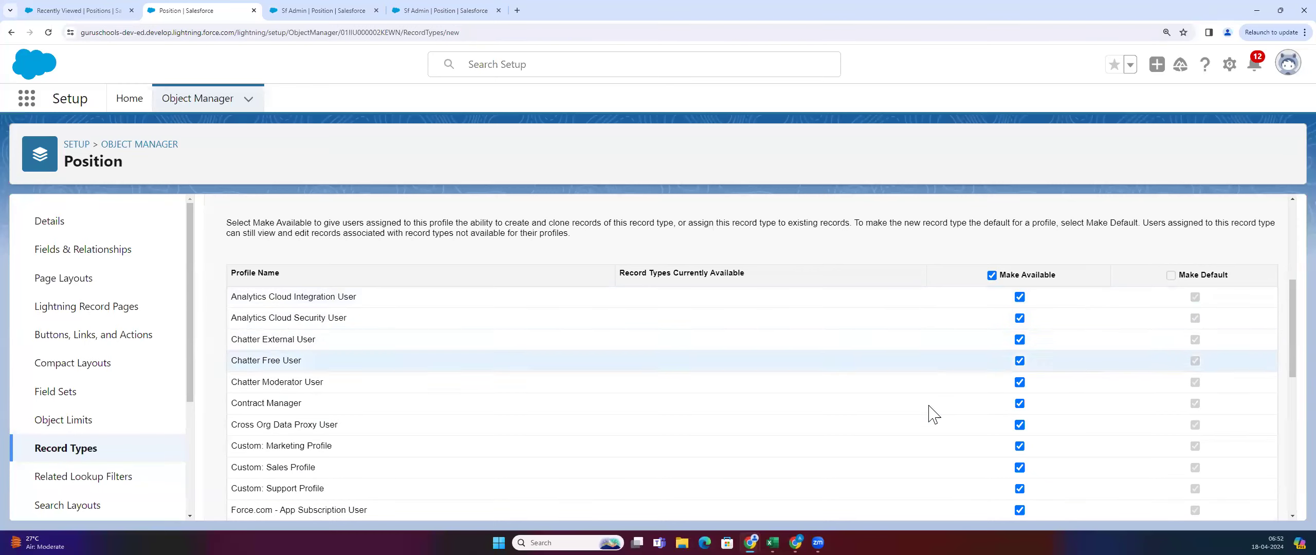
scroll(928, 414, "down", 8)
scroll(934, 452, "up", 12)
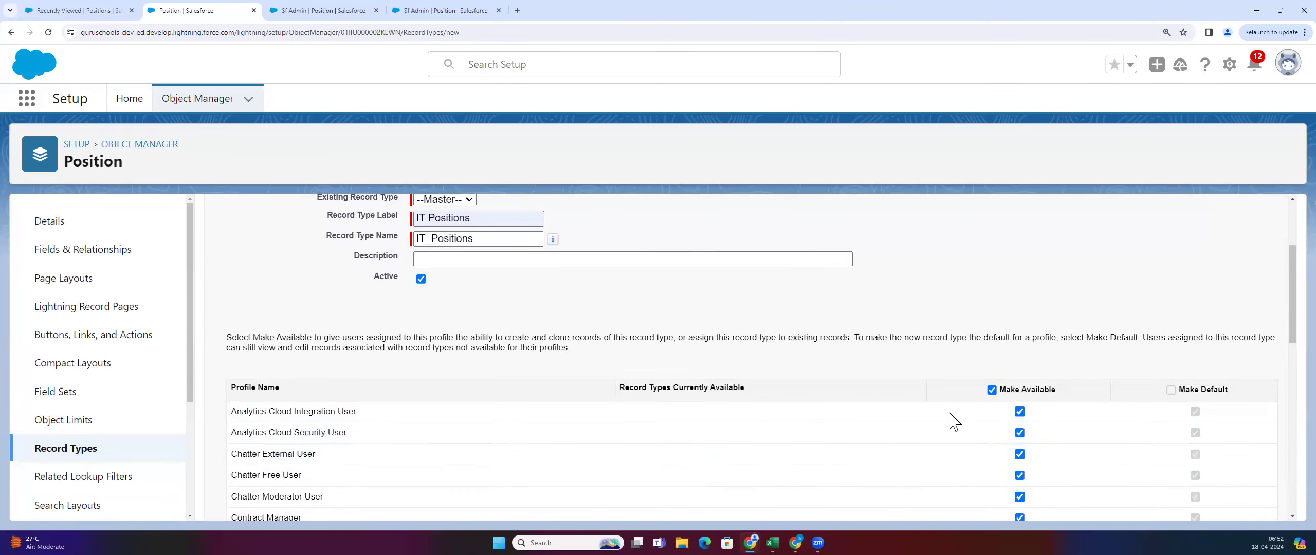
scroll(949, 417, "down", 12)
scroll(878, 488, "up", 15)
scroll(883, 455, "down", 2)
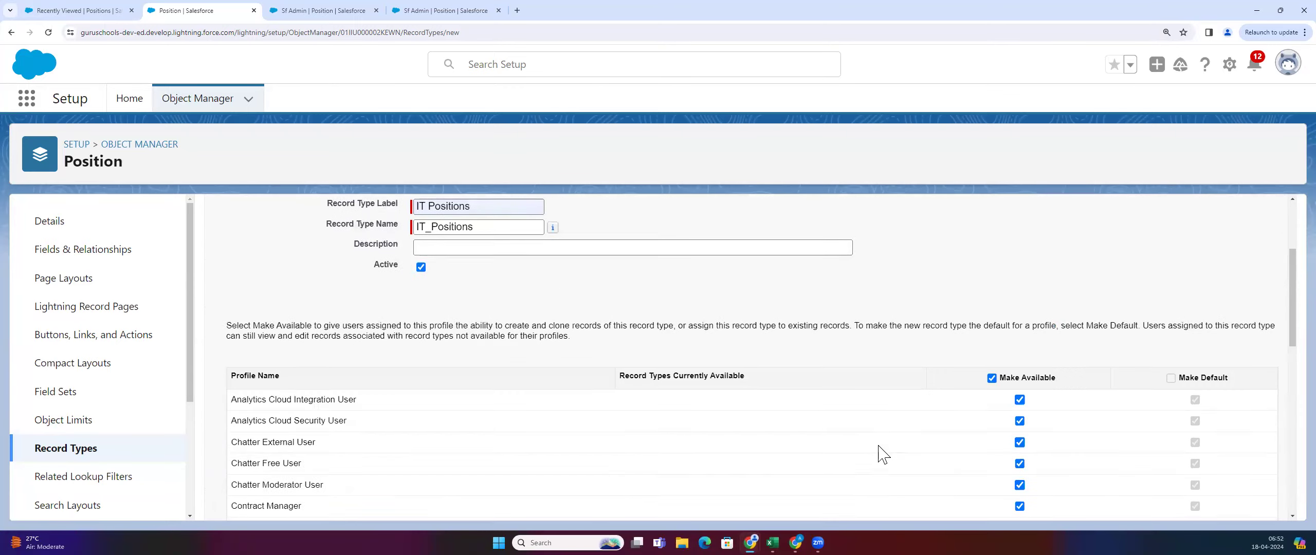
scroll(883, 454, "down", 4)
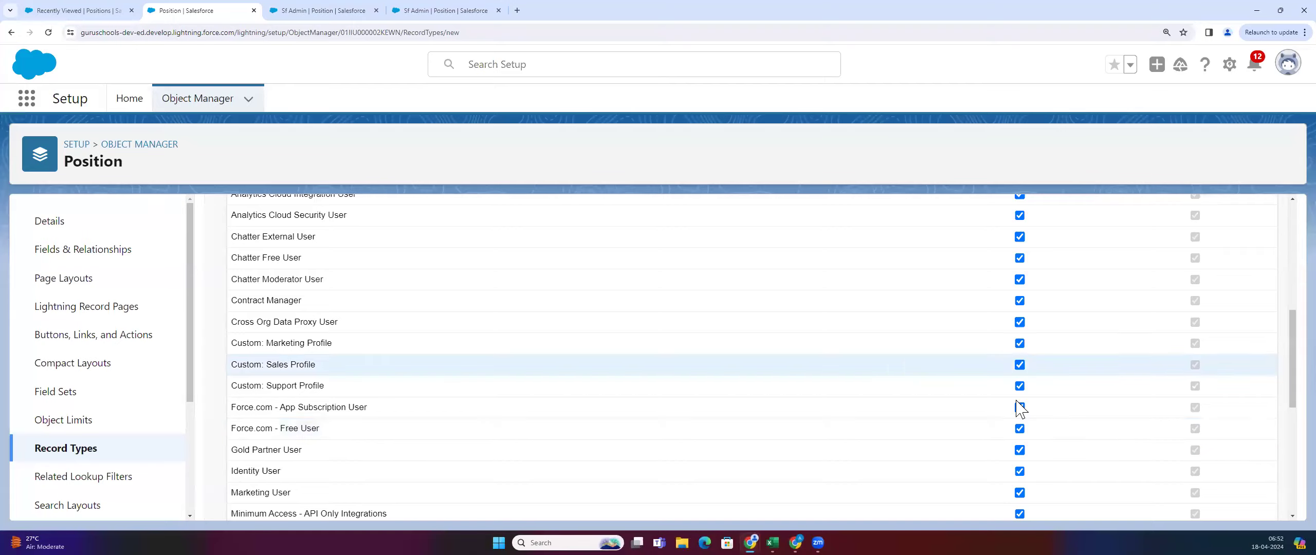
Check the profile list for the IT Positions record type and continue to the page layout assignment
scroll(1018, 411, "down", 7)
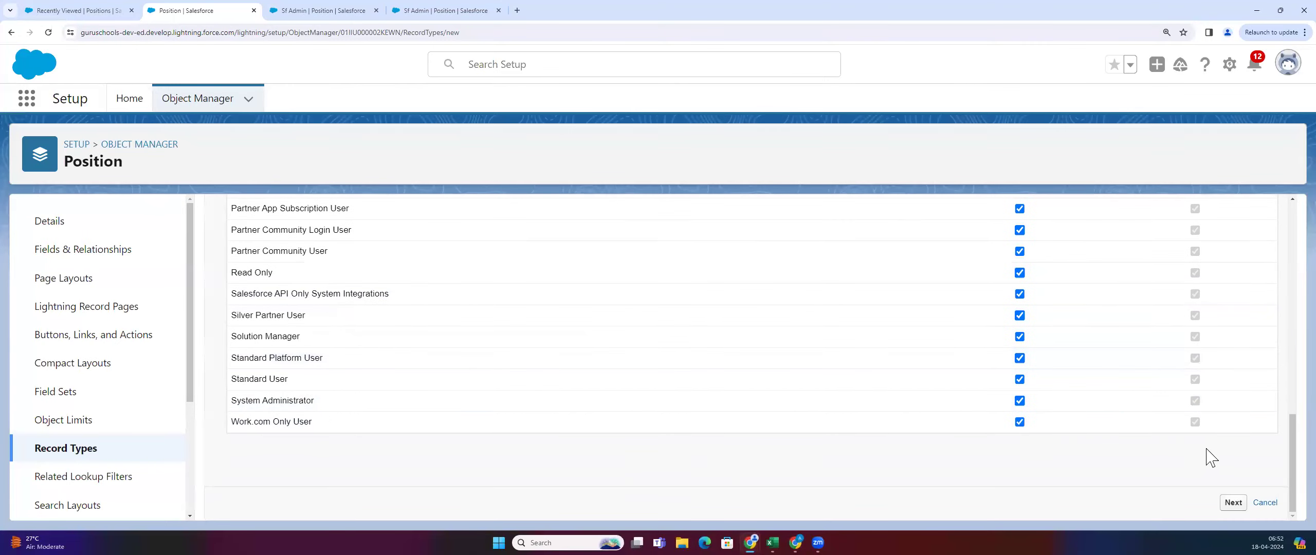
scroll(991, 441, "up", 15)
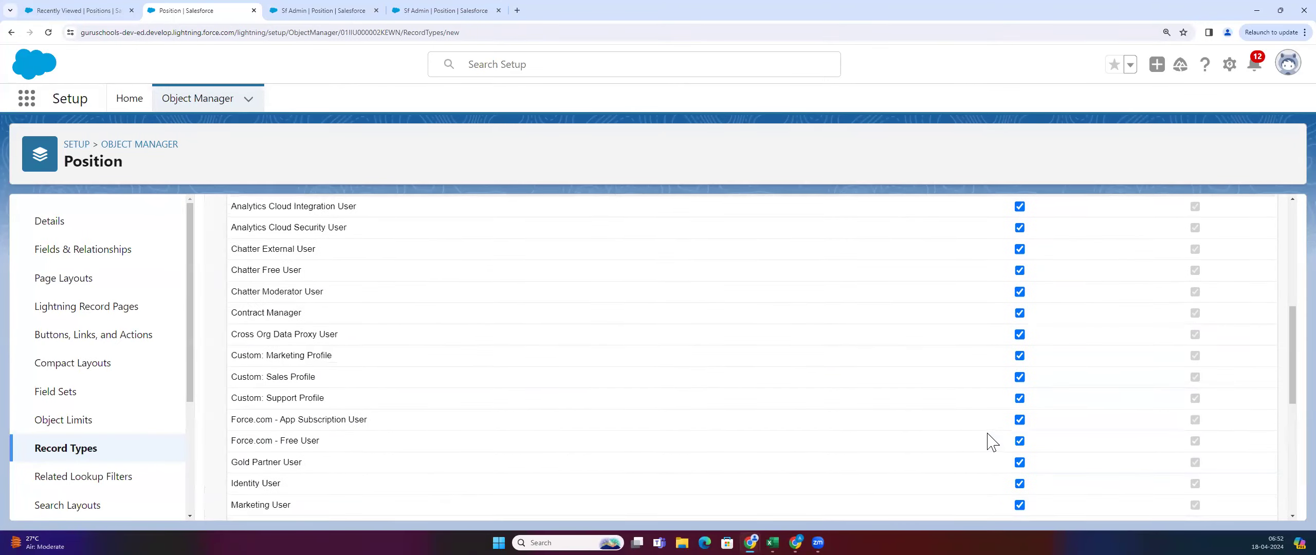
scroll(992, 411, "down", 4)
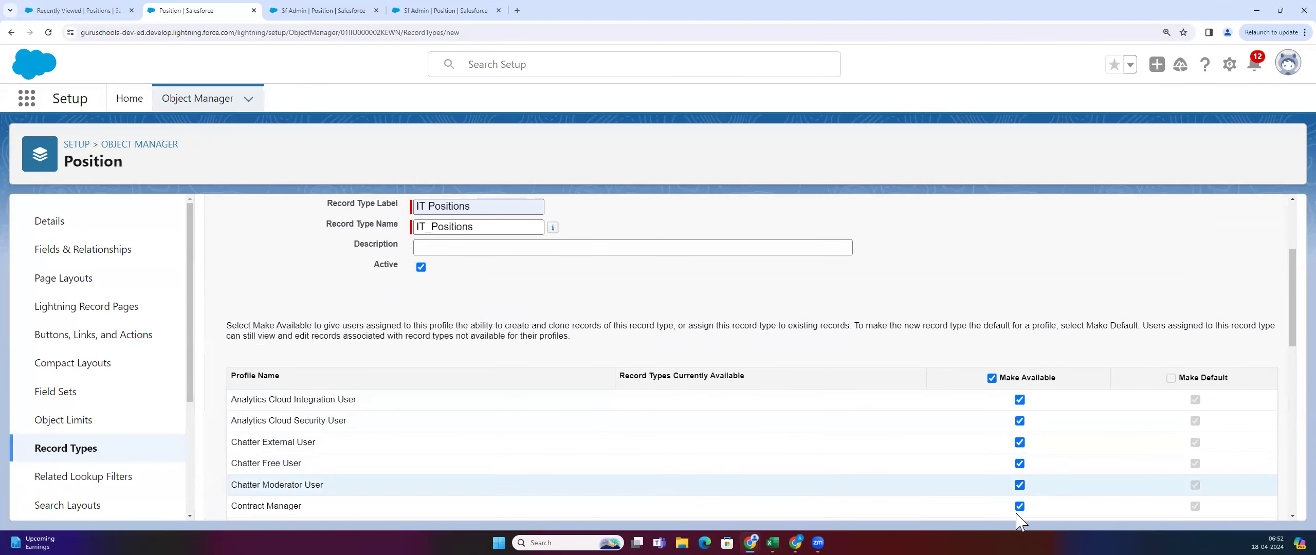
scroll(1150, 370, "down", 10)
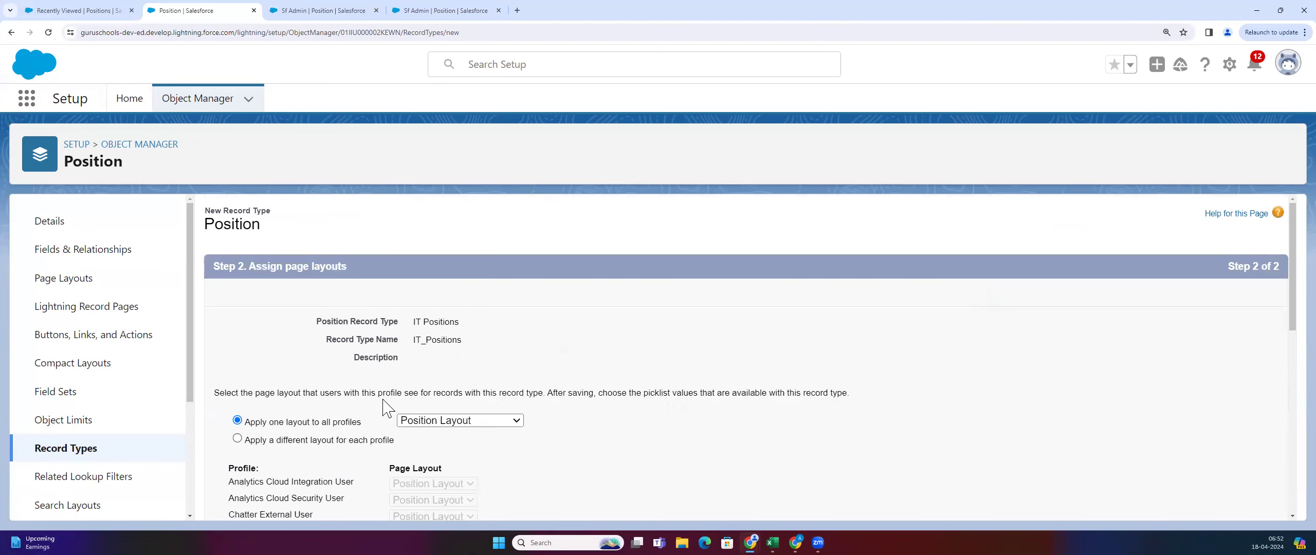
Examine the page layout choices for applying one layout to all profiles of the IT Positions record type
scroll(384, 406, "down", 2)
left_click(516, 318)
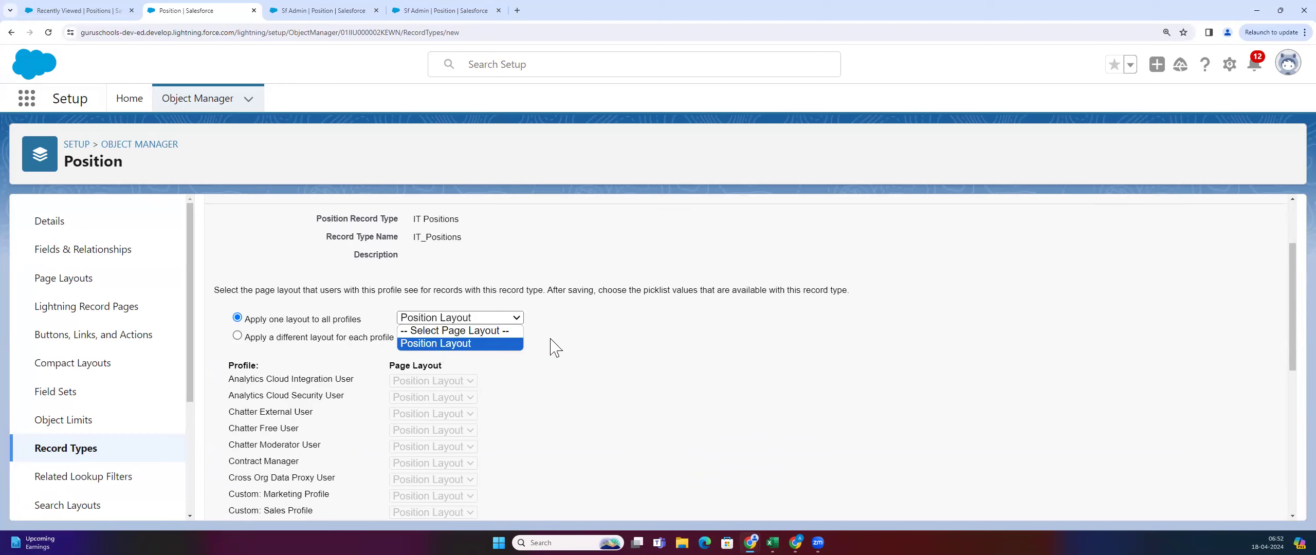
left_click(589, 328)
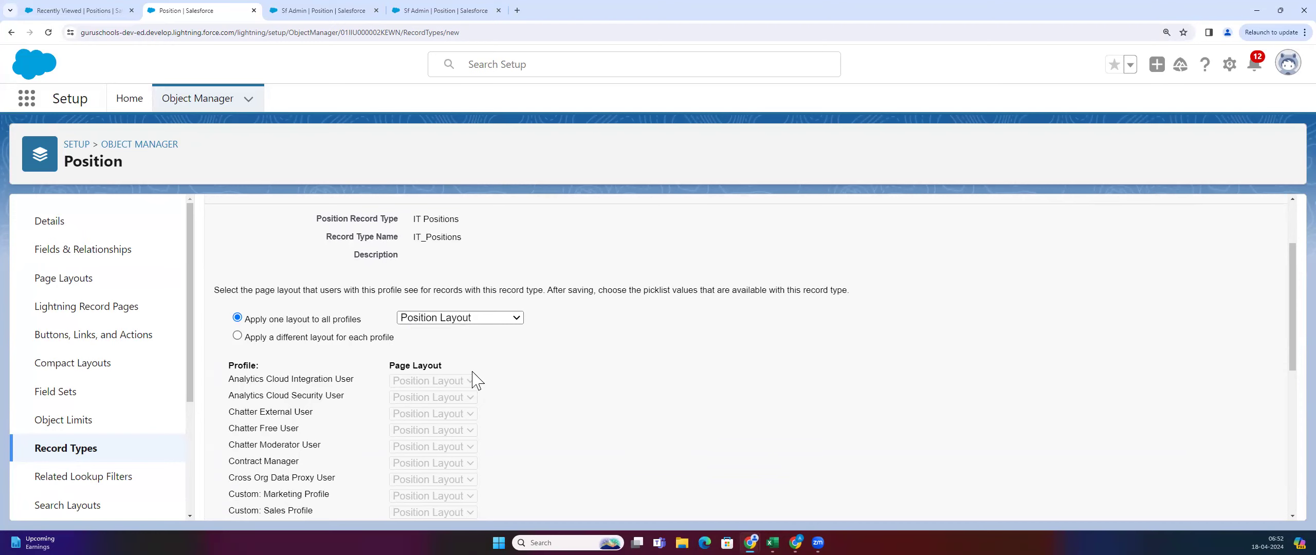
scroll(473, 383, "down", 3)
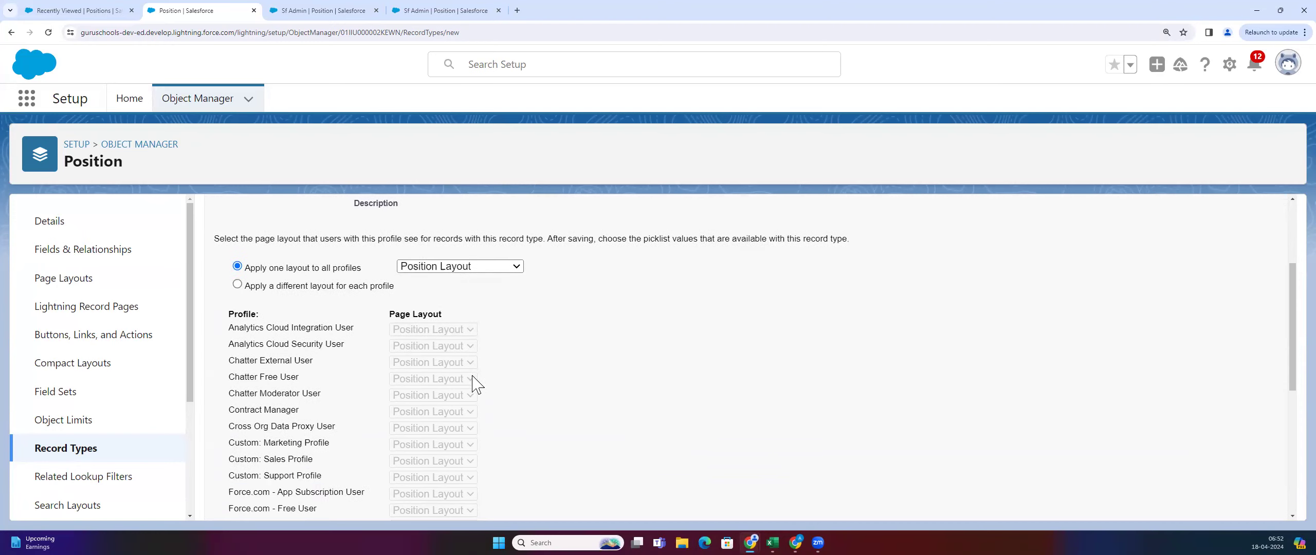
scroll(463, 308, "down", 2)
scroll(423, 373, "up", 3)
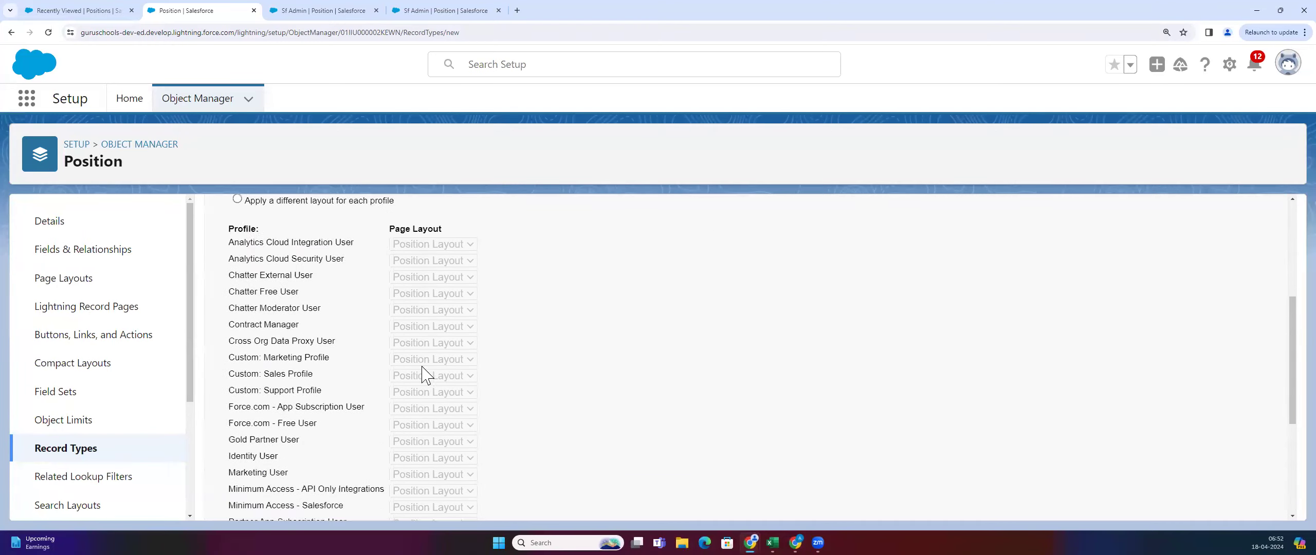
scroll(423, 431, "down", 5)
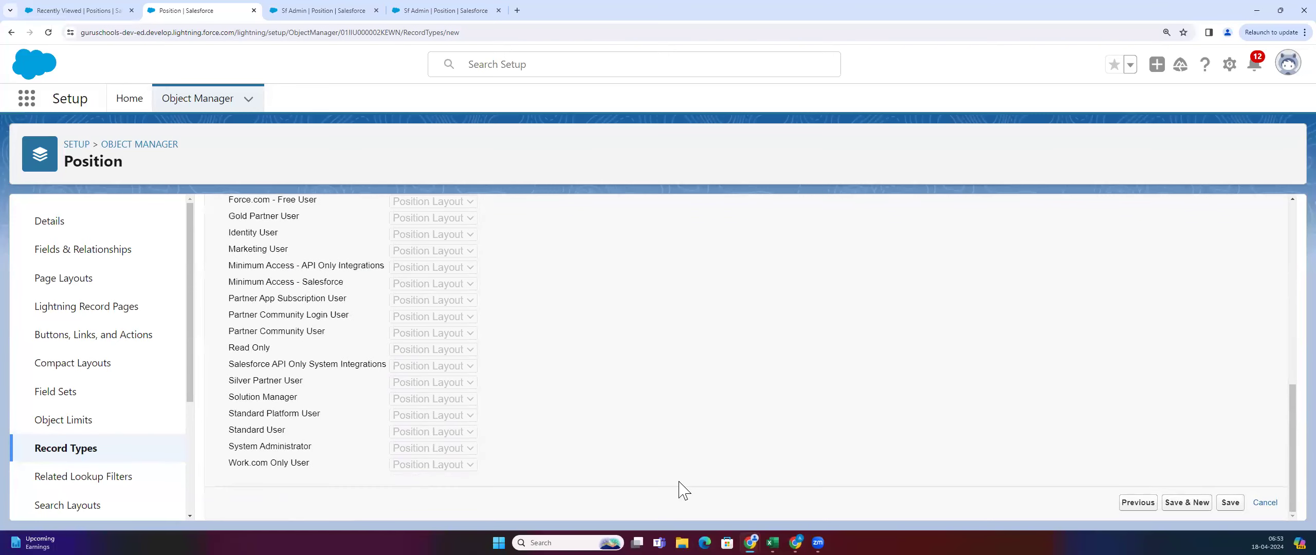
scroll(476, 437, "up", 4)
scroll(478, 438, "up", 4)
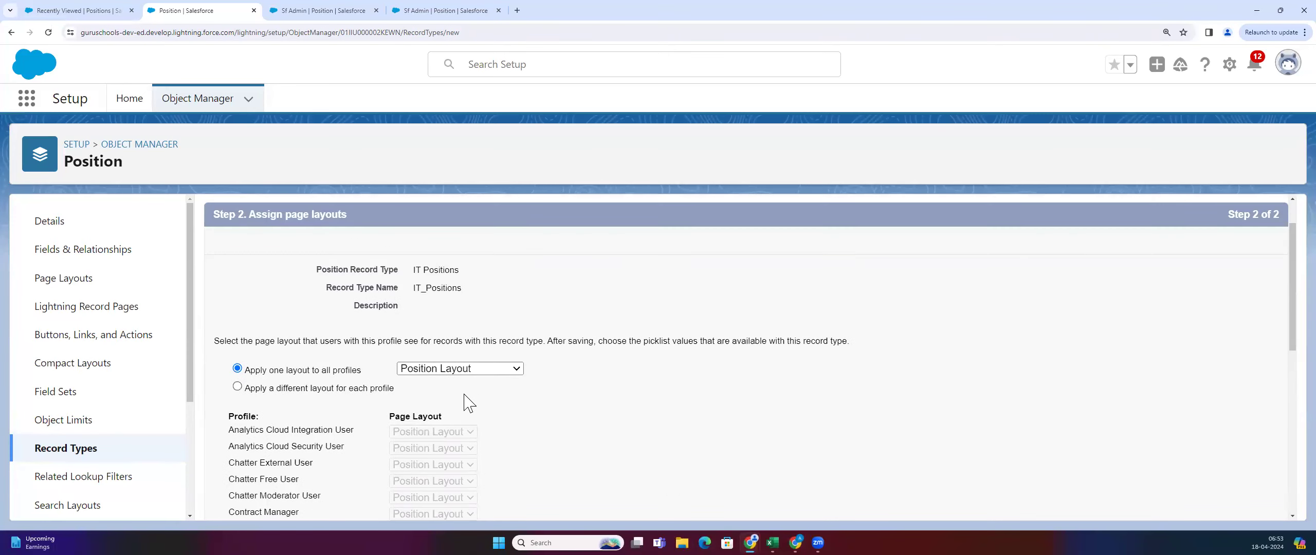
Try applying a different layout for each profile and inspect the layout choices of individual profiles
left_click(237, 387)
scroll(532, 373, "down", 2)
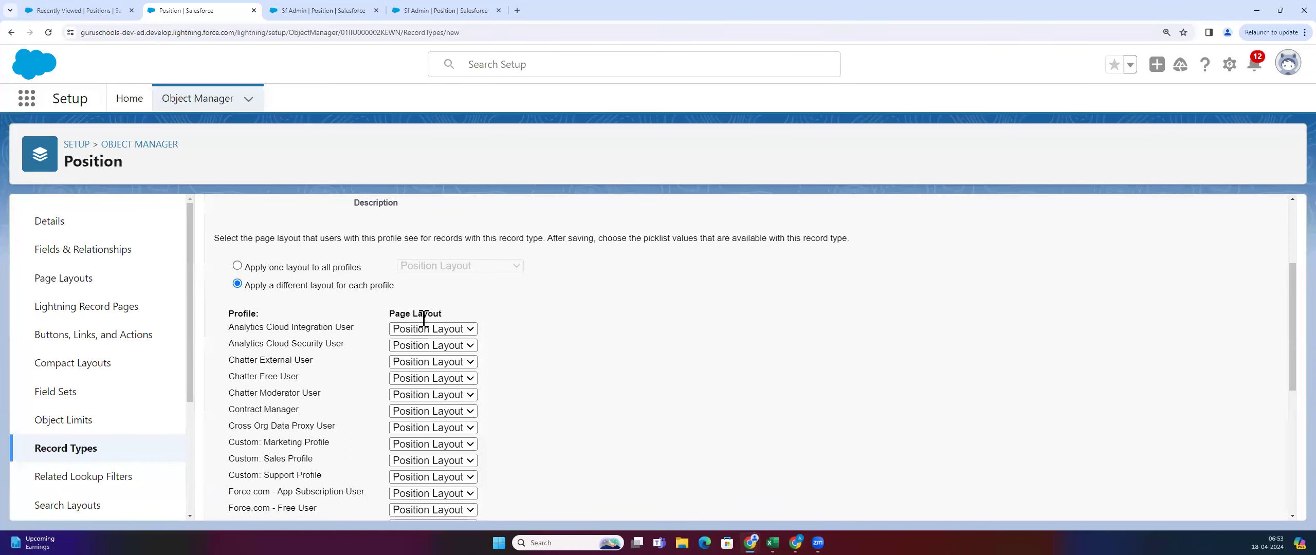
left_click(470, 330)
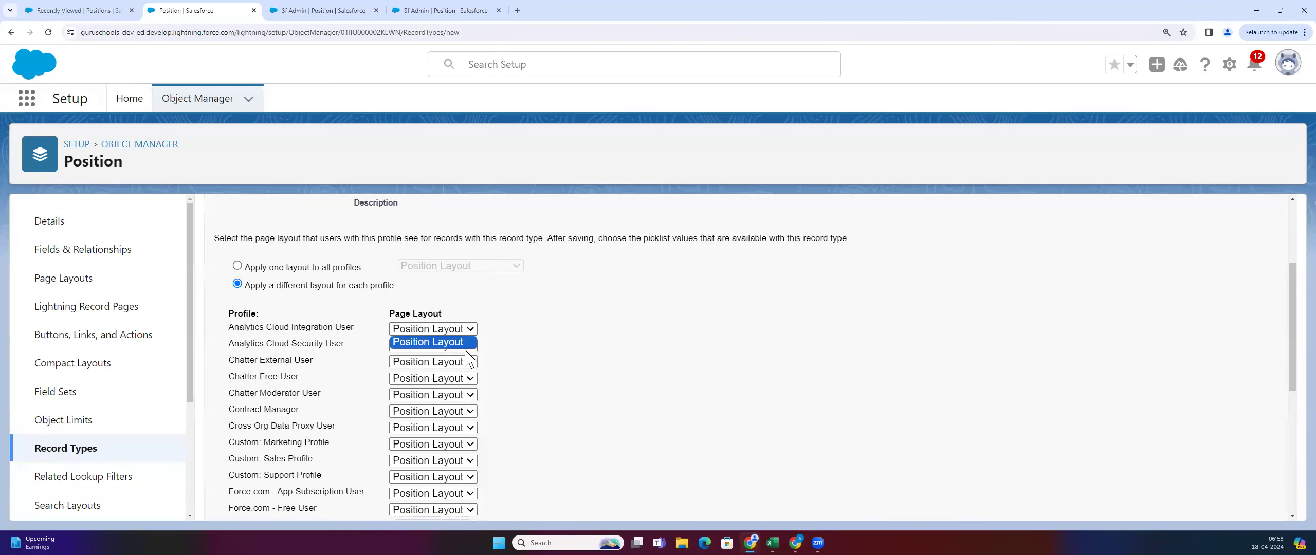
left_click(465, 350)
left_click(464, 395)
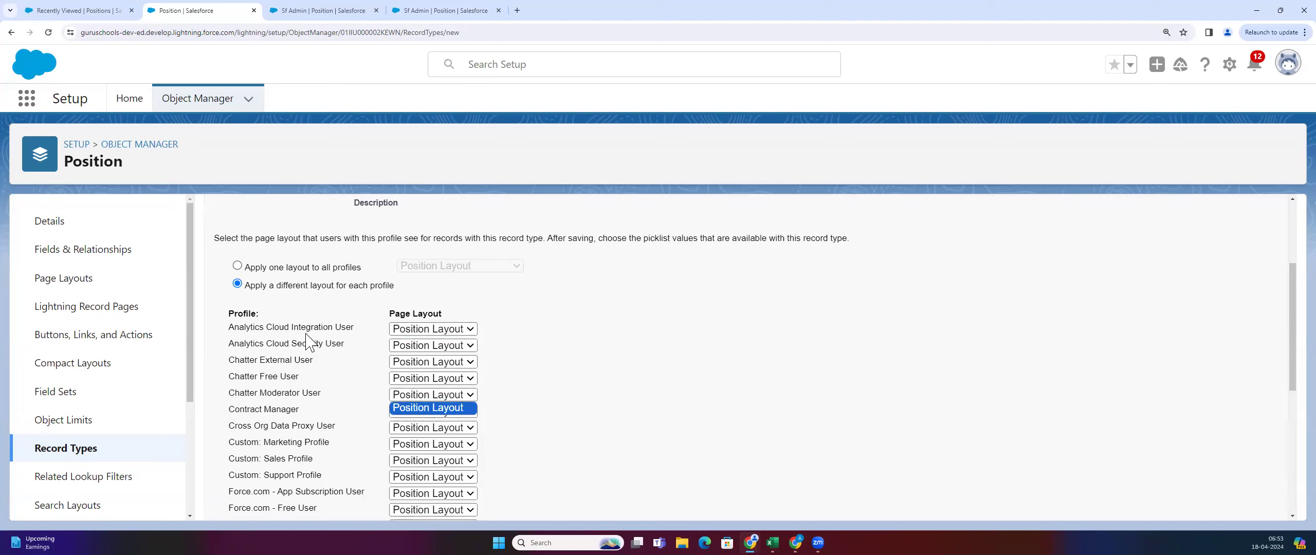
Apply the single Position Layout to all profiles and save the IT Positions record type
left_click(288, 274)
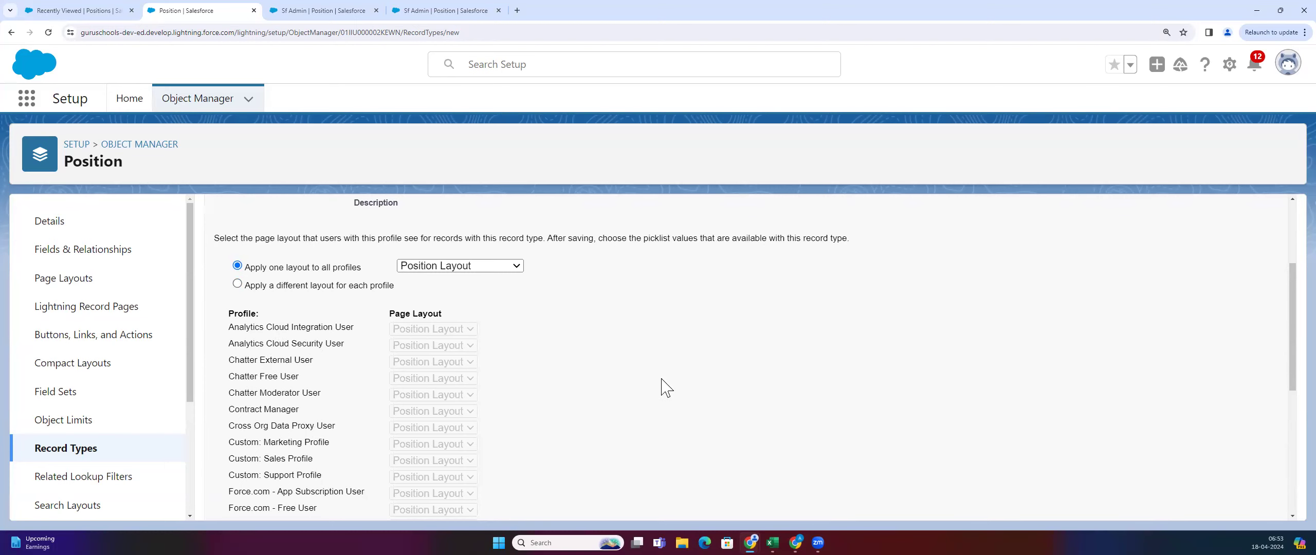
scroll(665, 385, "down", 5)
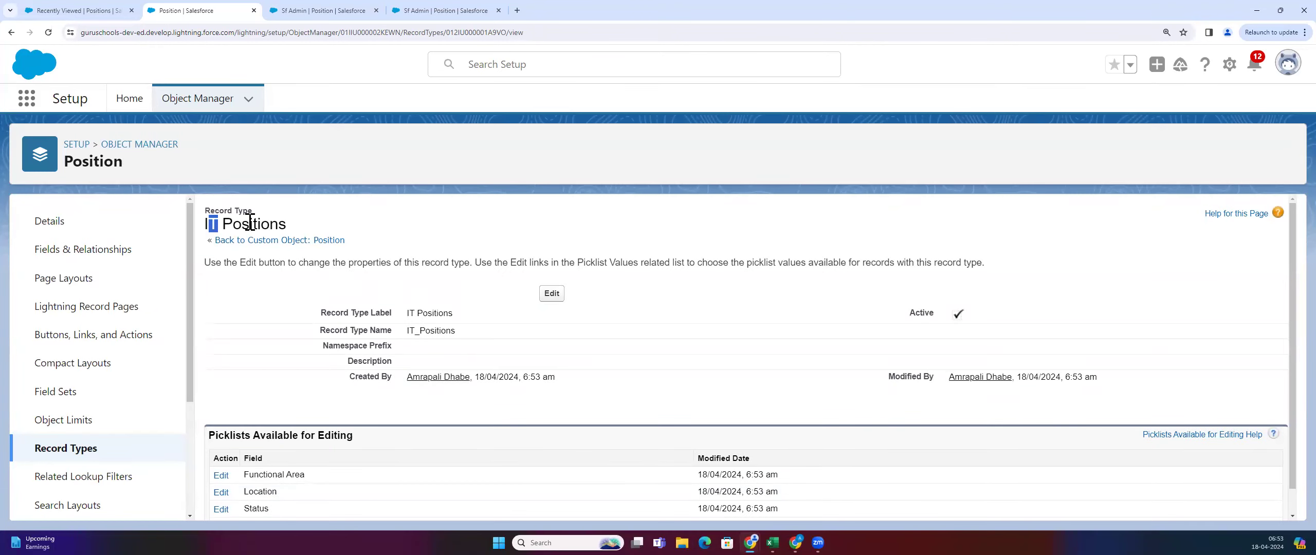
Examine the IT Positions record type's details and its list of picklists available for editing
left_click_drag(208, 224, 329, 221)
scroll(402, 461, "down", 1)
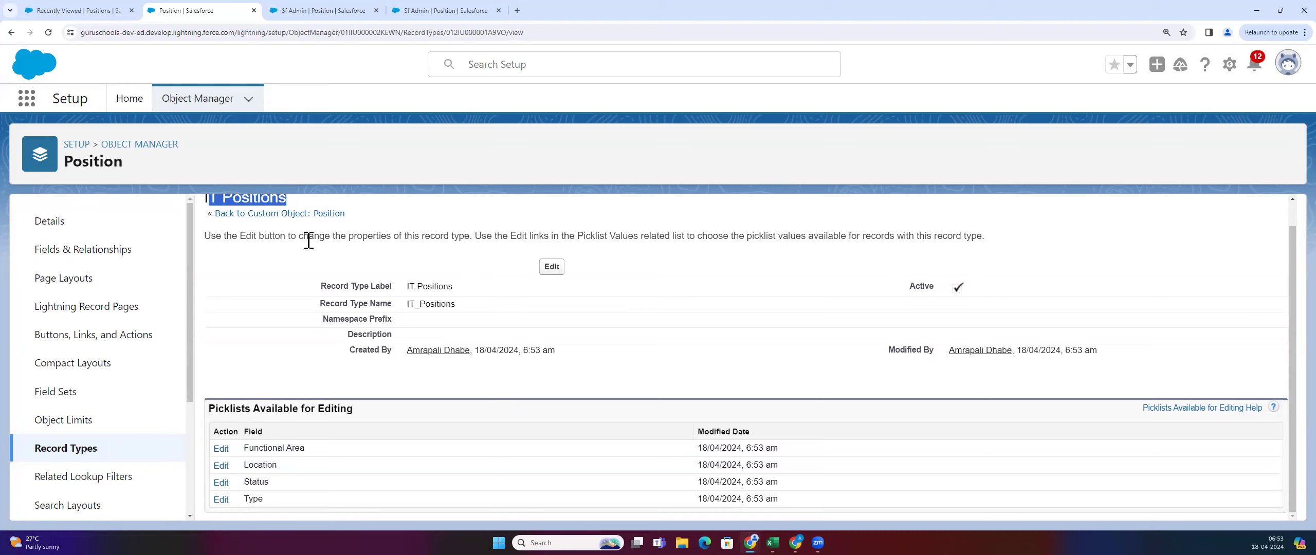
left_click_drag(242, 451, 278, 512)
left_click(302, 439)
left_click(279, 512)
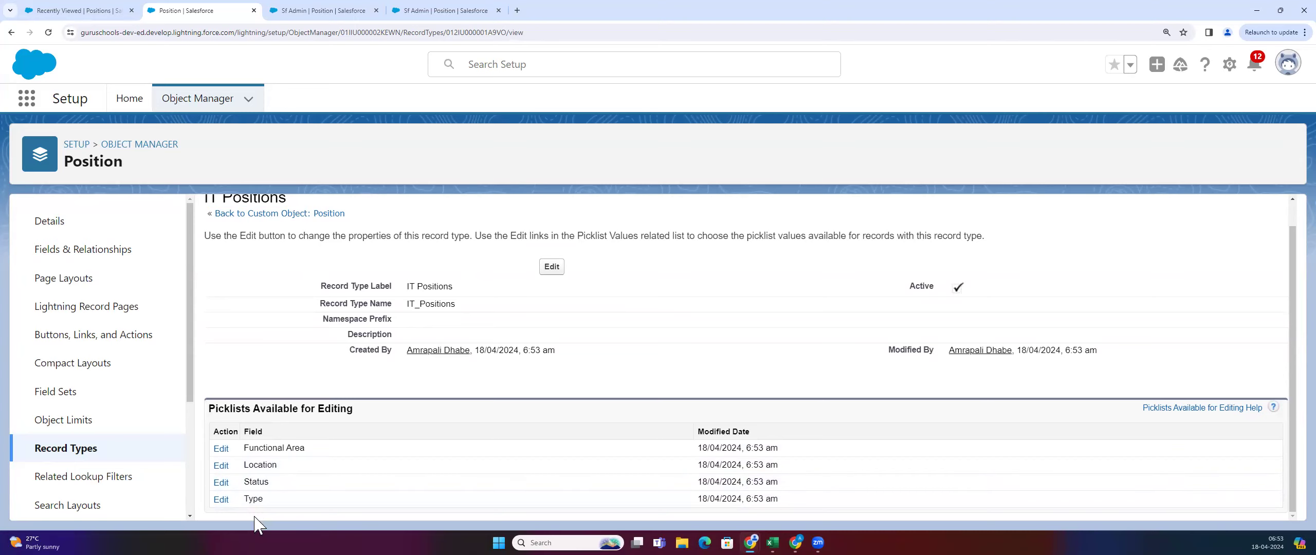
Start another Position record type labelled Non IT Positions, based on the Master record type, and make it active
left_click(67, 452)
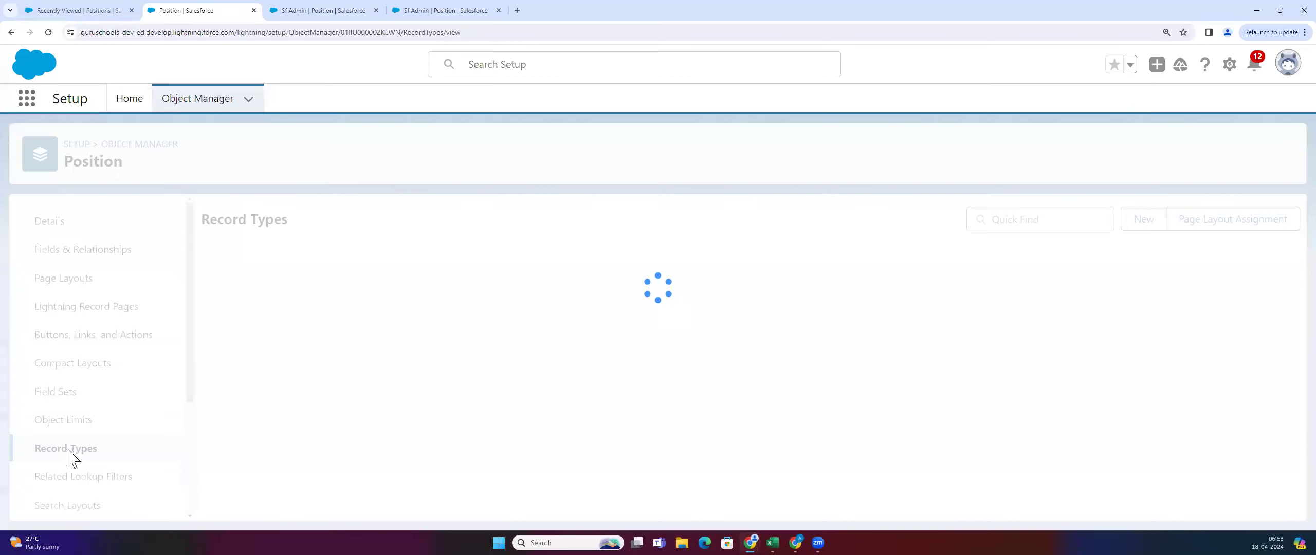
left_click(1142, 222)
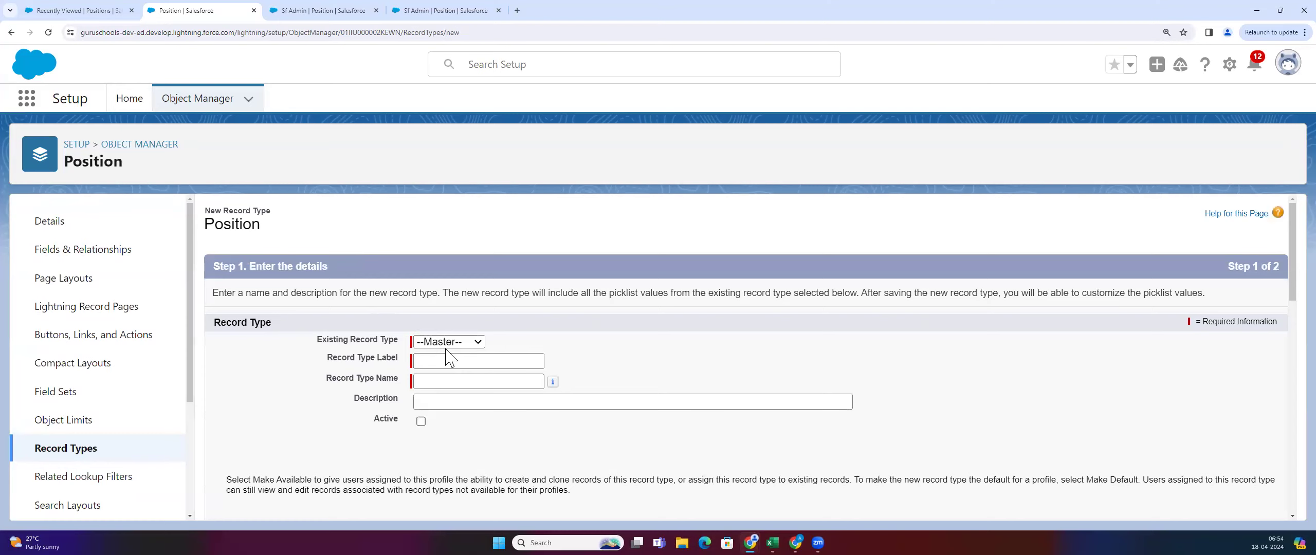
scroll(446, 350, "down", 5)
scroll(455, 339, "up", 5)
left_click(439, 360)
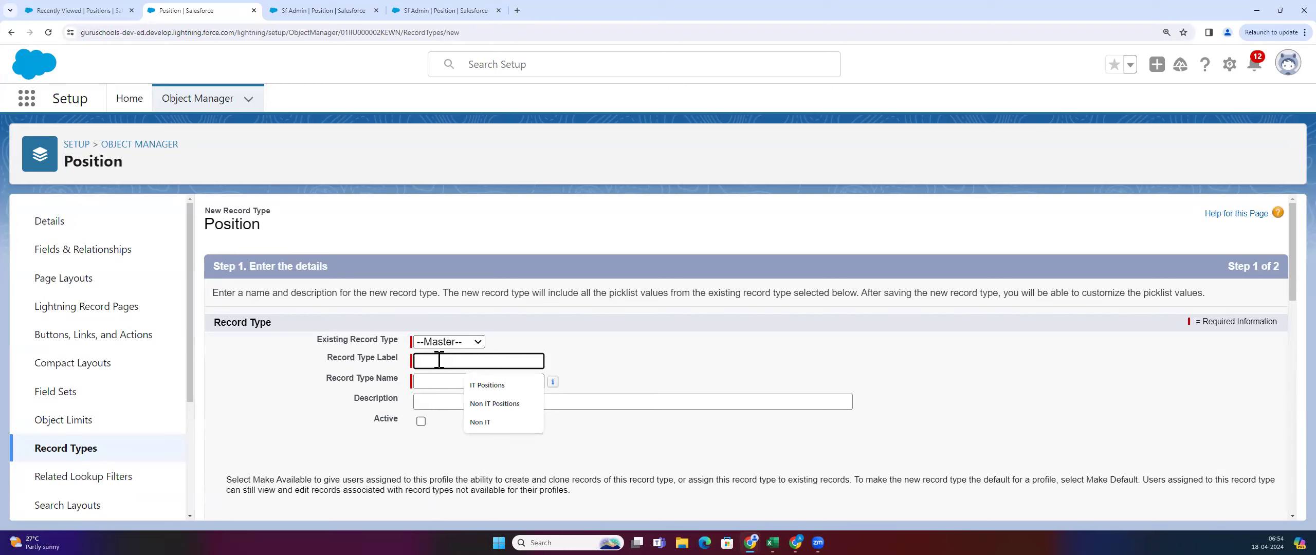
left_click(553, 382)
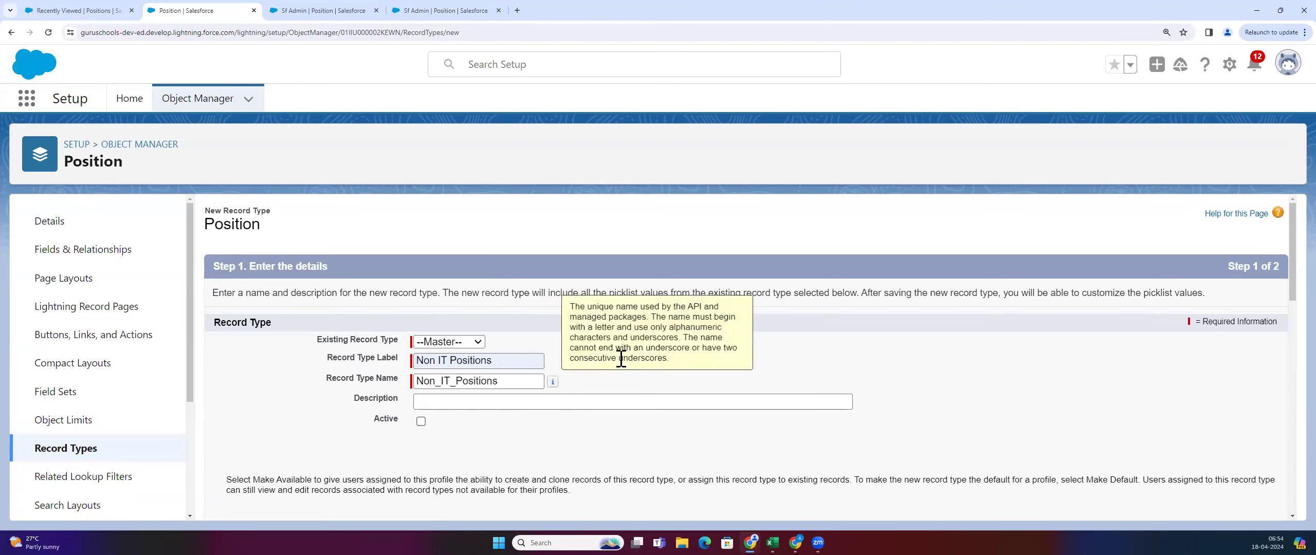
left_click(420, 421)
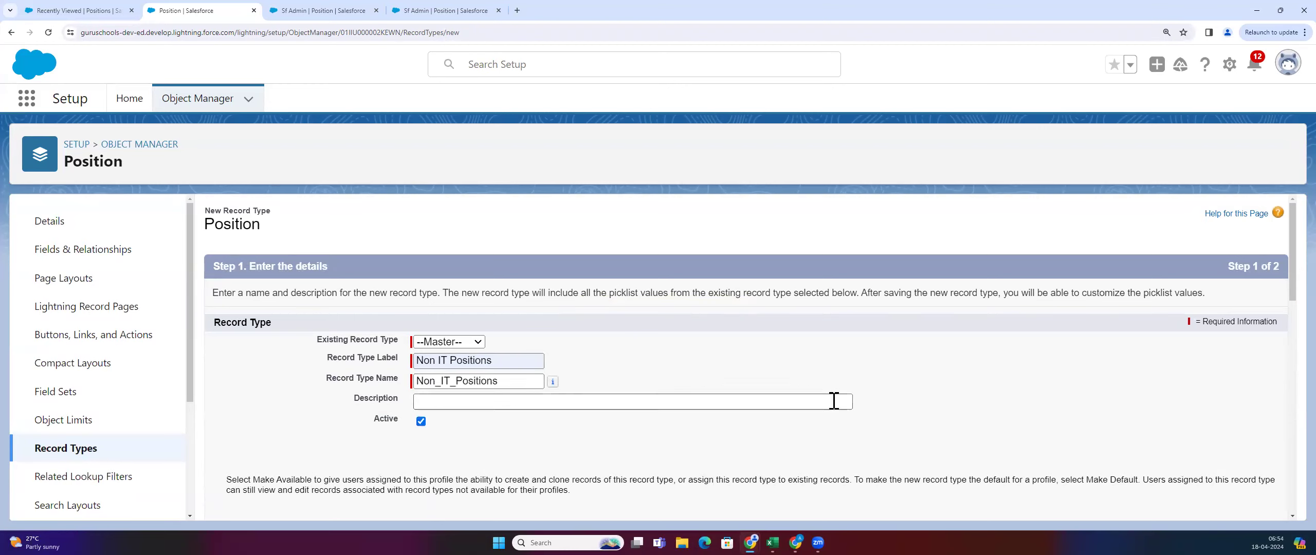
Make the Non IT Positions record type available to all profiles and continue to the page layout assignment
scroll(831, 406, "down", 4)
left_click(992, 326)
scroll(1003, 330, "down", 2)
scroll(1015, 342, "down", 7)
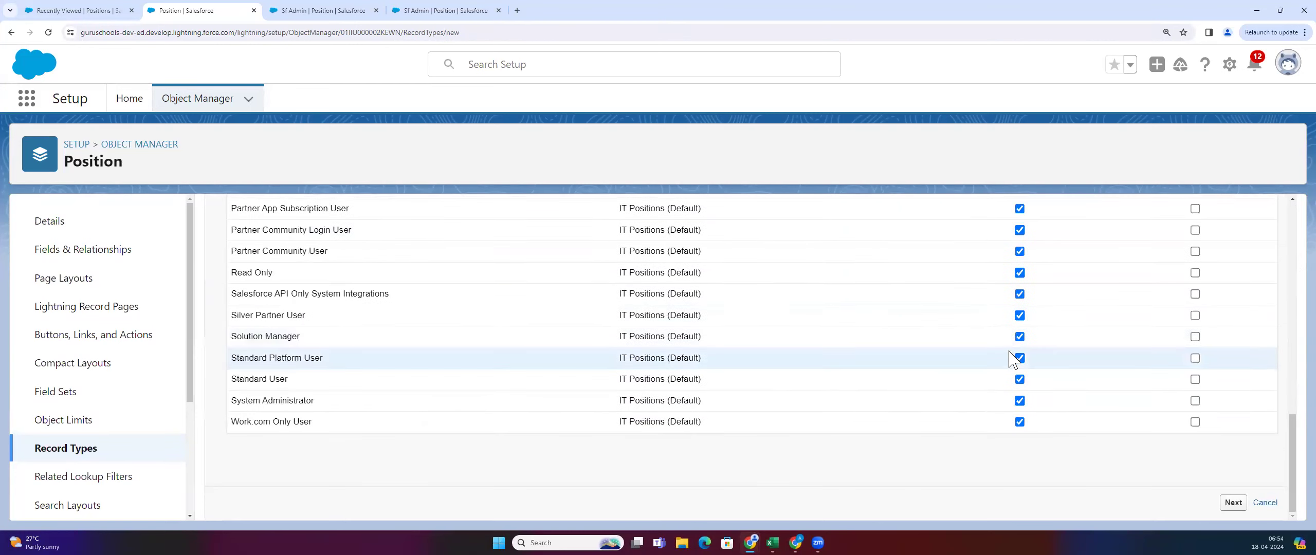
left_click(1234, 503)
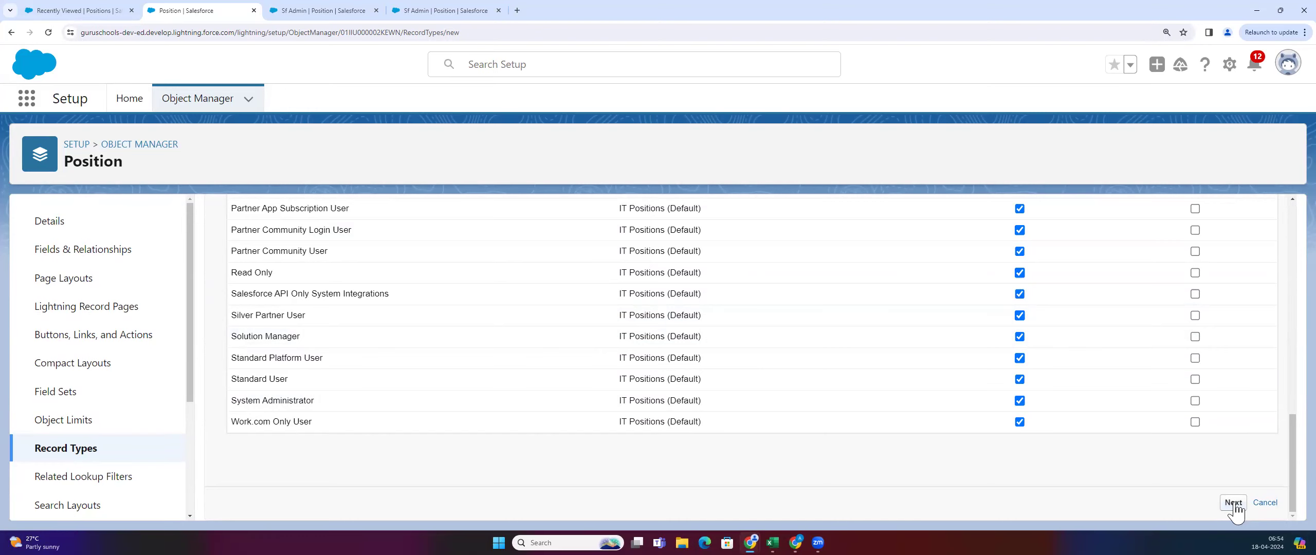
Keep Position Layout applied to all profiles and save the Non IT Positions record type
scroll(514, 435, "down", 3)
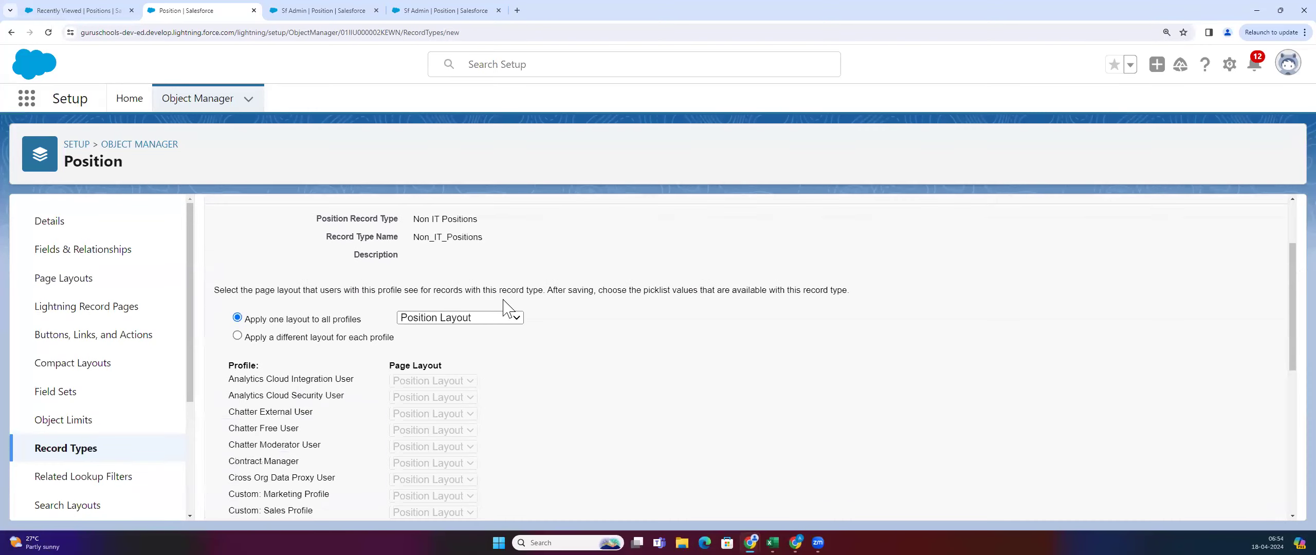
scroll(509, 355, "down", 5)
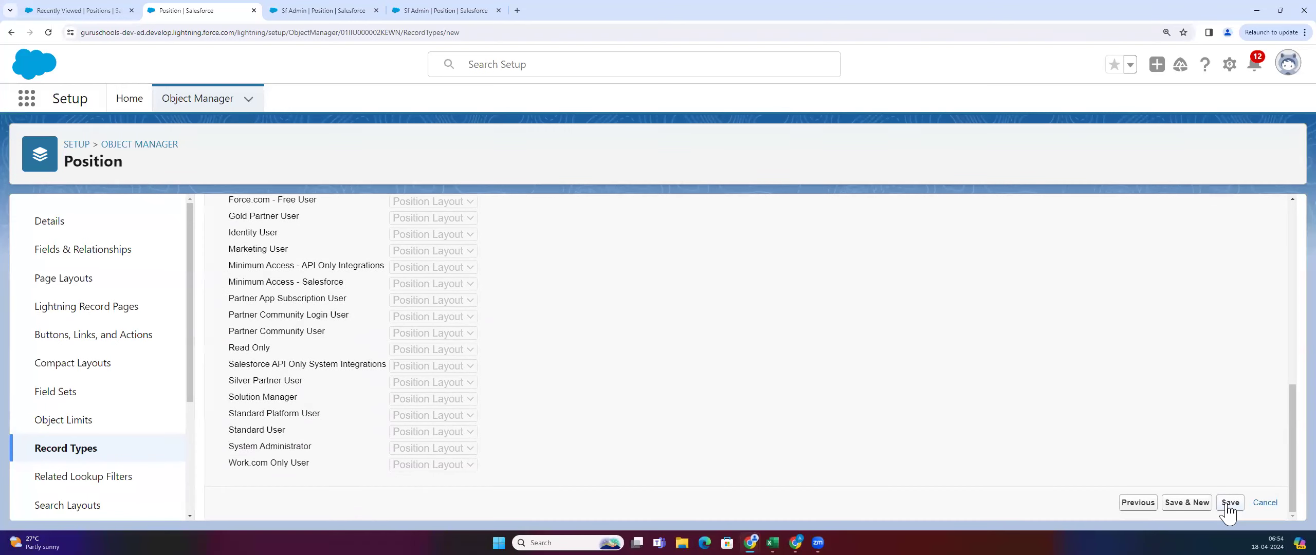
left_click(1227, 506)
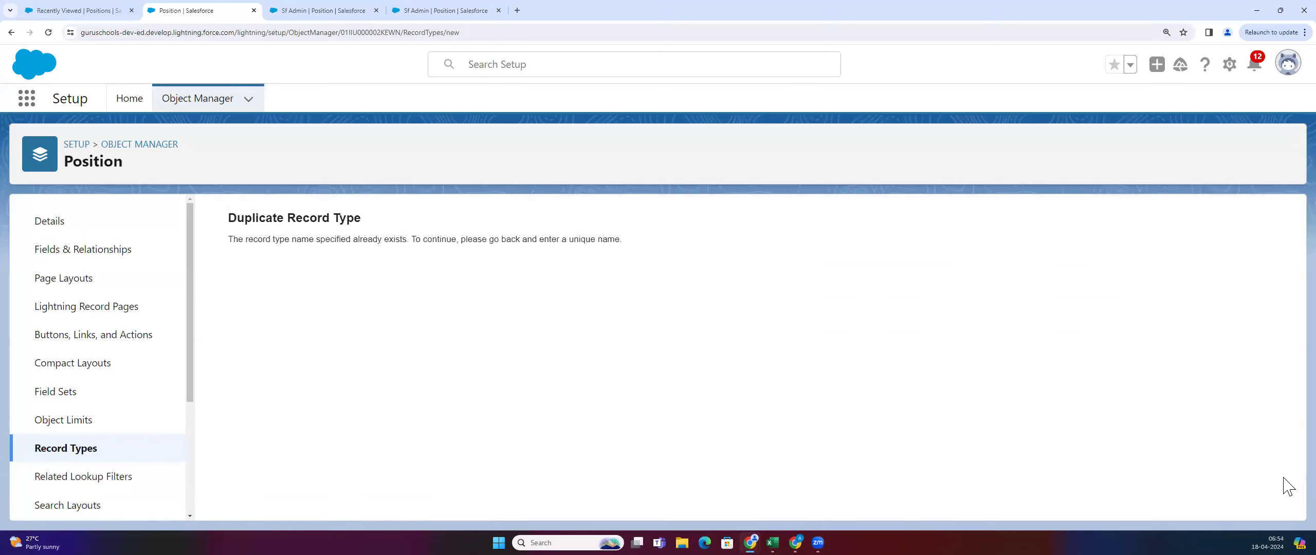
Return to the Position record types list and open Non IT Positions to view its picklists available for editing
left_click(54, 447)
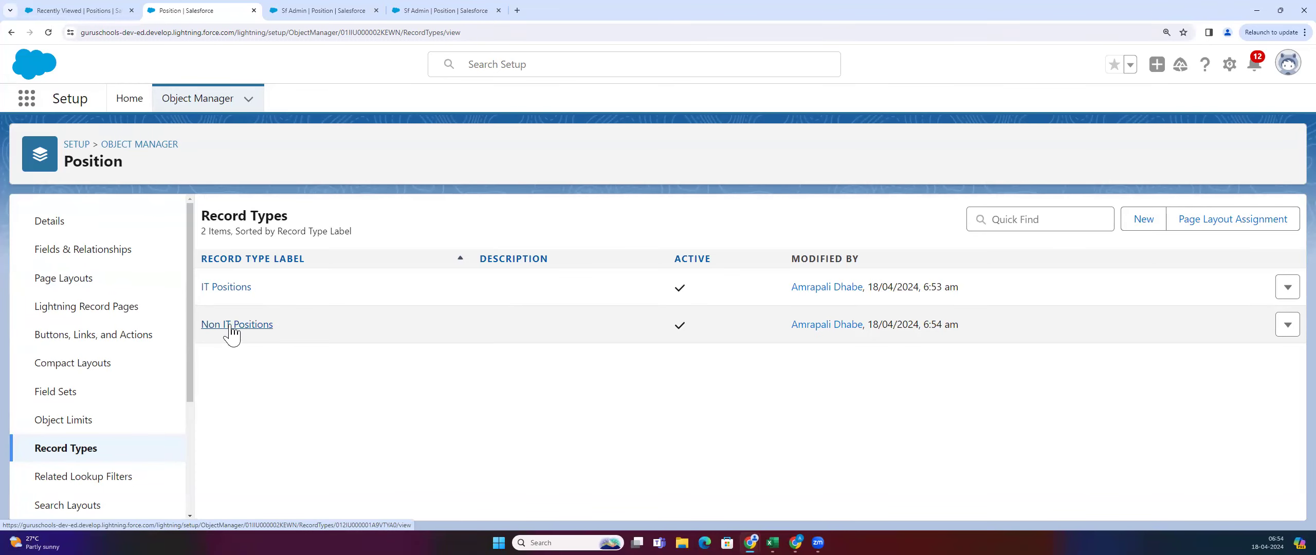
left_click(232, 325)
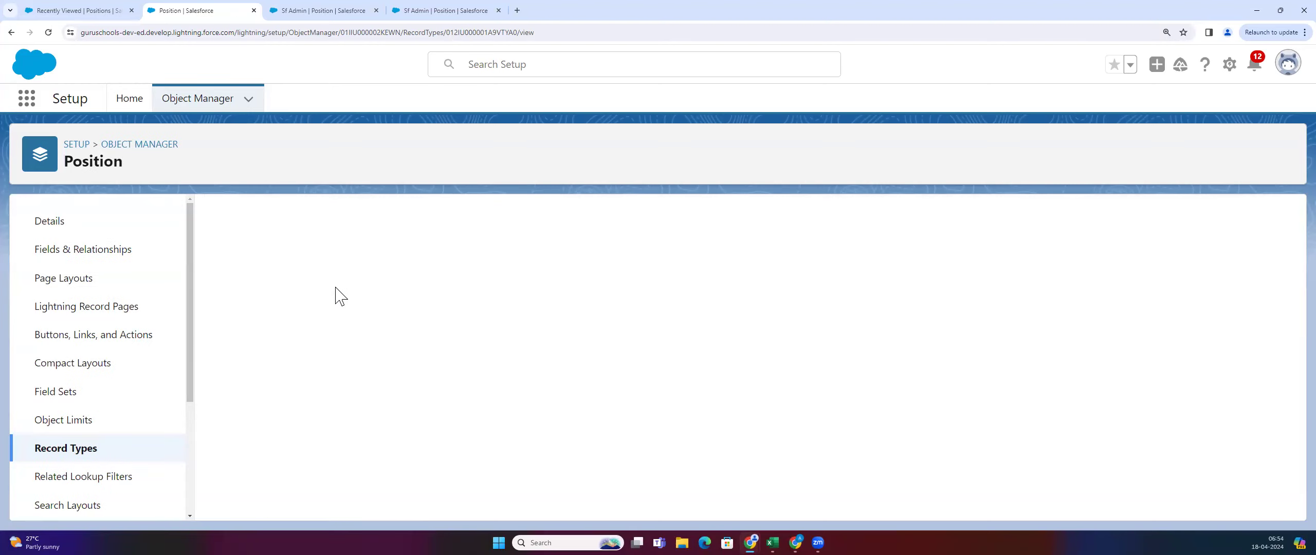
left_click(100, 11)
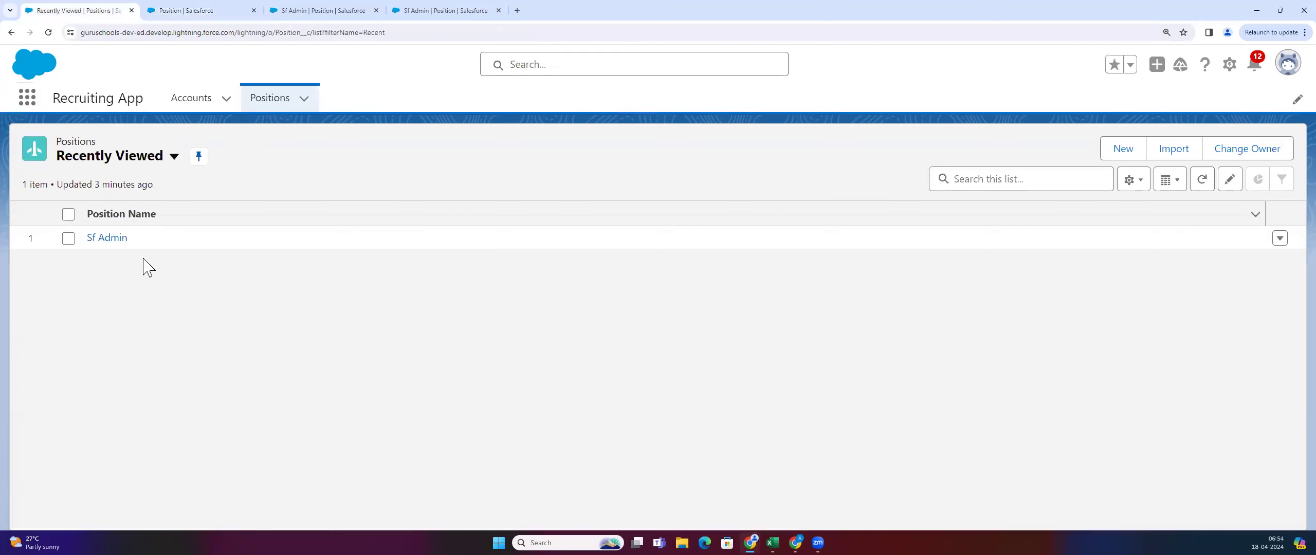
left_click(175, 10)
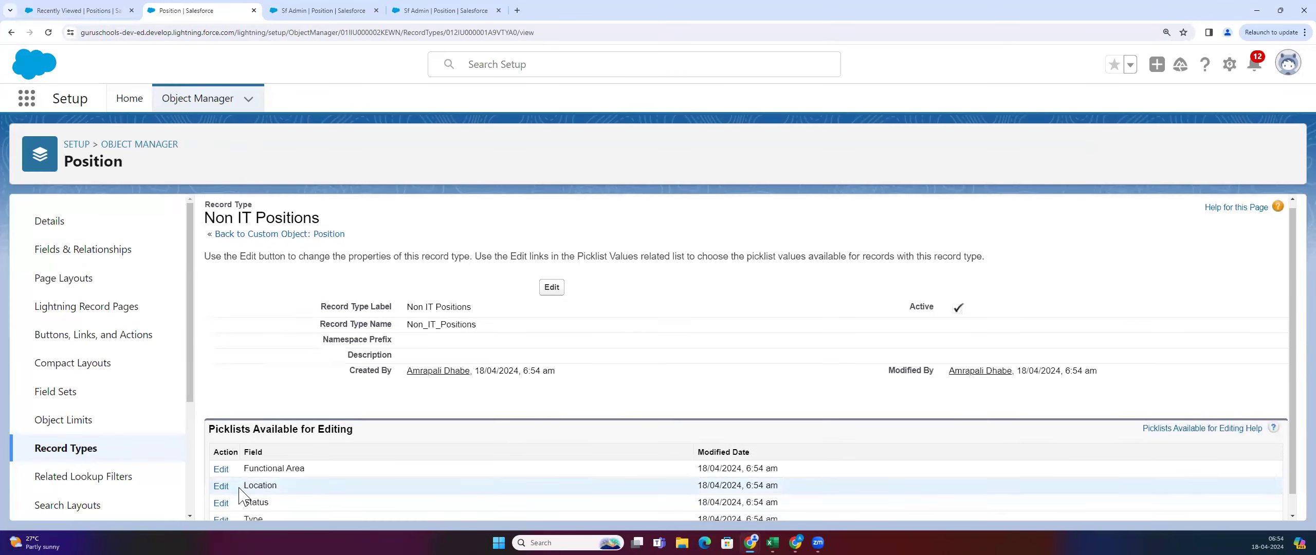
scroll(231, 509, "down", 1)
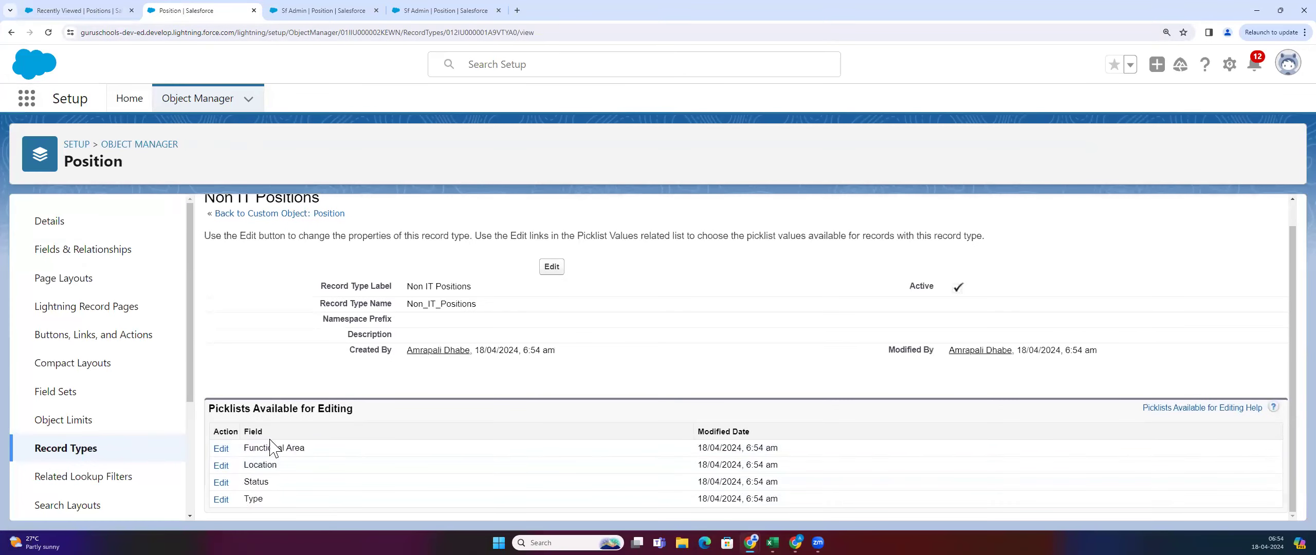
Remove Information Technology from the selected Functional Area values of the Non IT Positions record type
left_click(221, 448)
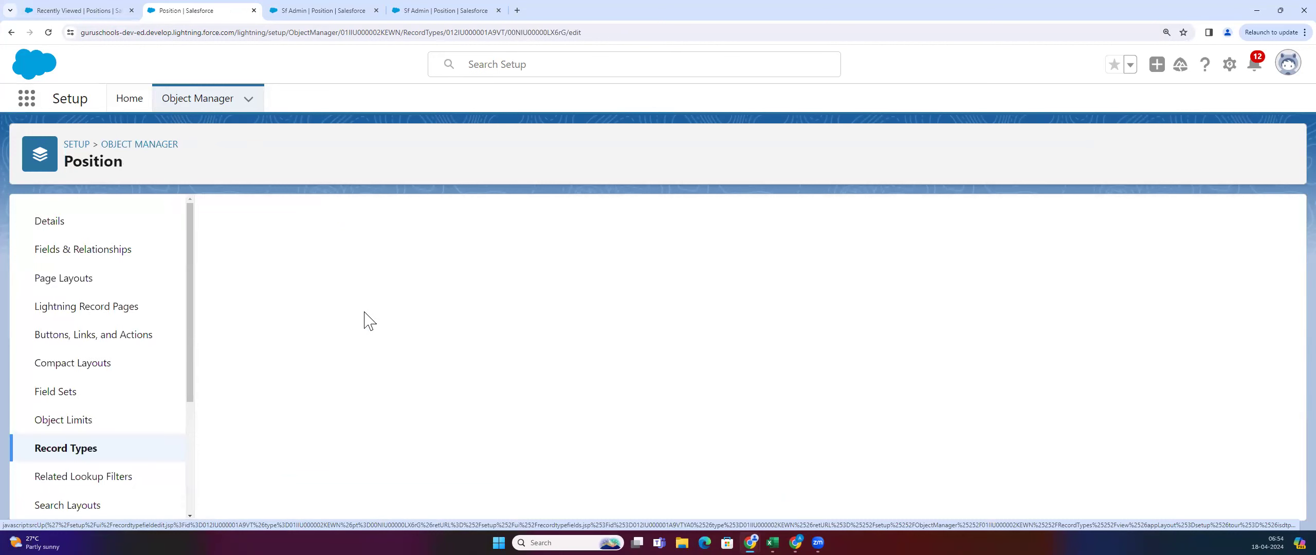
scroll(360, 334, "down", 2)
left_click(329, 367)
left_click(303, 427)
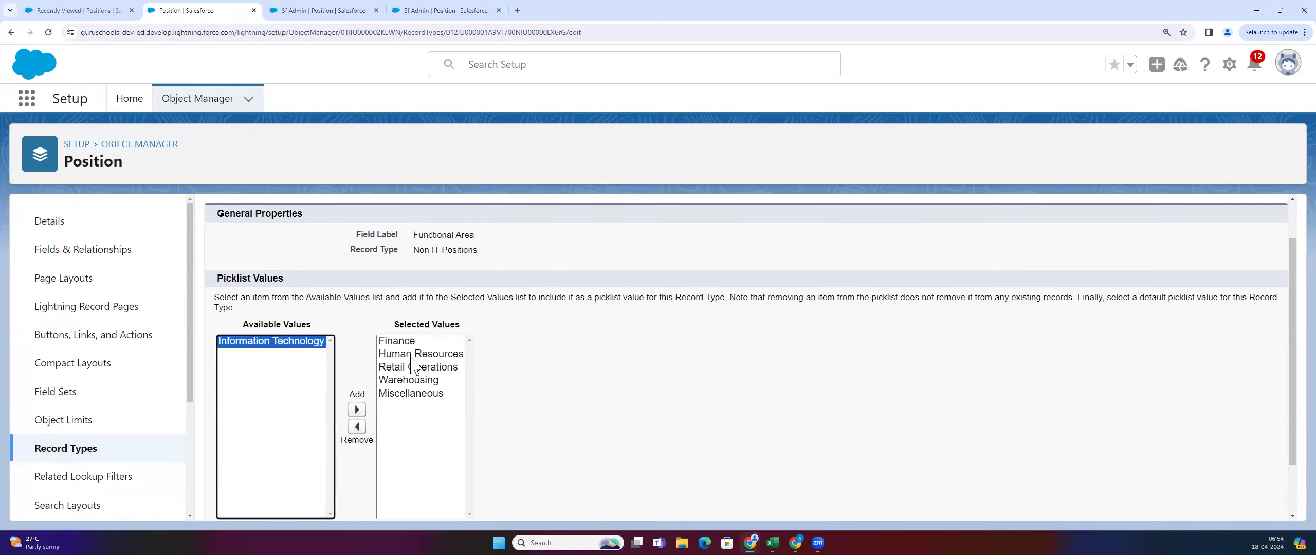
left_click(599, 429)
scroll(599, 429, "down", 1)
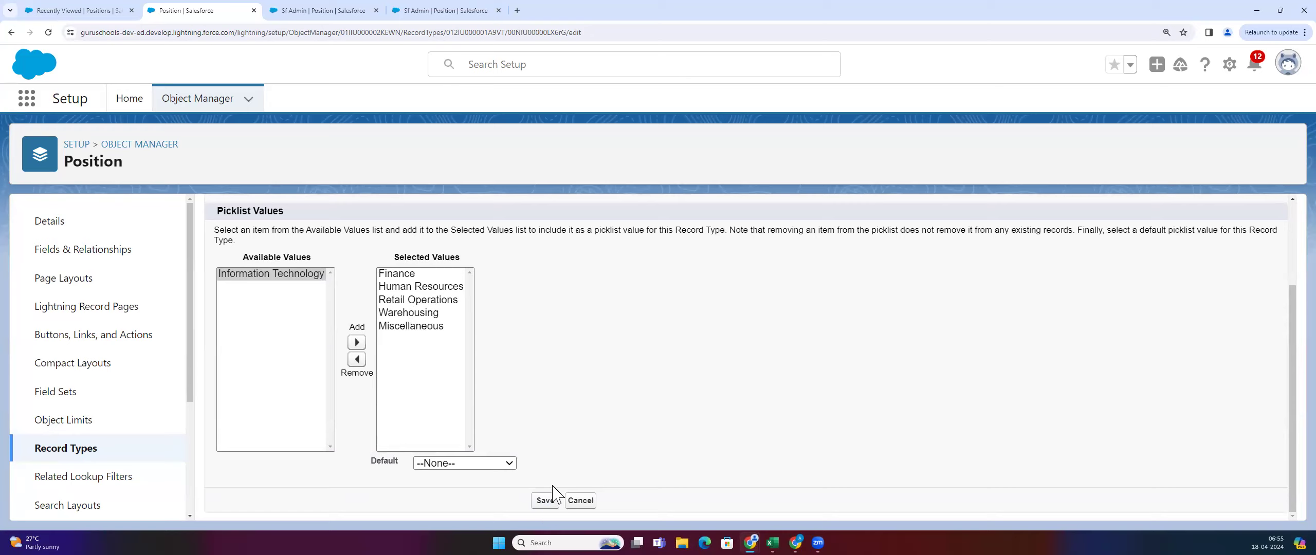
Keep the Functional Area default at None for Non IT Positions and save the picklist values
left_click(480, 464)
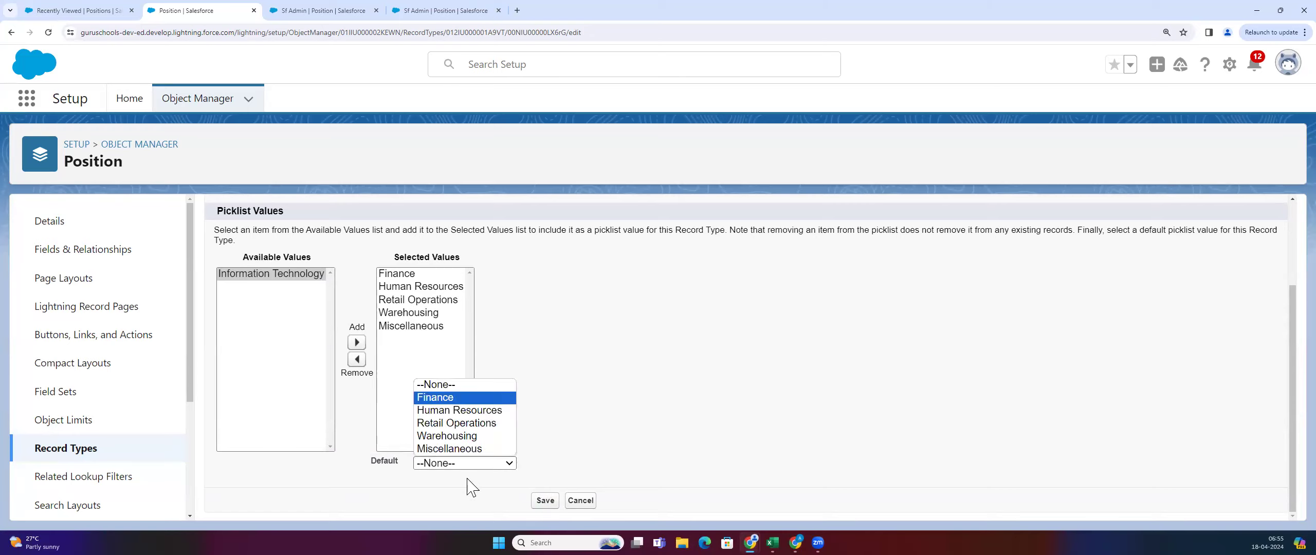
left_click(551, 447)
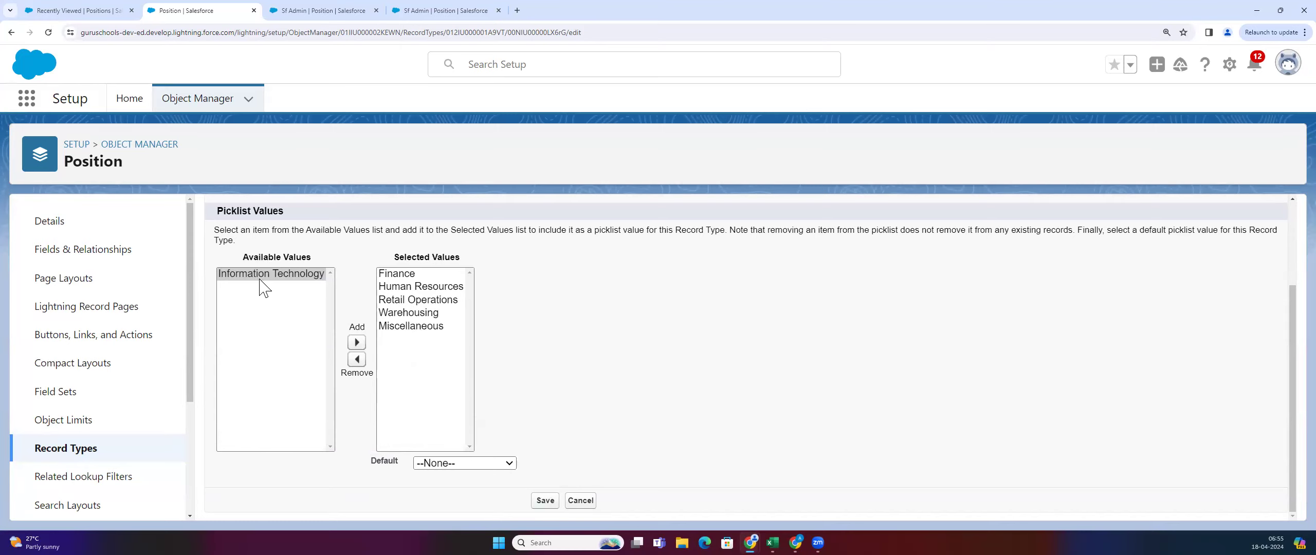
scroll(620, 354, "up", 1)
scroll(560, 404, "down", 1)
left_click(546, 506)
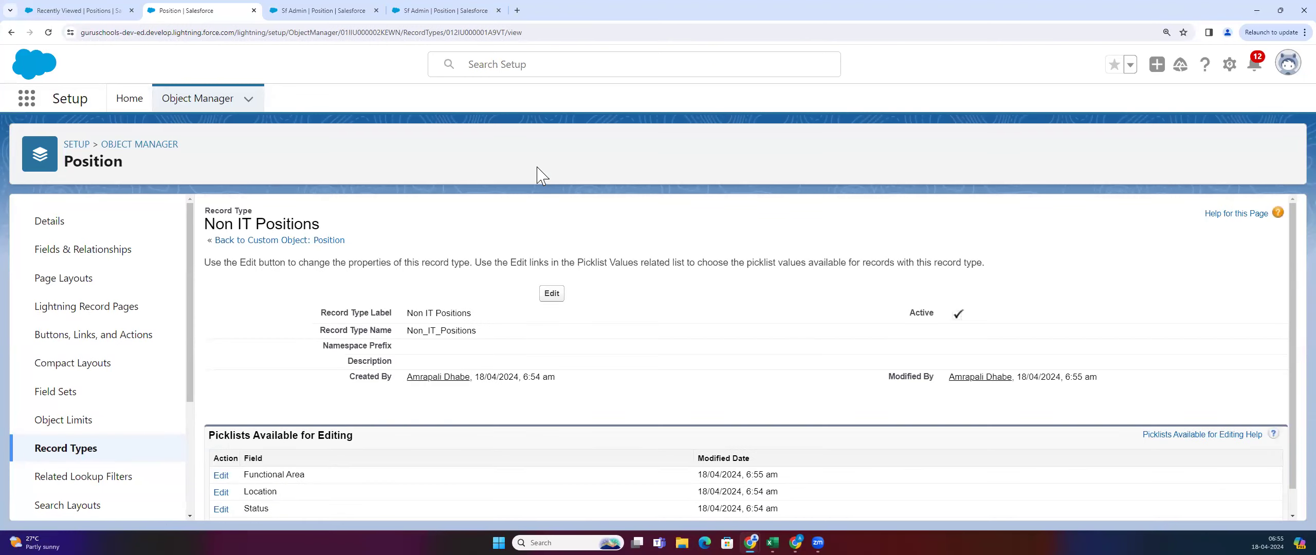
Reload the Positions list in the Recruiting App and start a new position record
left_click(112, 10)
left_click(118, 32)
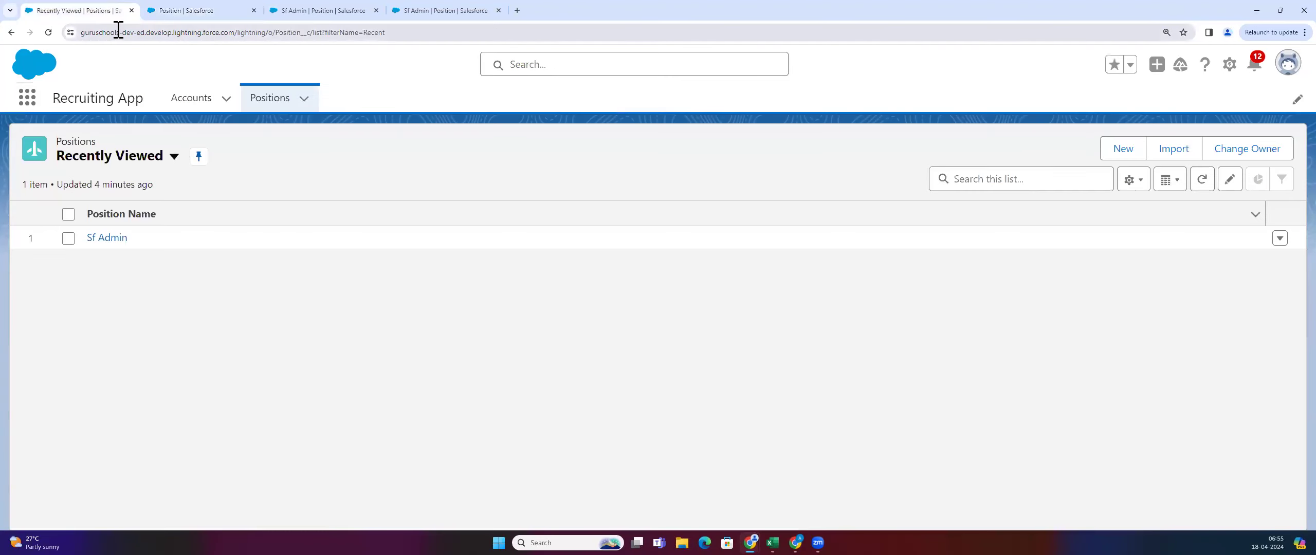
key("Return")
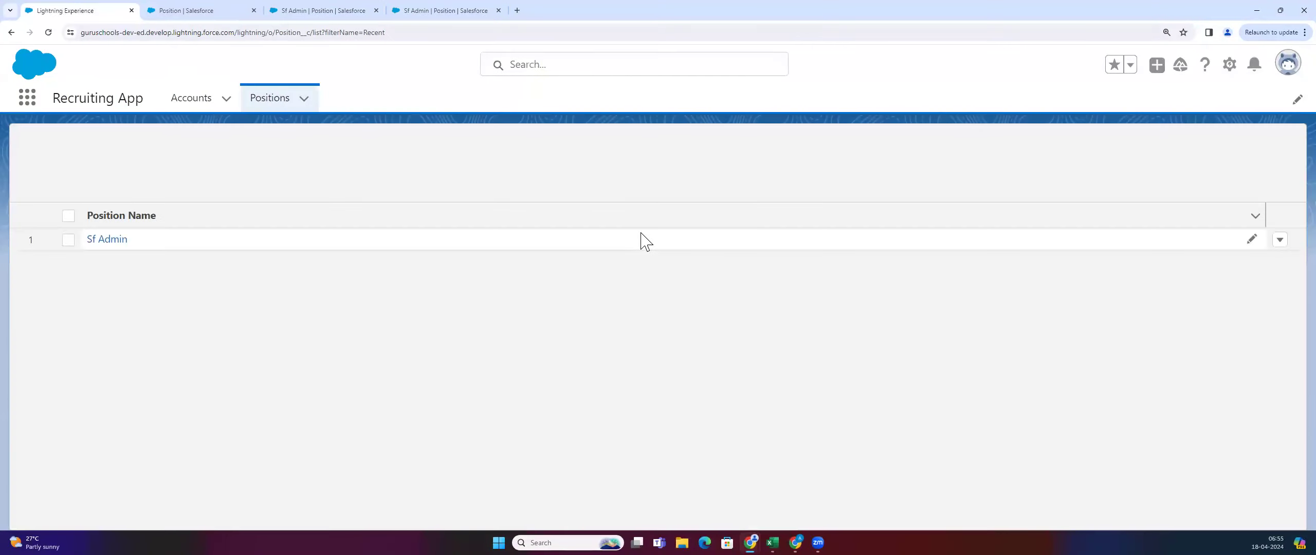
left_click(1126, 155)
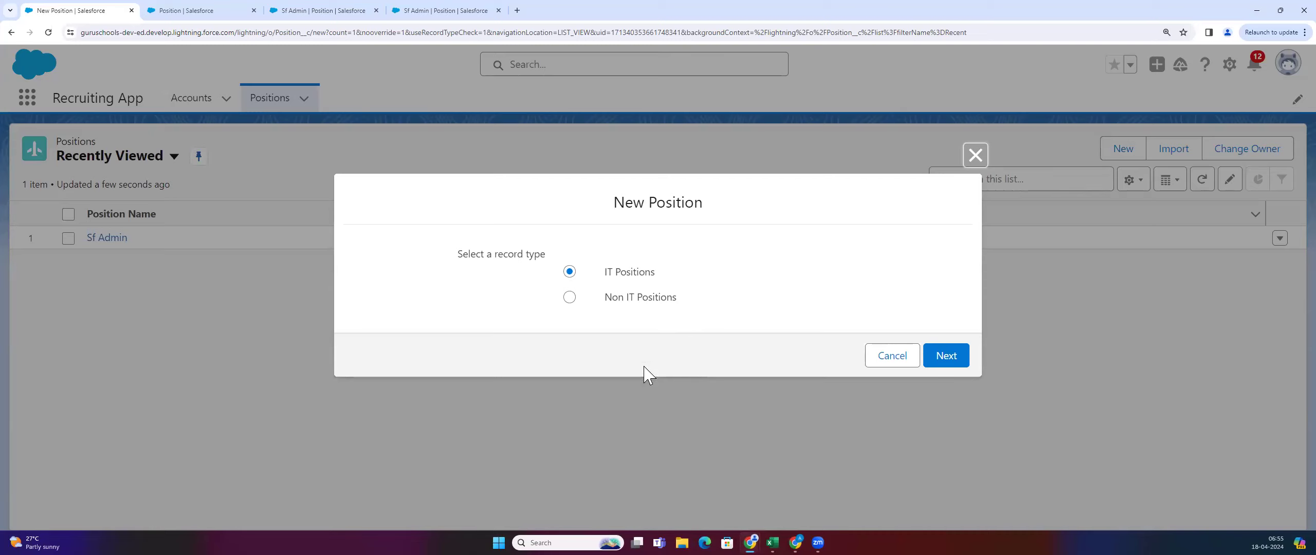
Choose Non IT Positions as the new position's record type and continue to its entry form
left_click(570, 298)
left_click(569, 273)
left_click(571, 303)
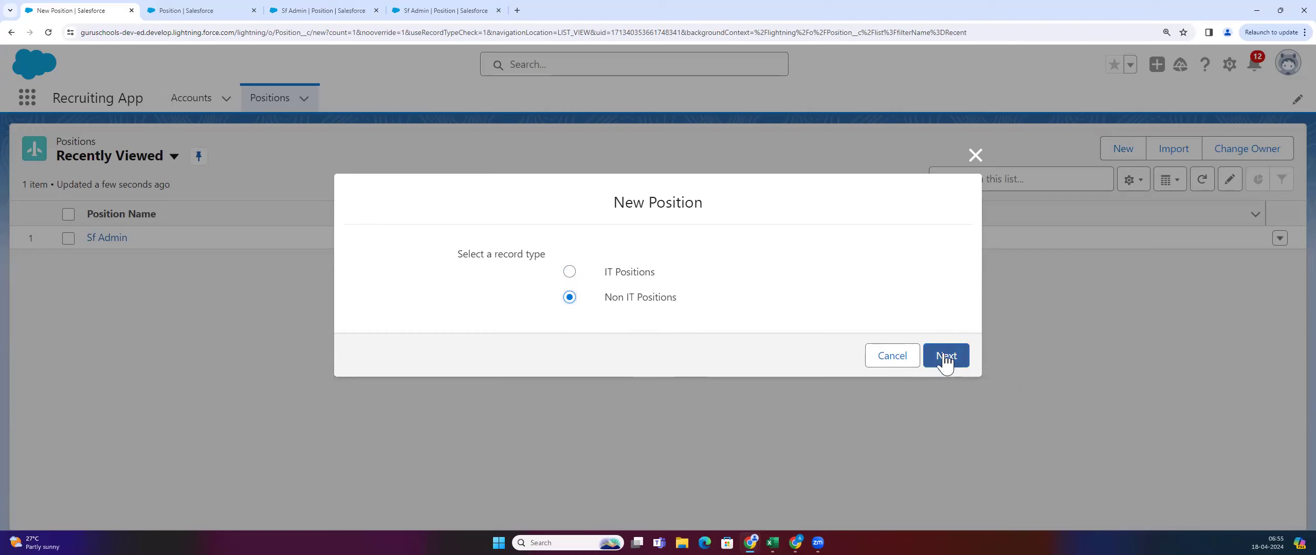
left_click_drag(605, 301, 709, 297)
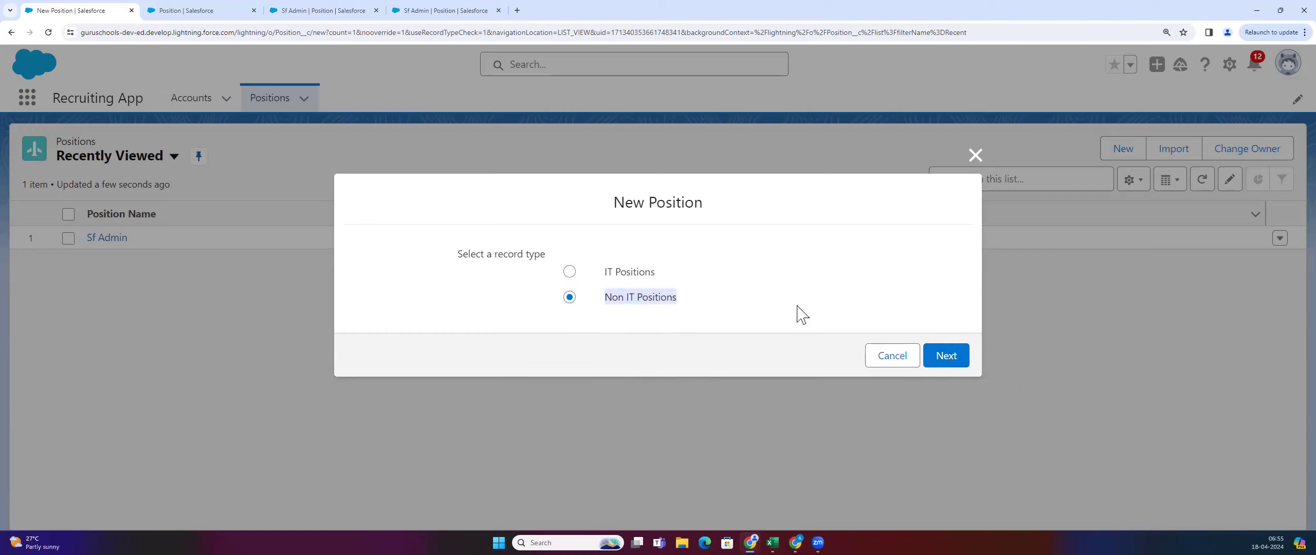
left_click(948, 363)
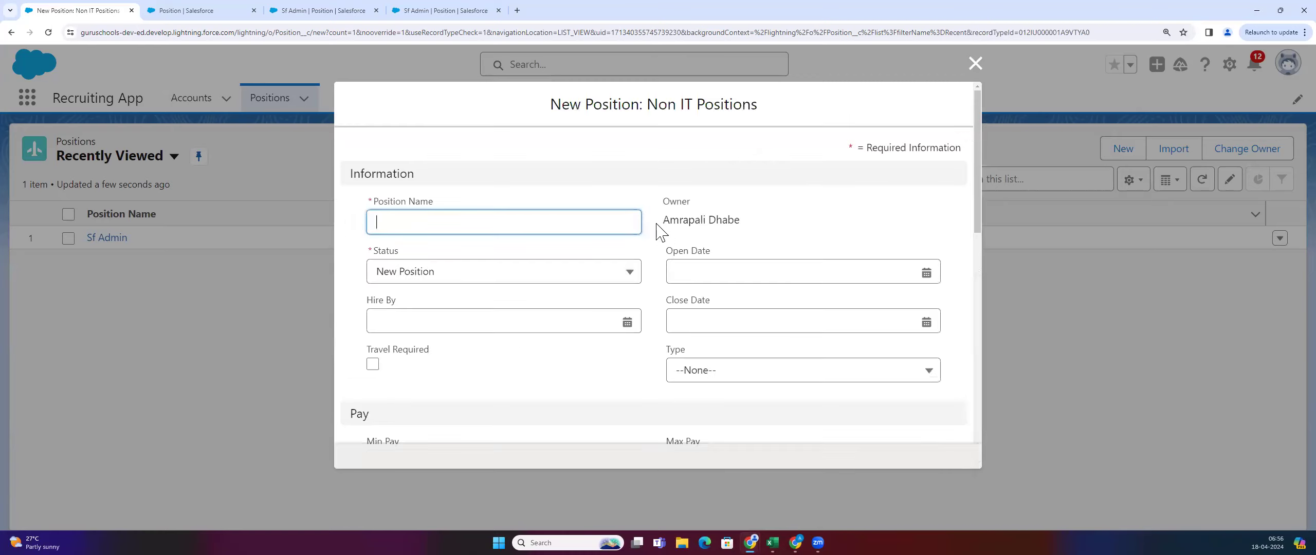
Examine the Non IT Positions form and its Functional Area options, and close it without saving
scroll(625, 226, "down", 10)
scroll(599, 349, "down", 2)
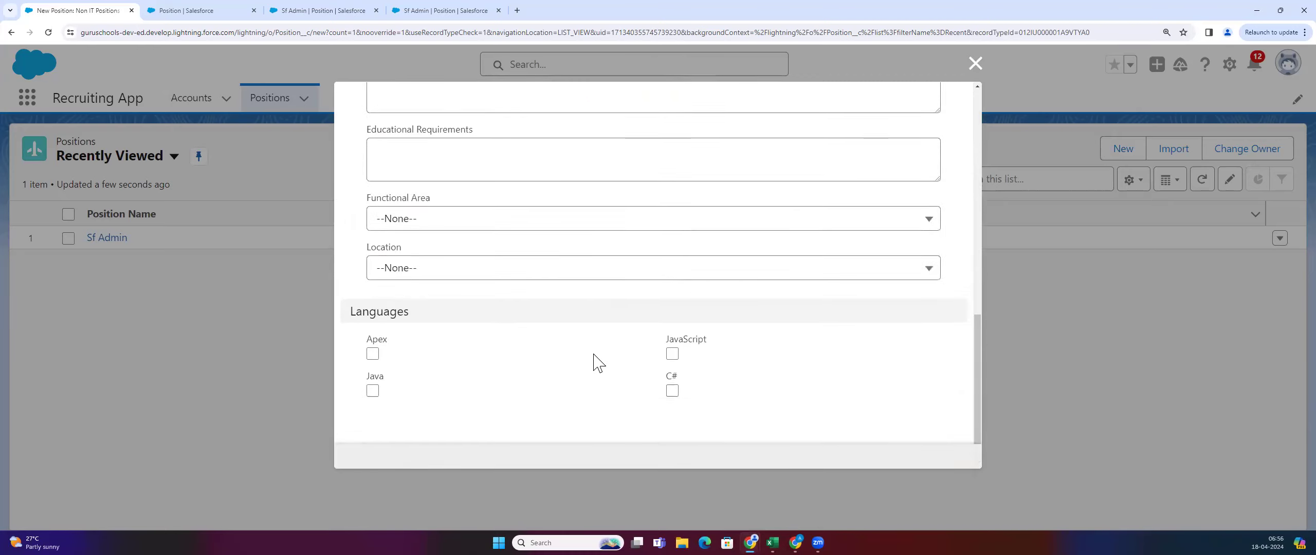
scroll(587, 367, "up", 10)
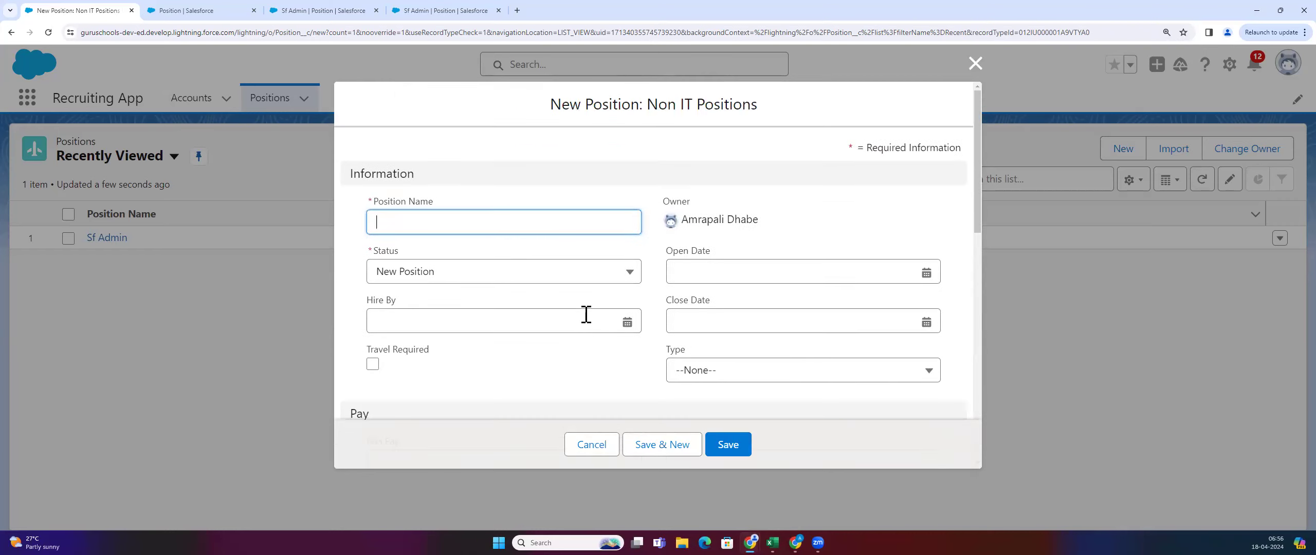
scroll(567, 302, "down", 3)
scroll(569, 383, "up", 1)
scroll(568, 380, "up", 2)
scroll(587, 334, "down", 7)
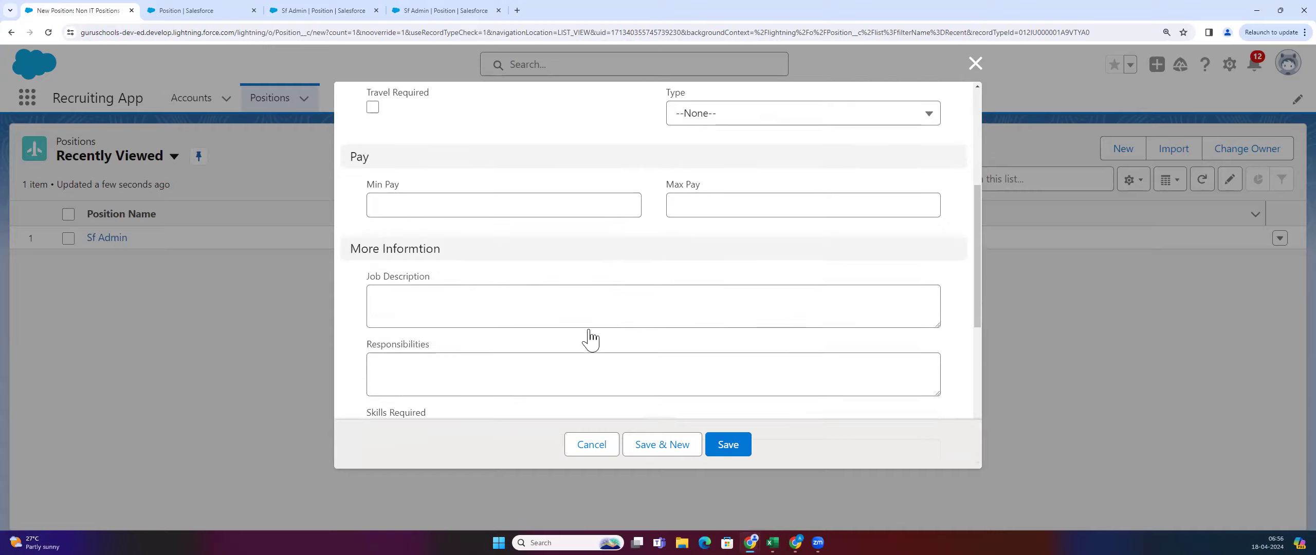
scroll(589, 338, "down", 3)
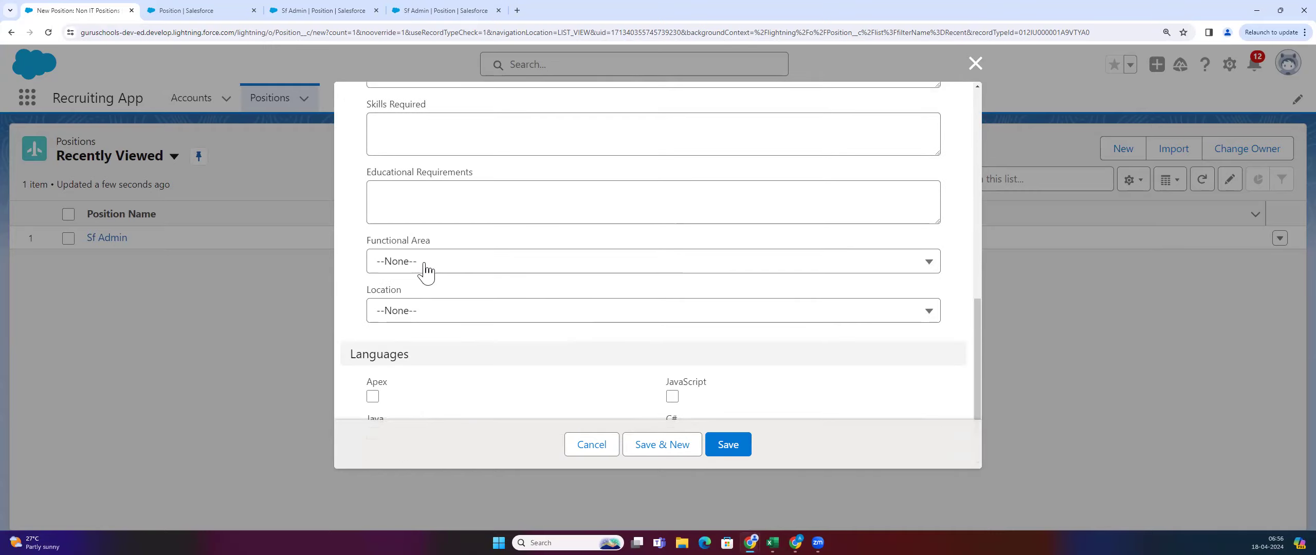
left_click(426, 263)
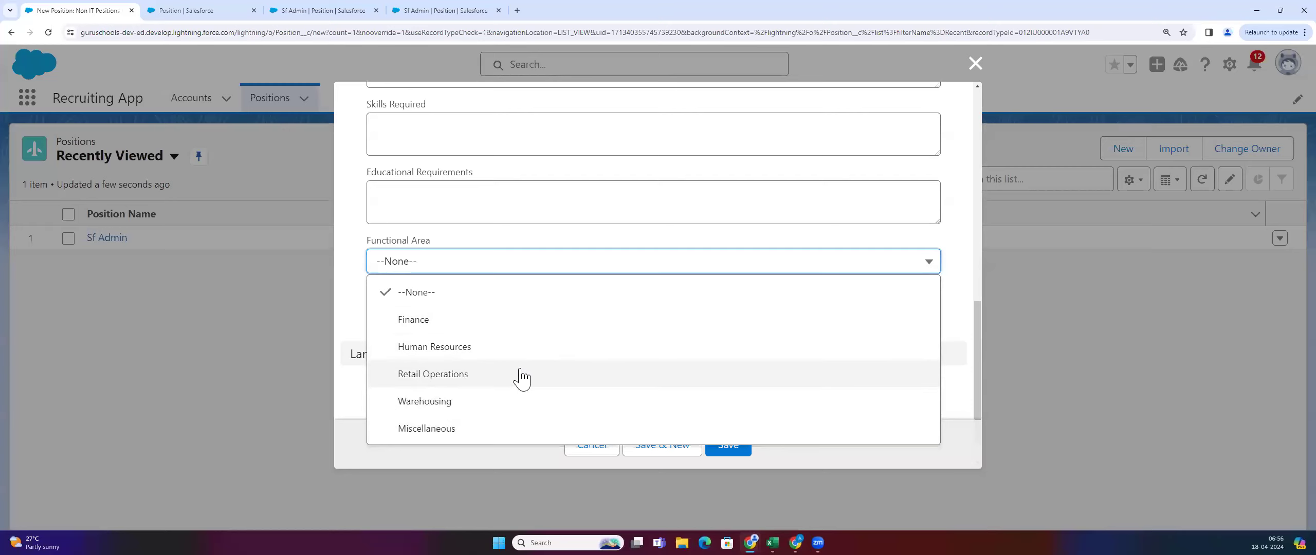
left_click(942, 186)
left_click(975, 63)
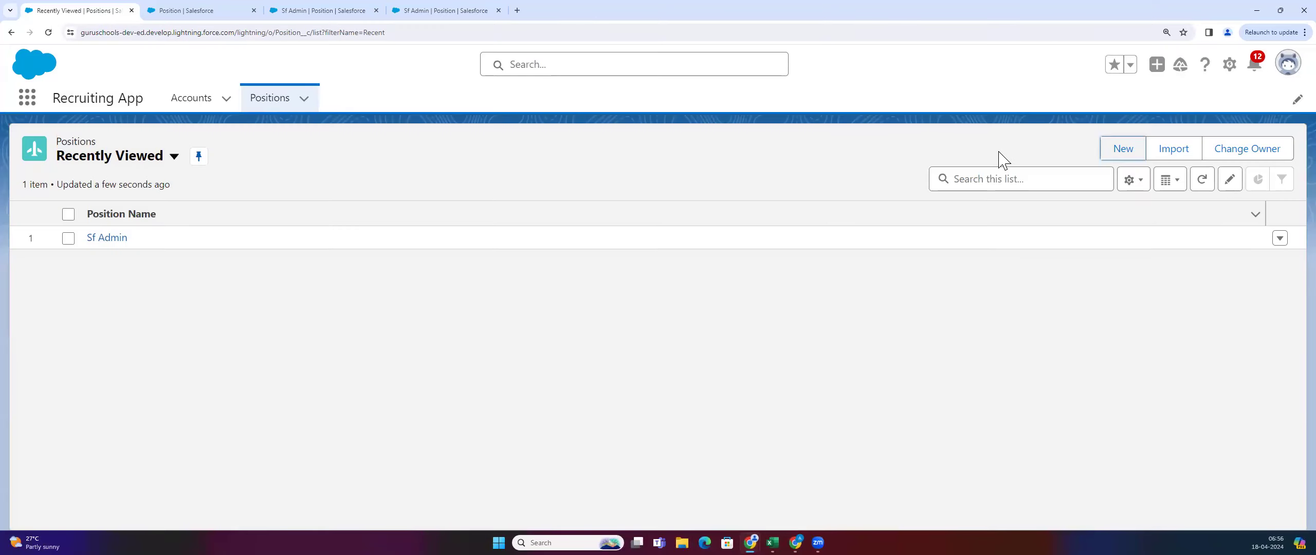
Open a new position form with the IT Positions record type, check its Functional Area options, and close it without saving
left_click(1121, 150)
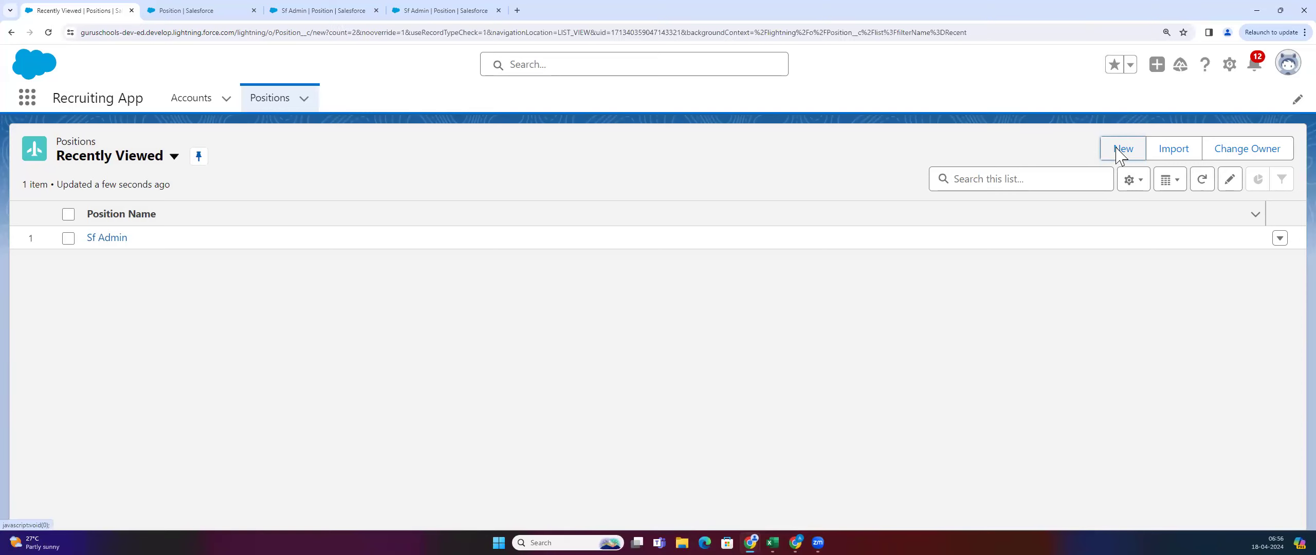
left_click(934, 358)
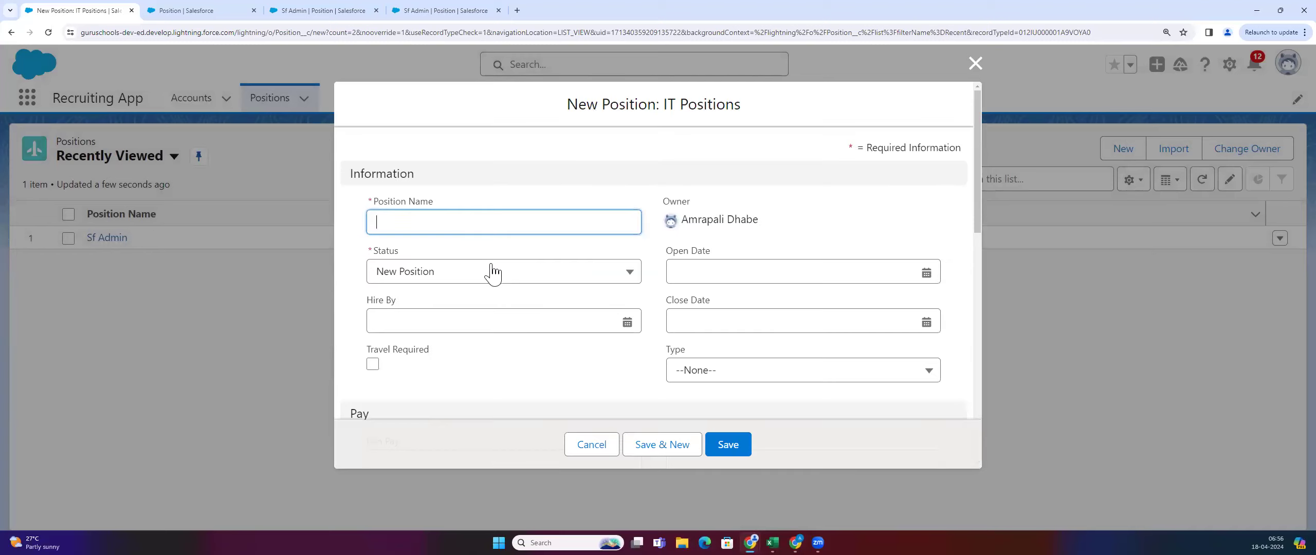
scroll(485, 287, "down", 10)
scroll(475, 302, "down", 1)
left_click(454, 265)
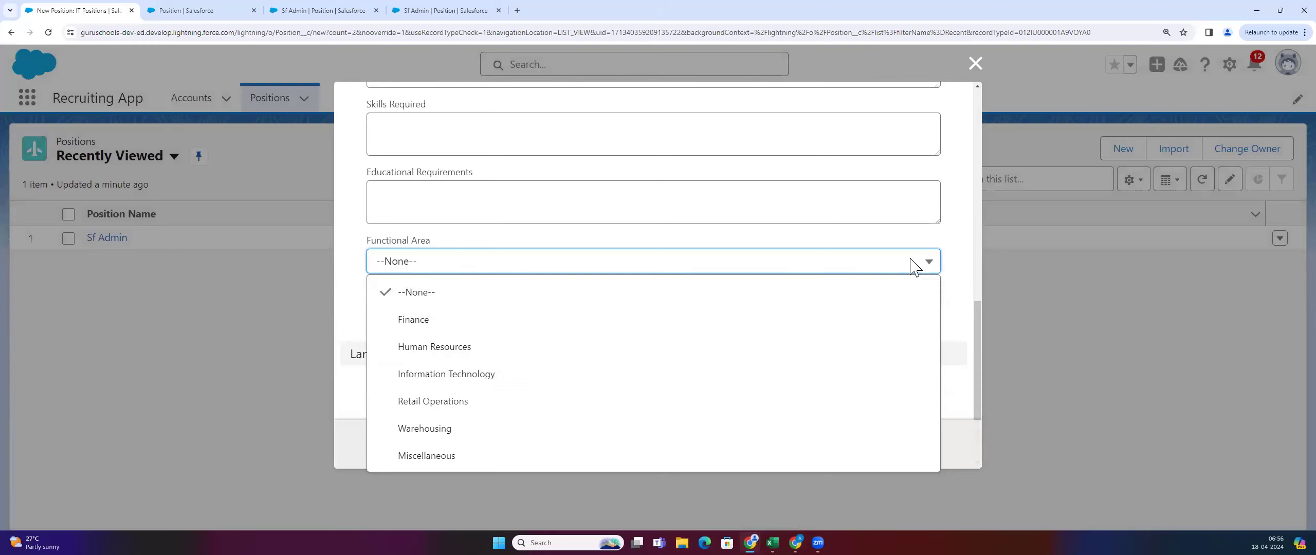
left_click(975, 64)
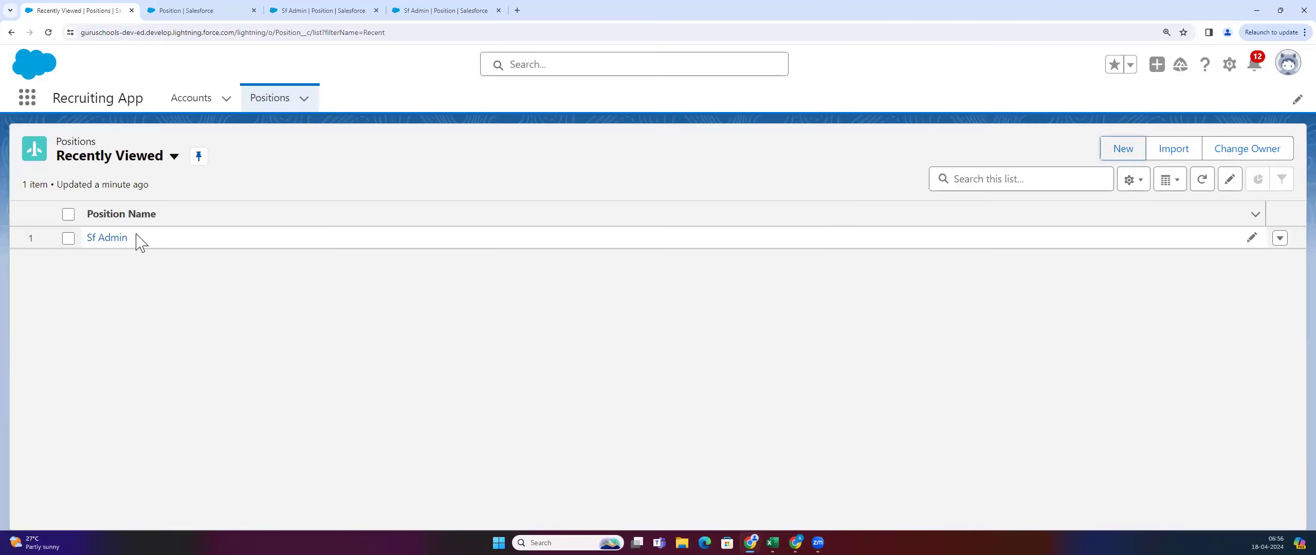
Open the Sf Admin position record from the Recently Viewed list to check its details
left_click_drag(83, 237, 107, 295)
left_click(108, 310)
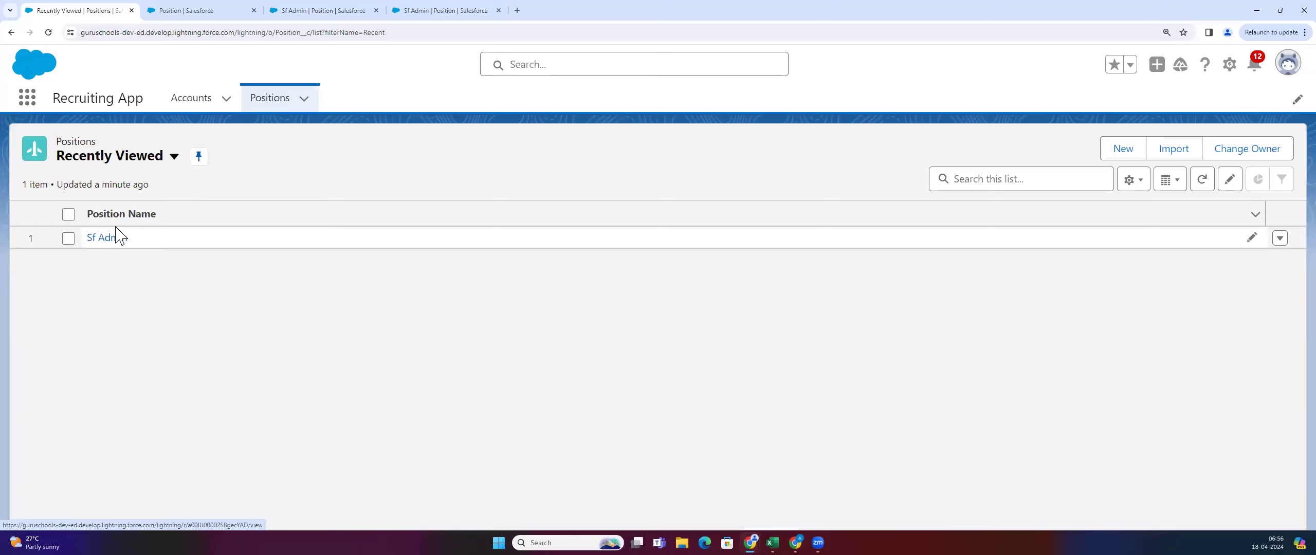
left_click(108, 239)
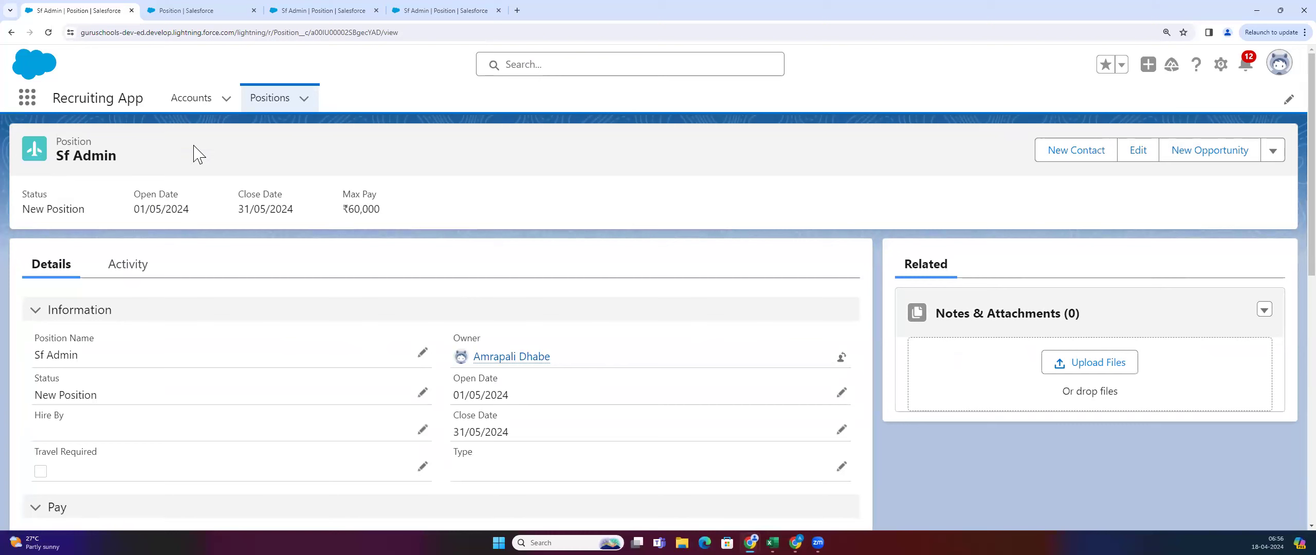
In the Position object's setup, add the Record Type field above Owner in Position Layout's Information section and save the layout
left_click(191, 10)
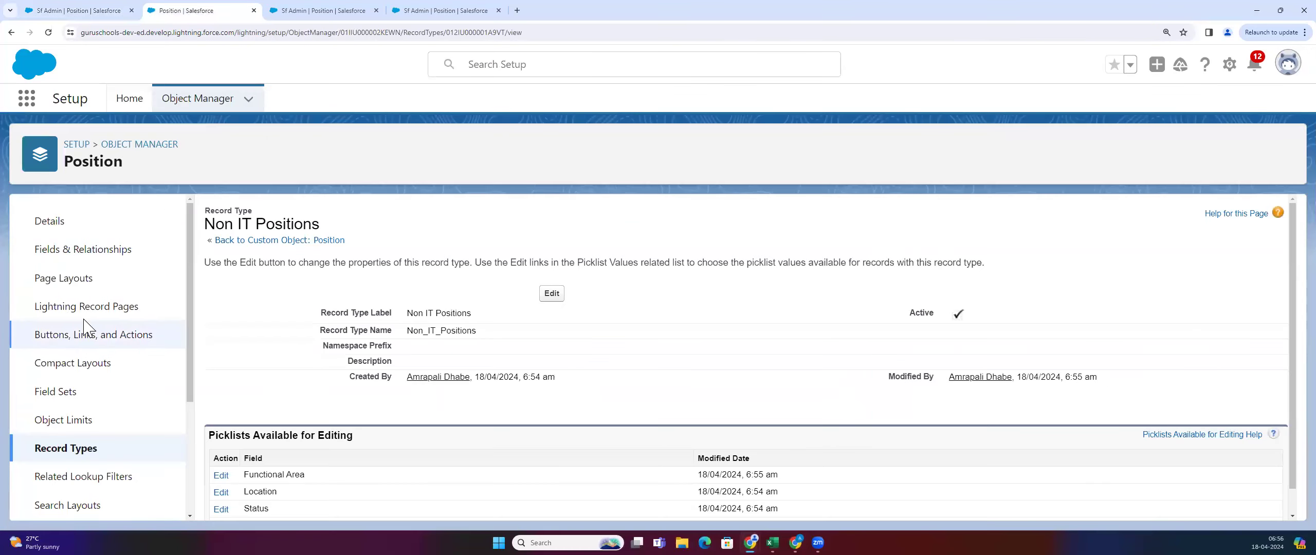
left_click(107, 278)
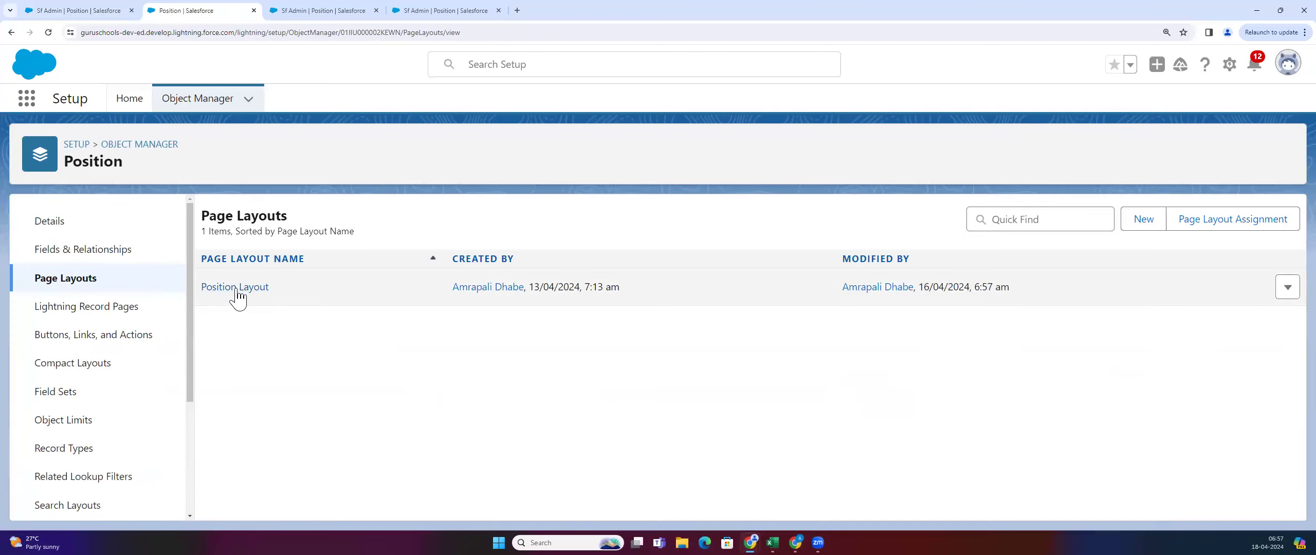
left_click(237, 288)
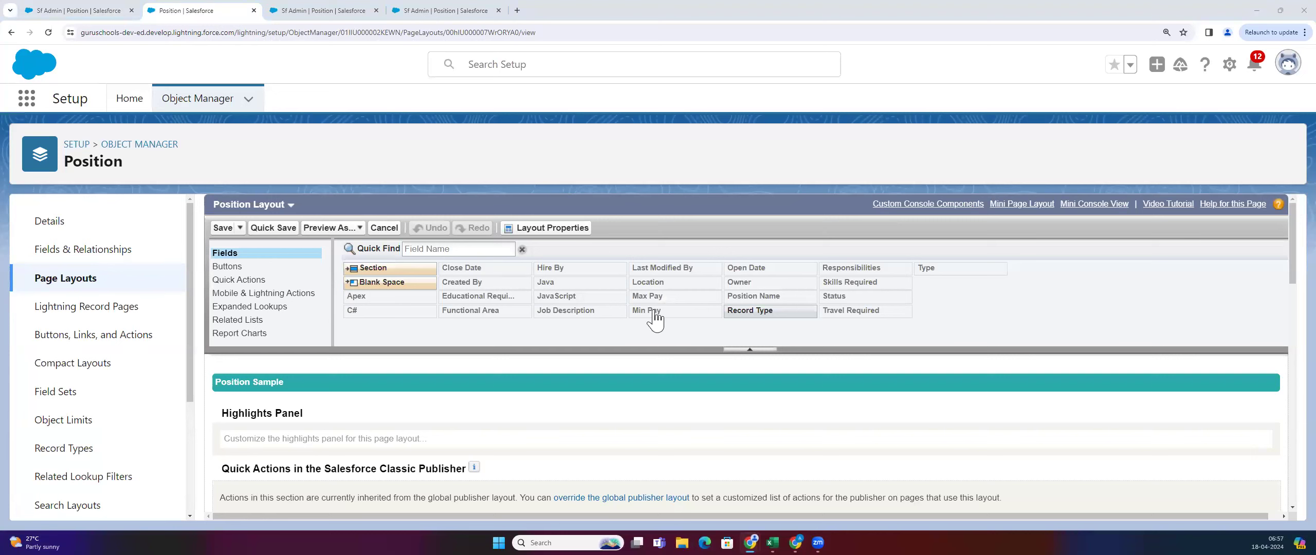
scroll(654, 485, "down", 6)
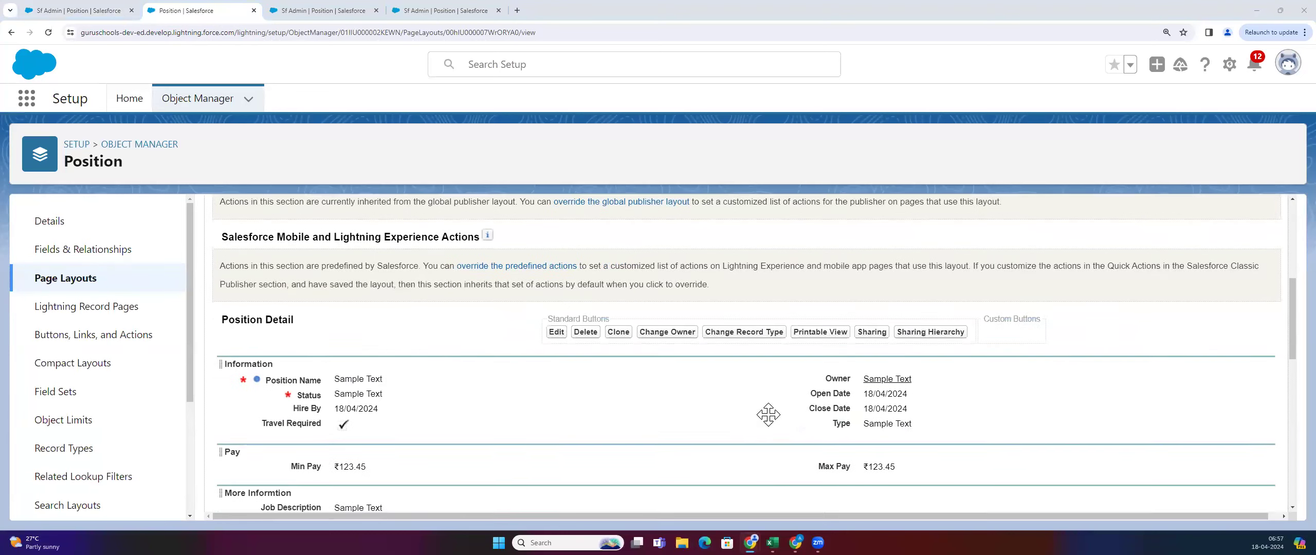
left_click_drag(740, 287, 840, 422)
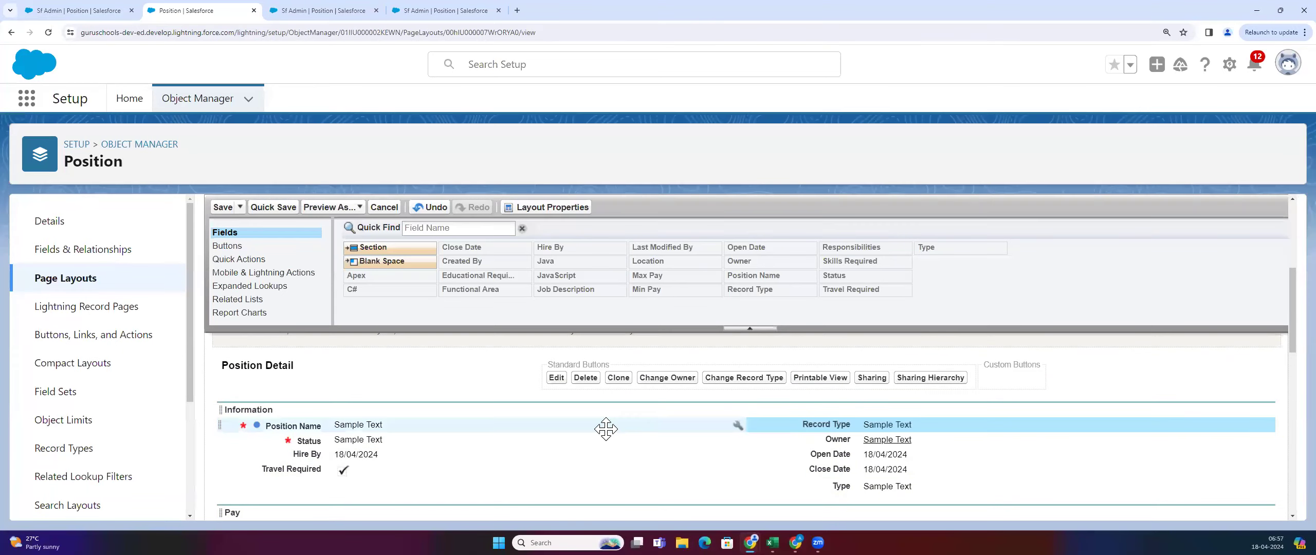
left_click(222, 207)
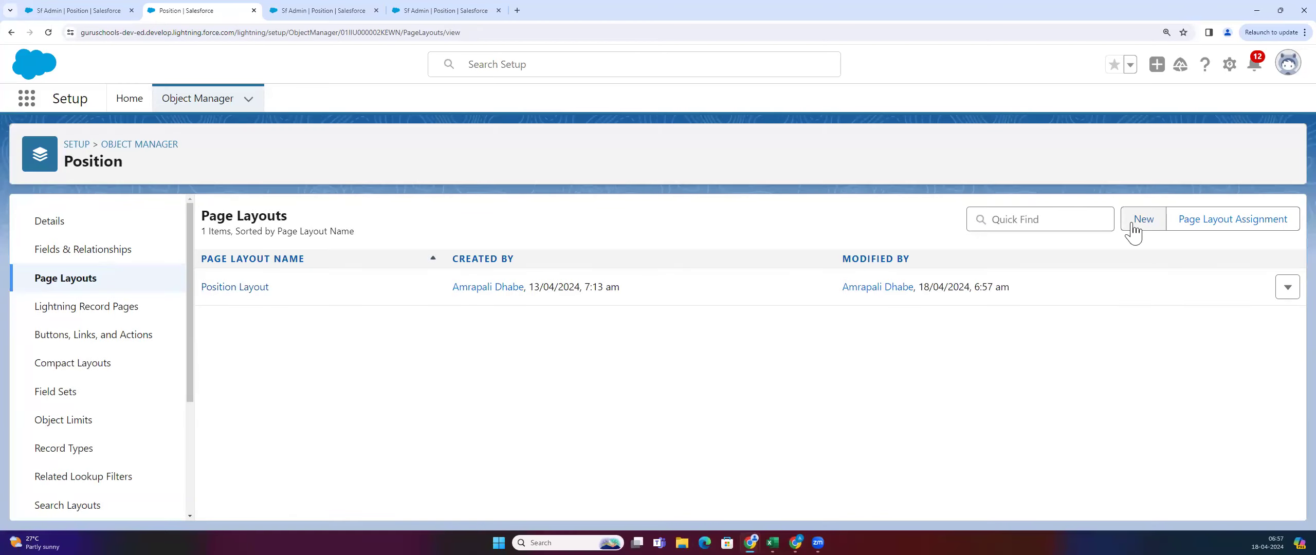
Create a new Position page layout named Non IT Page Layout without cloning an existing layout
left_click(1133, 224)
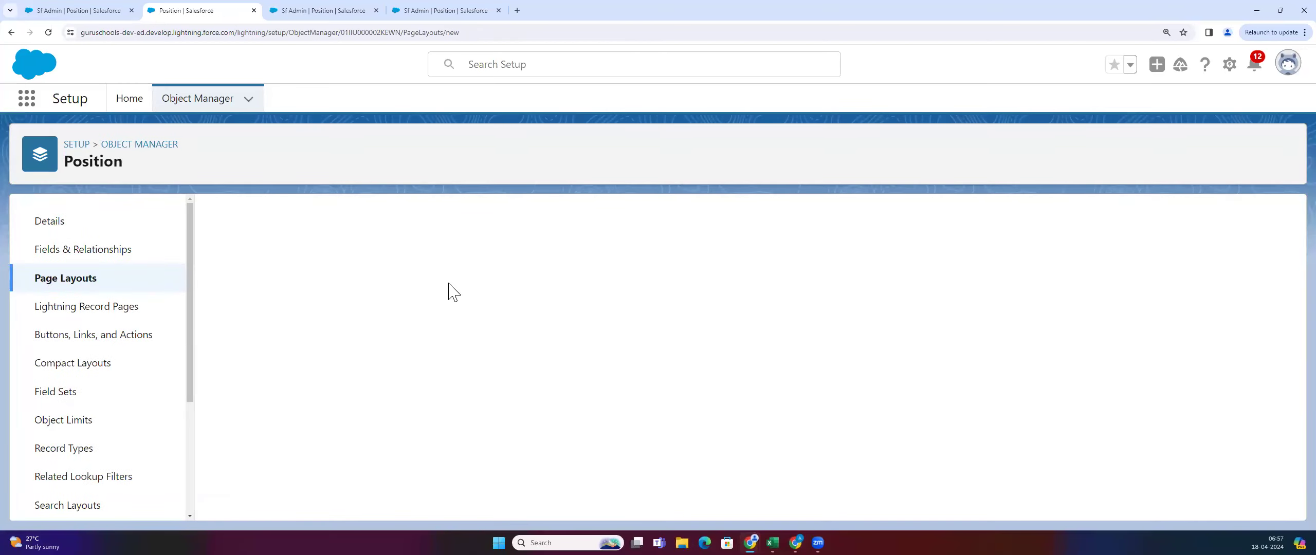
left_click(494, 318)
left_click(495, 298)
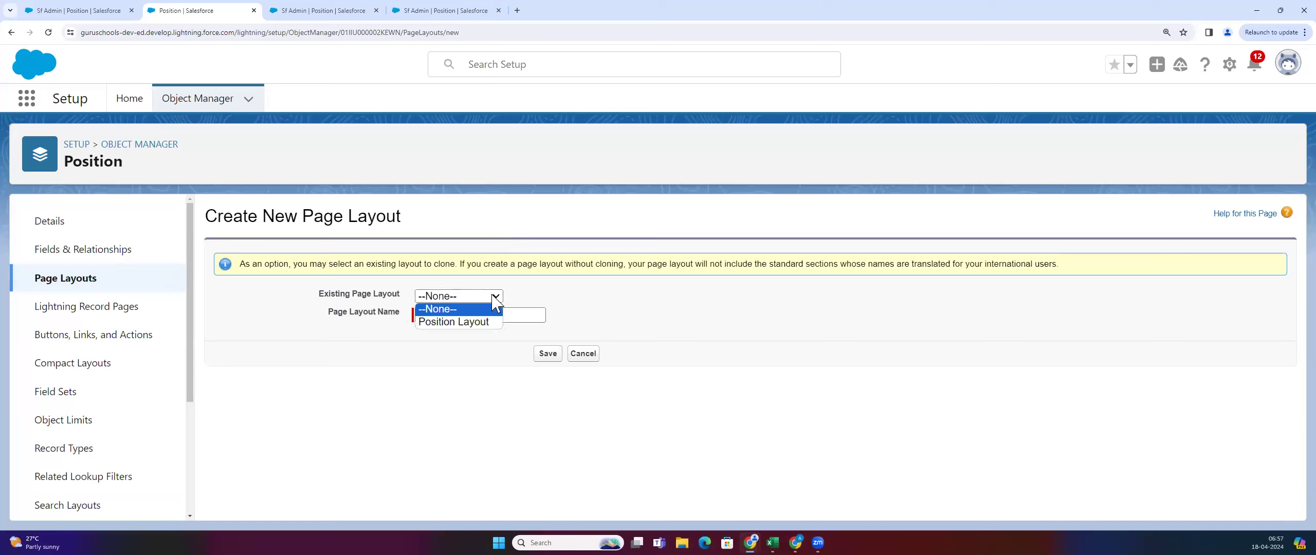
left_click(490, 314)
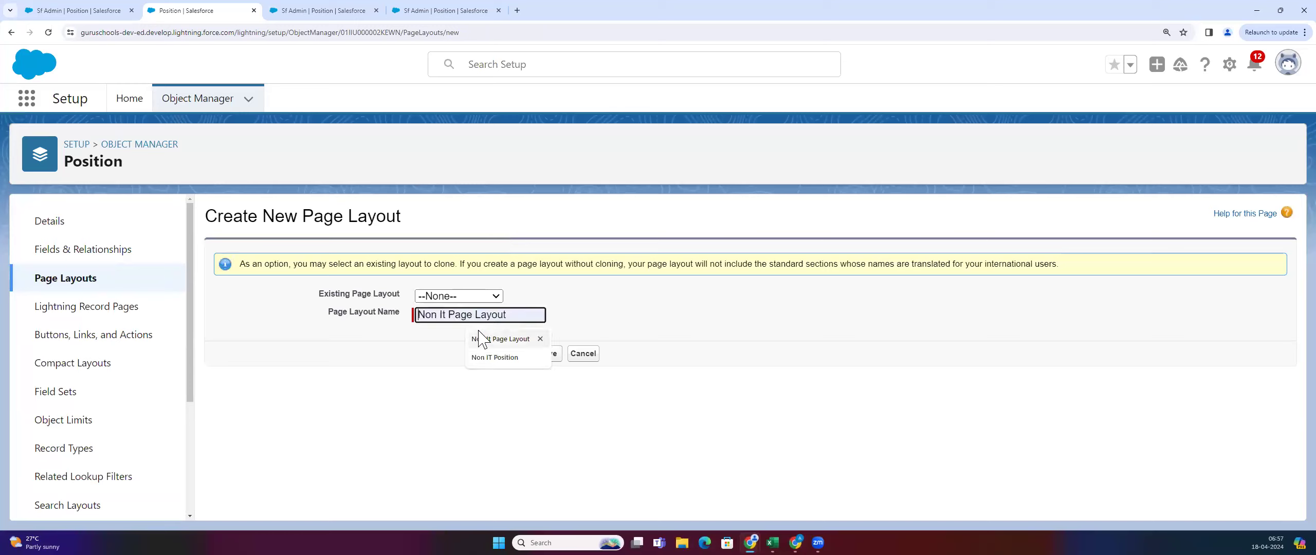
type("Non IT")
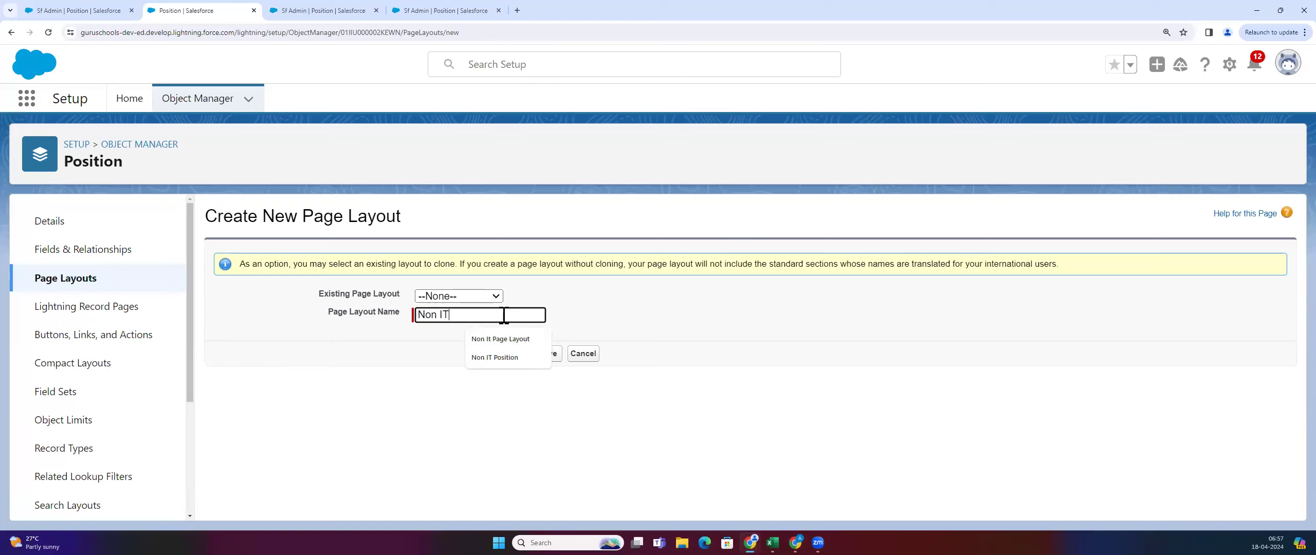
type("Page Layo")
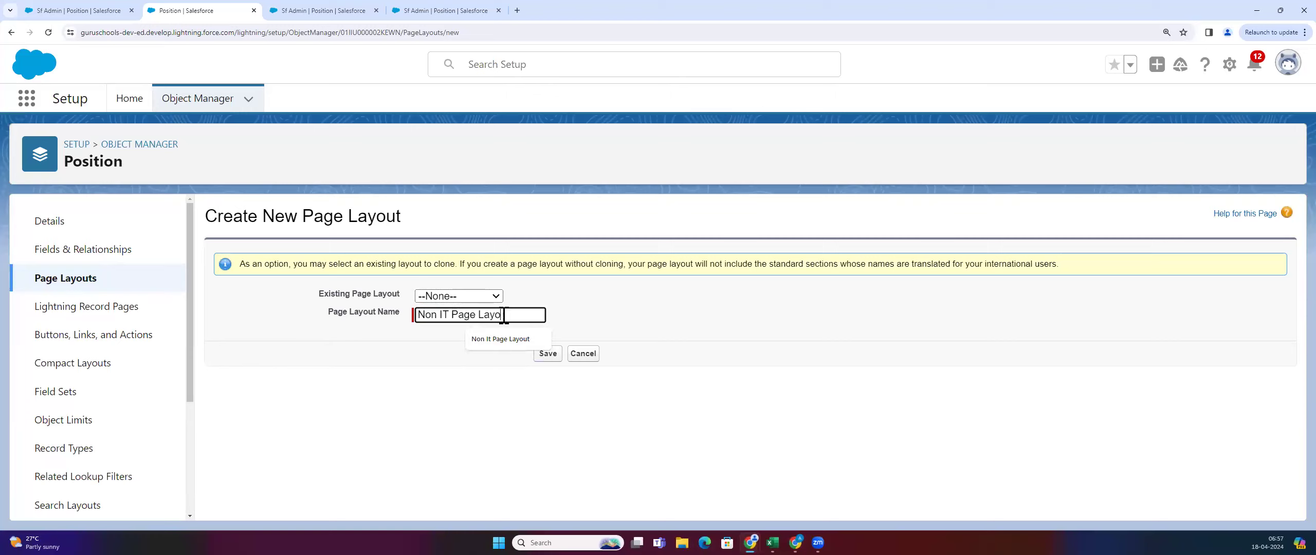
left_click(581, 318)
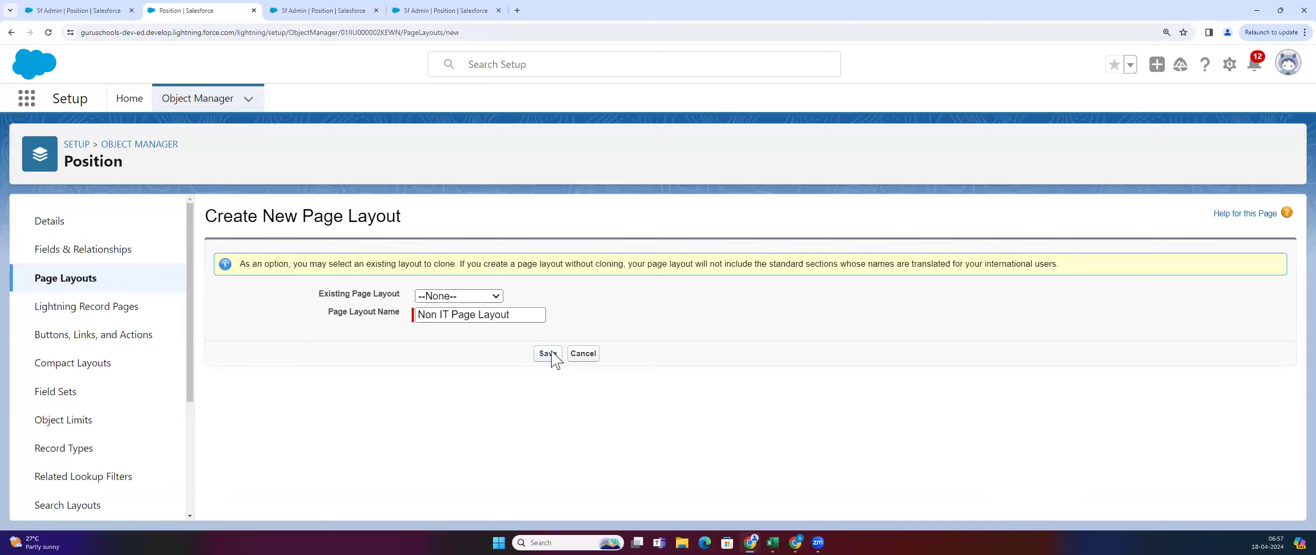
left_click(552, 353)
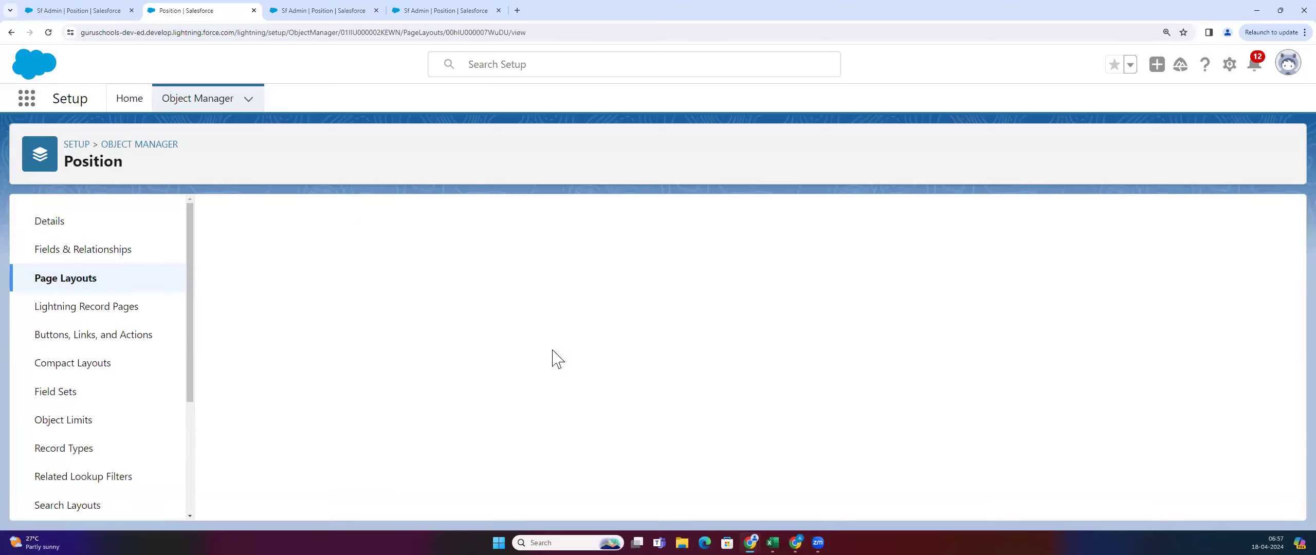
Add Record Type beside Position Name in the Fields section, and Open Date, Close Date and Hire By beneath Position Name
scroll(573, 380, "down", 3)
scroll(506, 435, "down", 1)
scroll(499, 420, "up", 1)
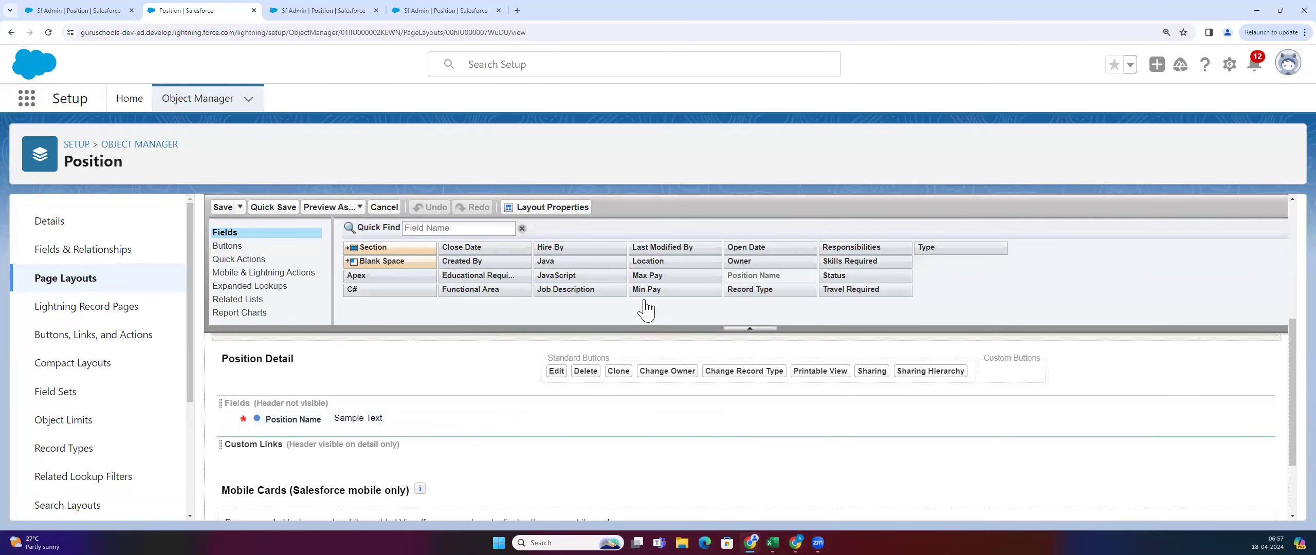
left_click_drag(815, 291, 861, 397)
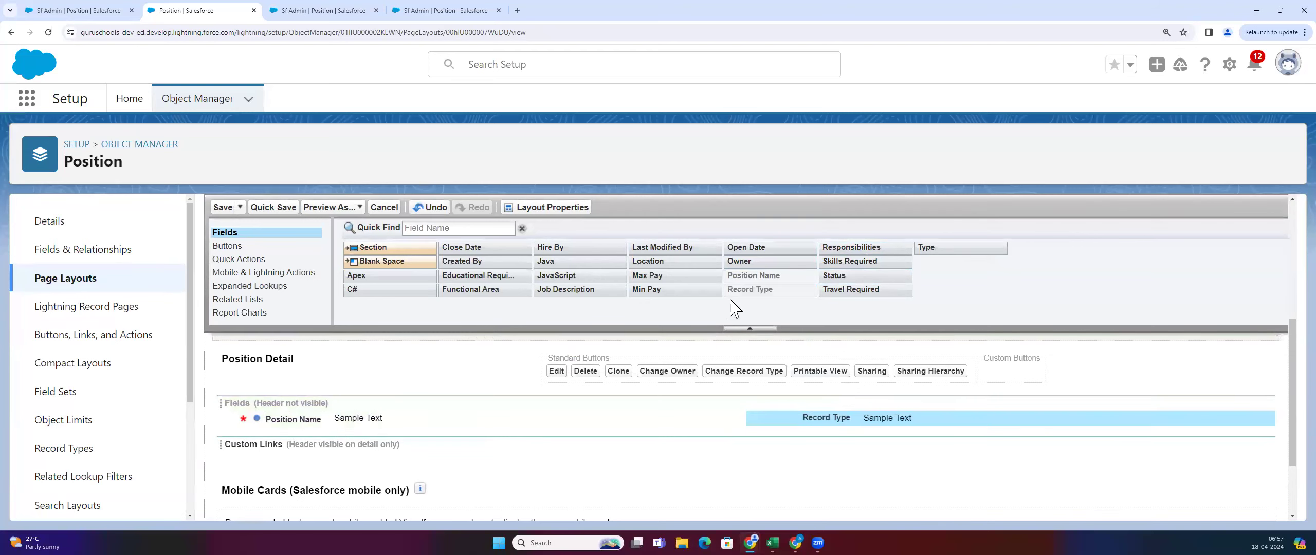
left_click_drag(759, 251, 517, 433)
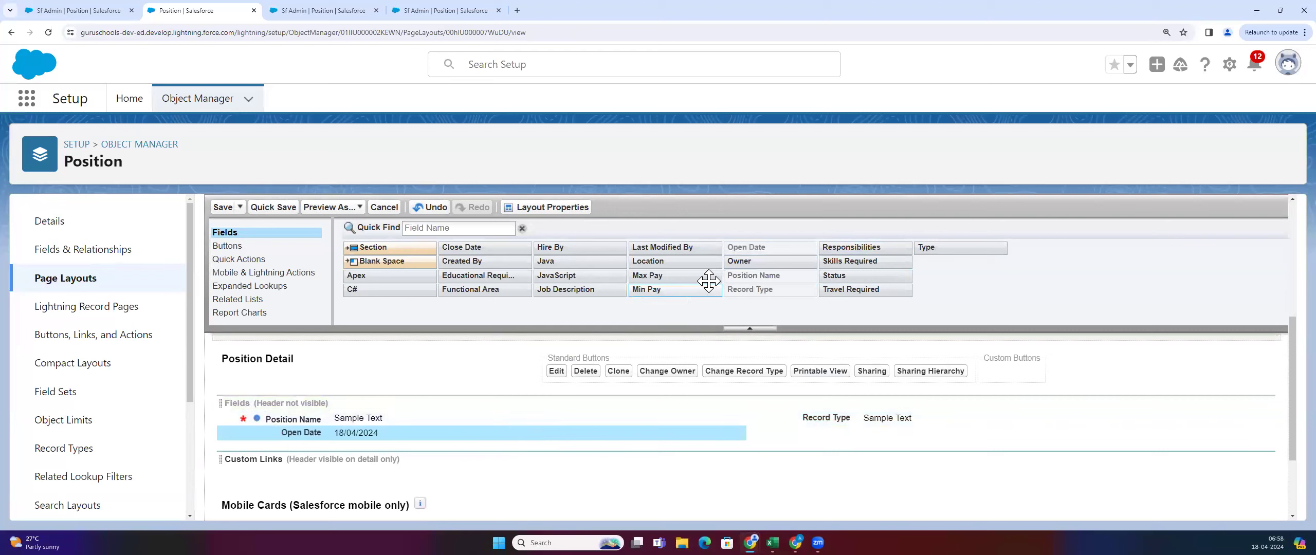
left_click_drag(480, 248, 446, 453)
left_click_drag(560, 248, 487, 465)
mouse_move(371, 247)
left_mouse_down()
mouse_move(376, 360)
mouse_move(391, 339)
mouse_move(373, 247)
left_mouse_up()
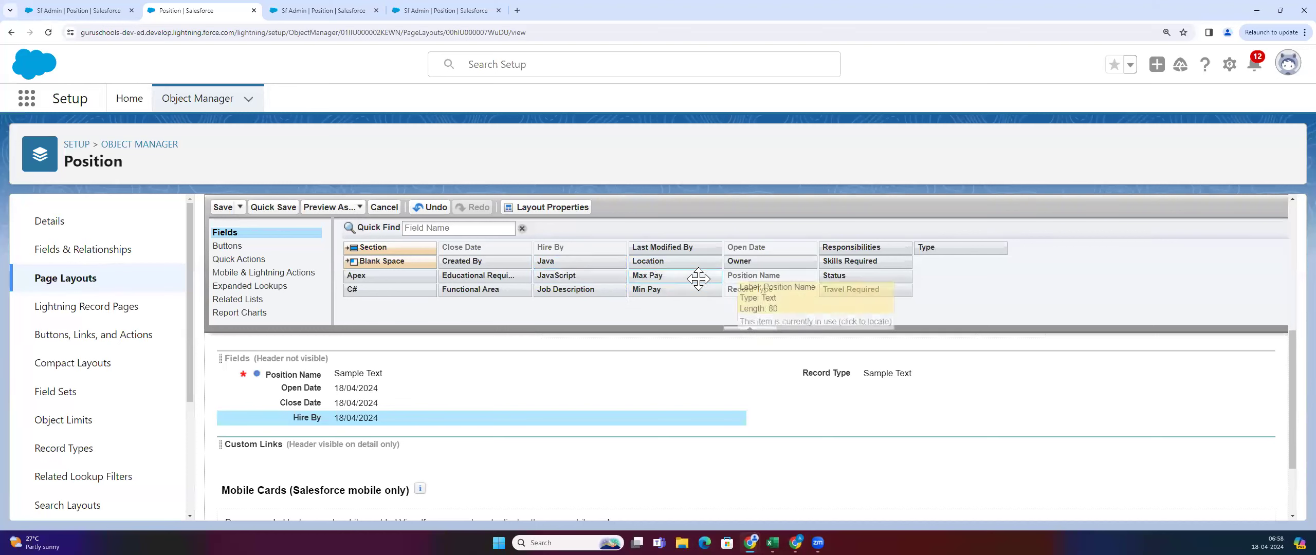
Add Min Pay, Max Pay, Status and Functional Area under Record Type, and Type under Hire By
left_click_drag(687, 294, 822, 390)
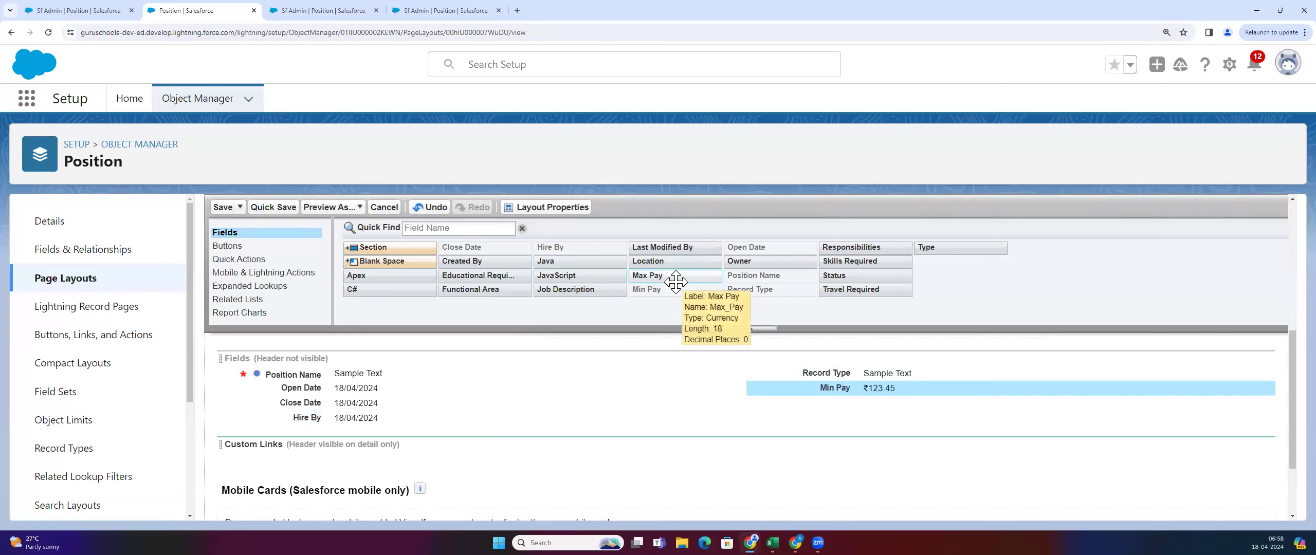
left_click_drag(676, 282, 822, 406)
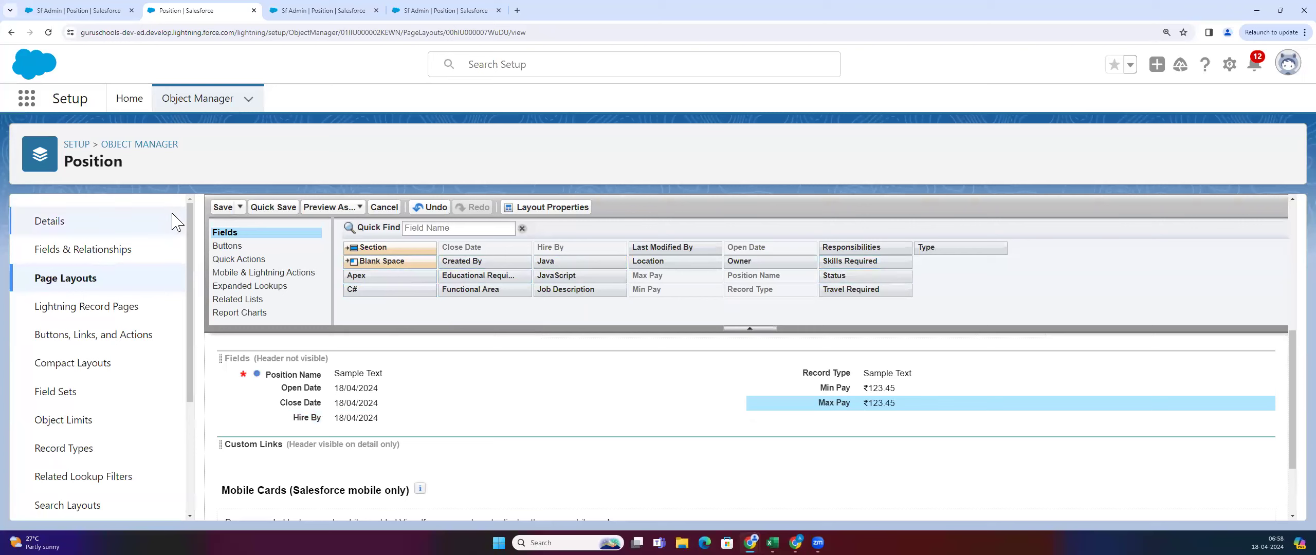
left_click_drag(868, 274, 929, 419)
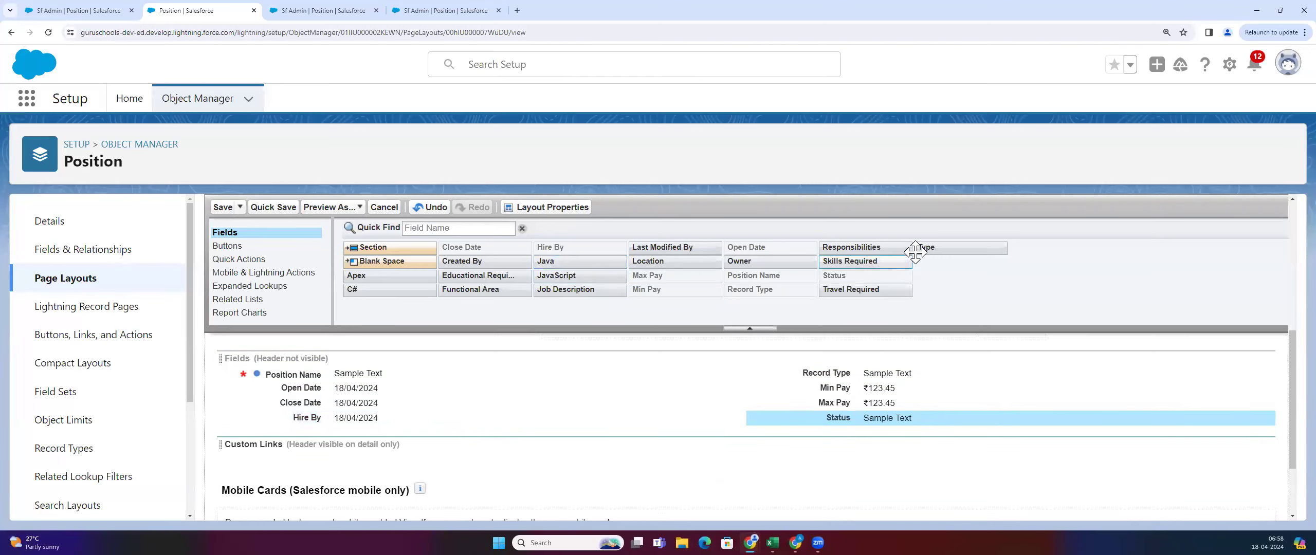
left_click_drag(894, 315, 495, 431)
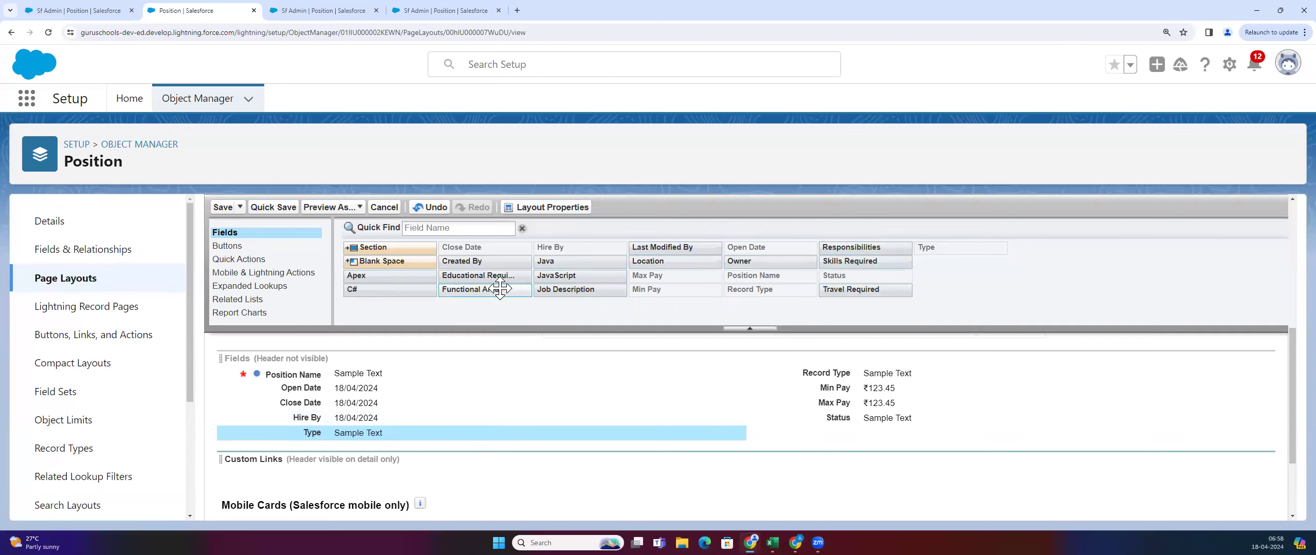
left_click_drag(500, 288, 848, 437)
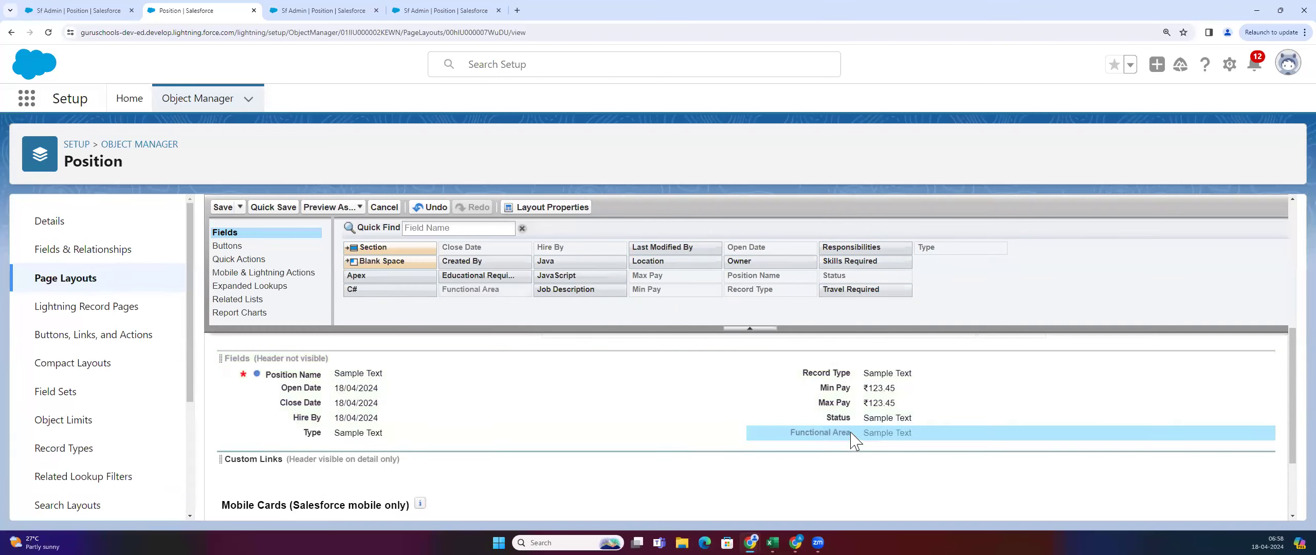
Add a one-column section named New Section below Fields, containing Job Description, Responsibilities and Skills Required
left_click_drag(362, 248, 397, 413)
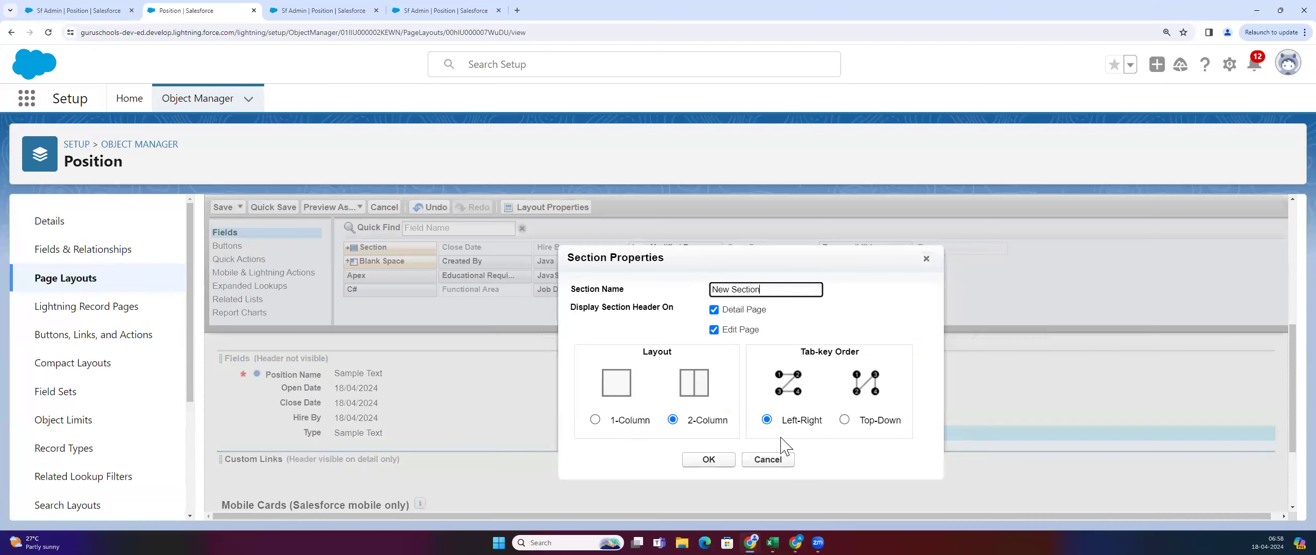
left_click(615, 426)
left_click(707, 459)
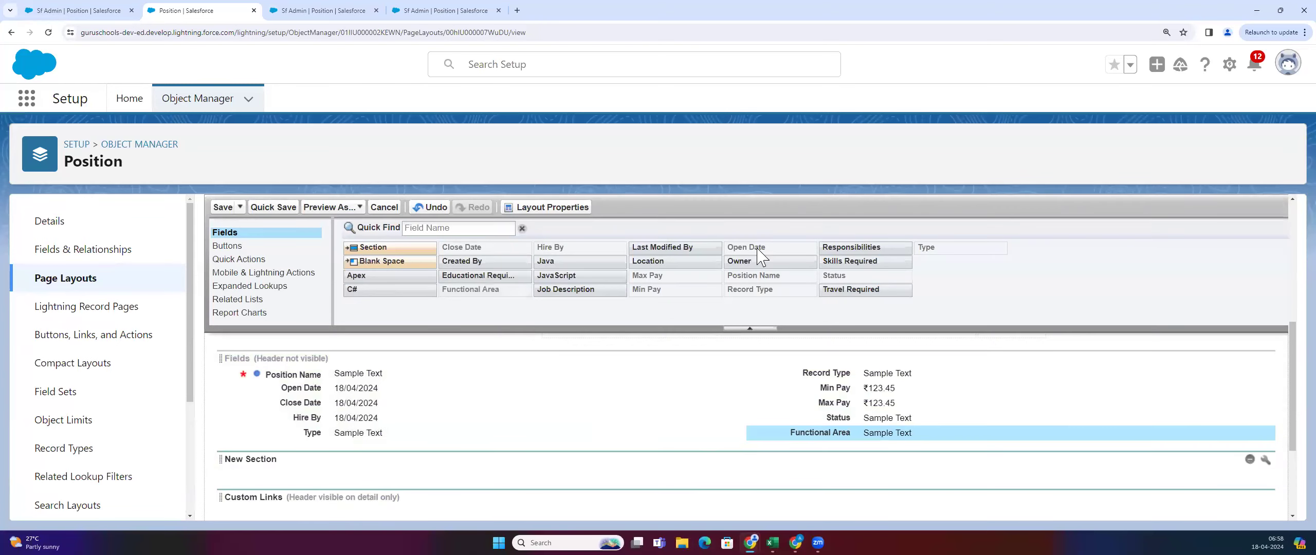
left_click_drag(566, 289, 572, 416)
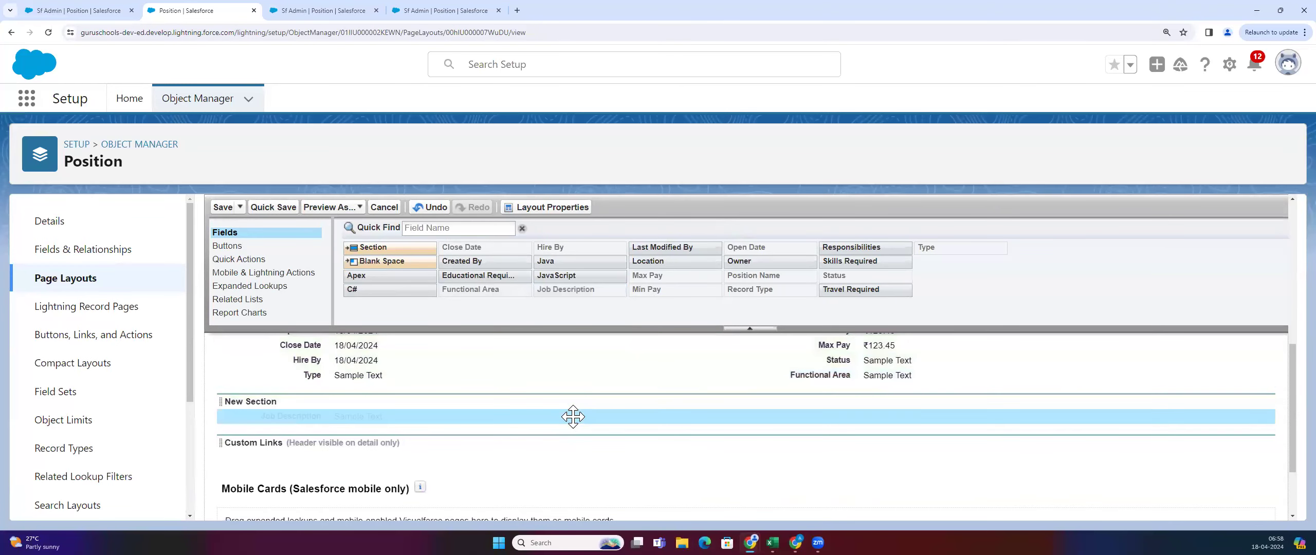
left_click_drag(838, 252, 664, 438)
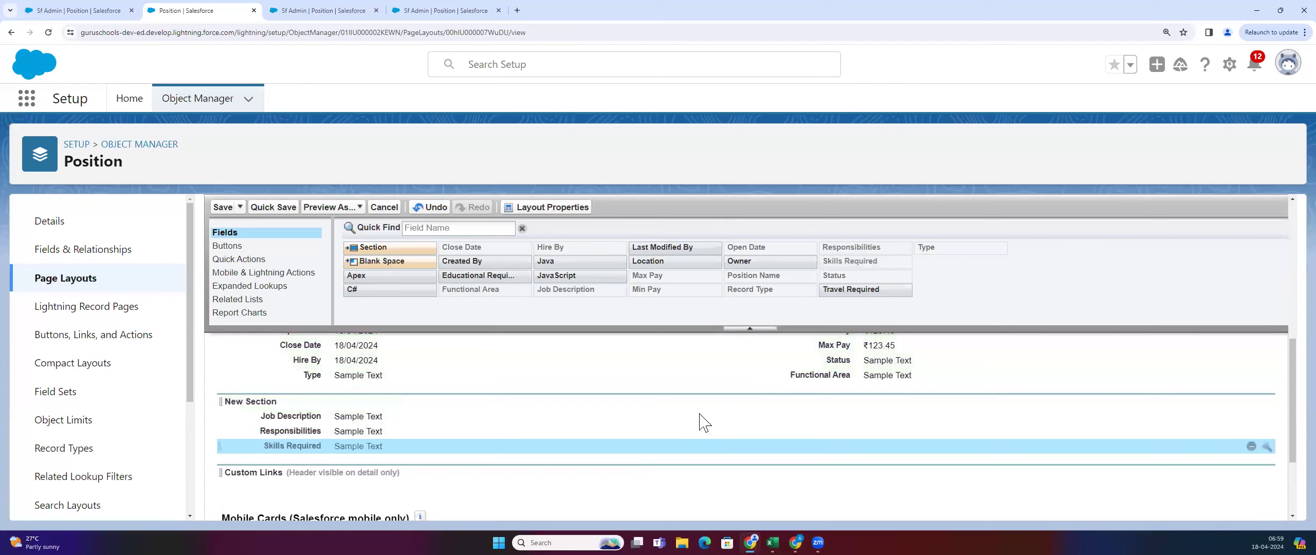
Add Travel Required under Status, add Educational Requirements to New Section, and move Functional Area beneath it
left_click_drag(856, 297, 848, 362)
scroll(534, 369, "down", 2)
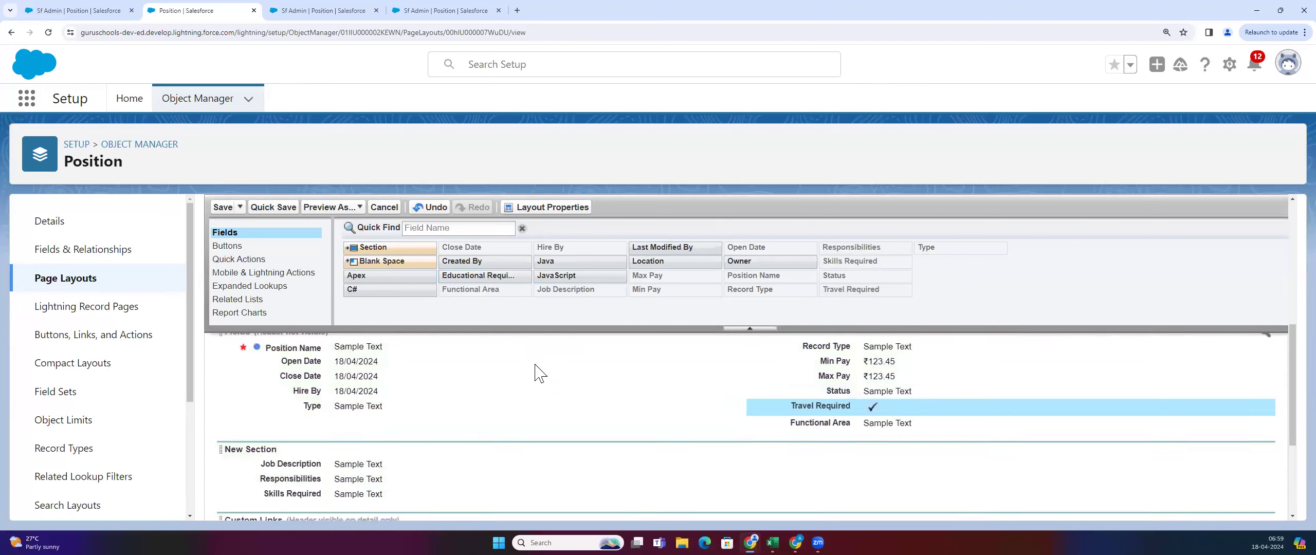
left_click_drag(492, 325, 455, 427)
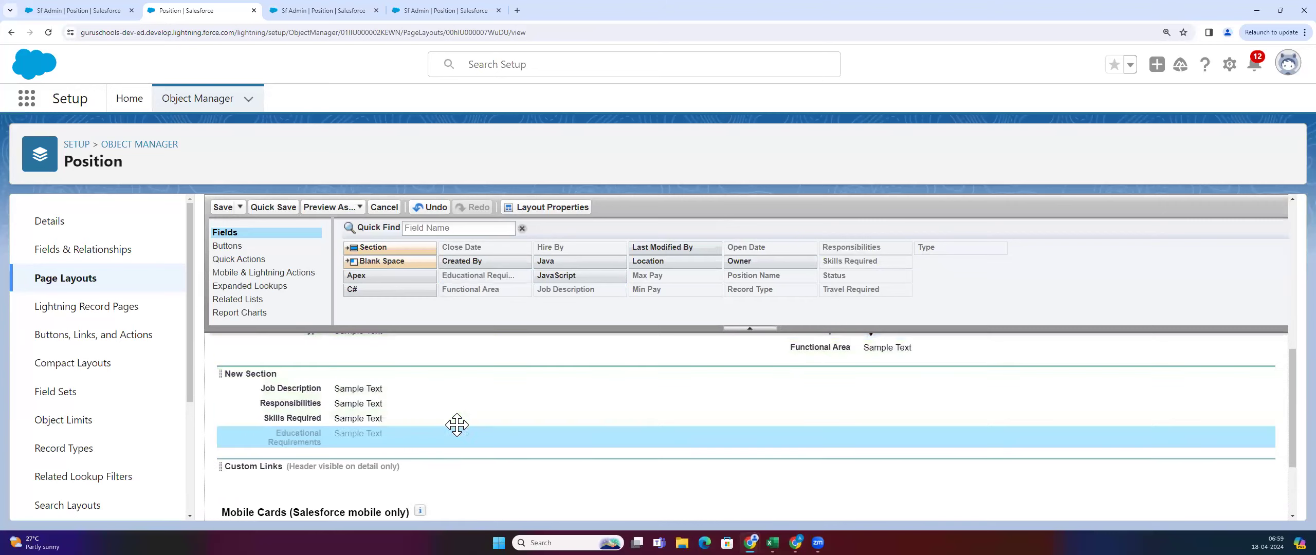
left_click_drag(852, 347, 717, 452)
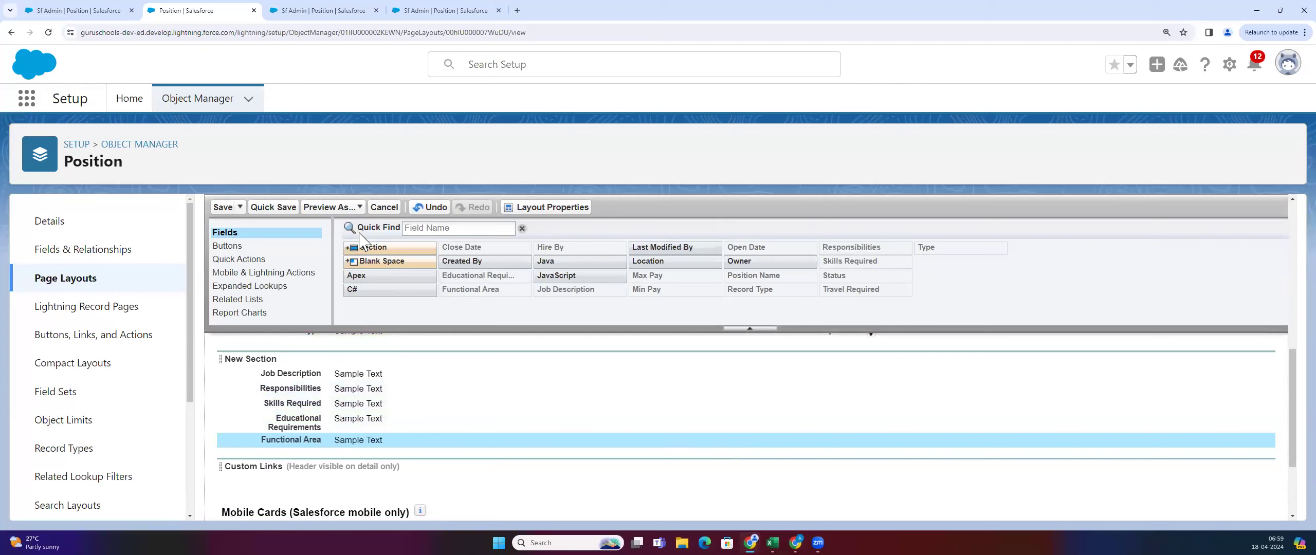
Add a two-column section named System Information below New Section, with Created By and Last Modified By side by side
left_click_drag(380, 252, 367, 464)
left_click_drag(422, 250, 387, 449)
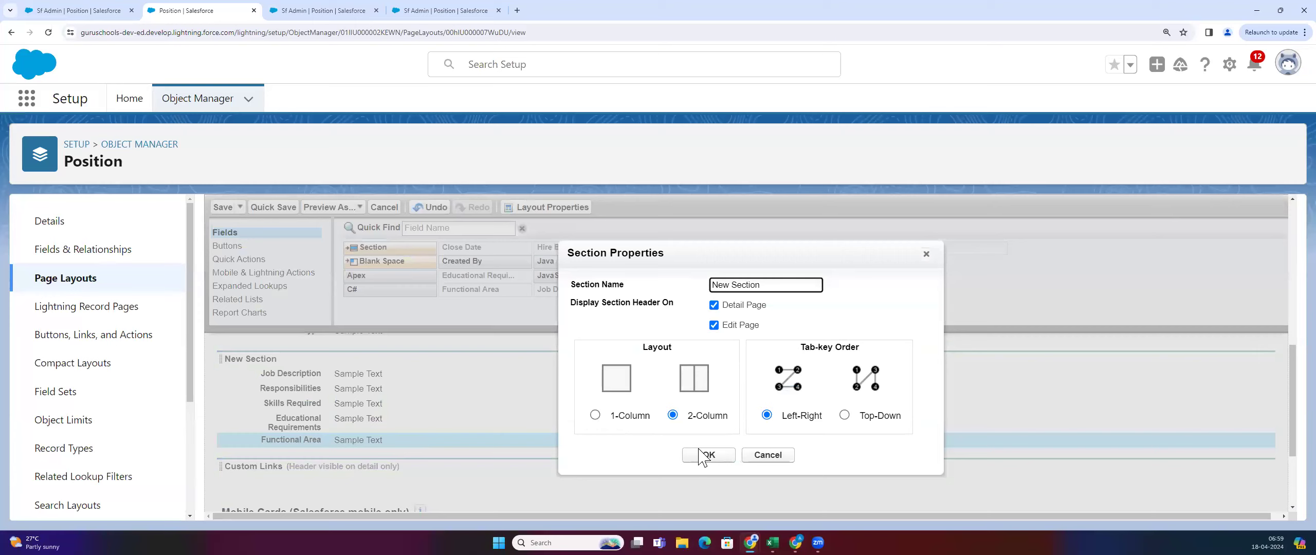
left_click_drag(788, 288, 633, 297)
type("System")
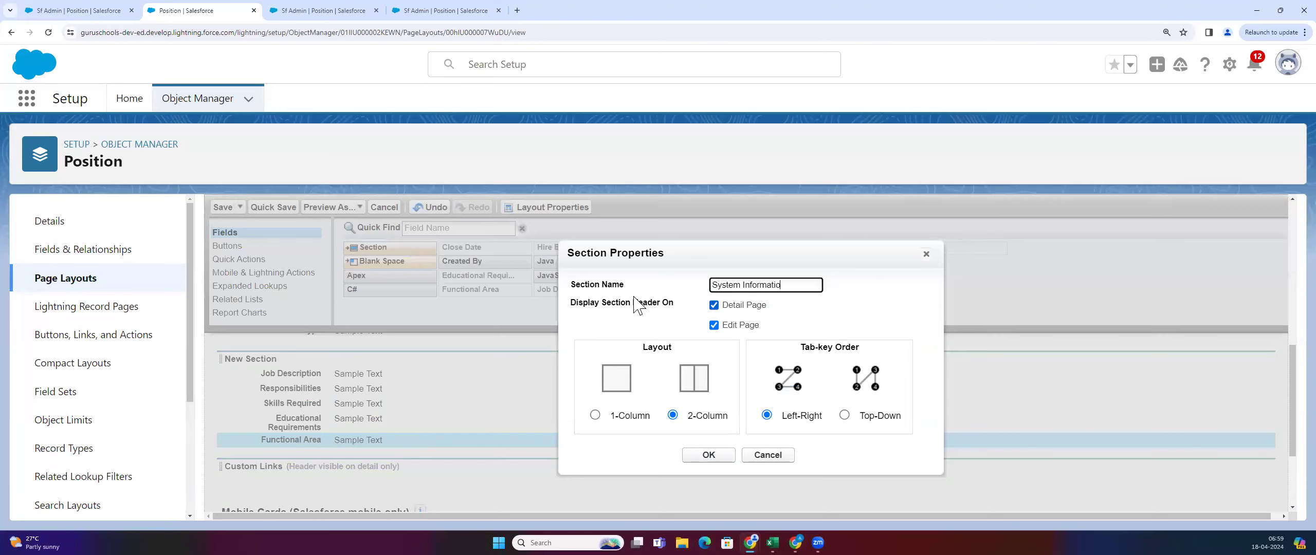
left_click(691, 456)
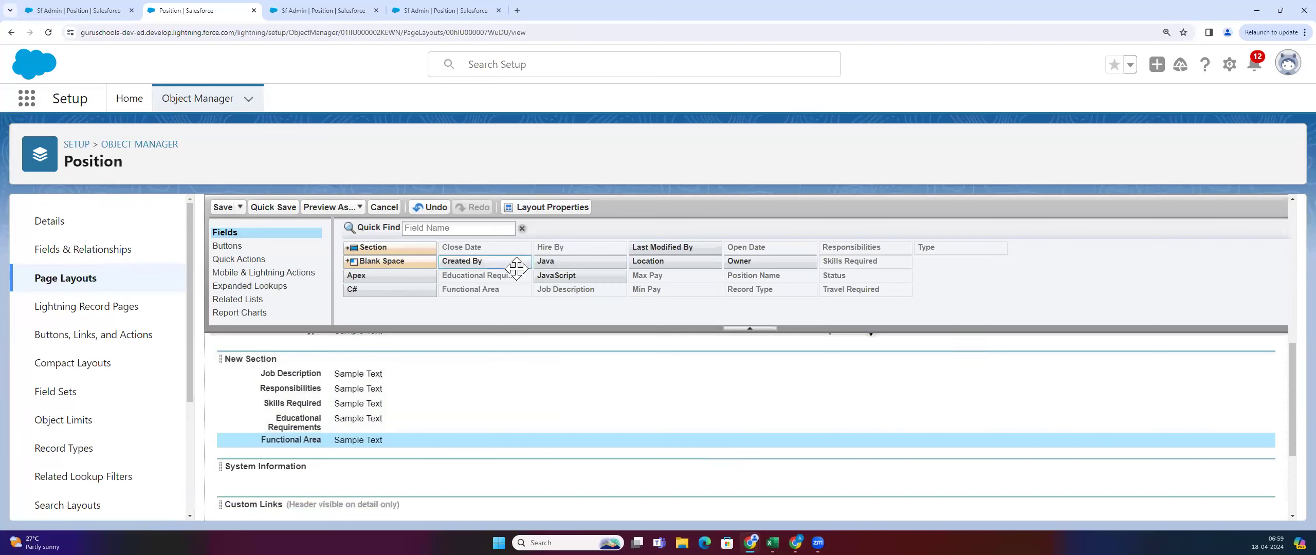
left_click_drag(494, 261, 421, 486)
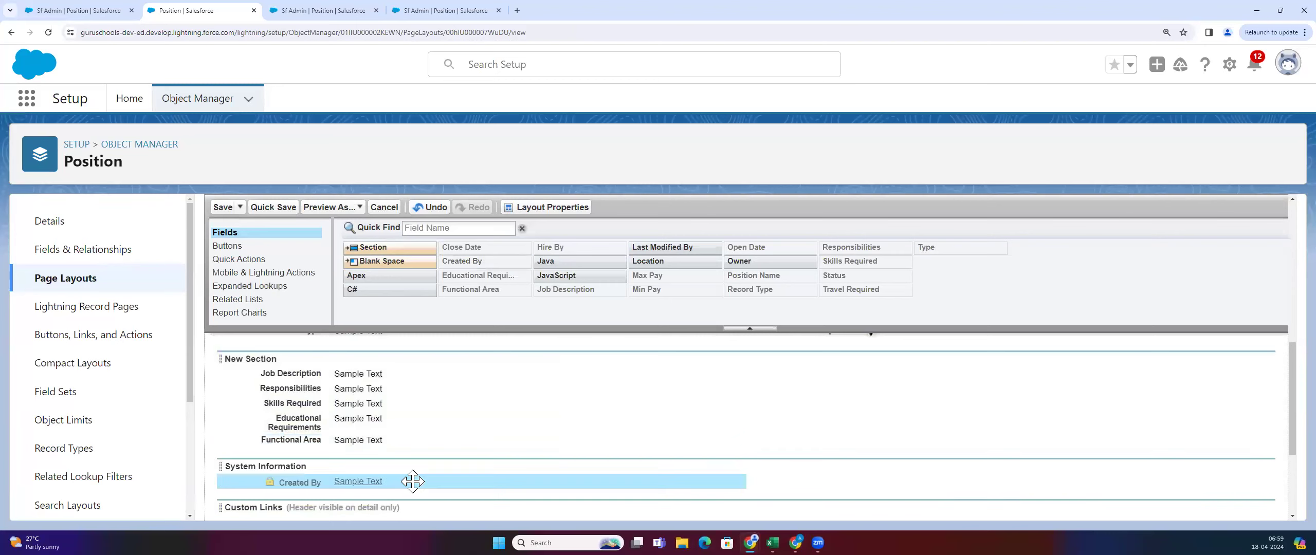
left_click_drag(707, 251, 729, 455)
Add Location under Type and Owner under Travel Required, and save the layout
scroll(717, 424, "up", 1)
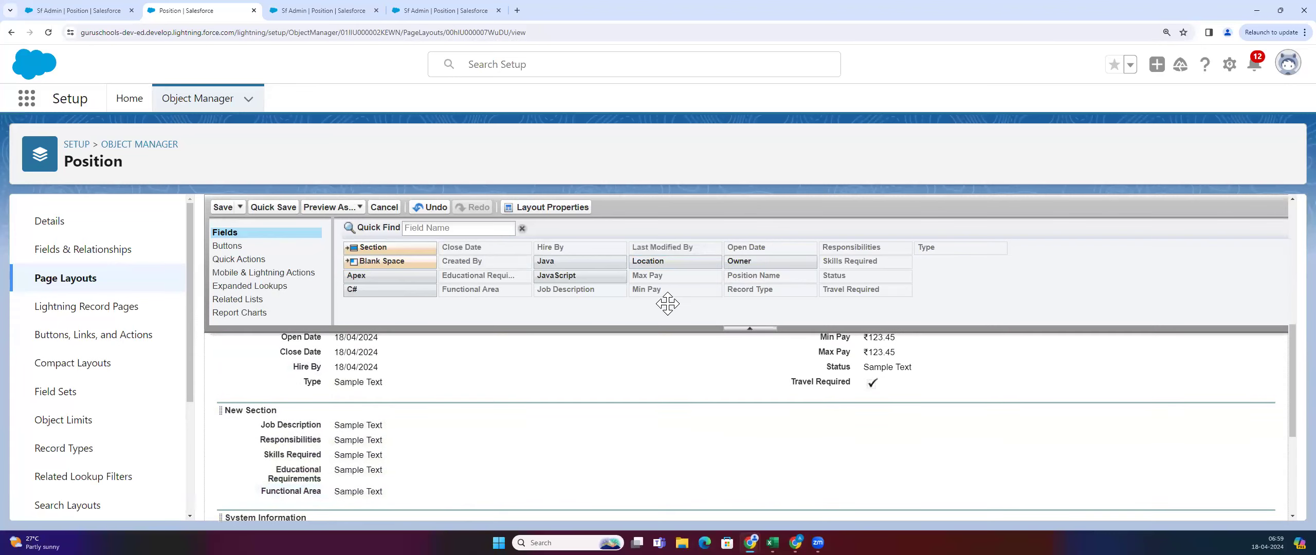
left_click_drag(661, 261, 484, 397)
left_click_drag(383, 505, 693, 373)
scroll(743, 440, "up", 2)
left_click_drag(771, 263, 833, 386)
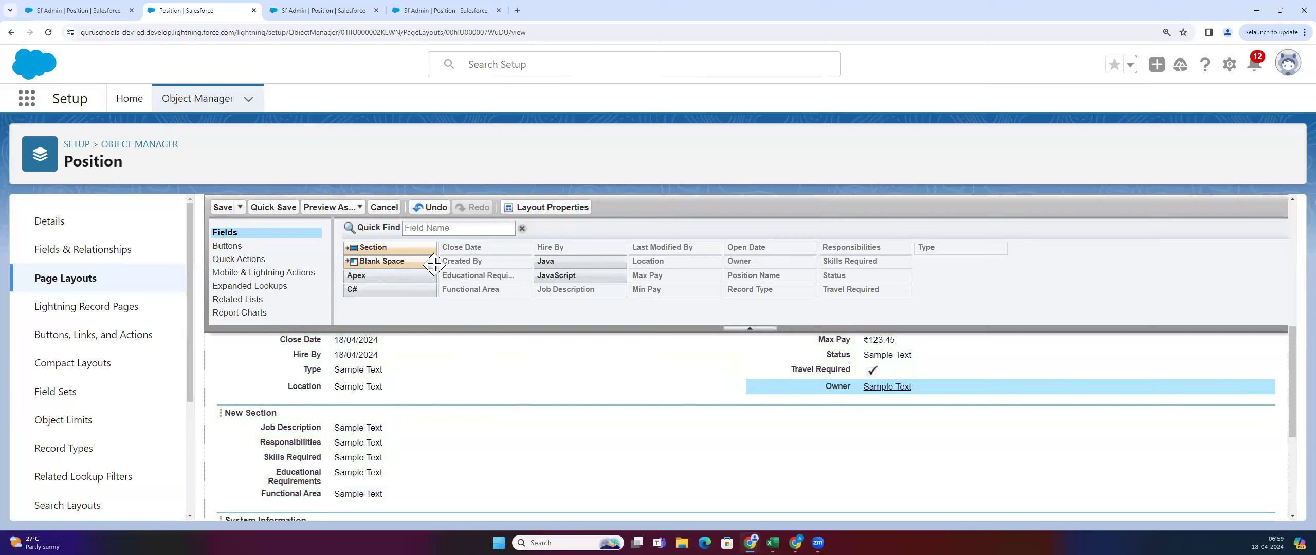
scroll(1045, 296, "down", 3)
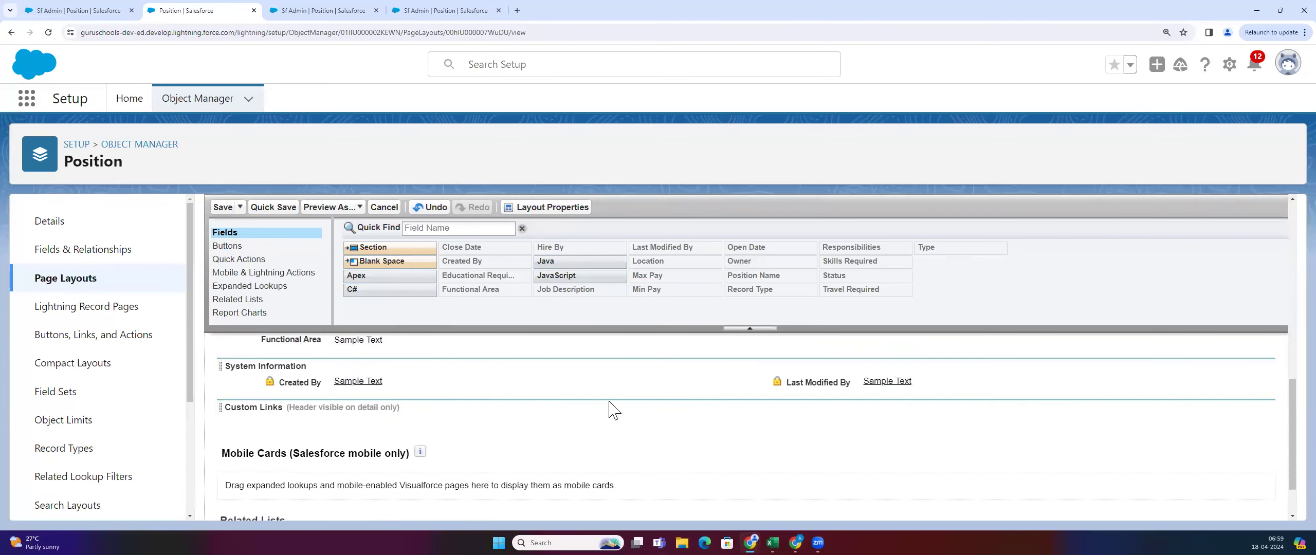
scroll(329, 452, "up", 4)
scroll(329, 453, "up", 3)
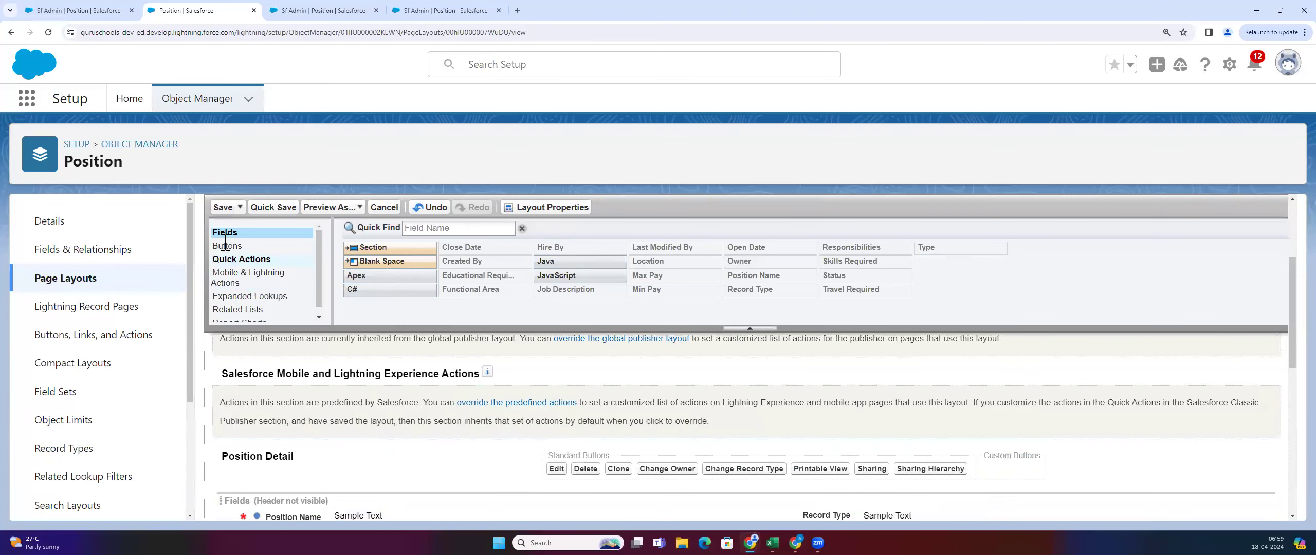
left_click(222, 208)
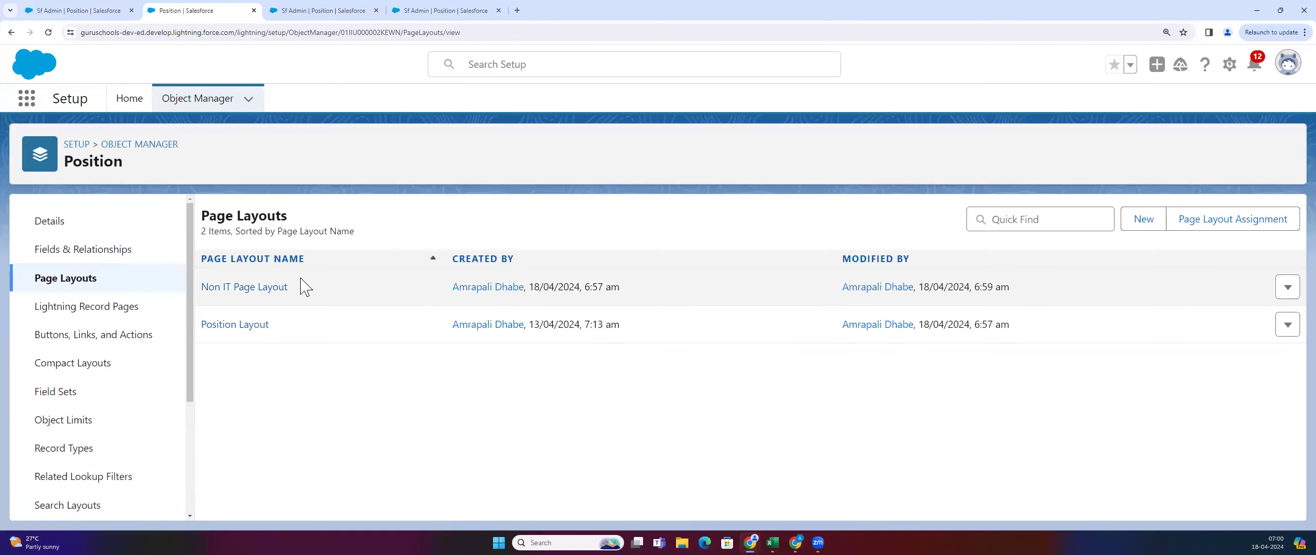
left_click_drag(305, 346, 196, 373)
left_click_drag(322, 294, 174, 304)
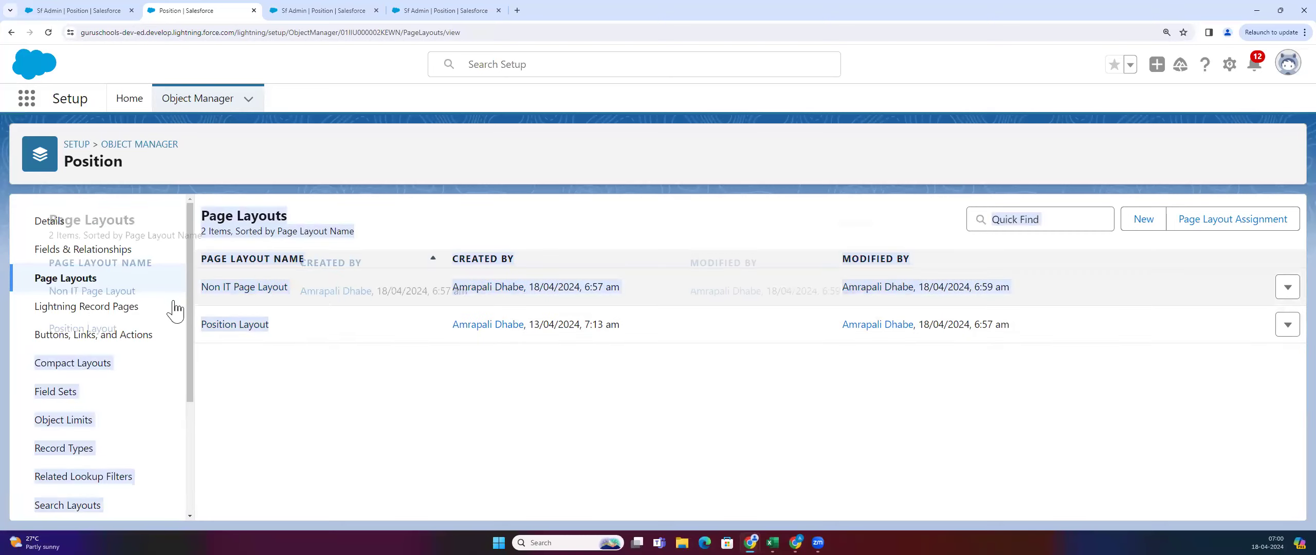
left_click(550, 247)
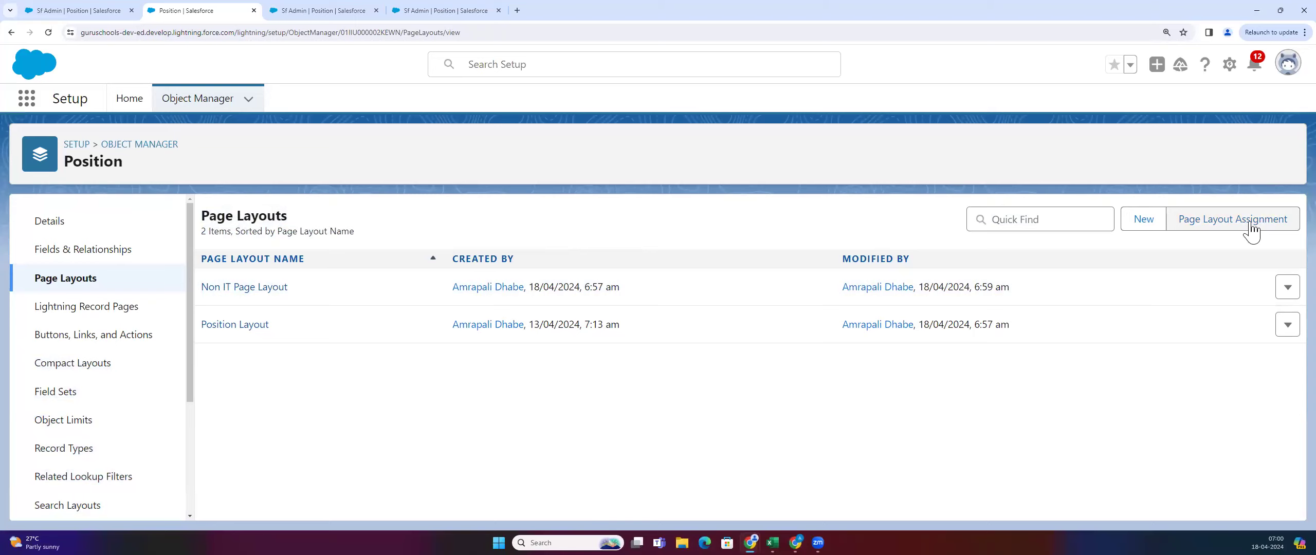
Open the Position object's page layout assignments for editing
left_click(1219, 233)
left_click(1225, 221)
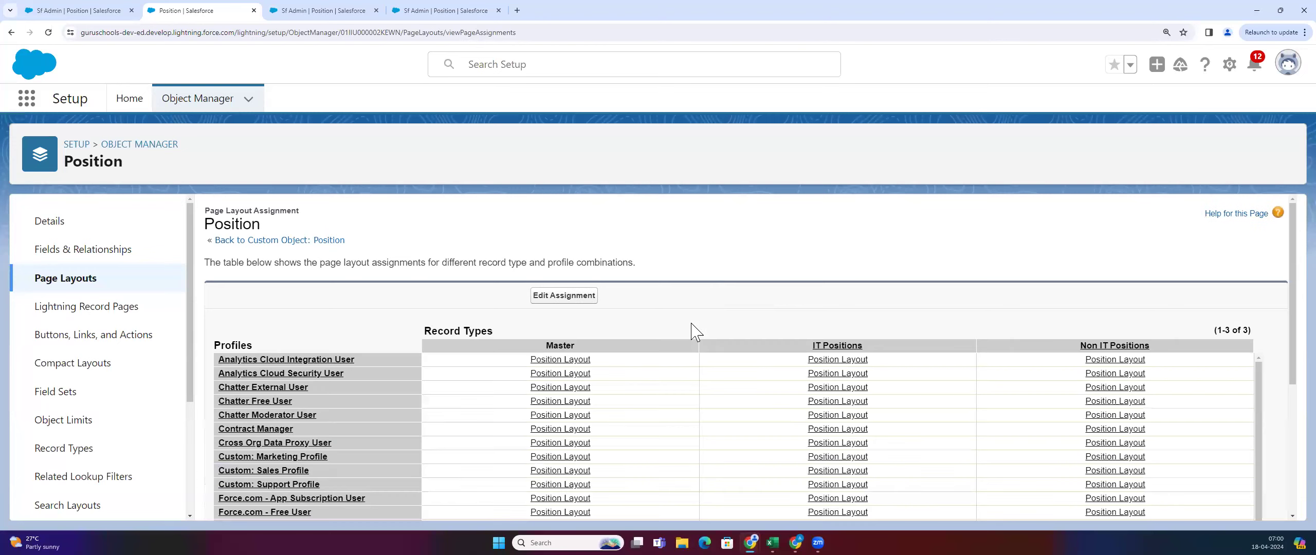
scroll(569, 292, "down", 1)
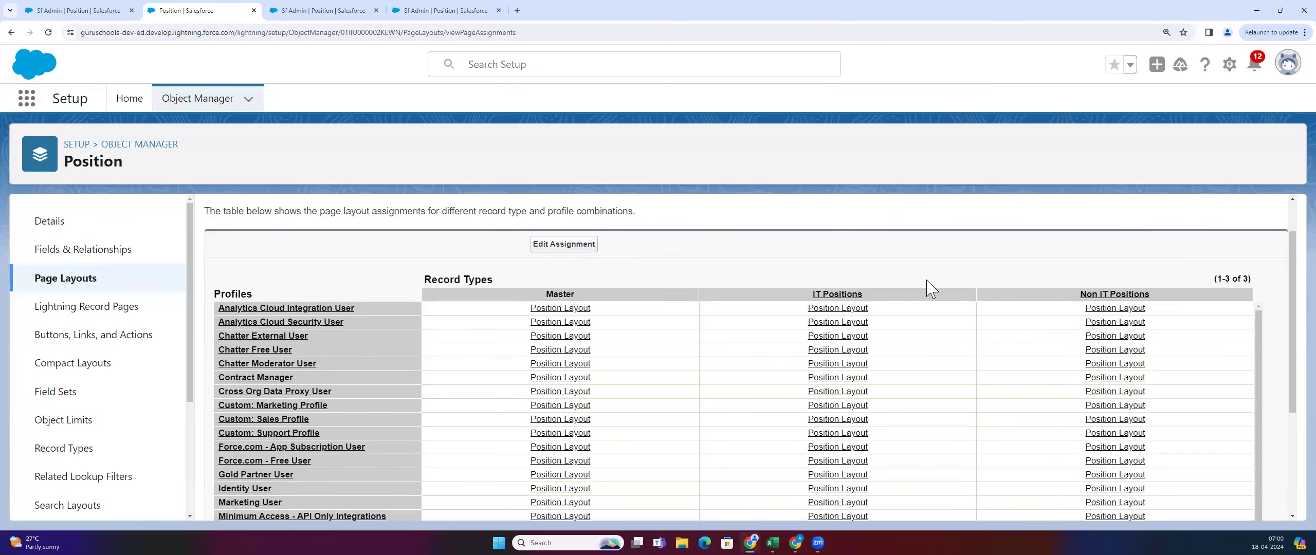
left_click_drag(906, 405, 1102, 388)
left_click_drag(1212, 334, 1225, 484)
left_click(1025, 270)
left_click(564, 244)
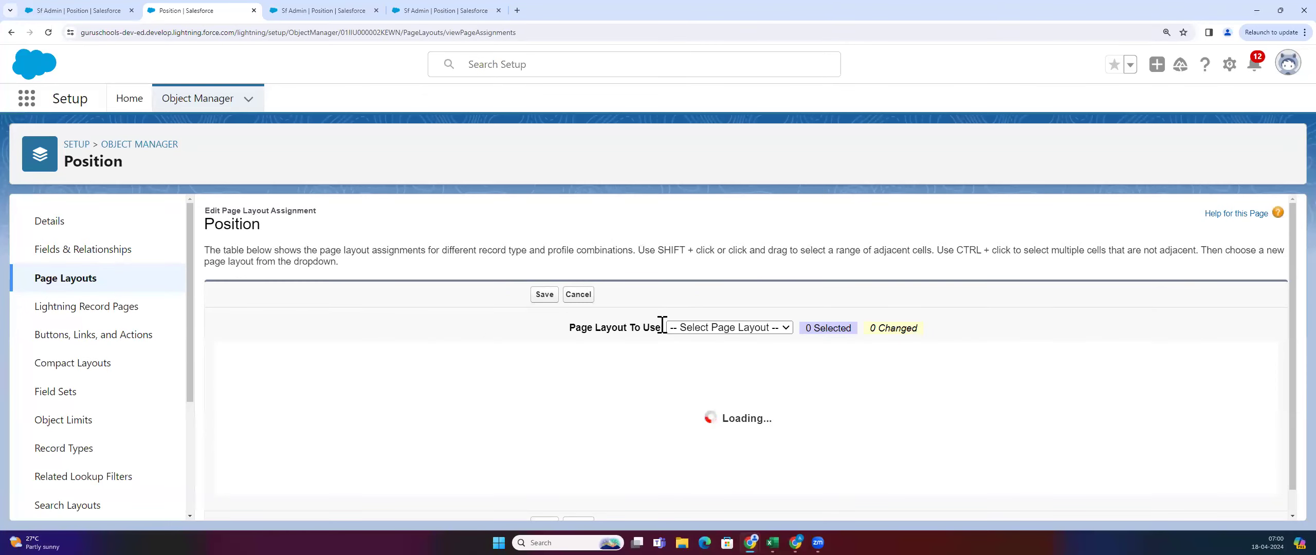
scroll(905, 323, "down", 2)
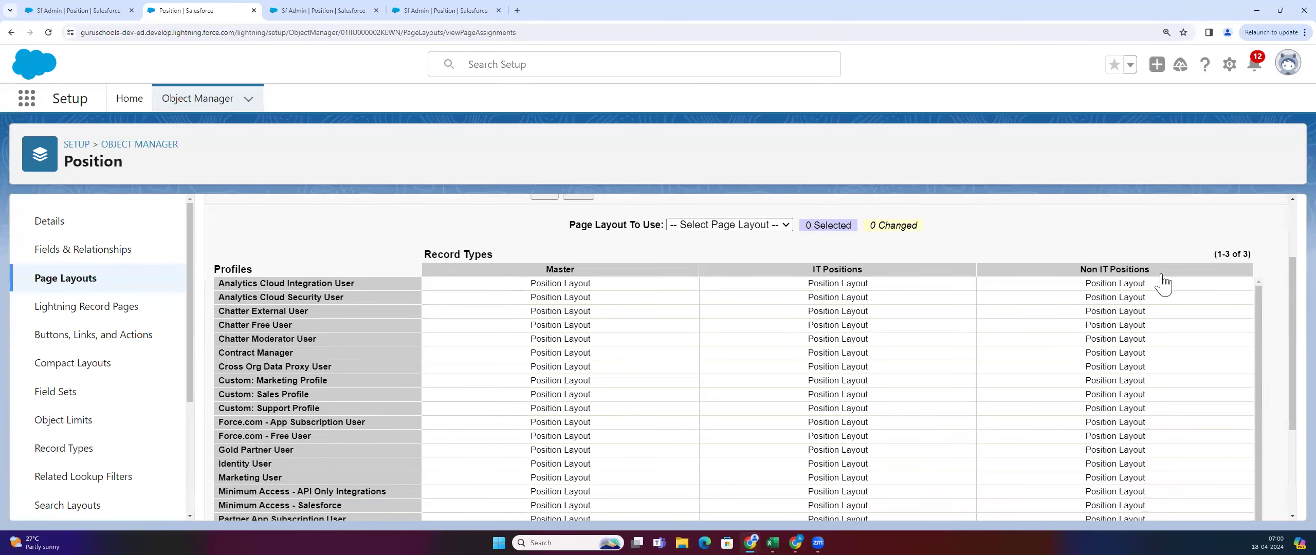
Assign Non IT Page Layout to the Analytics Cloud Integration User profile for the Non IT Positions record type
left_click(1160, 285)
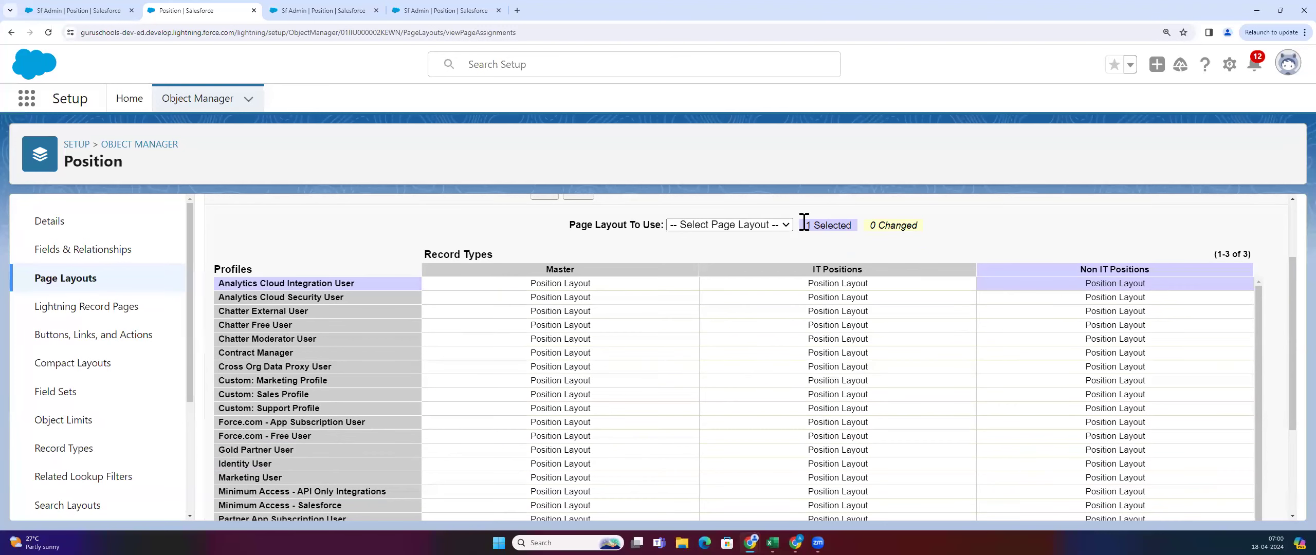
left_click(781, 224)
left_click(714, 250)
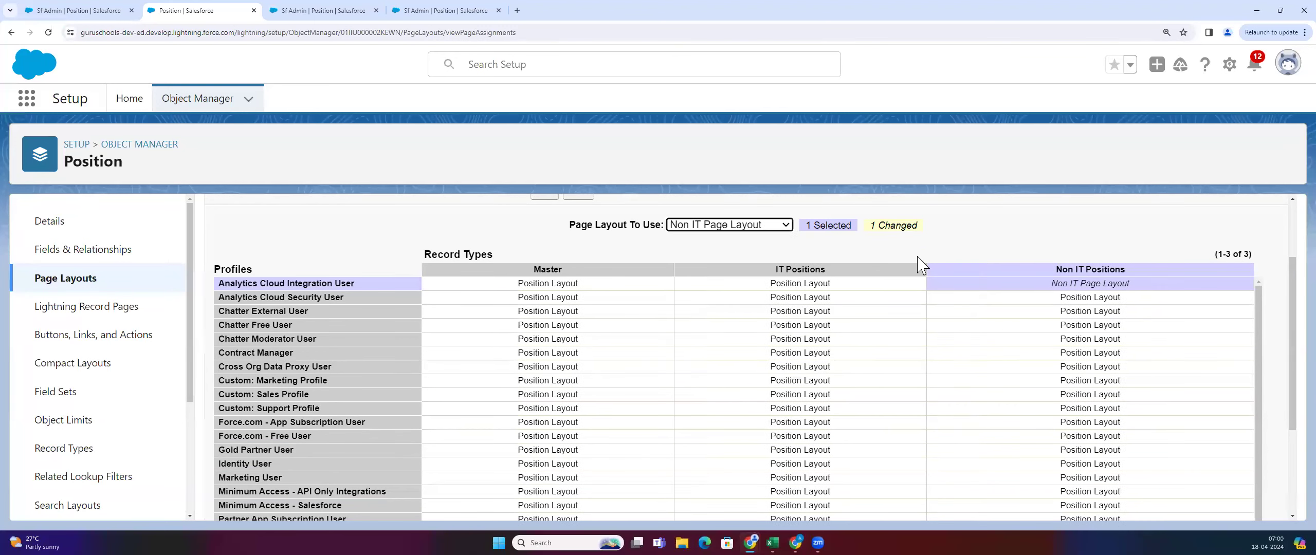
left_click(1055, 234)
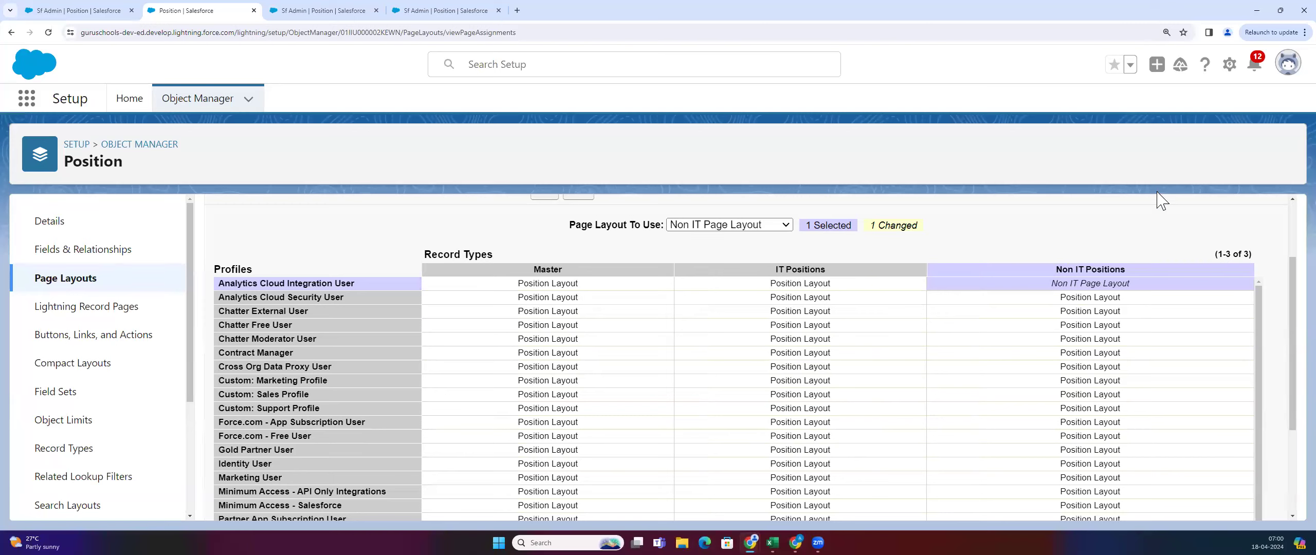
scroll(1149, 221, "down", 5)
scroll(1172, 373, "up", 5)
left_click_drag(1175, 351, 1192, 209)
scroll(1218, 329, "down", 5)
left_click(1151, 465)
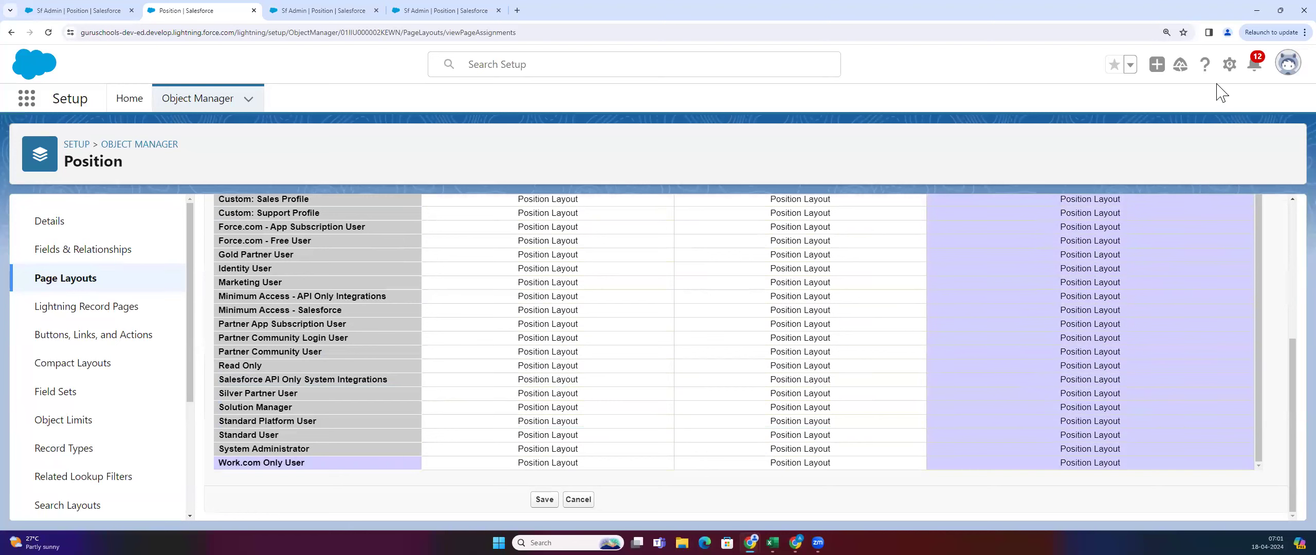
left_click_drag(1205, 463, 1254, 339)
left_click_drag(1283, 426, 1285, 335)
left_click_drag(1180, 493, 1115, 301)
Assign Non IT Page Layout for Non IT Positions to all profiles from Chatter Free User through Work.com Only User
left_click(1116, 298)
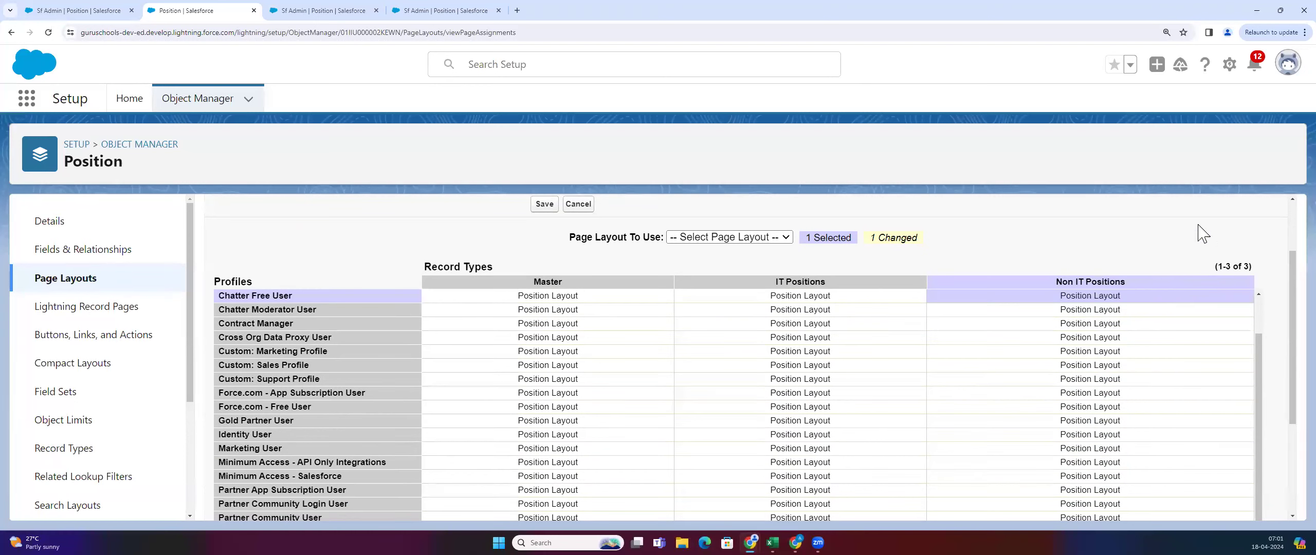
left_click_drag(1164, 304, 1249, 449)
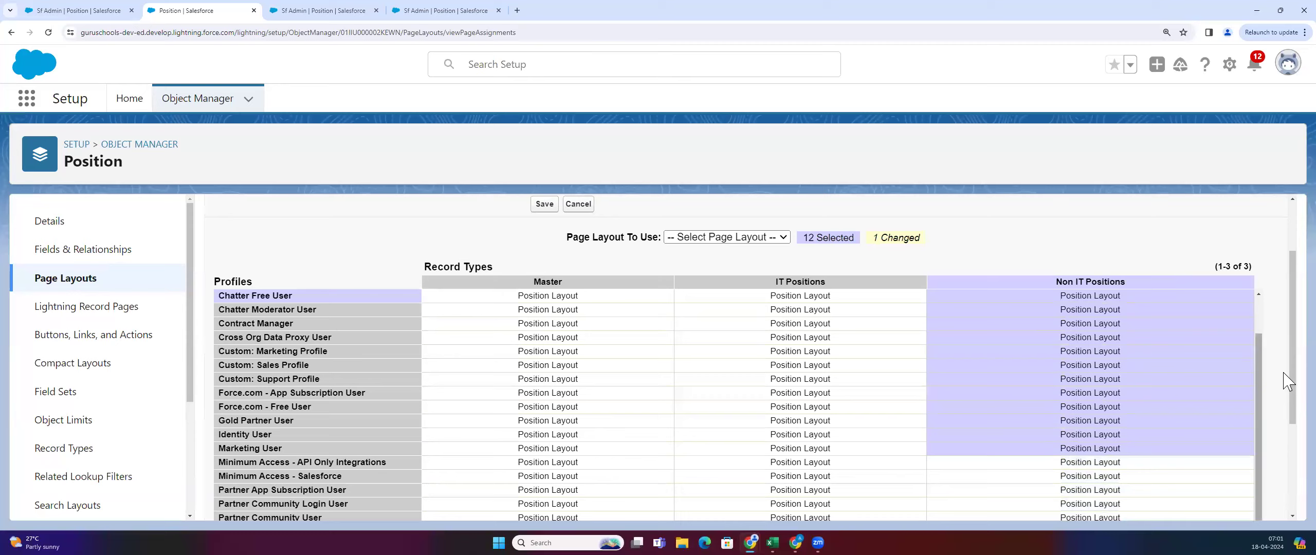
left_click_drag(1290, 367, 1289, 465)
left_click_drag(1190, 301, 1151, 480)
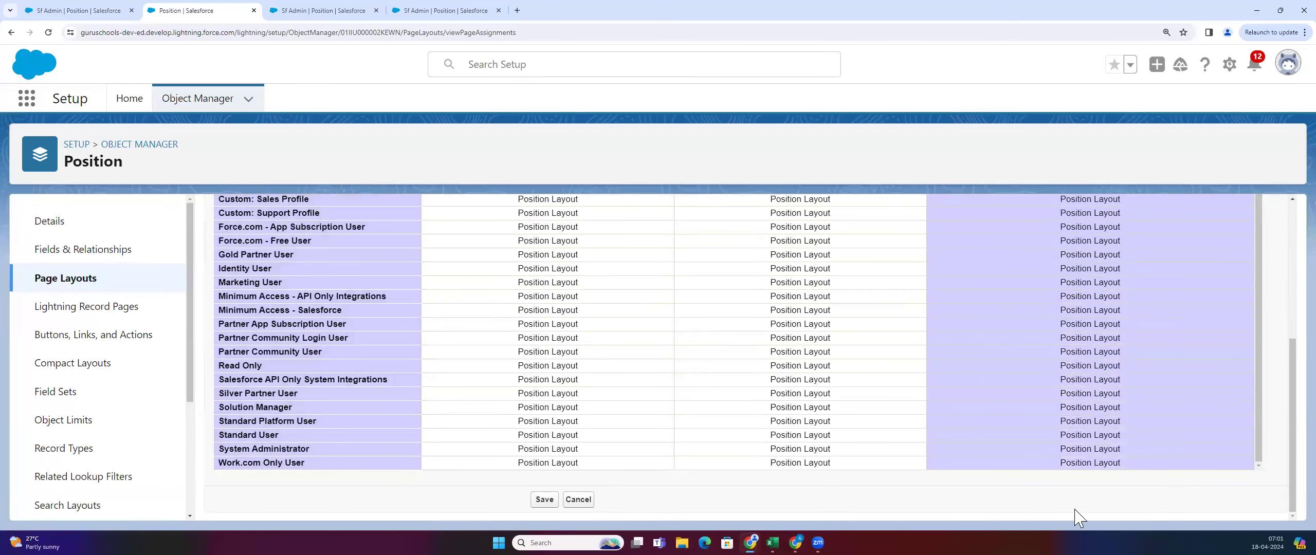
scroll(963, 332, "up", 10)
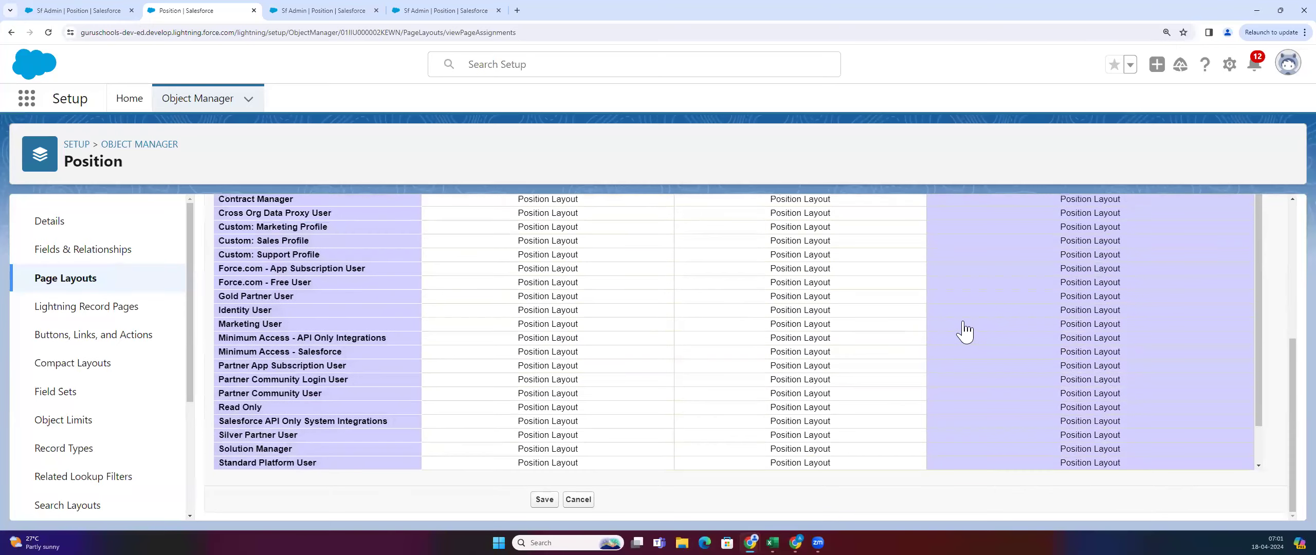
left_click(762, 277)
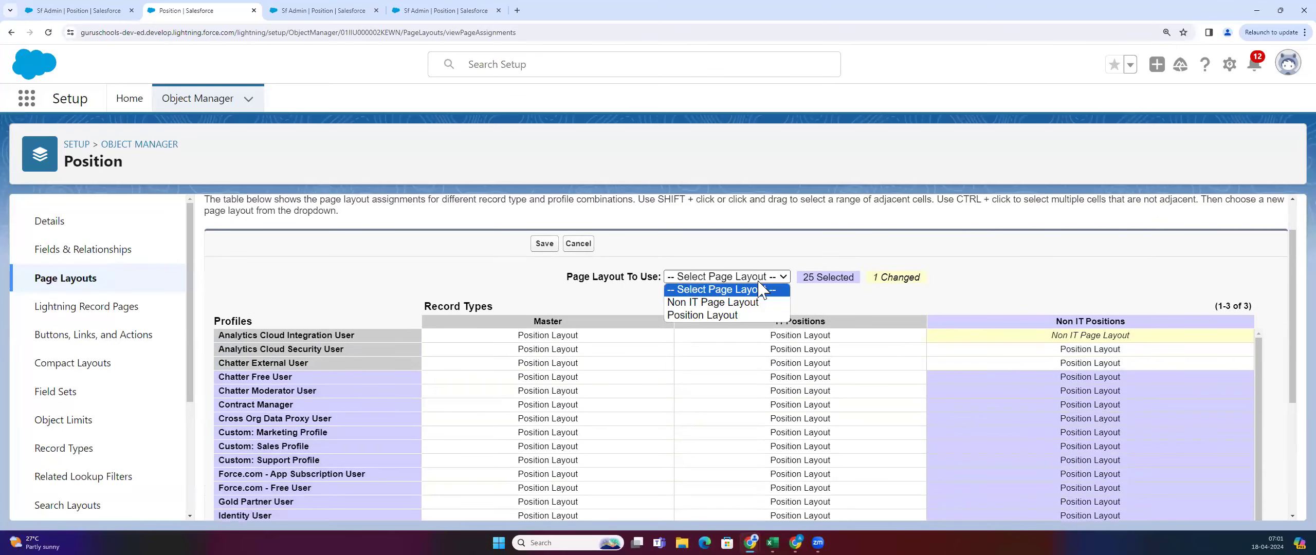
left_click(751, 301)
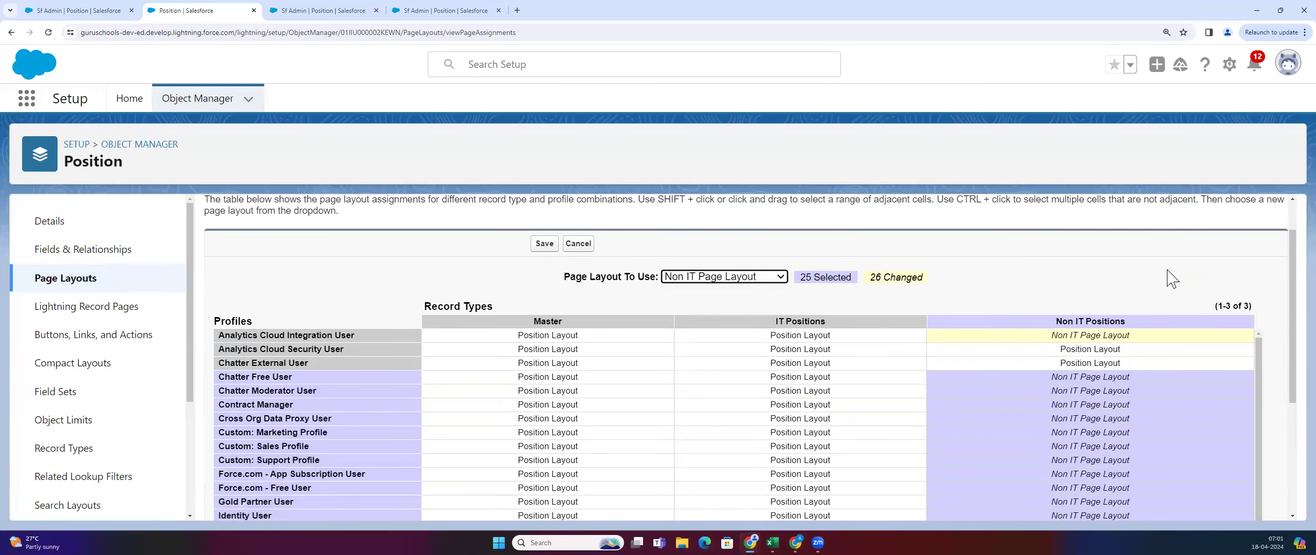
Assign Non IT Page Layout for Non IT Positions to the Analytics Cloud Security User and Chatter External User profiles
left_click(1142, 350)
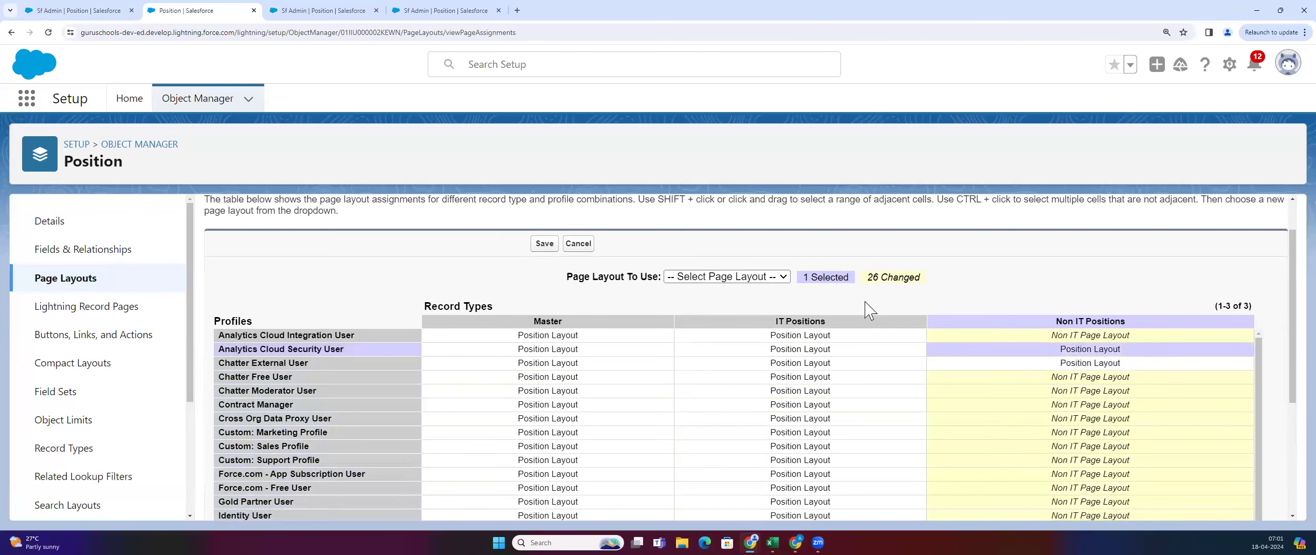
left_click(771, 279)
left_click(753, 300)
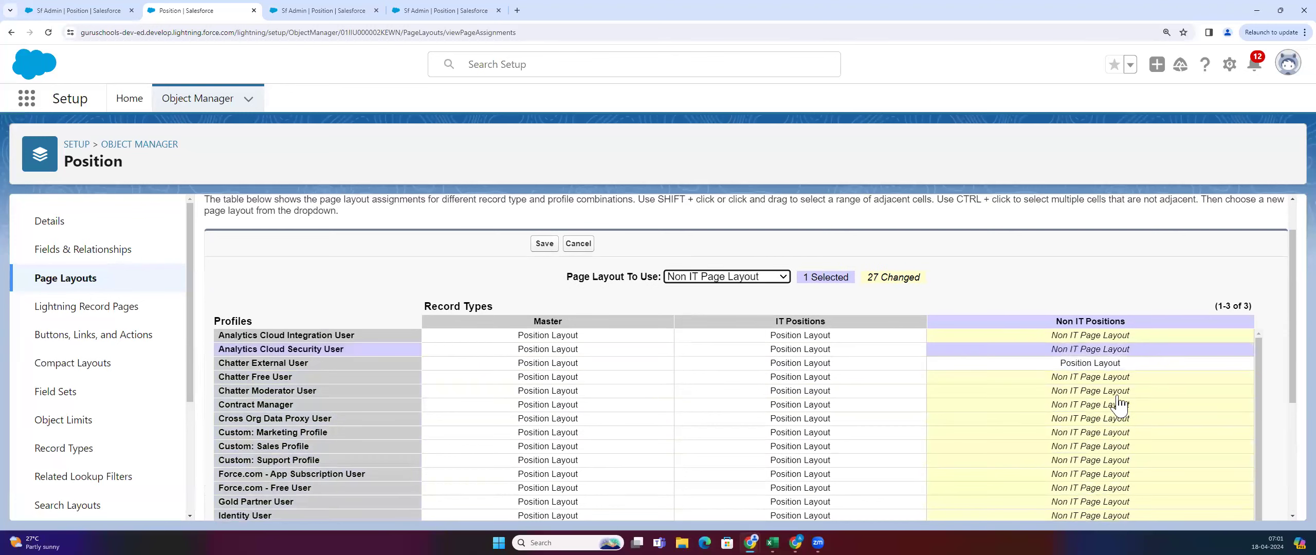
left_click(1113, 363)
left_click(753, 277)
left_click(735, 304)
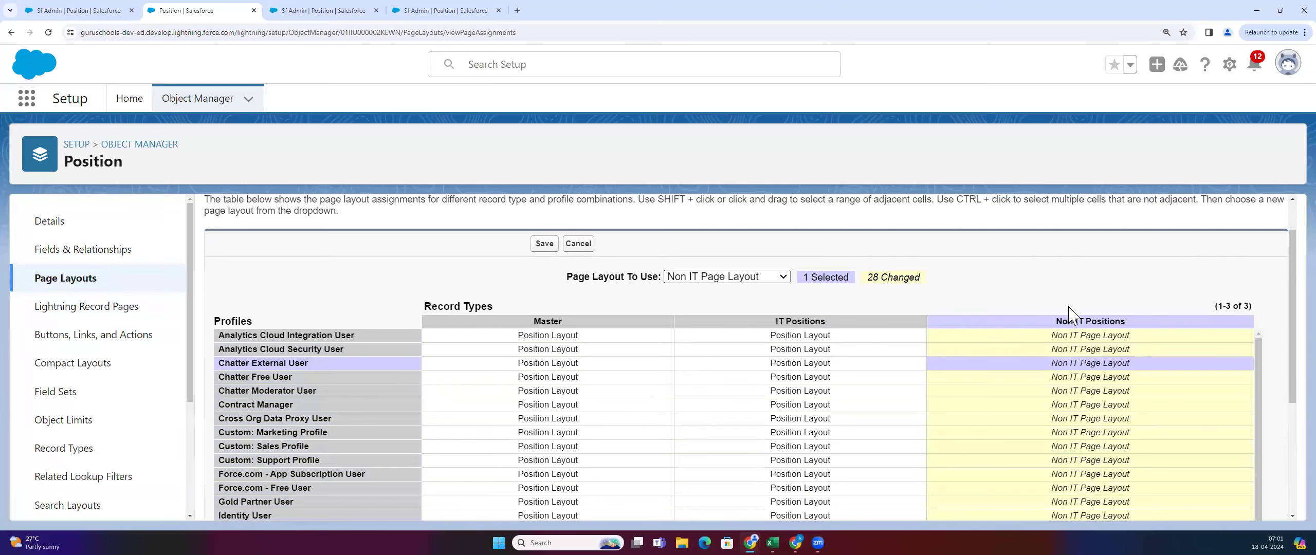
Check the Non IT Positions column across all profiles and save the page layout assignments
scroll(1064, 411, "down", 3)
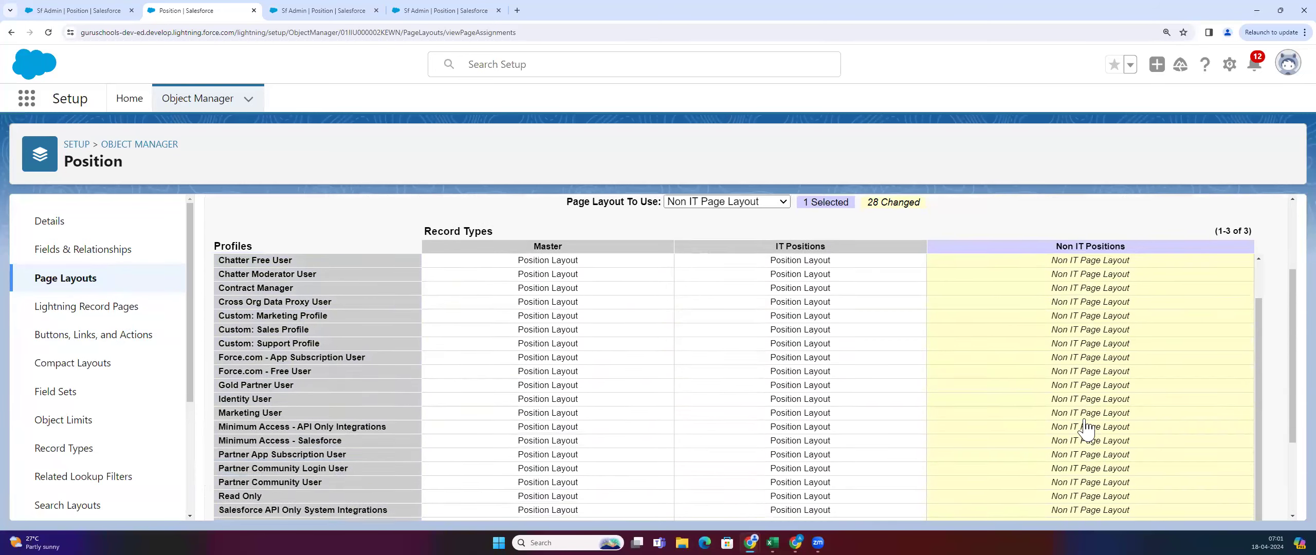
scroll(1086, 429, "down", 3)
scroll(1119, 420, "up", 6)
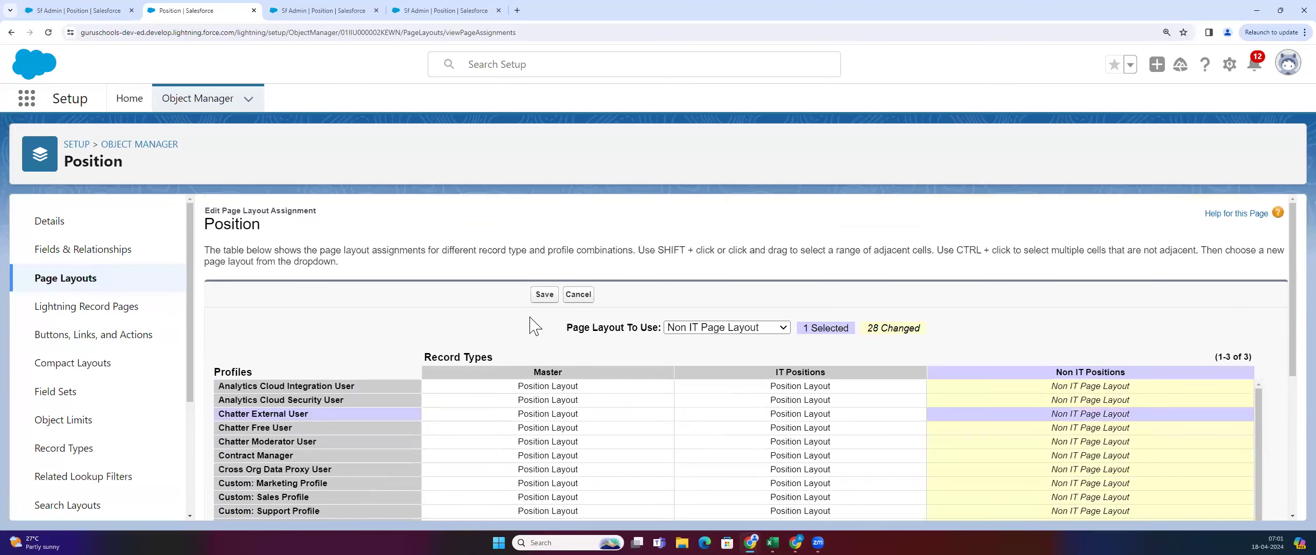
left_click(541, 296)
left_click(542, 298)
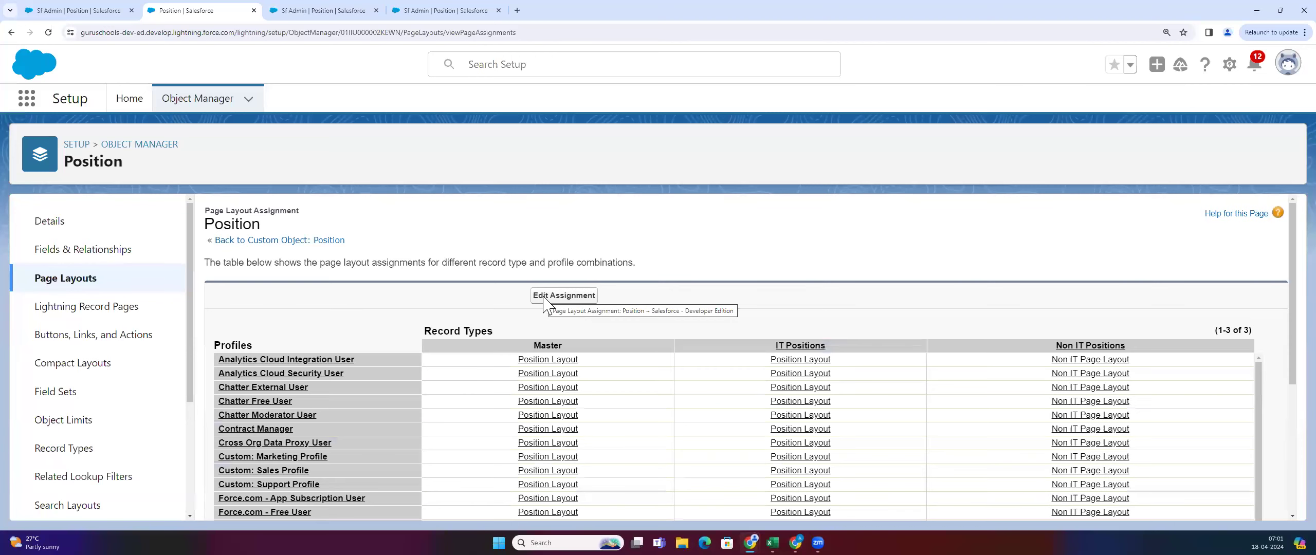
Reload the Recruiting App's Positions list and open the Sf Admin record
left_click(82, 11)
left_click(104, 33)
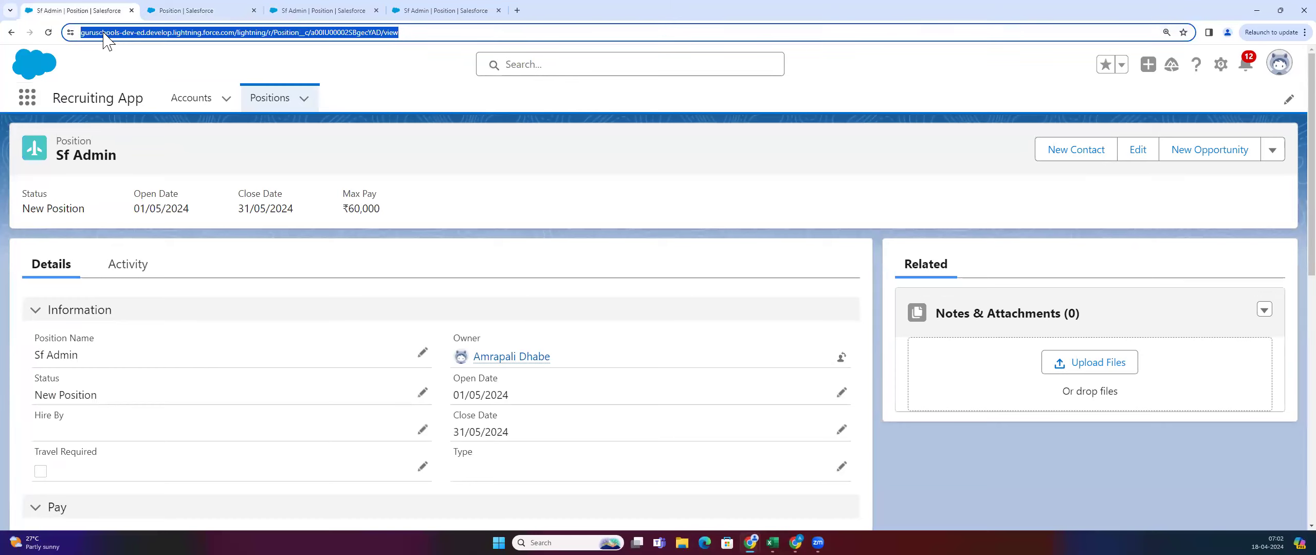
key("Return")
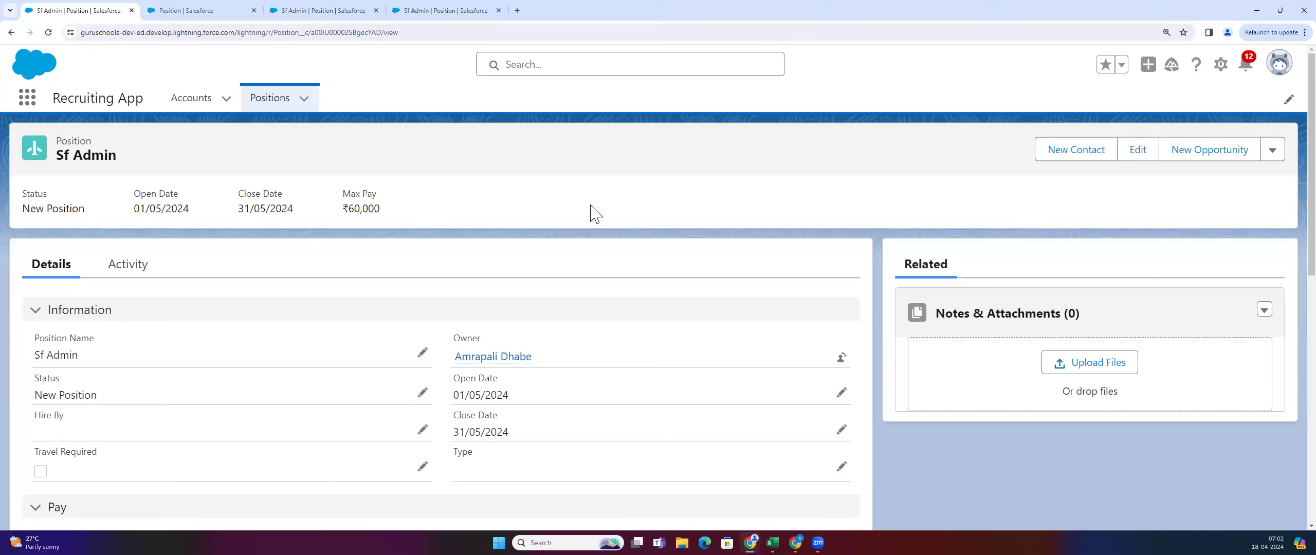
left_click(275, 106)
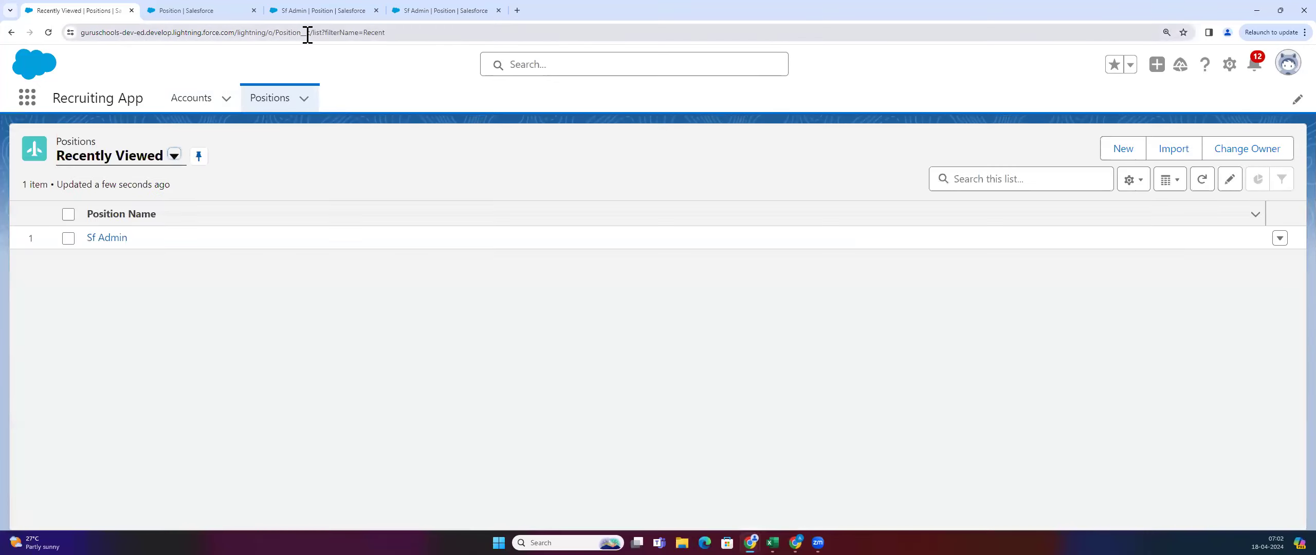
left_click(308, 36)
key("Return")
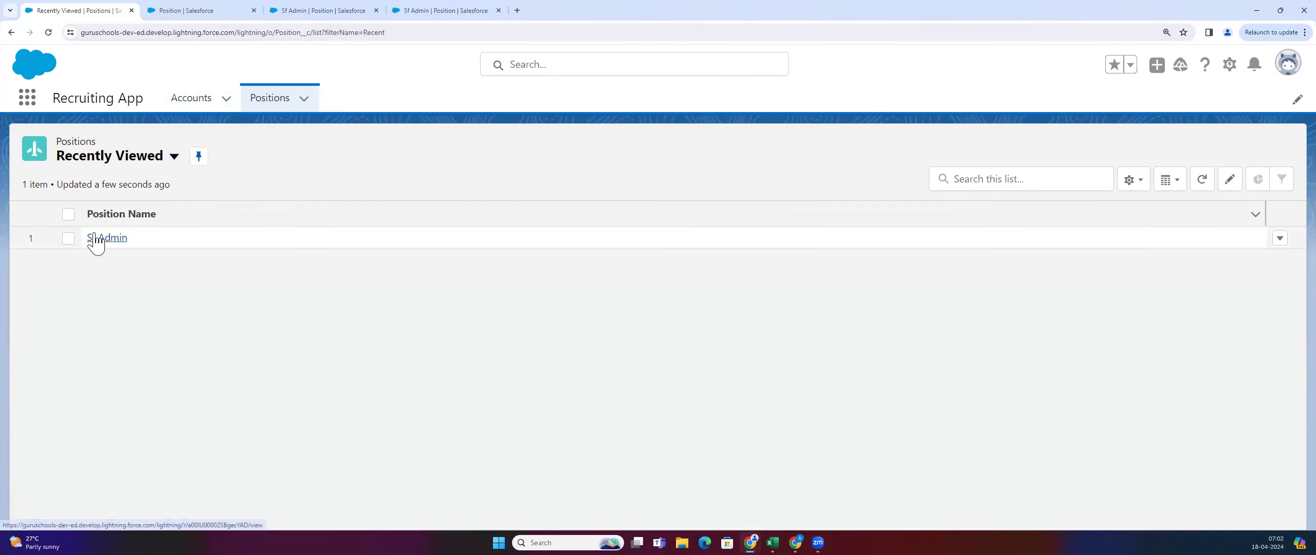
left_click(98, 238)
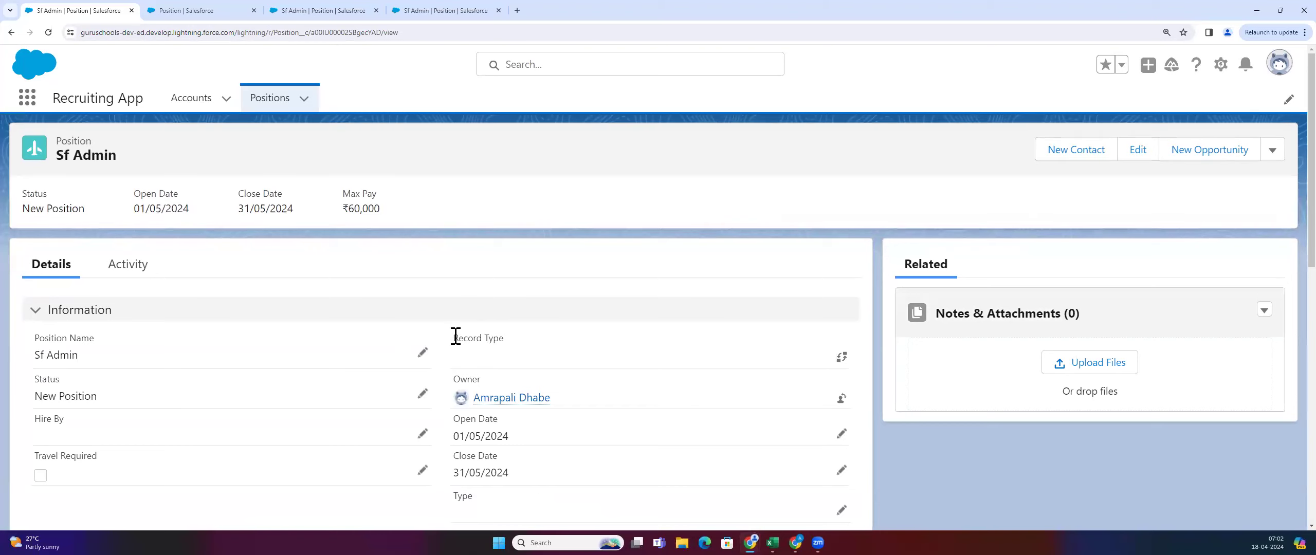
left_click_drag(454, 337, 514, 344)
left_click(485, 366)
left_click_drag(453, 339, 503, 341)
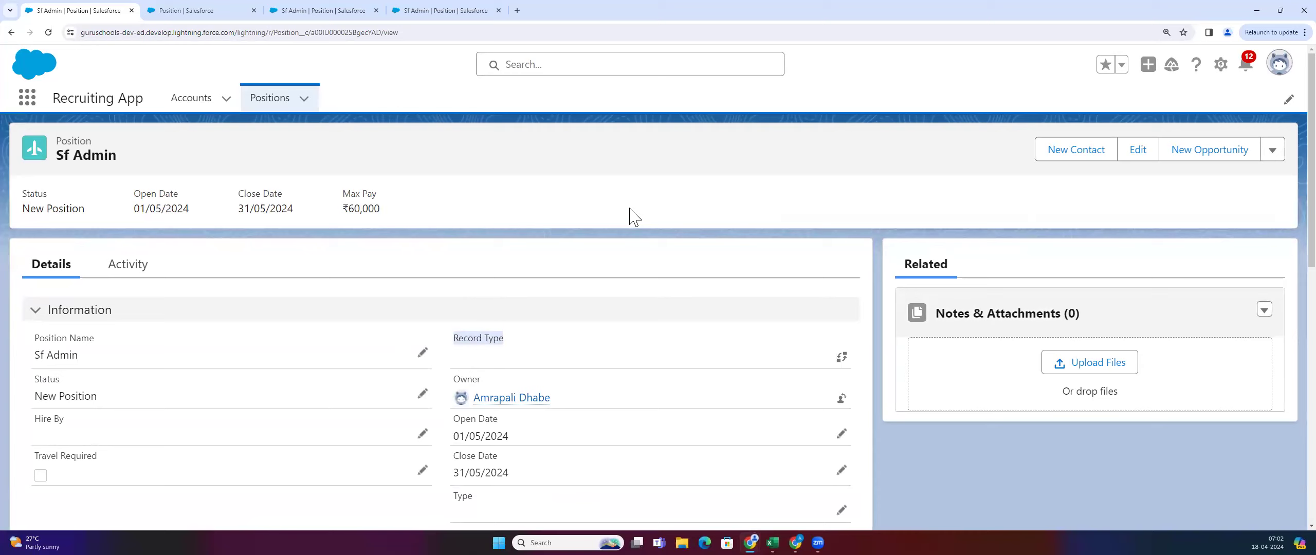
left_click(591, 208)
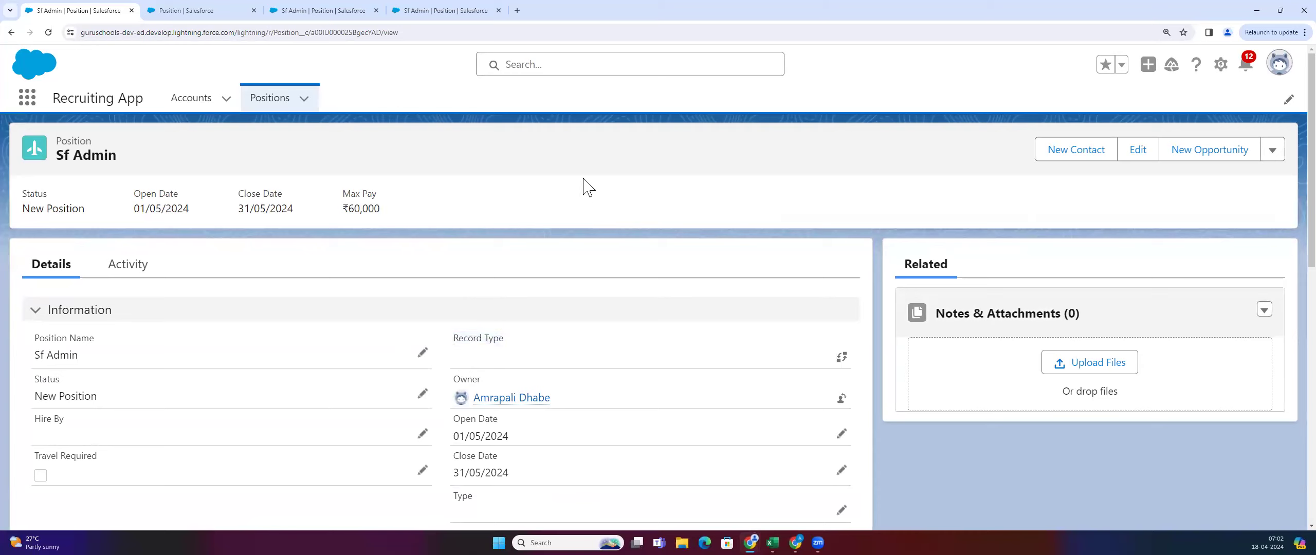
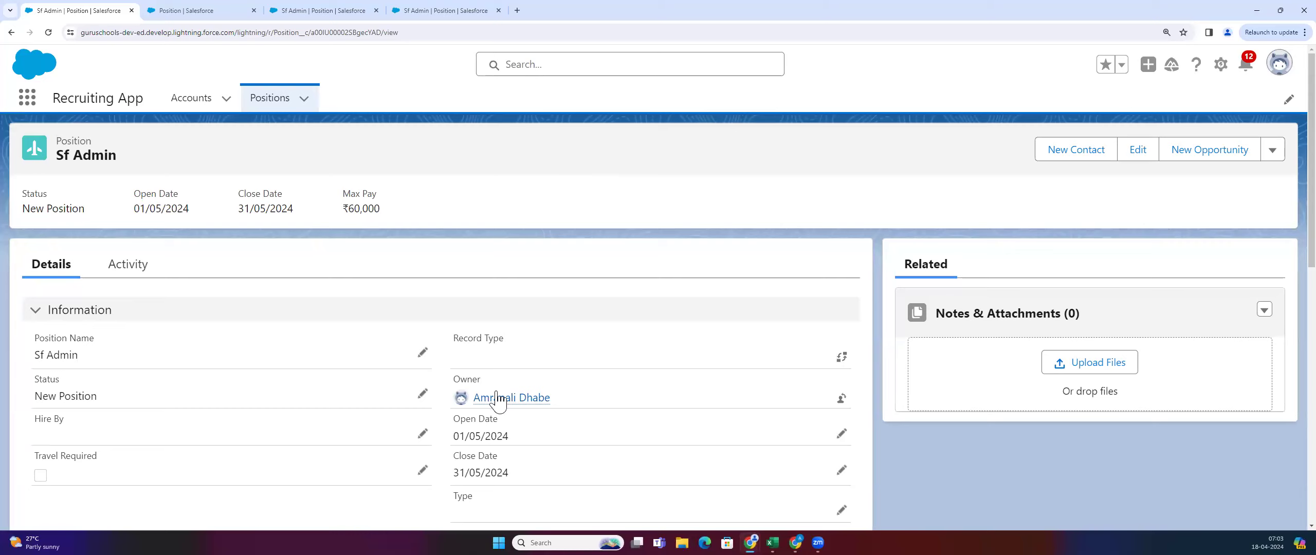
left_click_drag(461, 342, 534, 346)
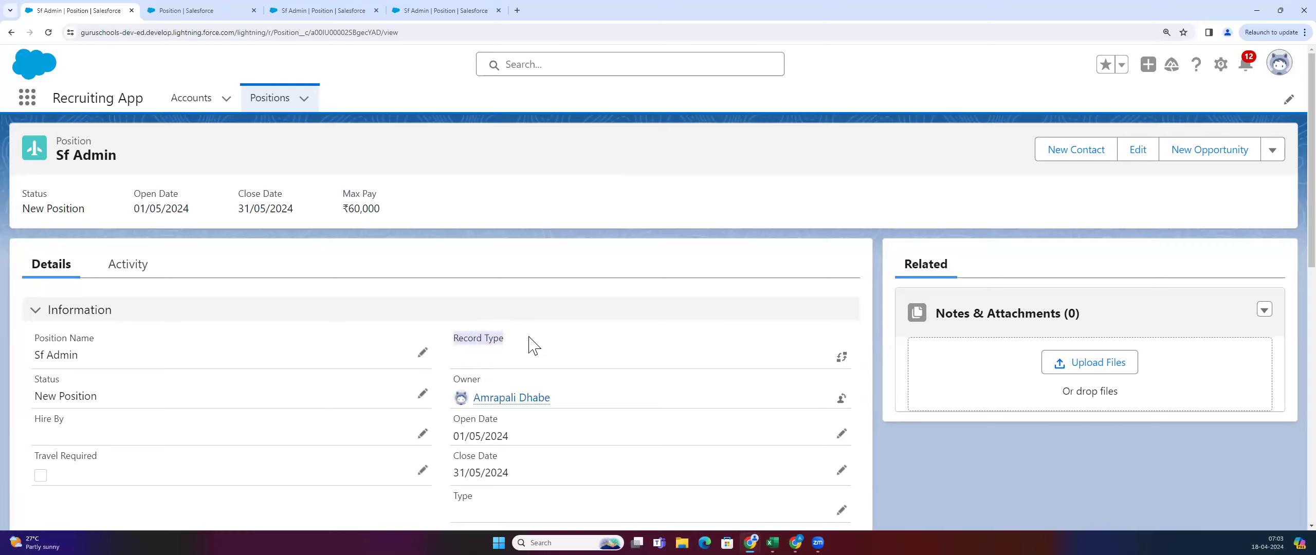
left_click(615, 256)
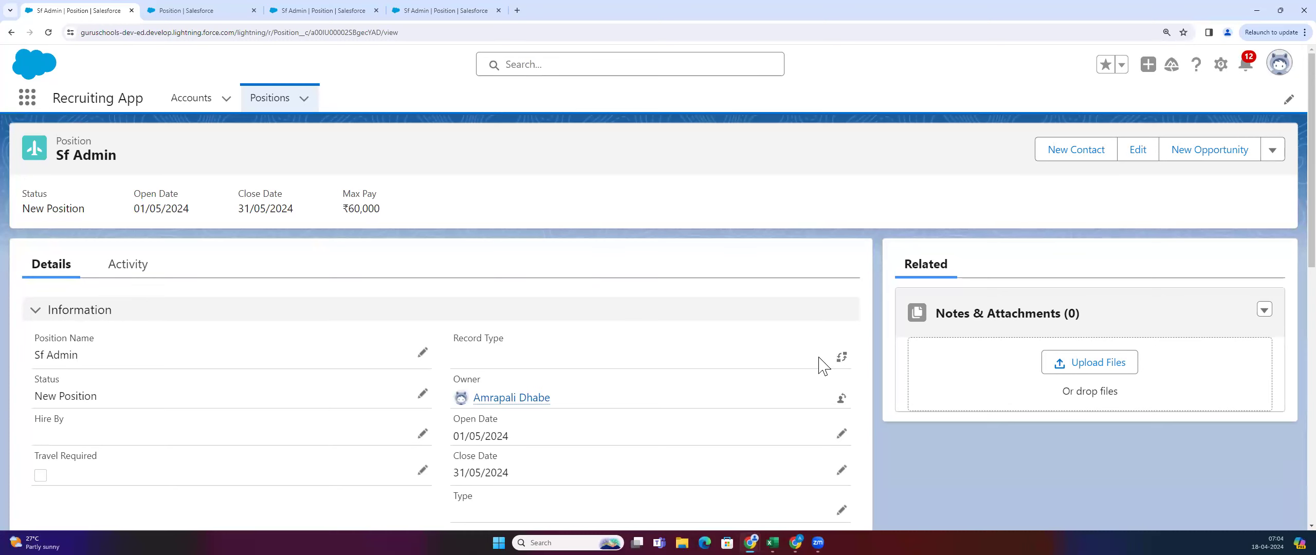
Change the Sf Admin position's record type to IT Positions, save it, and return to the Positions list
left_click(840, 359)
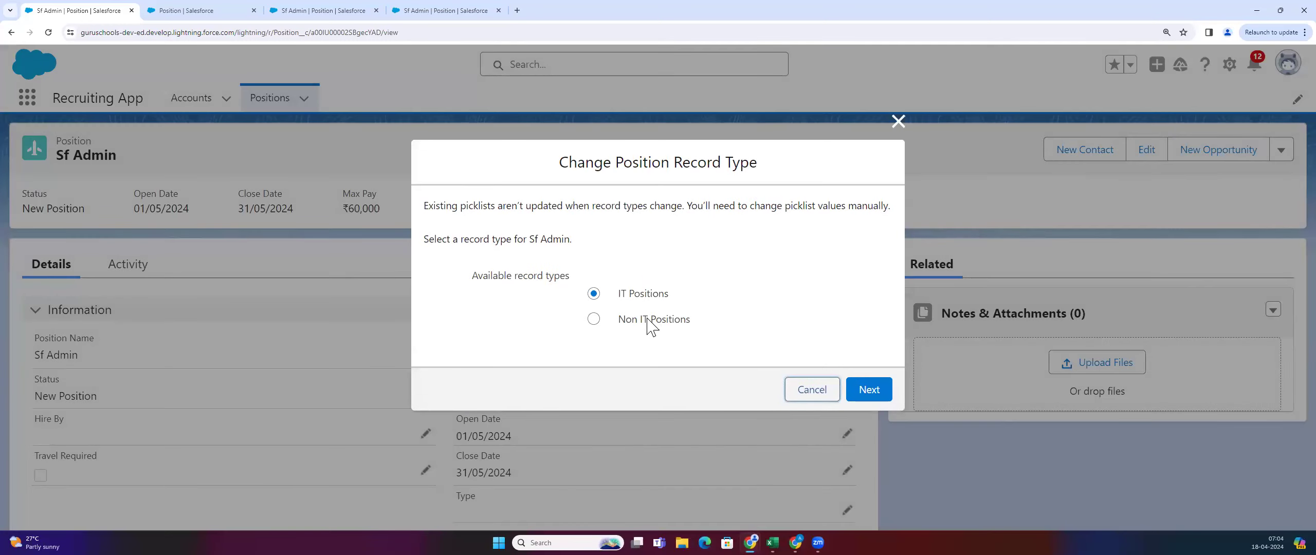
left_click(872, 393)
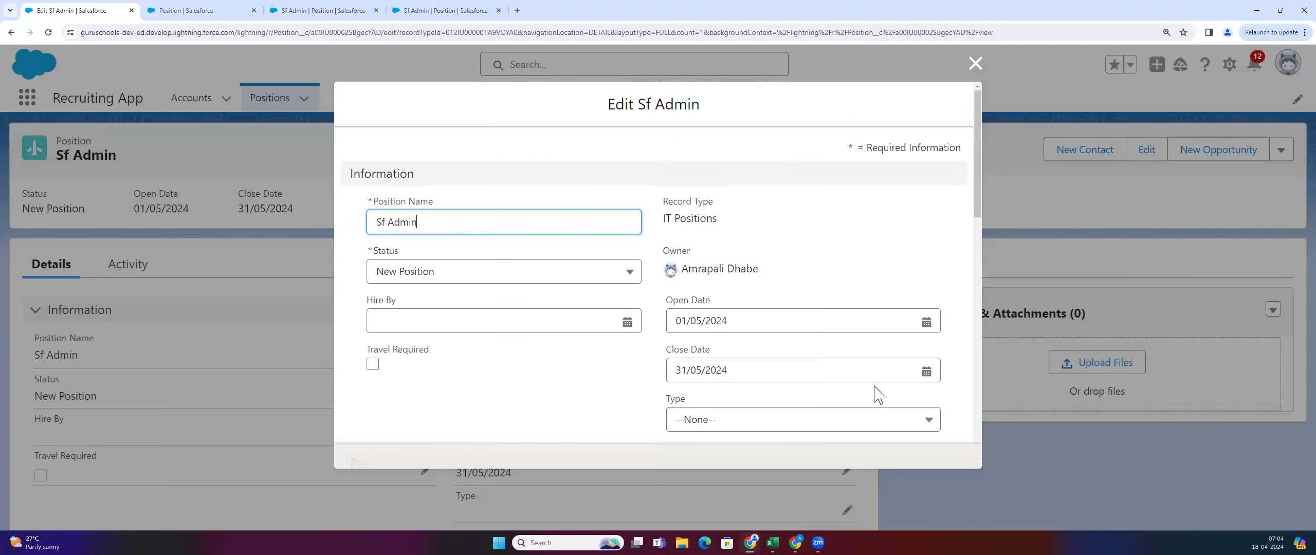
scroll(858, 325, "down", 10)
left_click(735, 445)
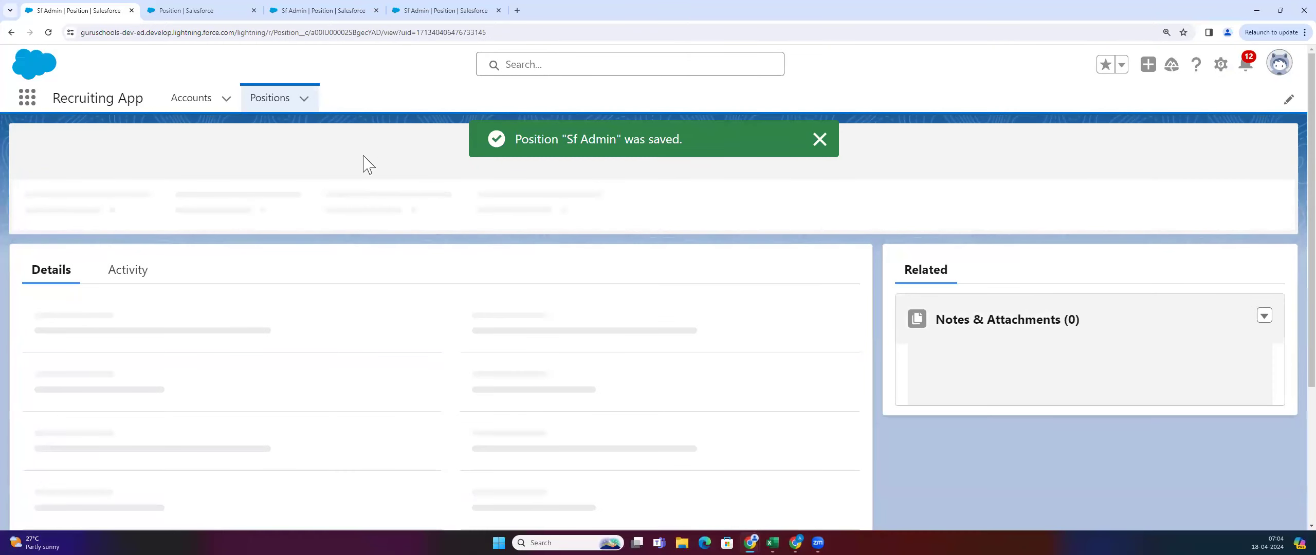
left_click(269, 111)
Start a new position with the Non IT Positions record type and name it HR
left_click(1115, 154)
left_click(596, 302)
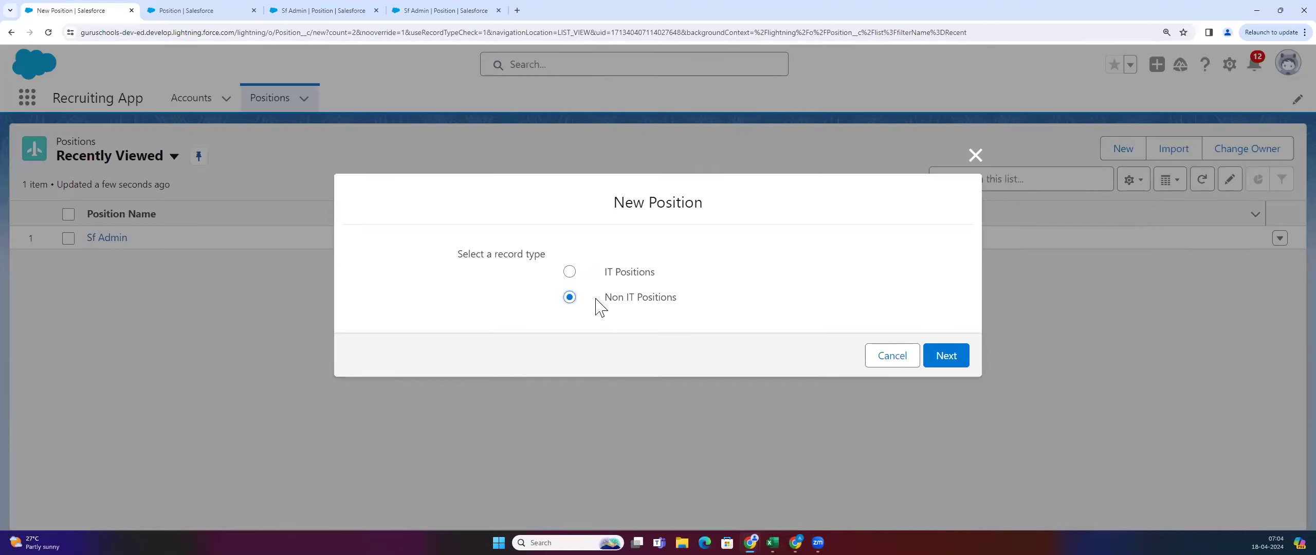
left_click(946, 355)
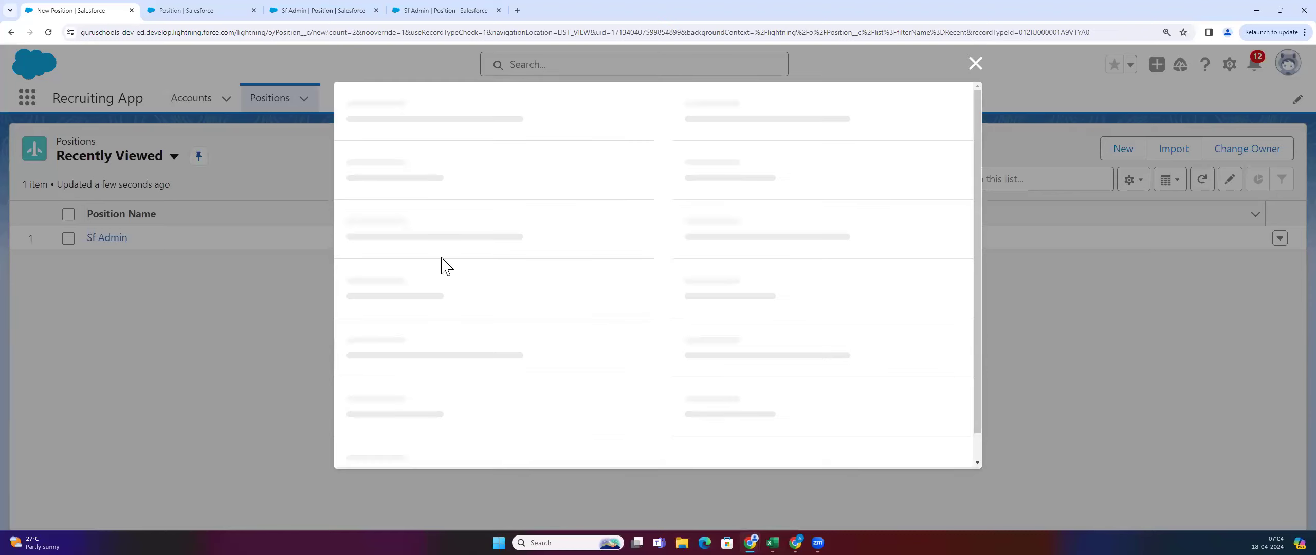
left_click(390, 219)
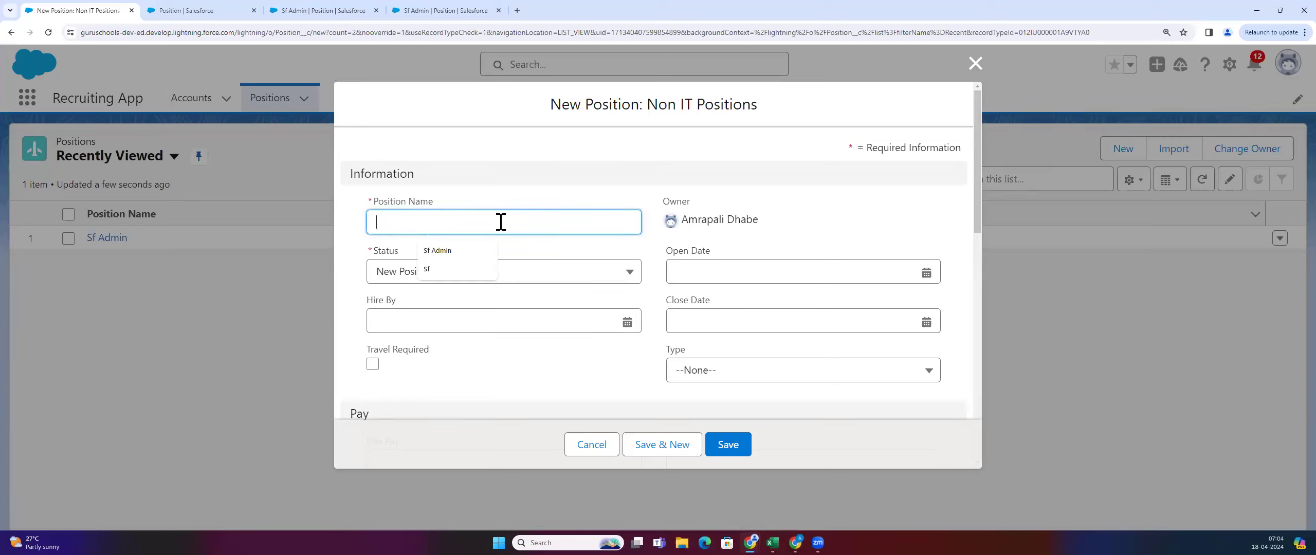
type("Re")
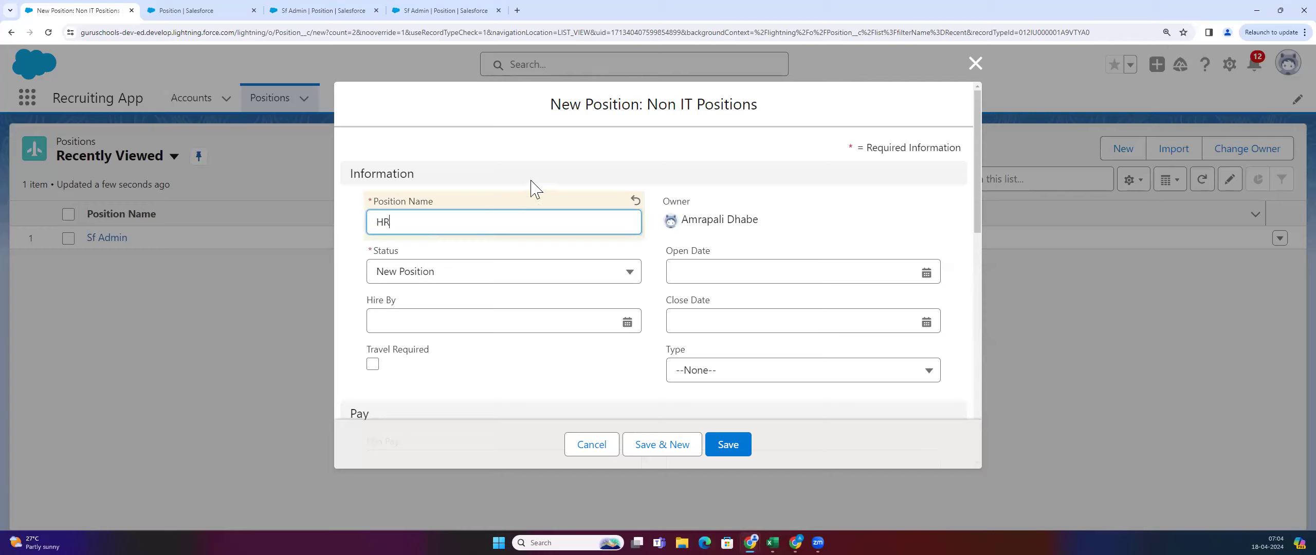
Set the new position's Open Date to 18/04/2024 and its Close Date to 31/05/2024
left_click(926, 272)
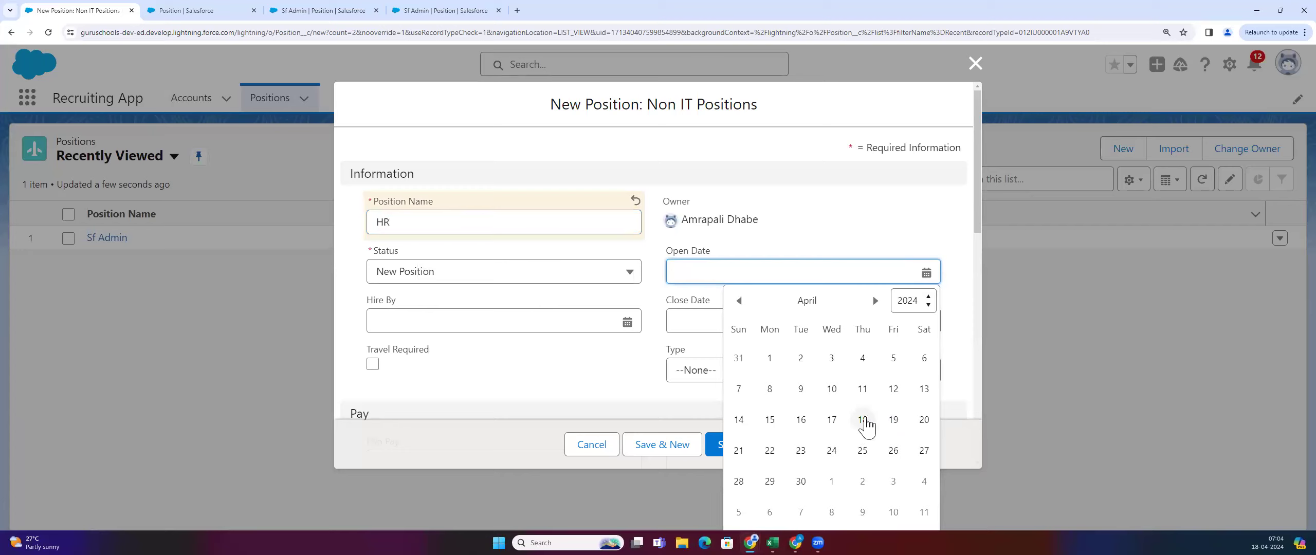
left_click(863, 420)
left_click(928, 323)
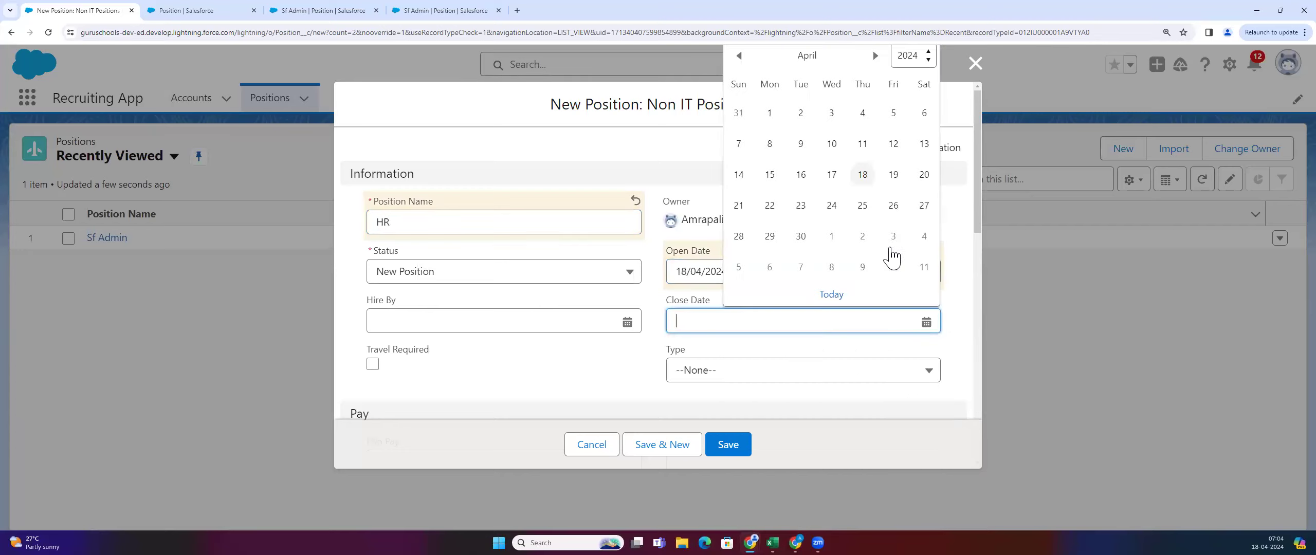
left_click(874, 58)
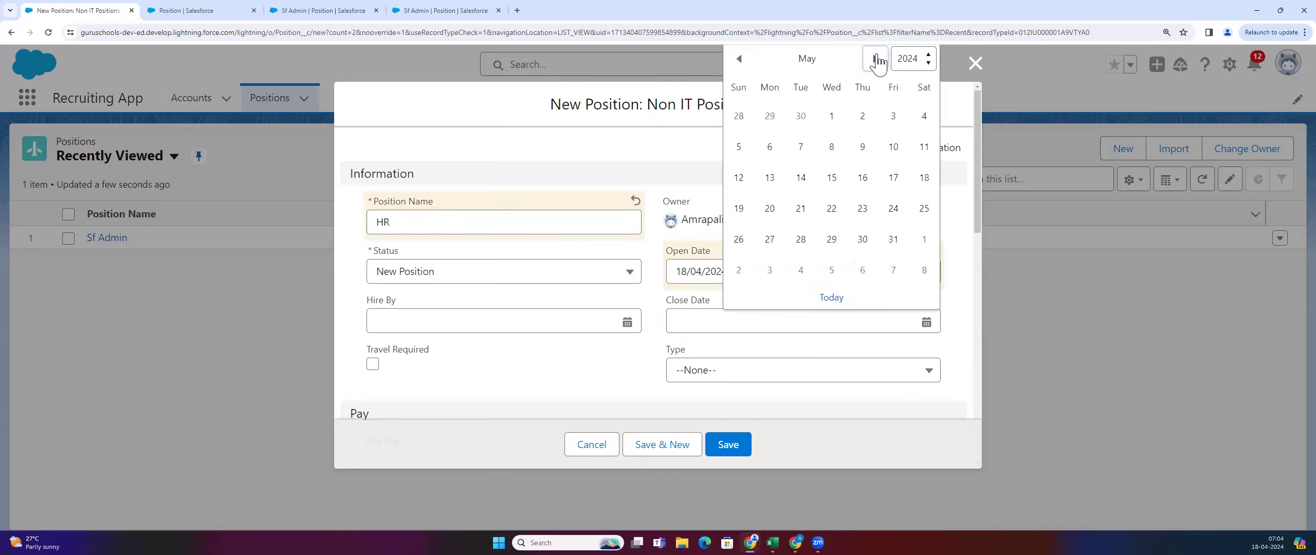
left_click(892, 240)
Set the position's Type to Full Time and its Max Pay to 50000
scroll(406, 313, "down", 2)
left_click(684, 278)
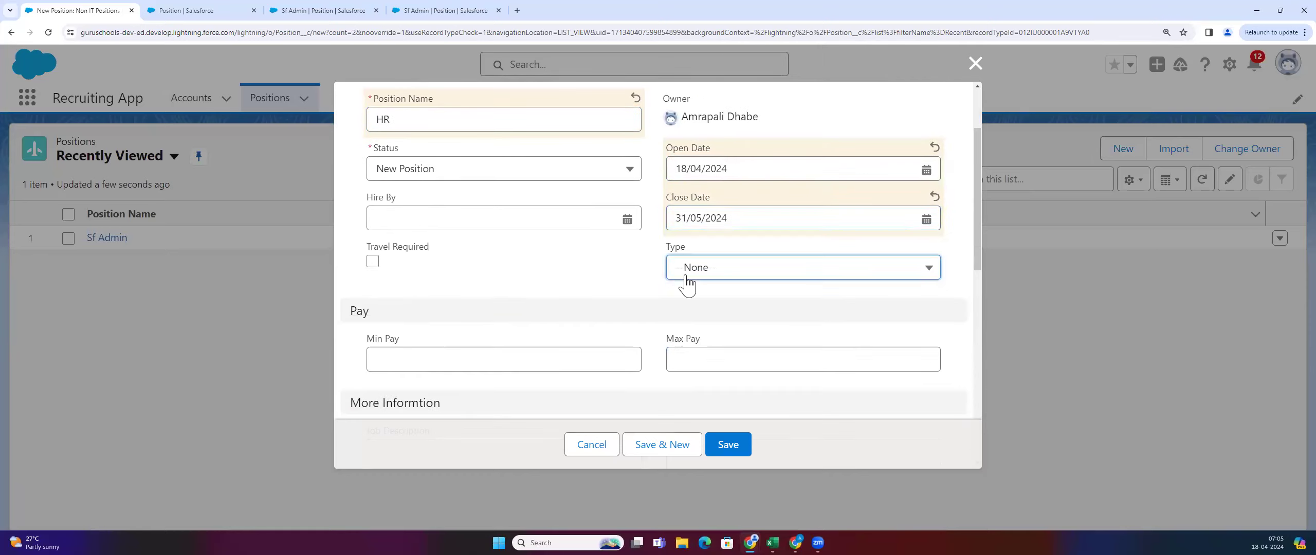
left_click(717, 330)
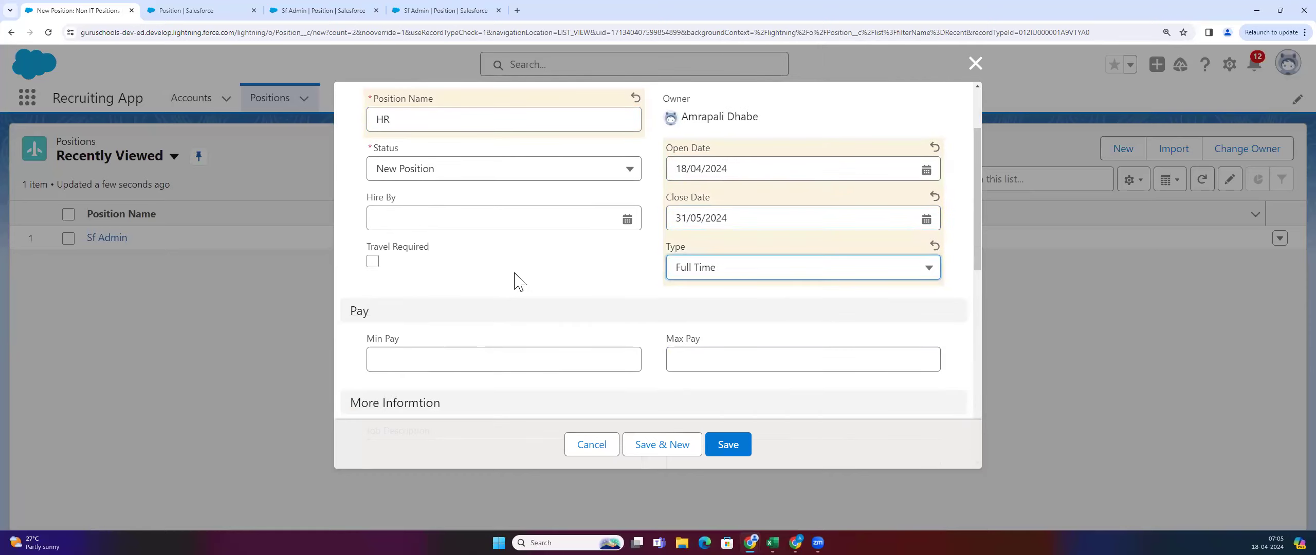
scroll(640, 299, "down", 2)
left_click(668, 256)
type("50000")
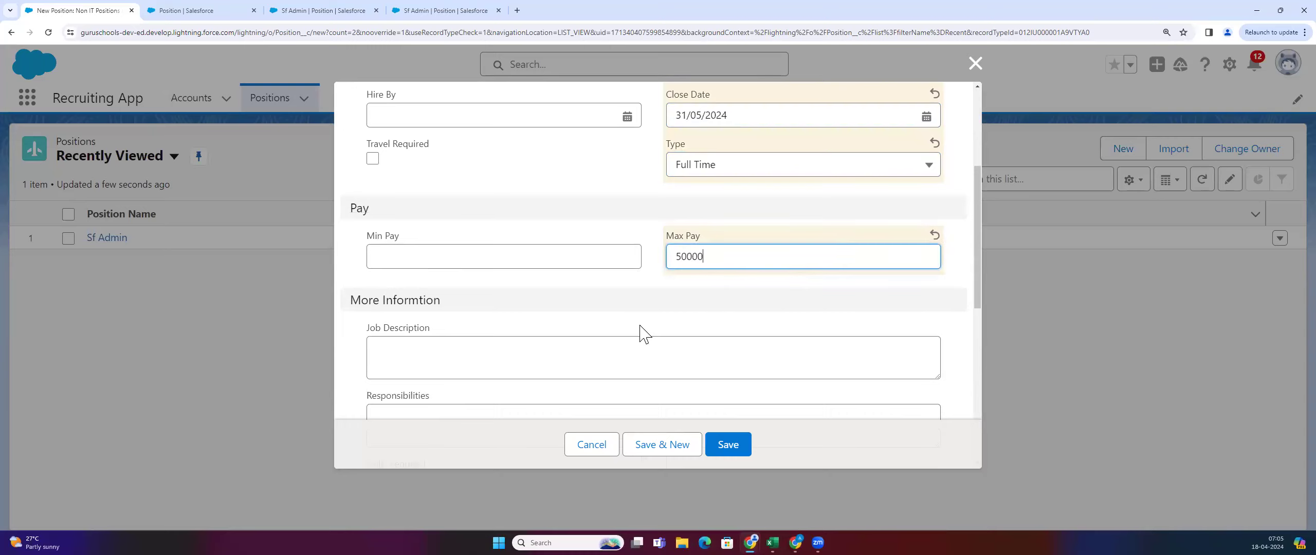
Set the position's Functional Area to Human Resources
scroll(641, 334, "down", 3)
scroll(488, 377, "down", 3)
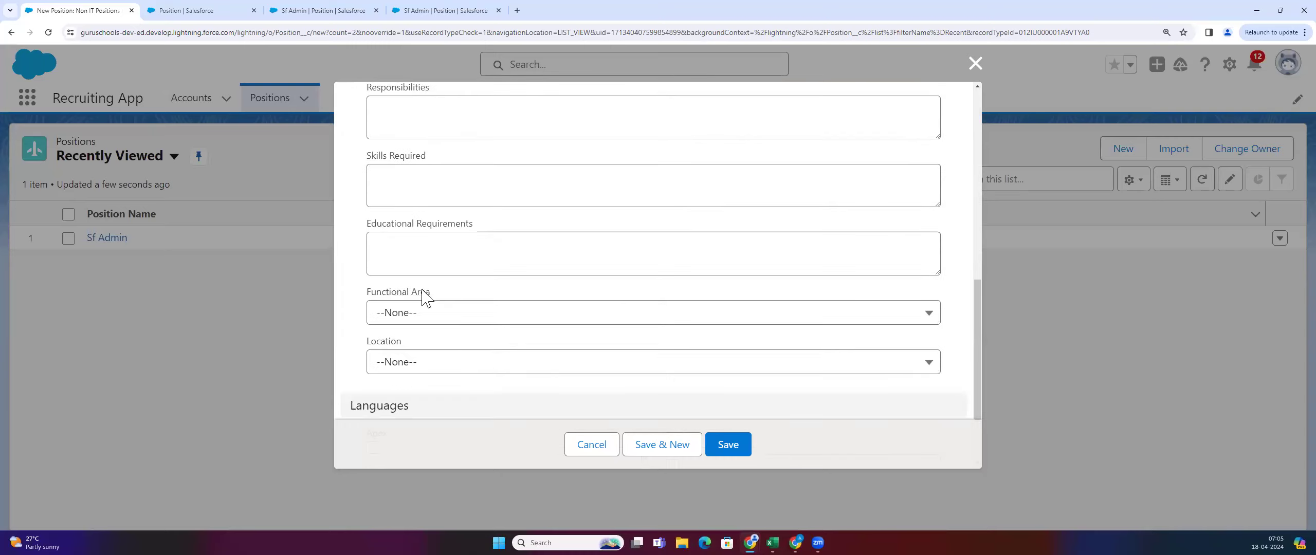
left_click(406, 320)
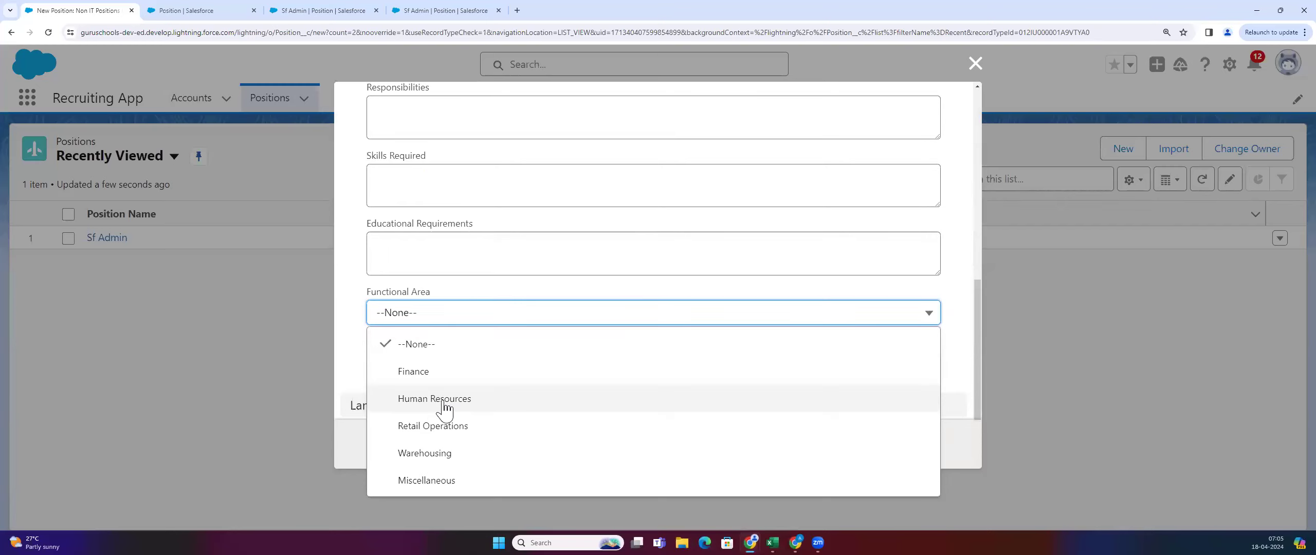
left_click(402, 403)
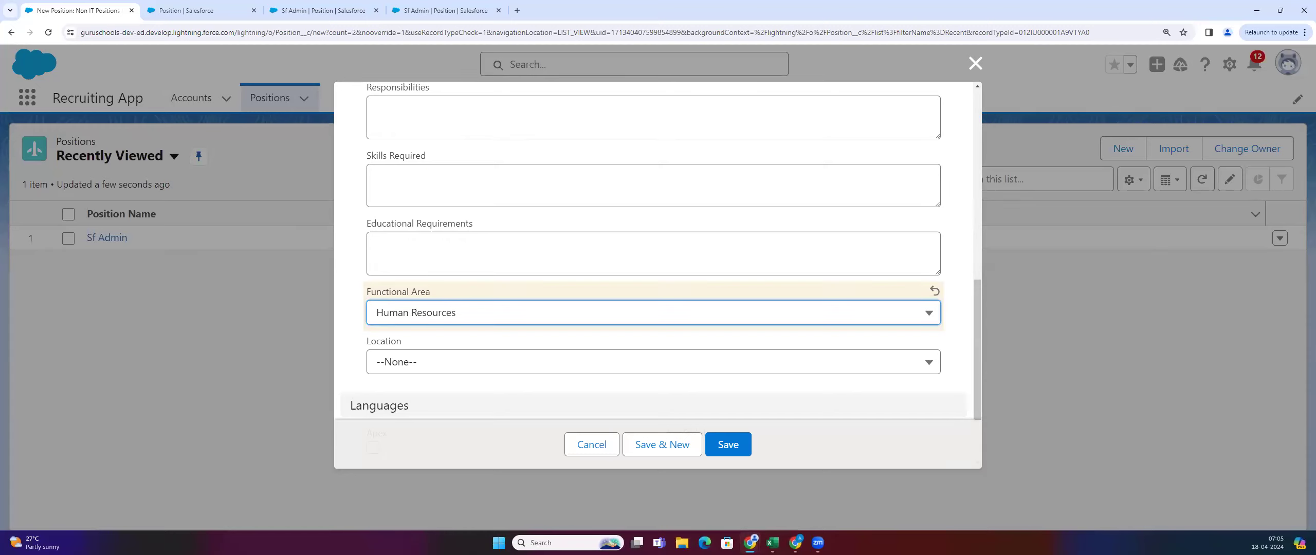
Review the remaining fields and the Languages section of the new position form, and close it without saving
scroll(458, 273, "down", 2)
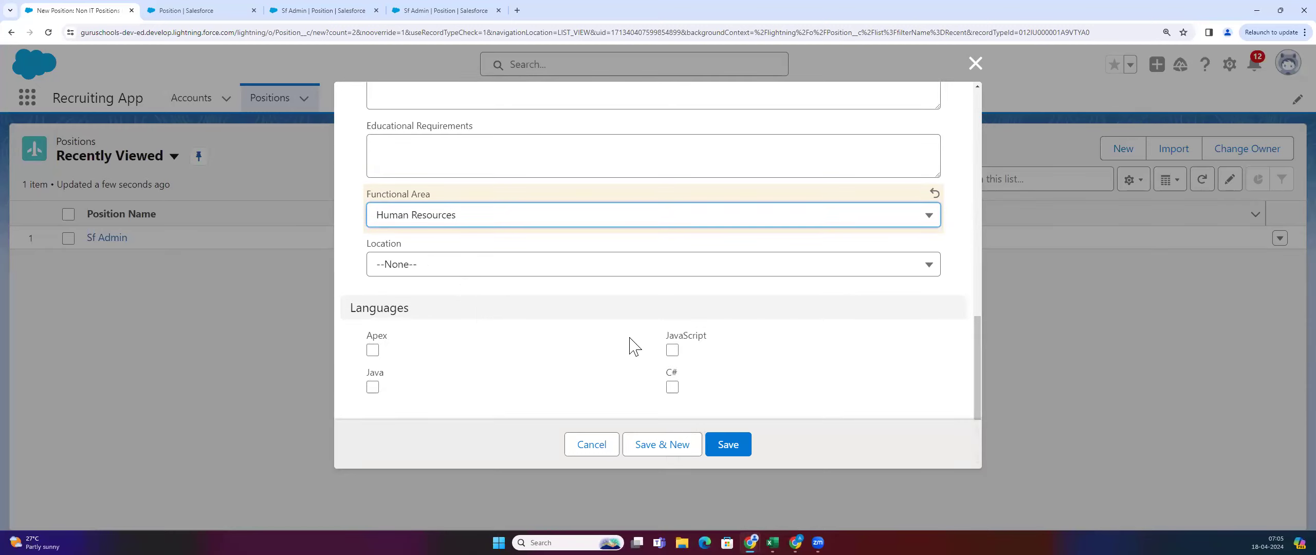
scroll(634, 346, "up", 10)
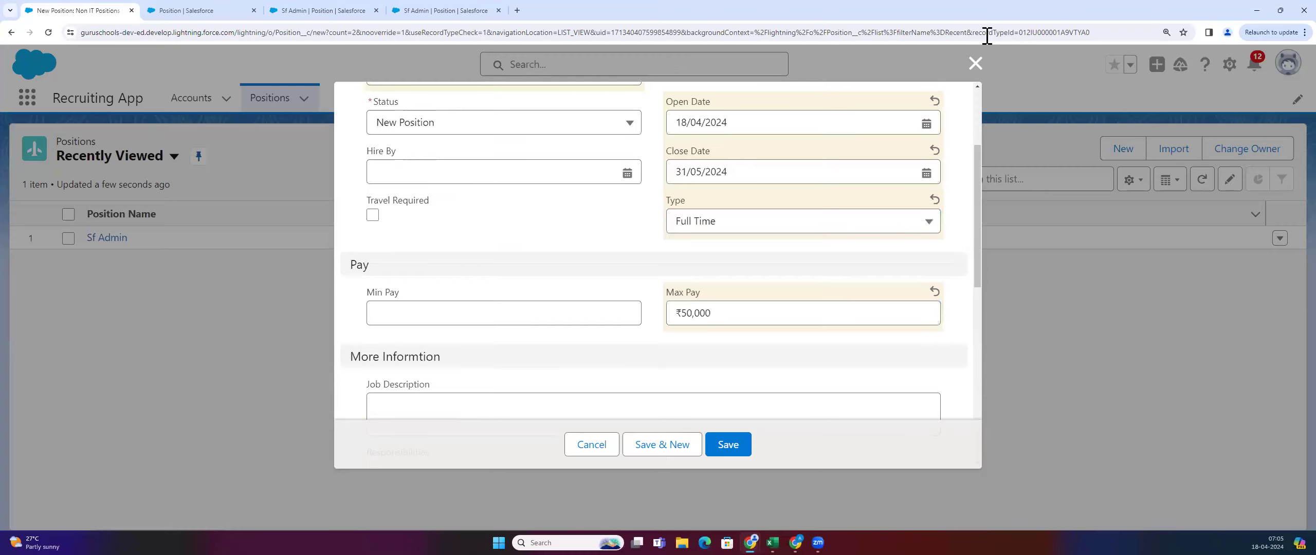
scroll(755, 302, "down", 10)
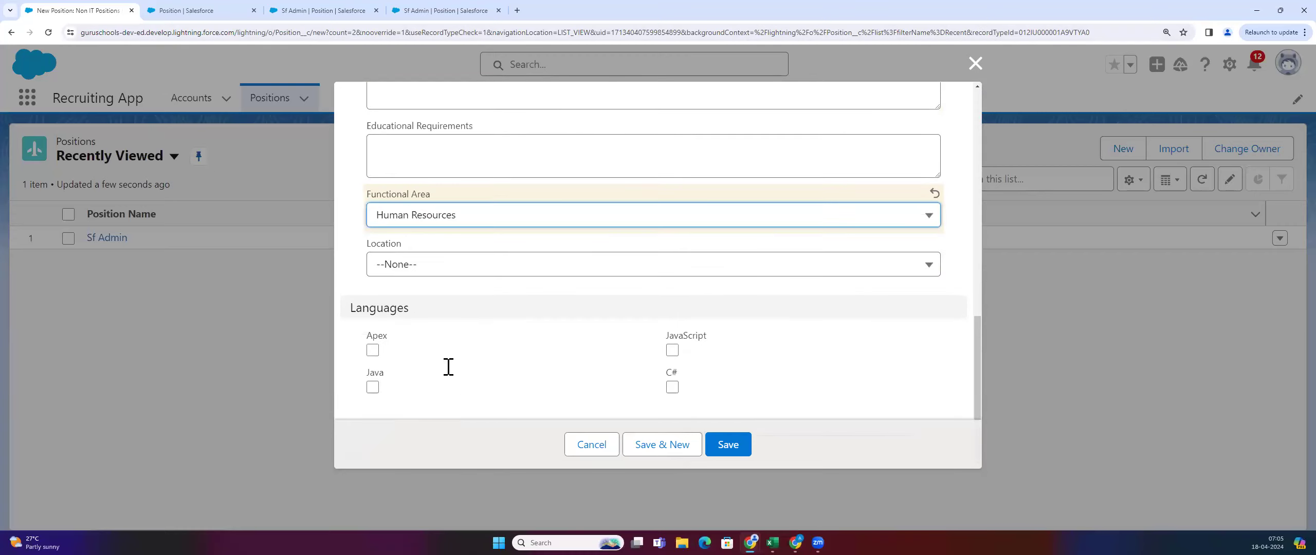
left_click(974, 64)
left_click(356, 34)
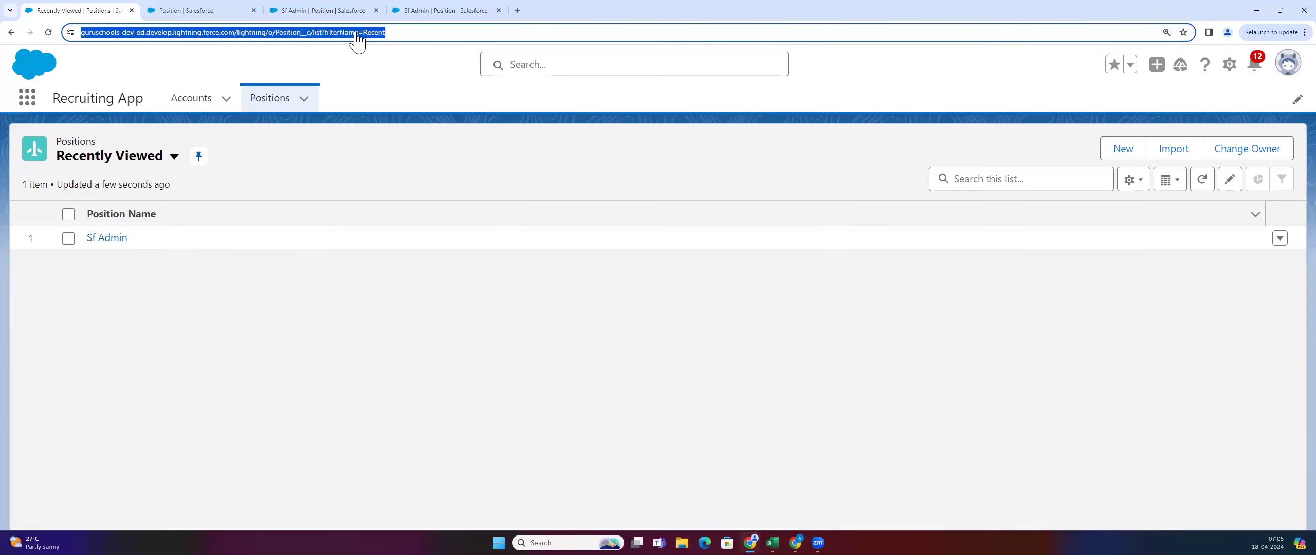
Open the Position object's Non IT Page Layout in Setup and examine which sections and fields it contains
left_click(184, 11)
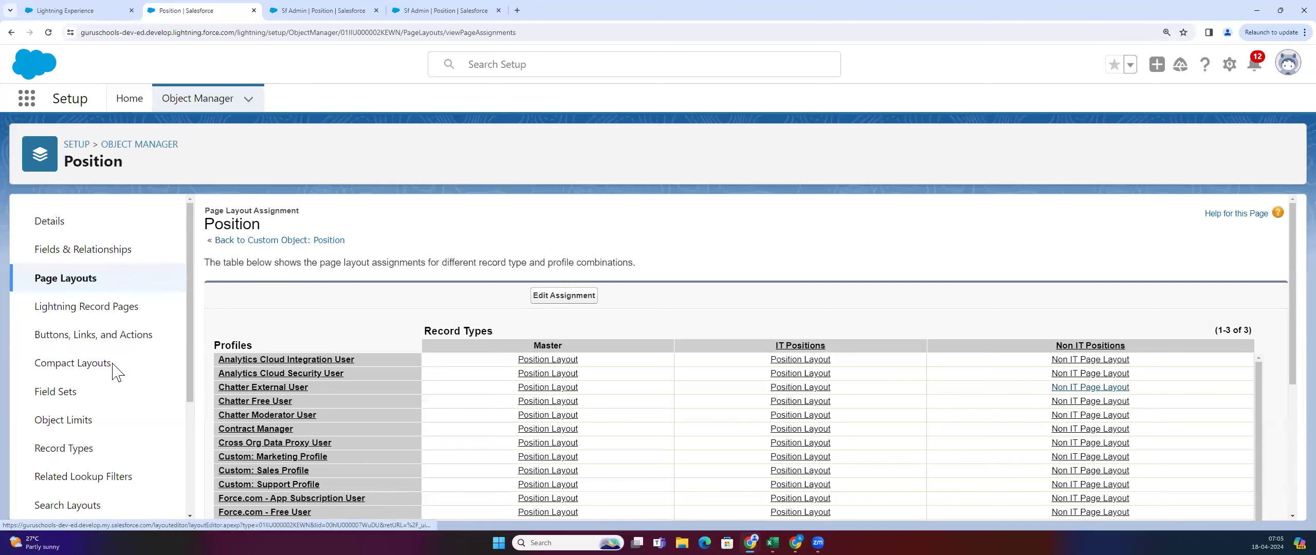
left_click(72, 281)
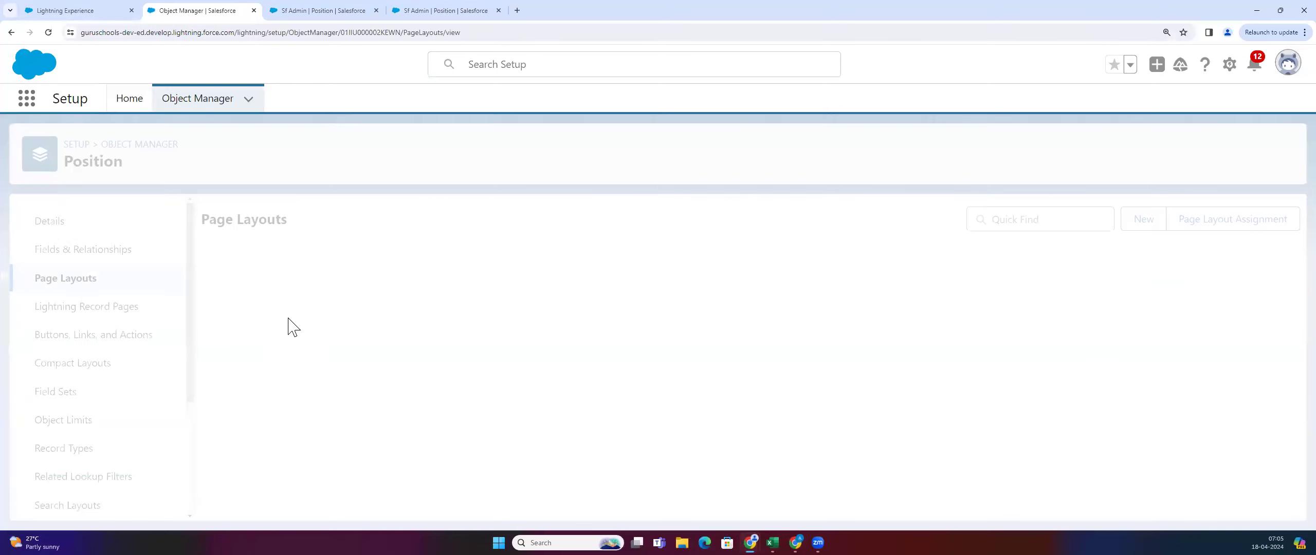
left_click(245, 291)
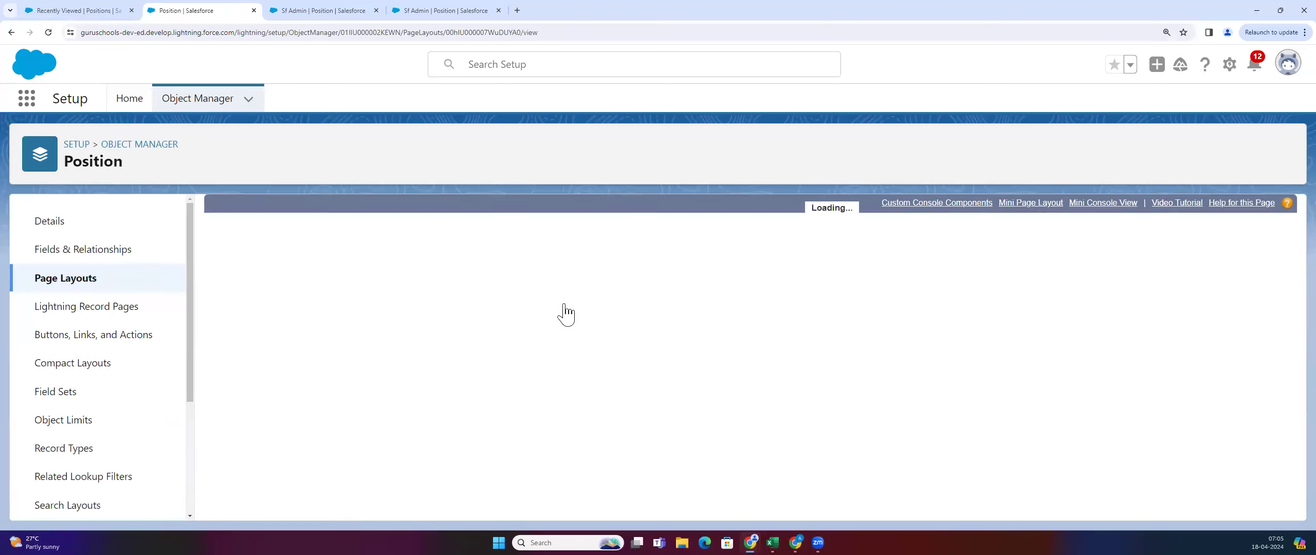
scroll(566, 314, "down", 15)
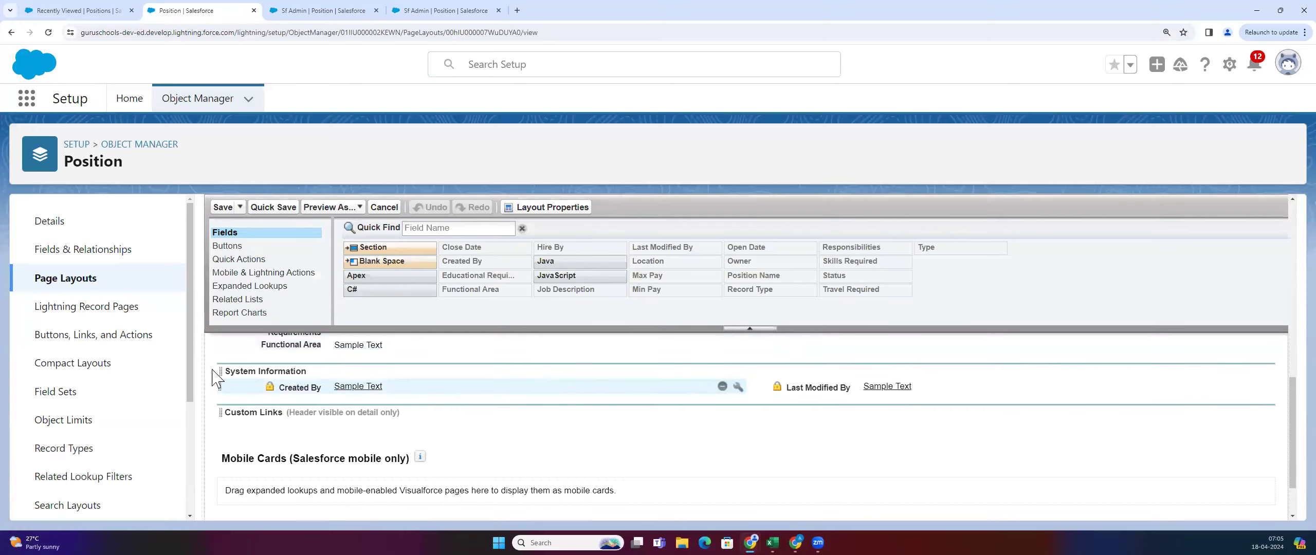
Return to the Recruiting App's Positions list and begin a new Non IT Positions record with the position name HR
left_click(36, 9)
left_click(1119, 150)
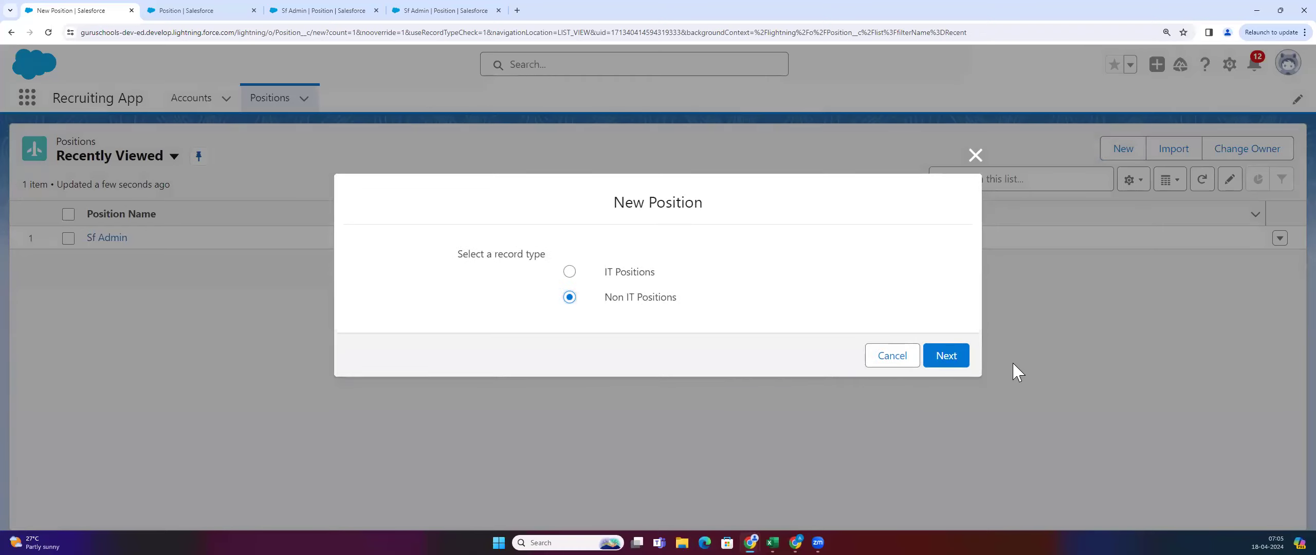
left_click(954, 355)
scroll(520, 382, "down", 10)
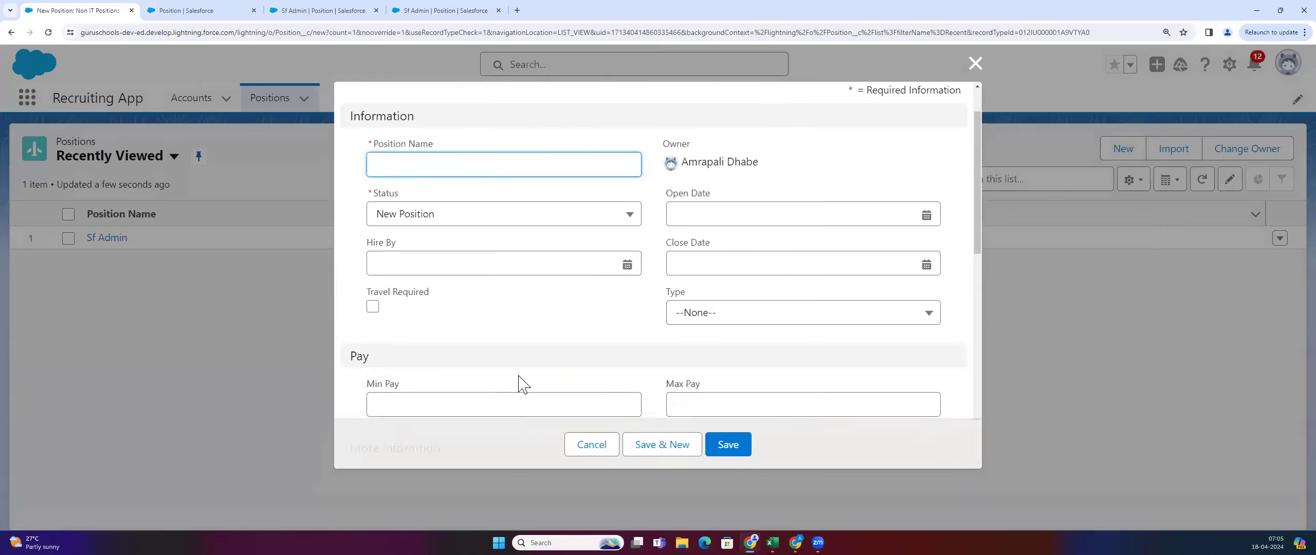
scroll(531, 356, "up", 5)
scroll(530, 356, "up", 5)
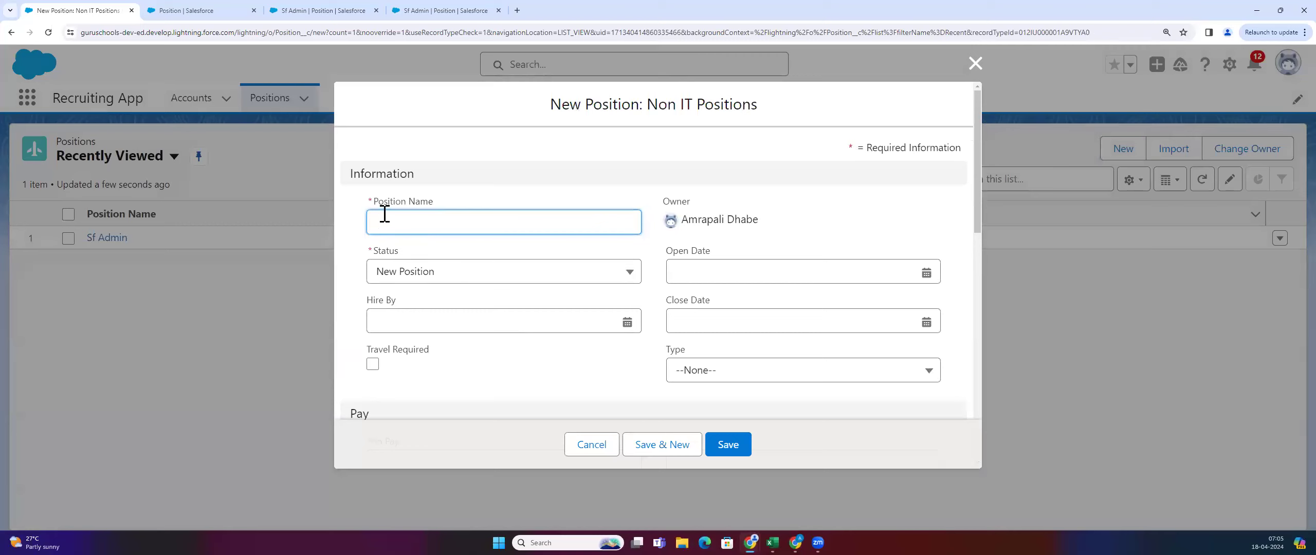
type("HR")
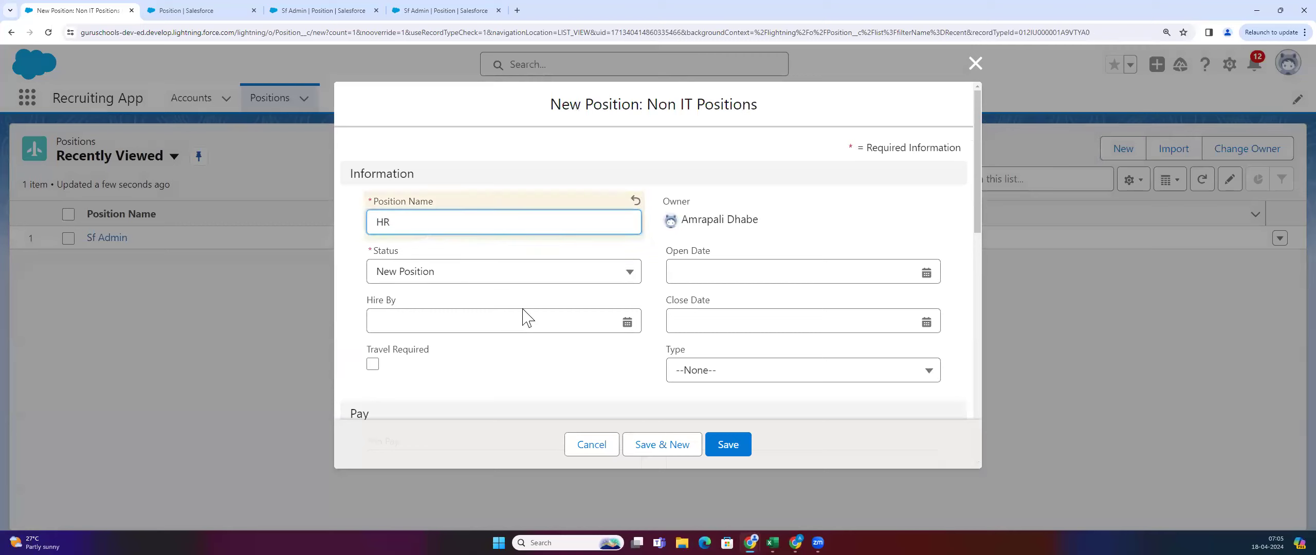
Set the HR position's Open Date to 18/04/2024 and its Close Date to 31/05/2024
left_click(928, 271)
left_click(855, 414)
left_click(926, 322)
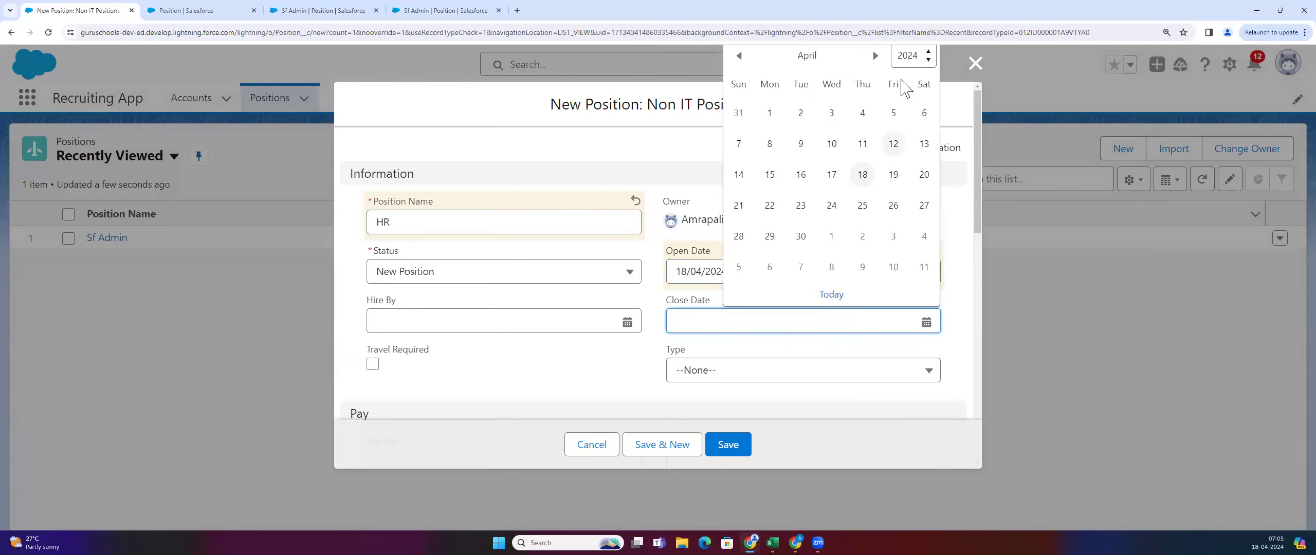
left_click(874, 58)
left_click(892, 239)
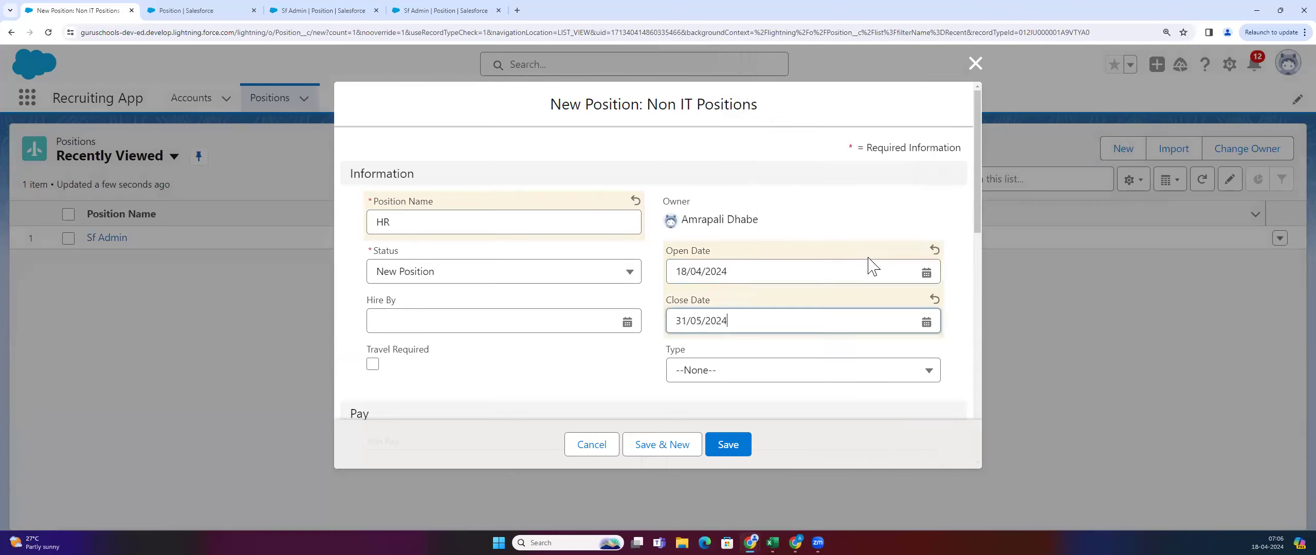
Set the HR position's Type to Full Time and its Max Pay to 50000
scroll(813, 282, "down", 2)
left_click(776, 267)
left_click(723, 332)
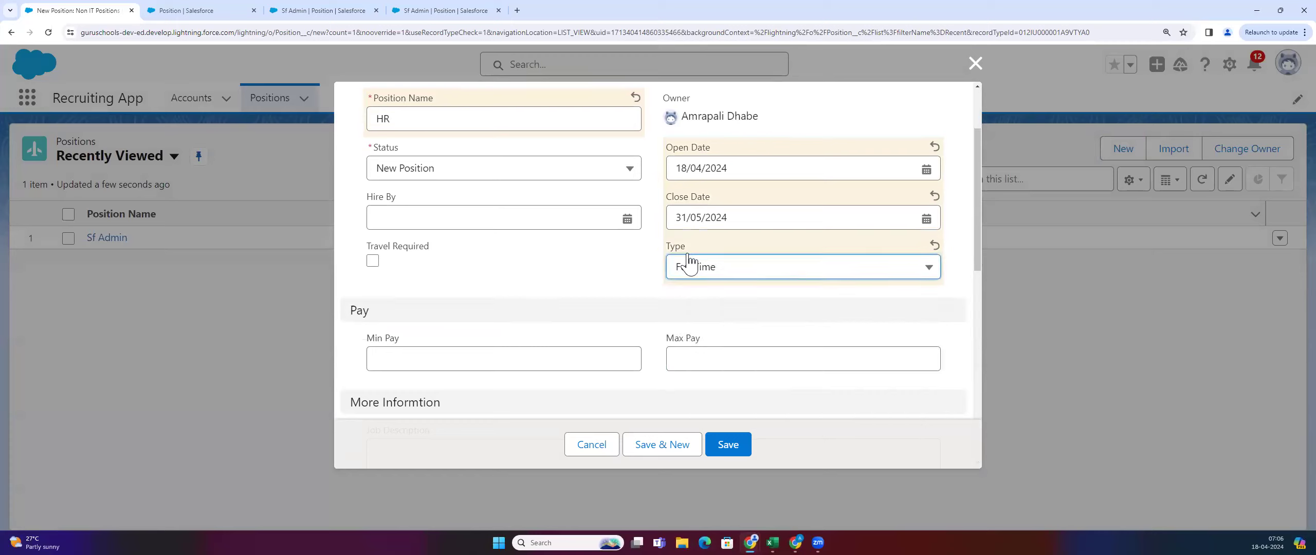
scroll(709, 221, "down", 3)
left_click(707, 208)
type("5")
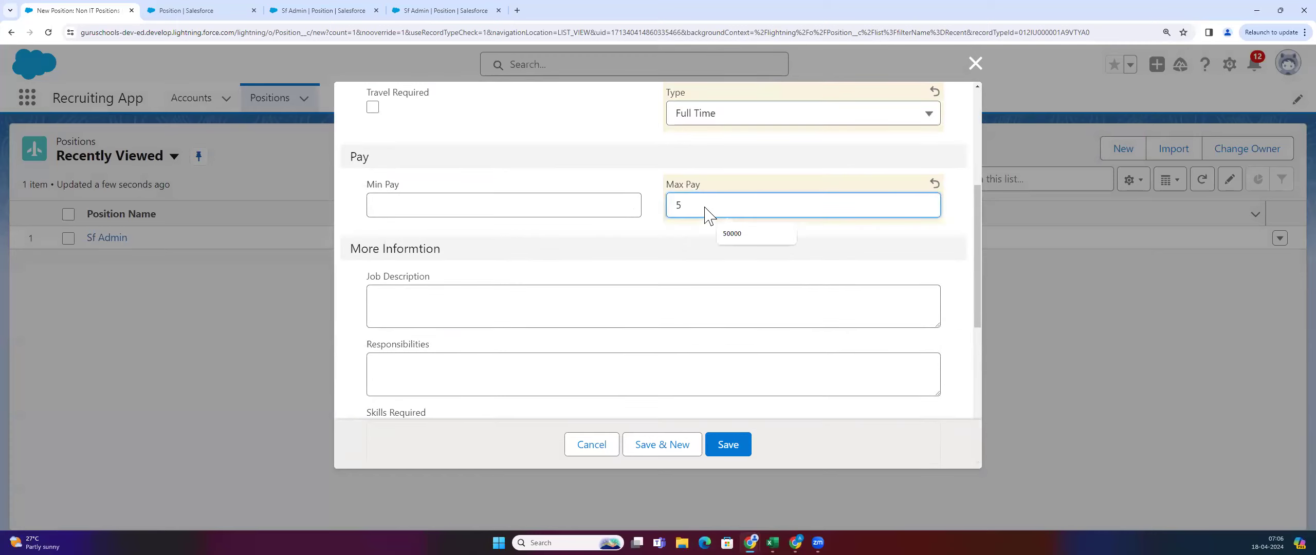
left_click(740, 235)
Choose Human Resources as the HR position's Functional Area and save the new record
scroll(511, 347, "down", 5)
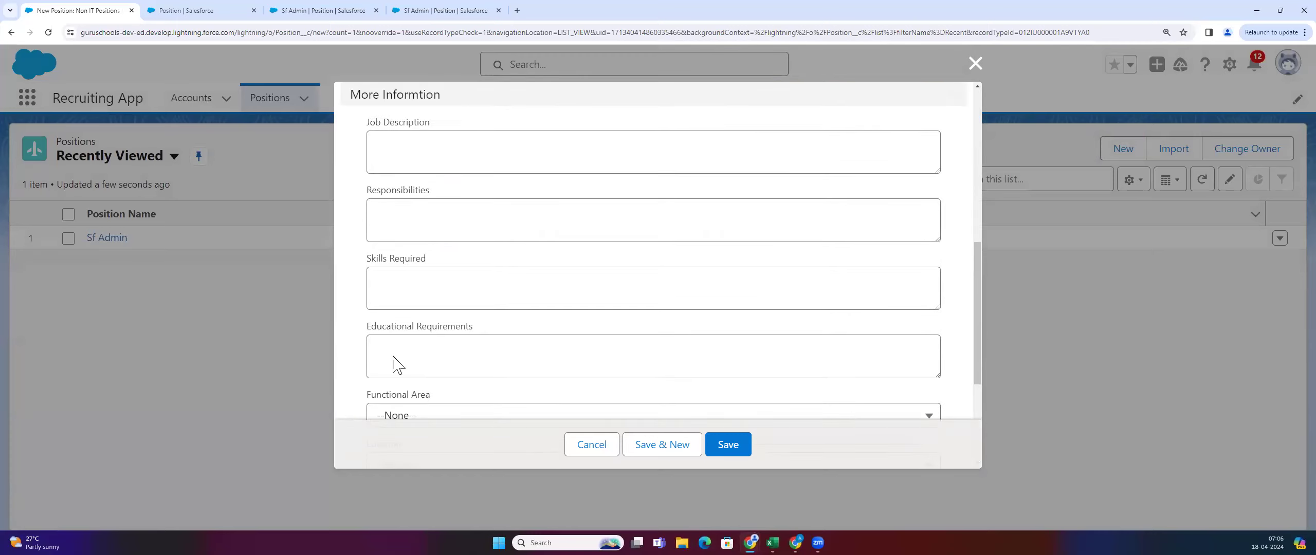
left_click(417, 314)
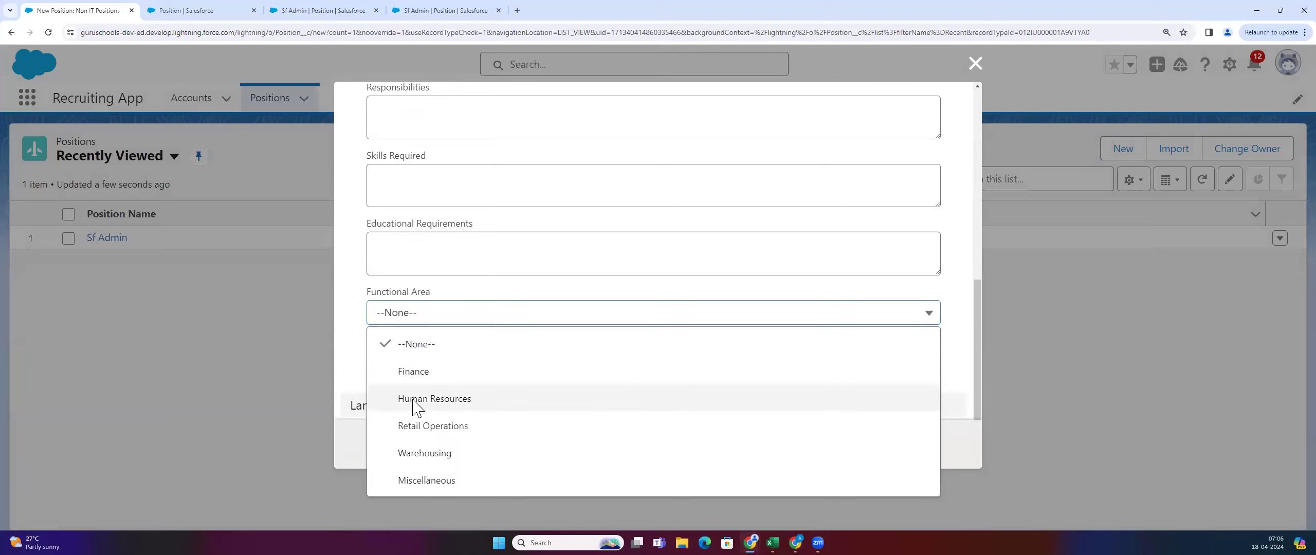
left_click(415, 398)
left_click(737, 451)
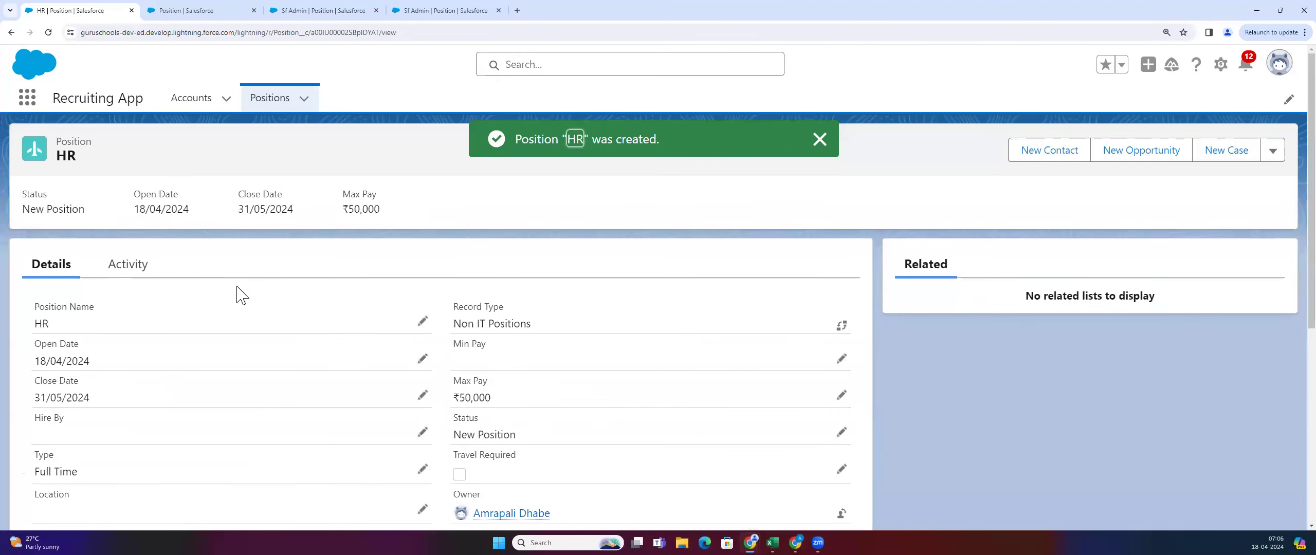
Review the saved HR position's details, including its New Section and System Information fields
scroll(265, 387, "down", 6)
scroll(238, 402, "up", 6)
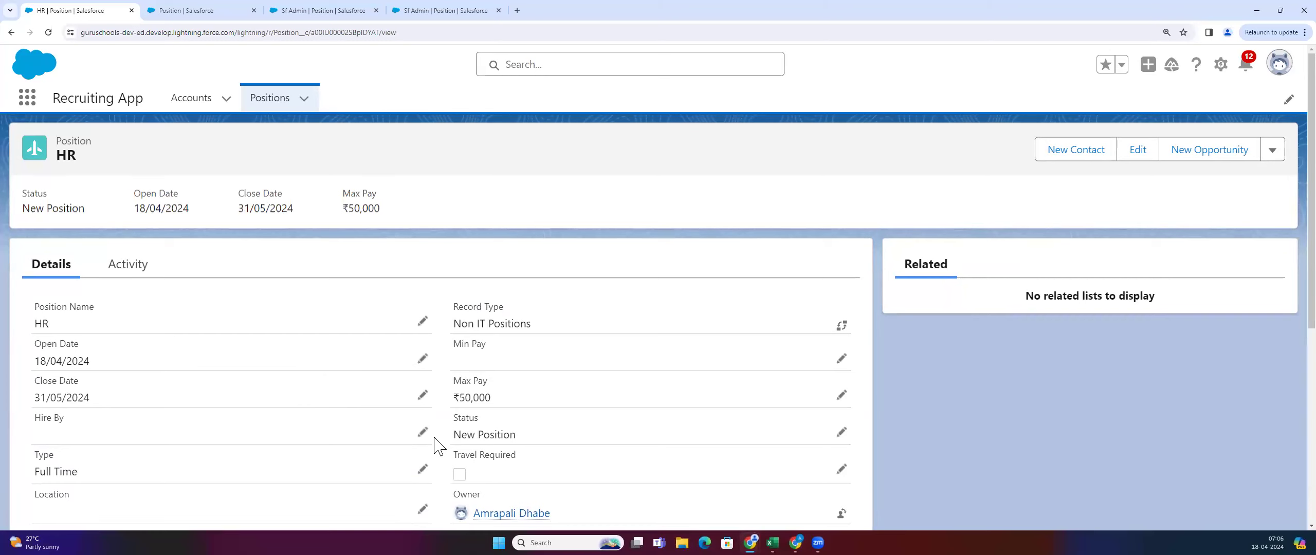
scroll(435, 445, "down", 6)
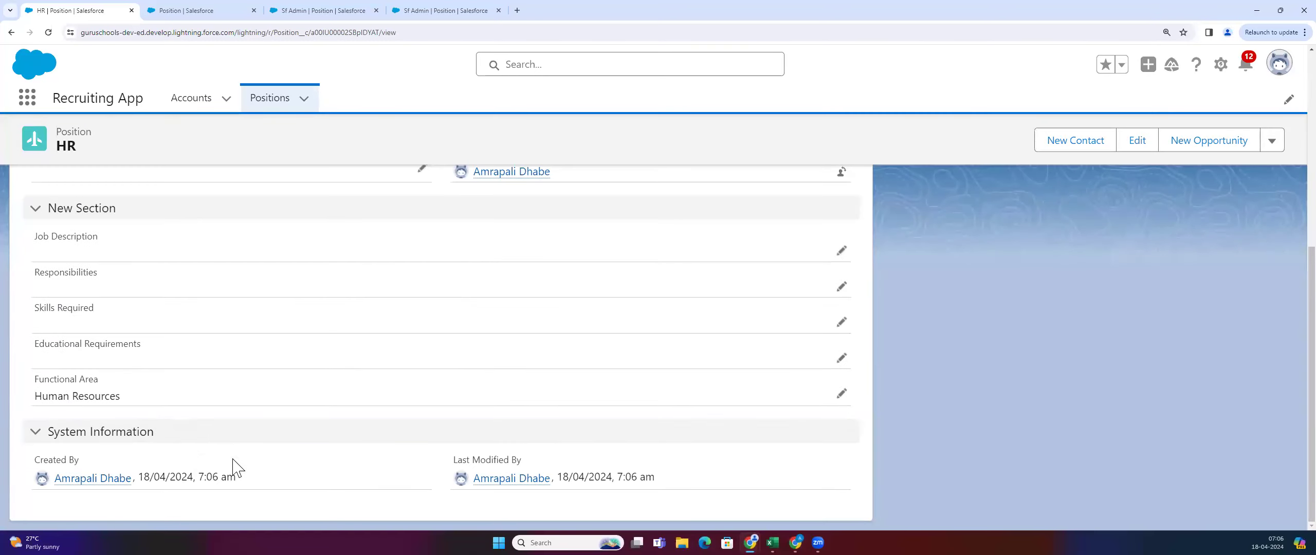
scroll(326, 437, "up", 6)
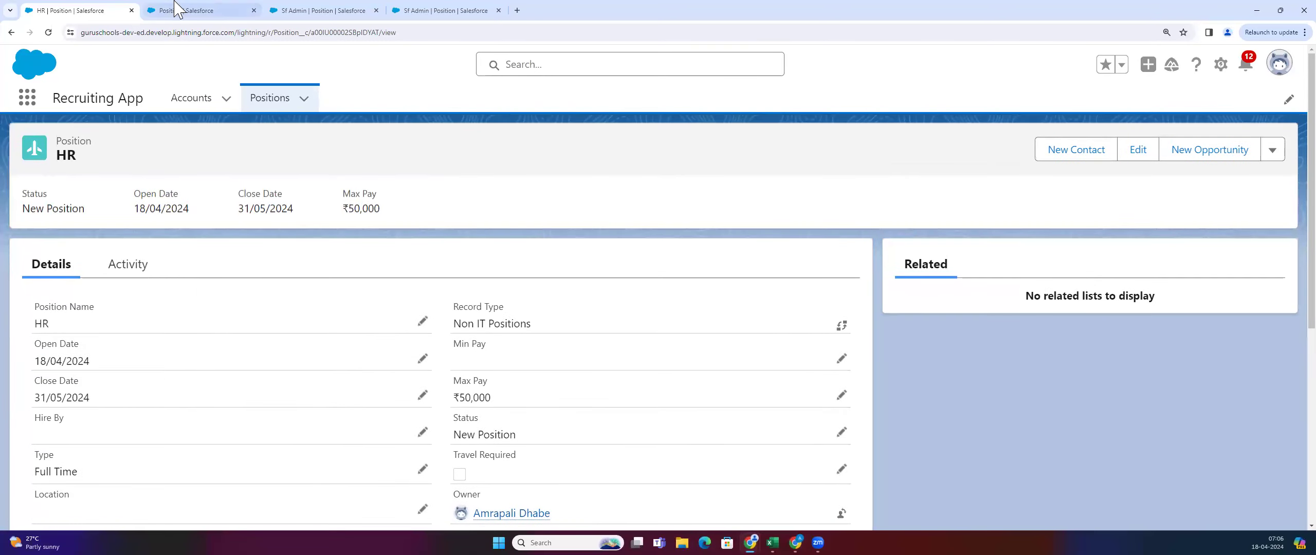
left_click(214, 11)
left_click(110, 11)
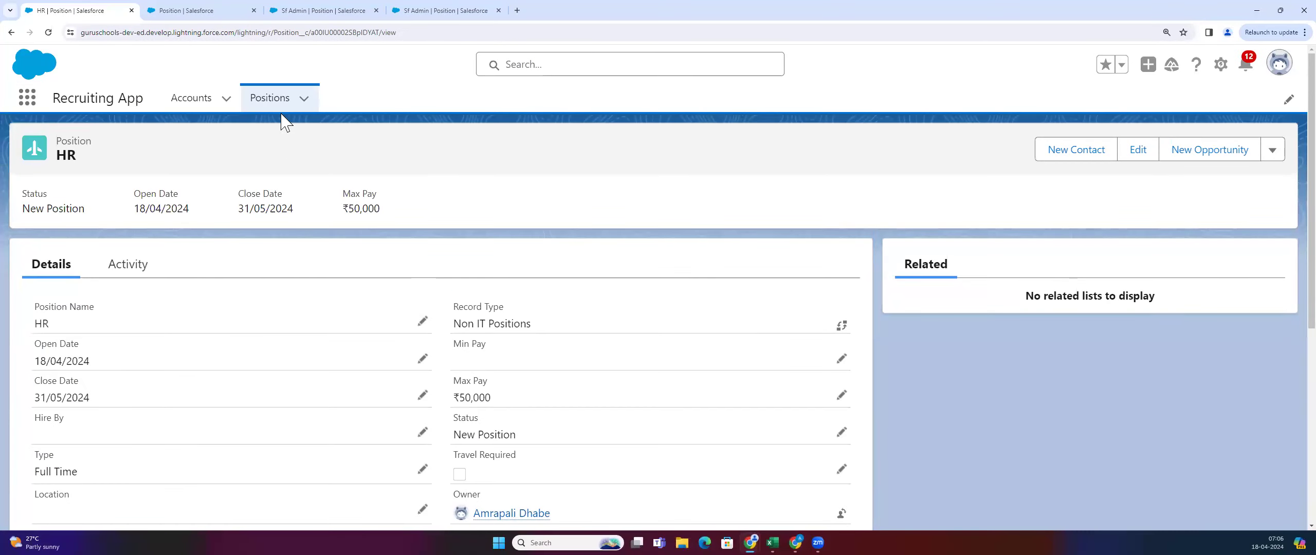
Open the Positions list in a separate browser tab beside the HR record and open the Sf Admin position there
right_click(272, 102)
left_click(308, 110)
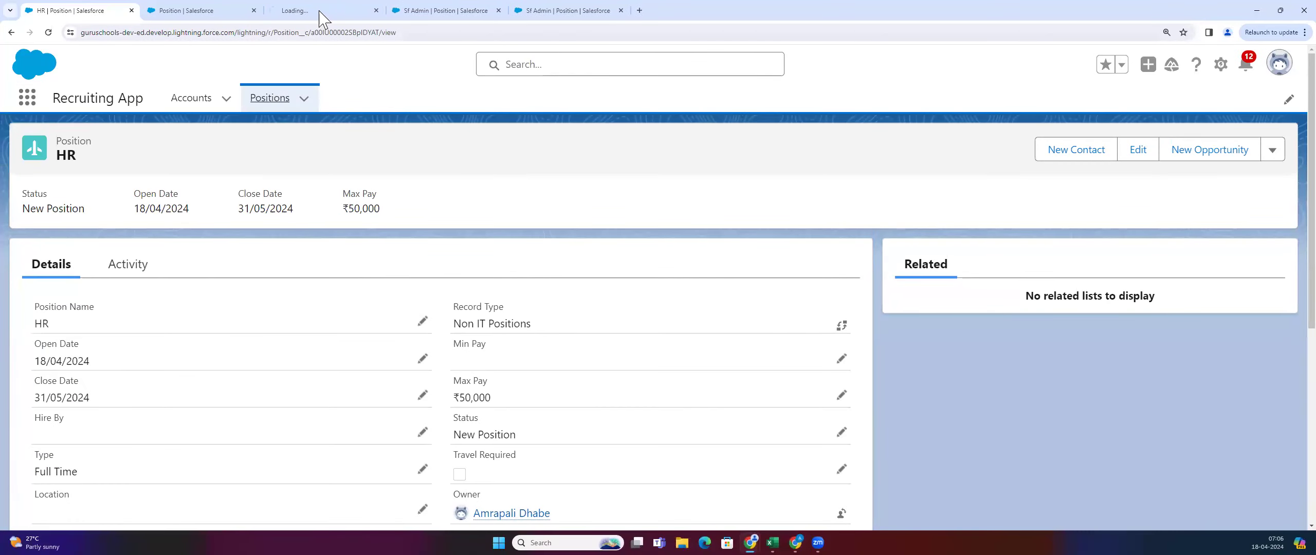
left_click(217, 12)
left_click_drag(217, 15, 203, 15)
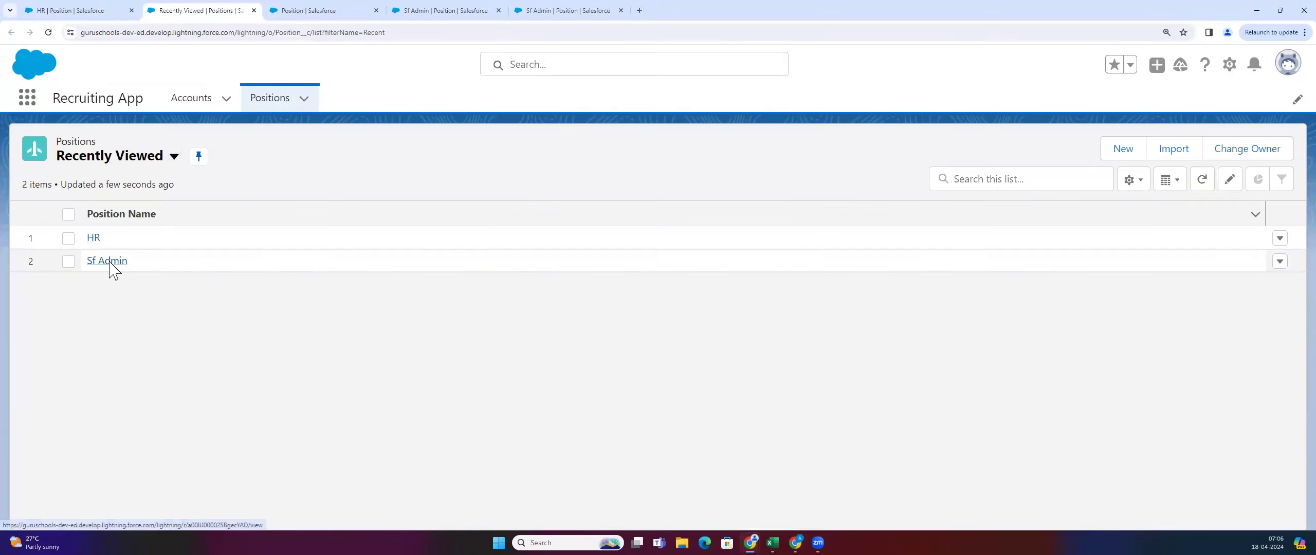
left_click(111, 262)
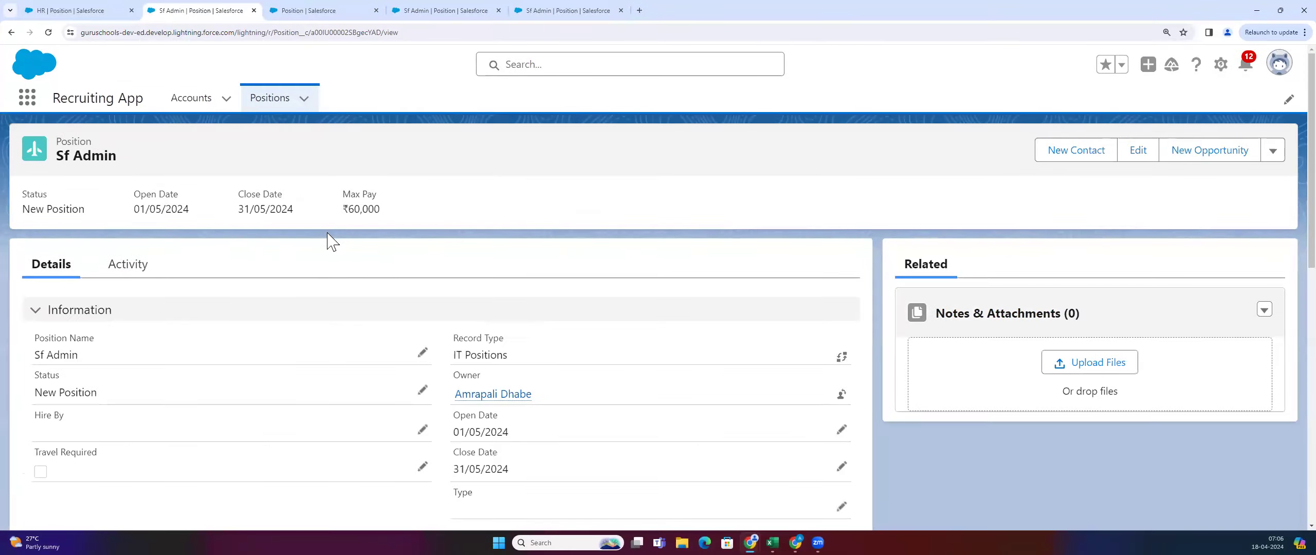
Compare the sections of the Sf Admin record with those of the HR record, collapsing and re-expanding HR's New Section
scroll(396, 215, "down", 3)
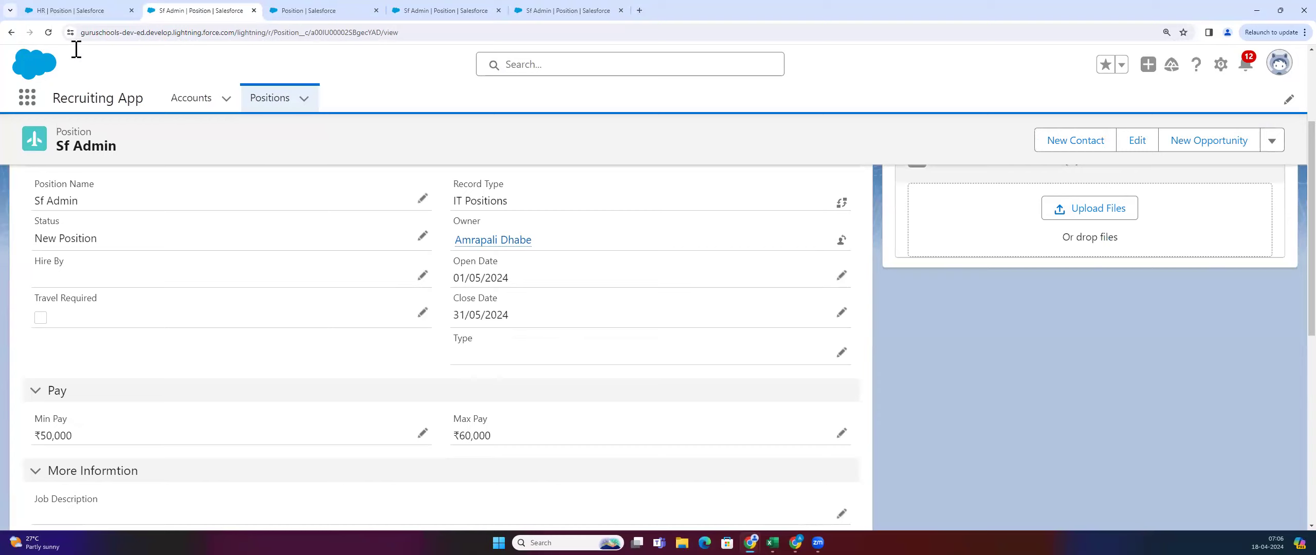
scroll(126, 432, "down", 2)
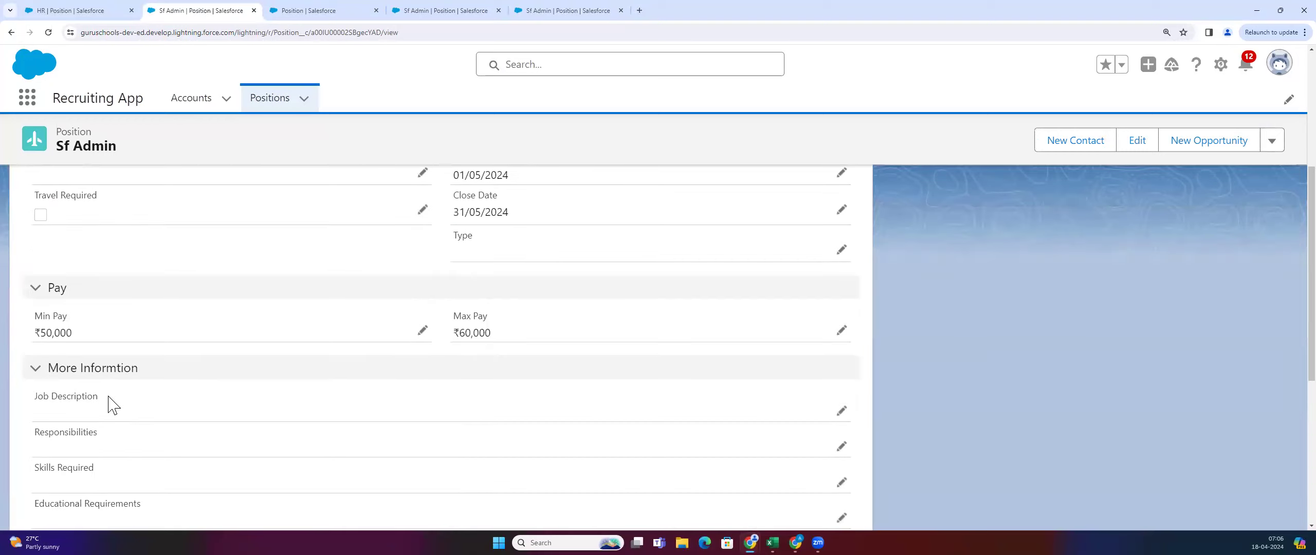
scroll(112, 405, "down", 5)
key("ctrl+shift+Tab")
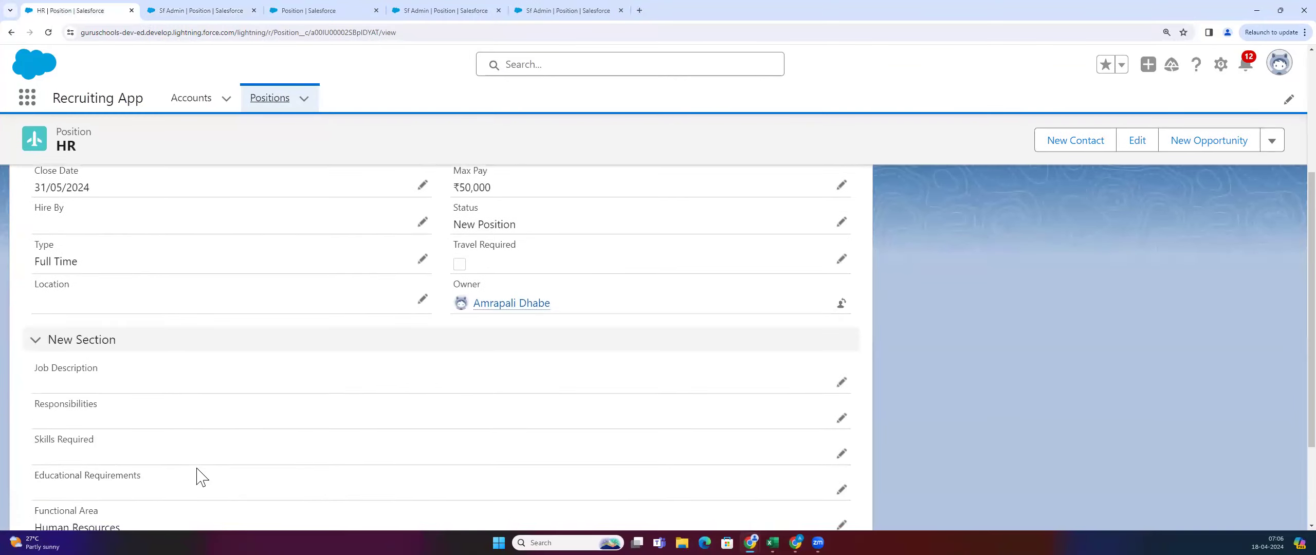
scroll(89, 266, "down", 3)
left_click(129, 214)
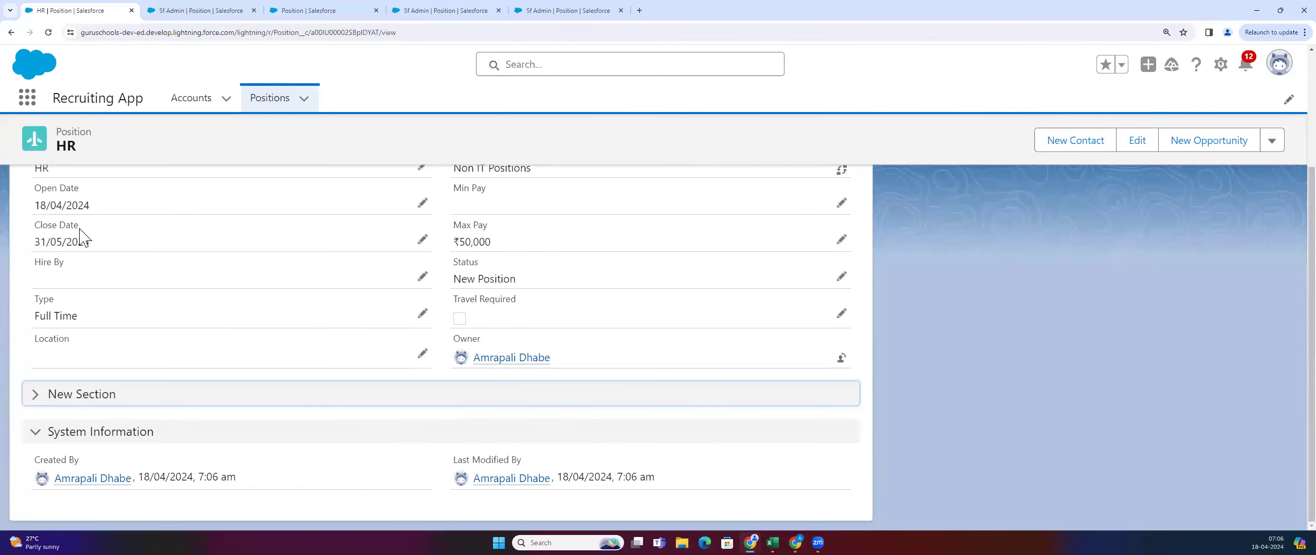
left_click(25, 398)
scroll(129, 316, "up", 5)
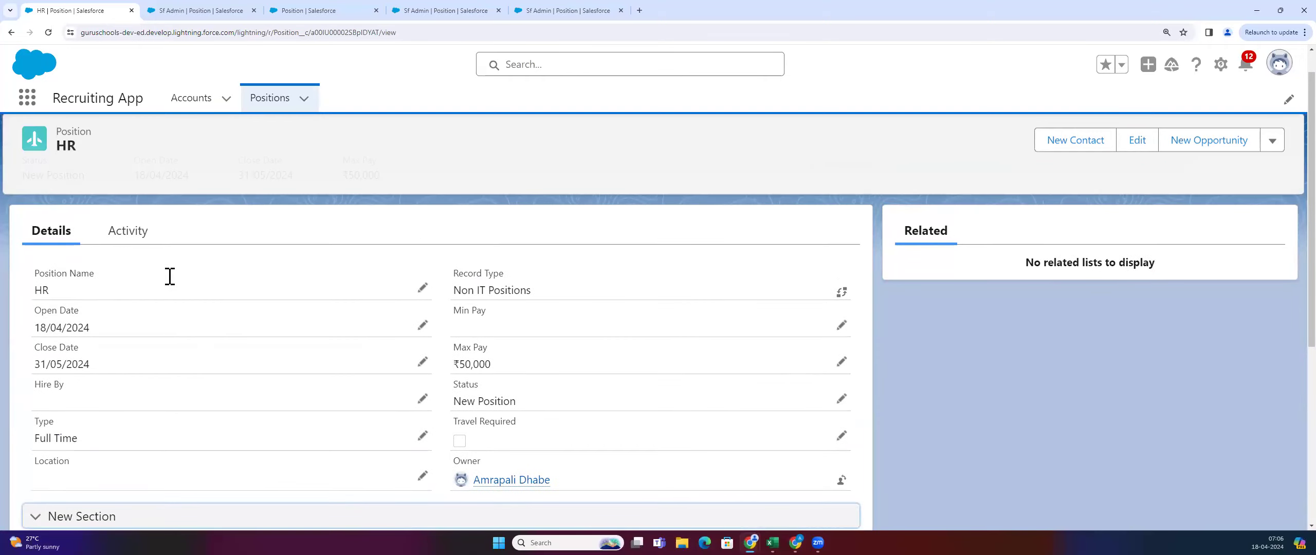
scroll(193, 376, "down", 6)
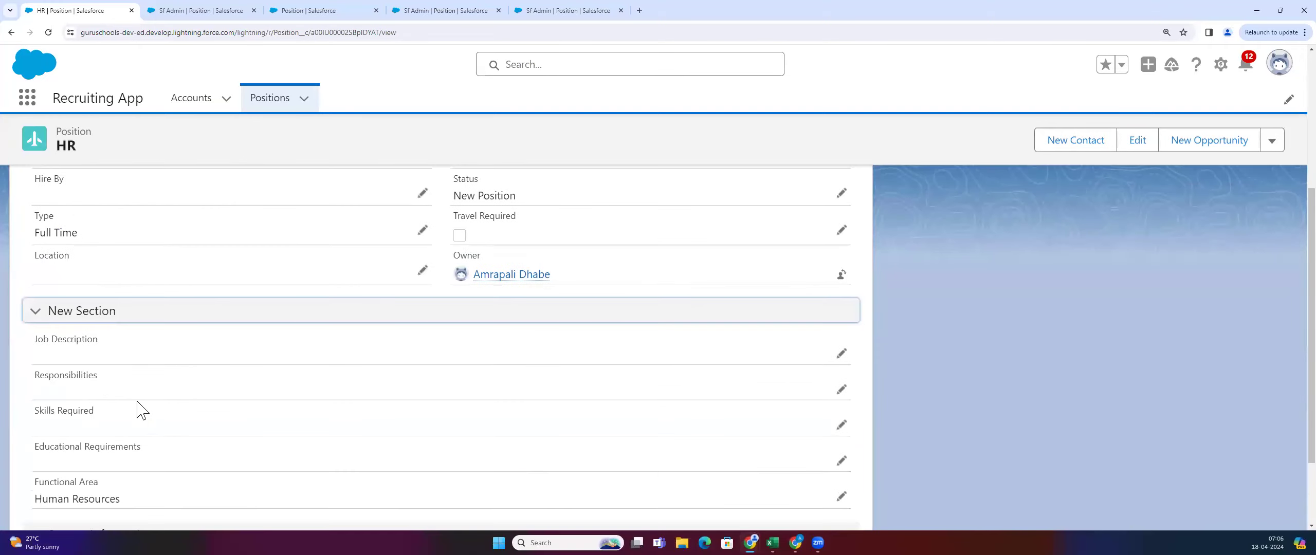
Check the Languages section of the Sf Admin record against the sections shown on the HR record
left_click(154, 9)
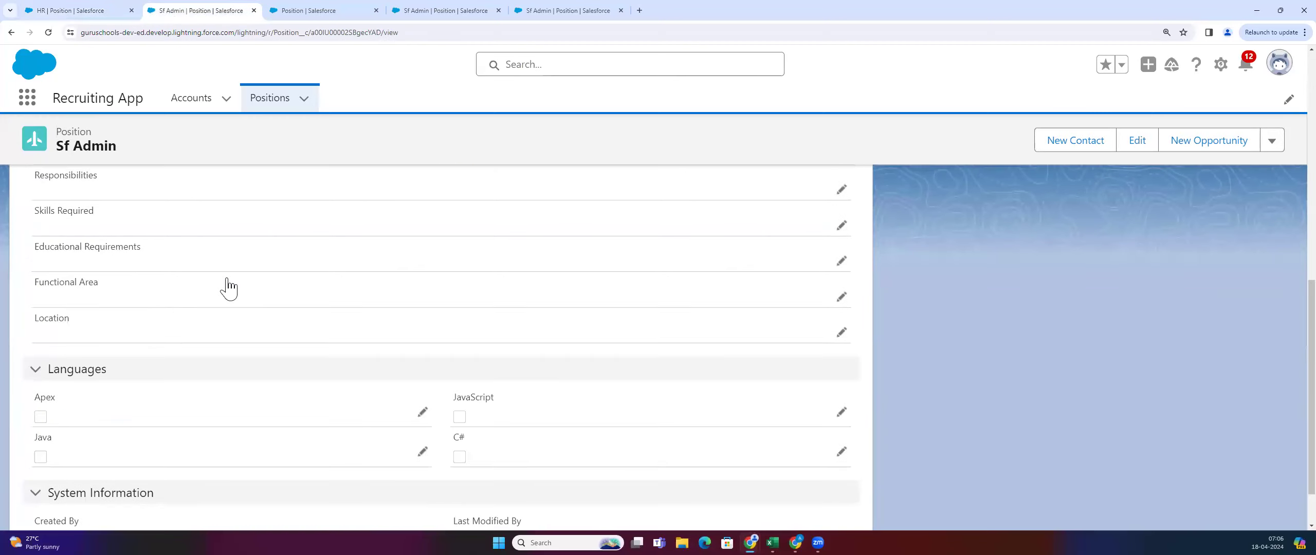
scroll(234, 401, "down", 1)
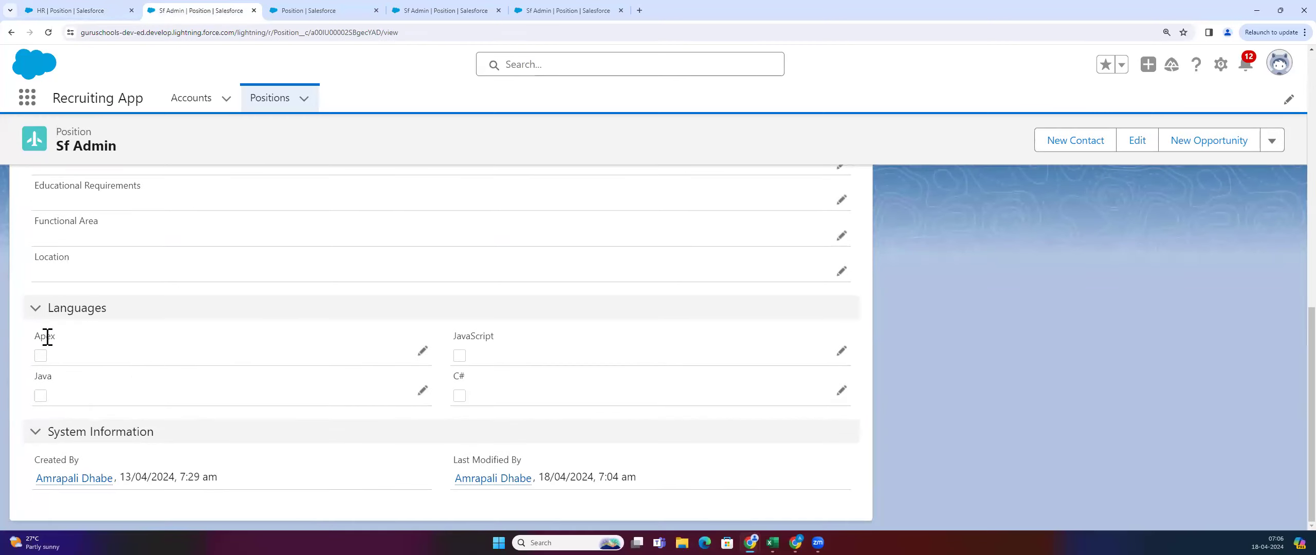
scroll(182, 393, "up", 15)
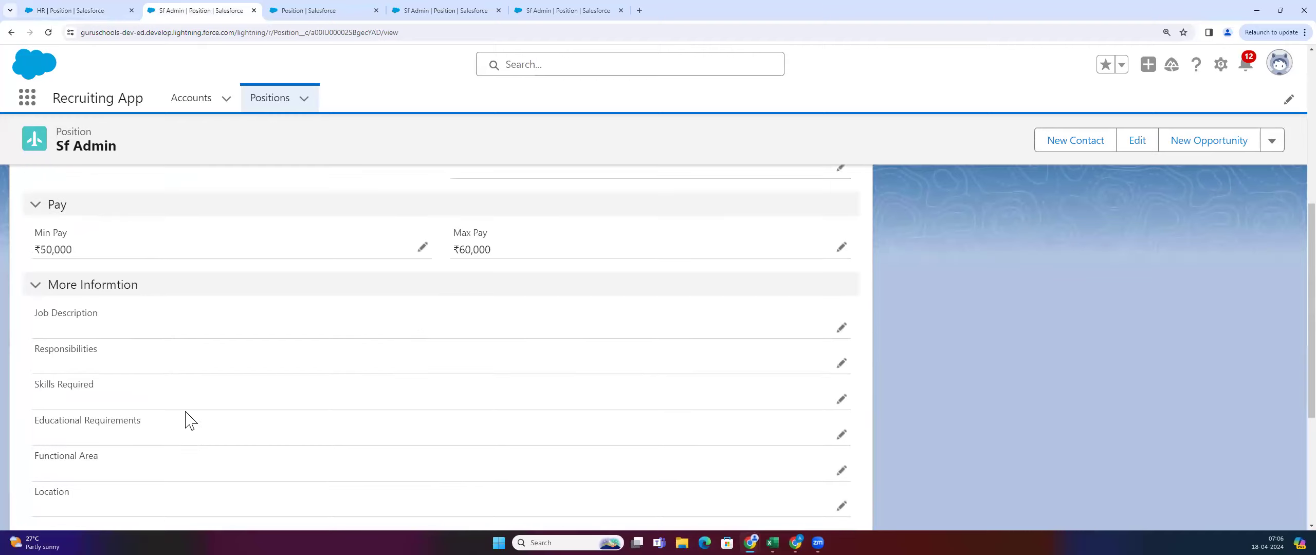
left_click(64, 7)
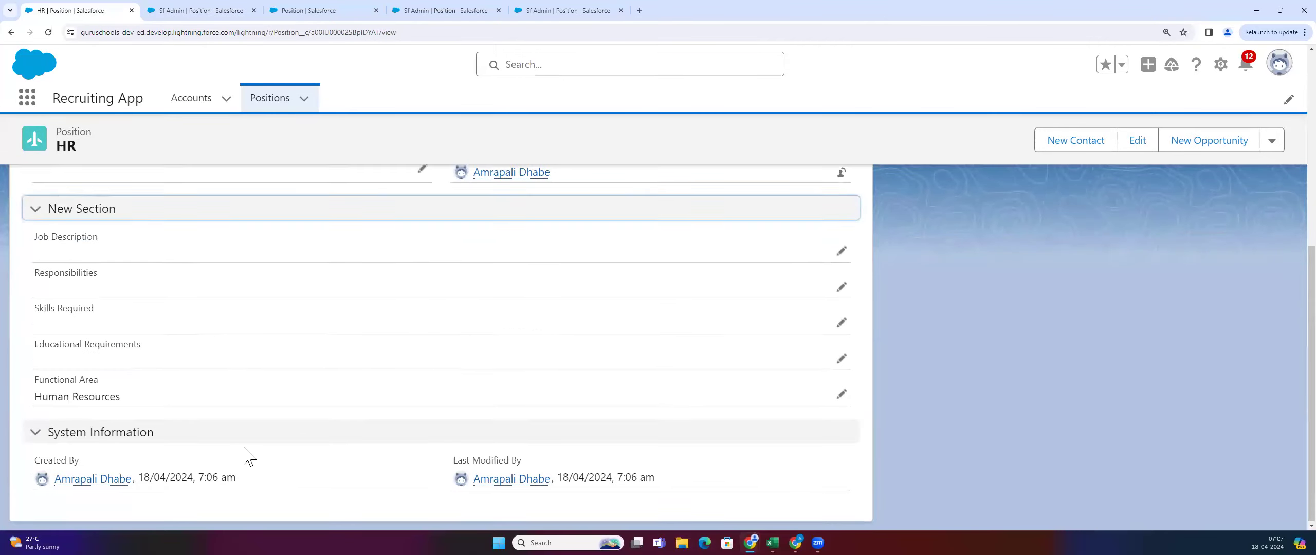
scroll(246, 373, "up", 10)
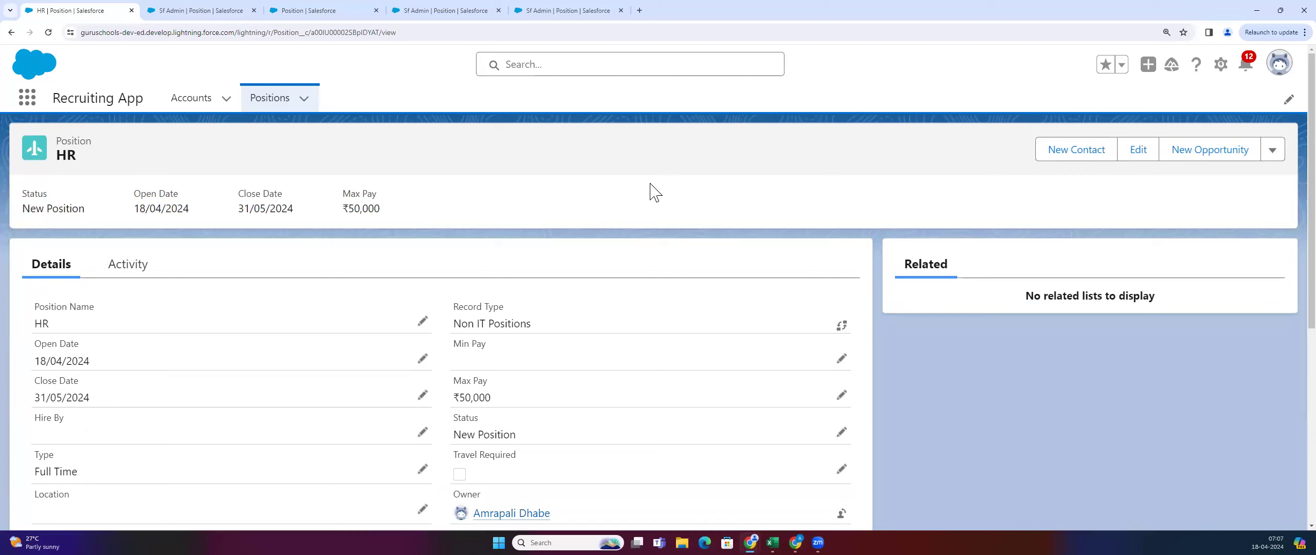
Open the HR position's Functional Area for editing and examine which values it offers
scroll(650, 198, "down", 3)
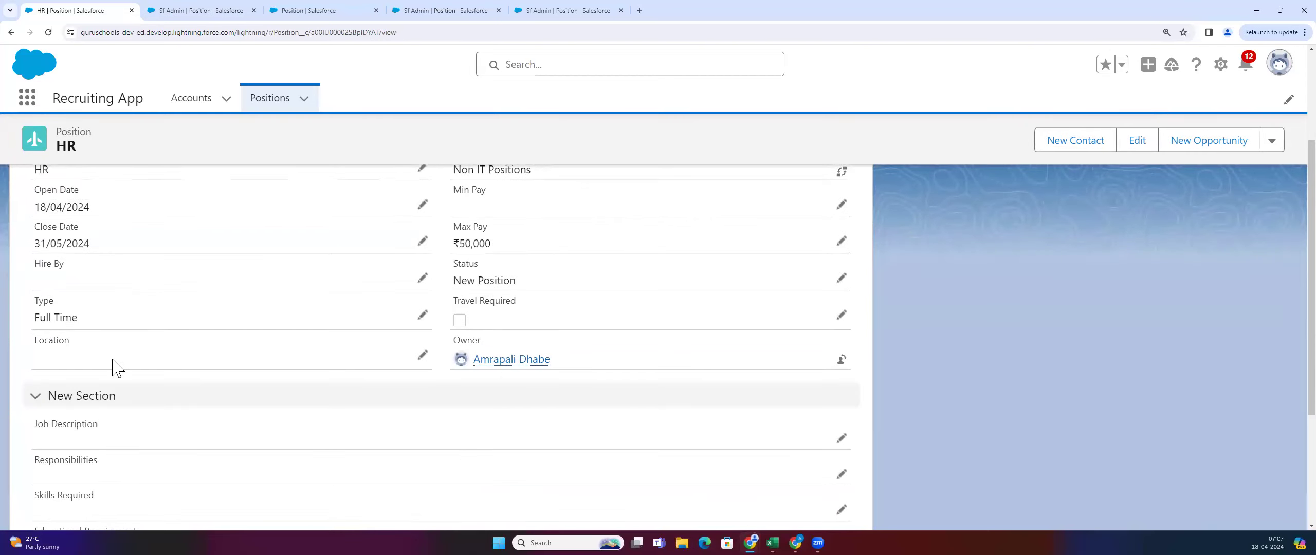
scroll(117, 368, "down", 4)
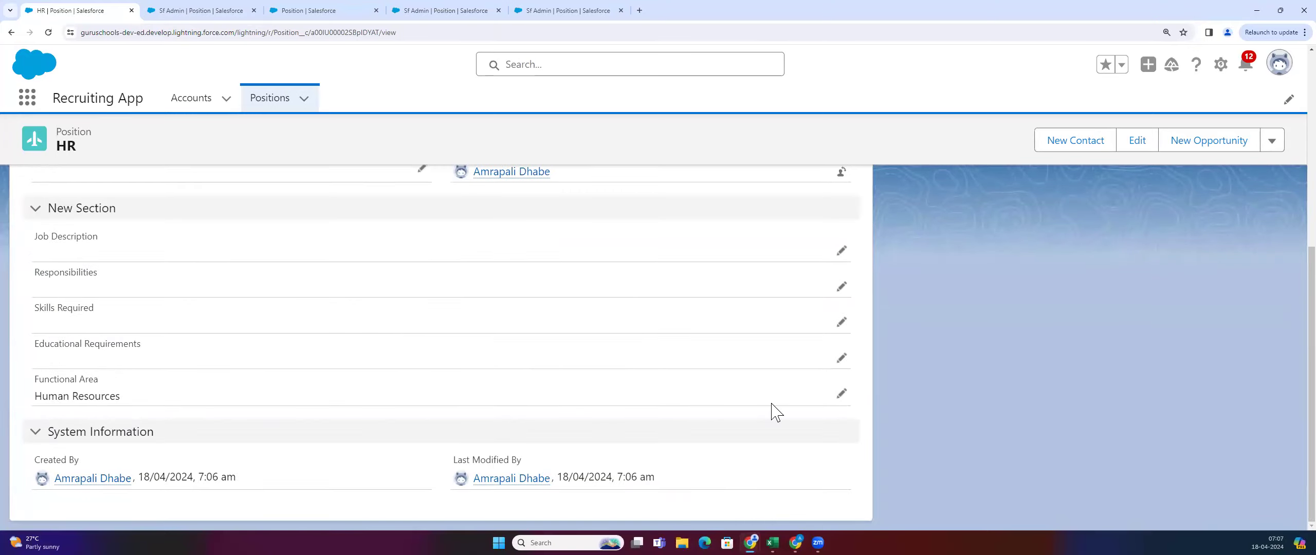
left_click(850, 393)
left_click(247, 414)
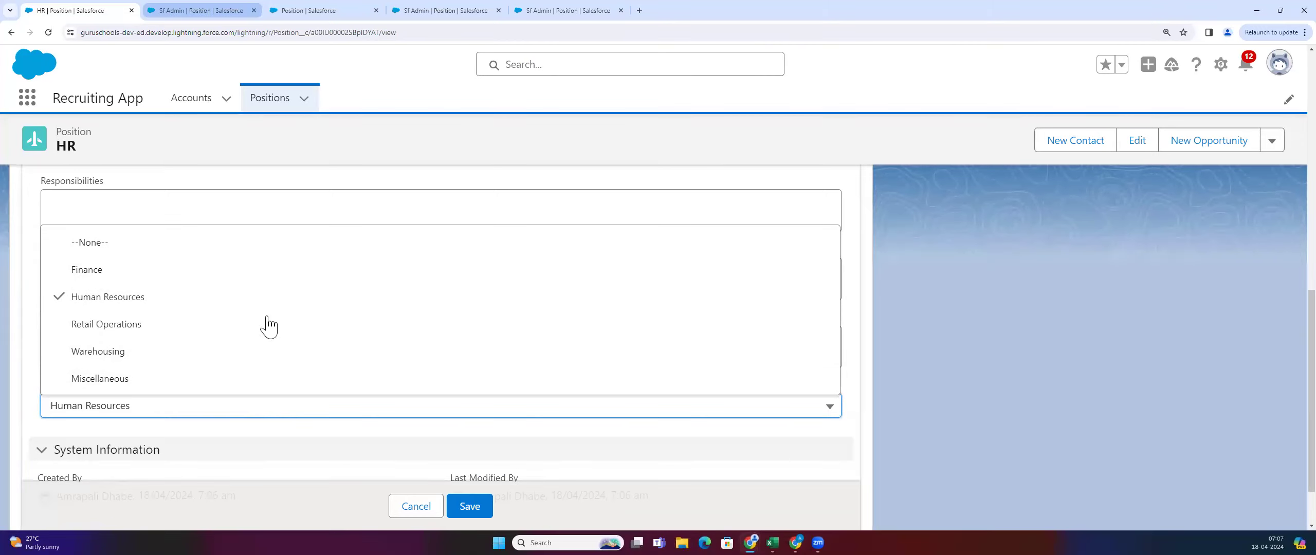
Switch to the Sf Admin record and set its Functional Area to Information Technology
key("ctrl+Tab")
scroll(347, 386, "down", 6)
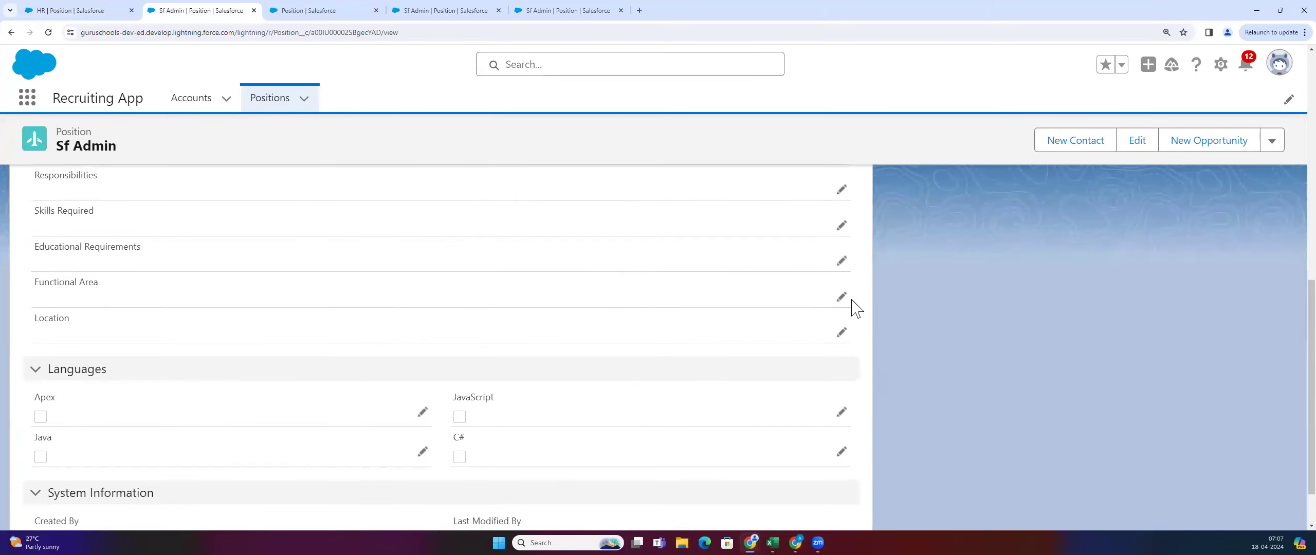
left_click(841, 301)
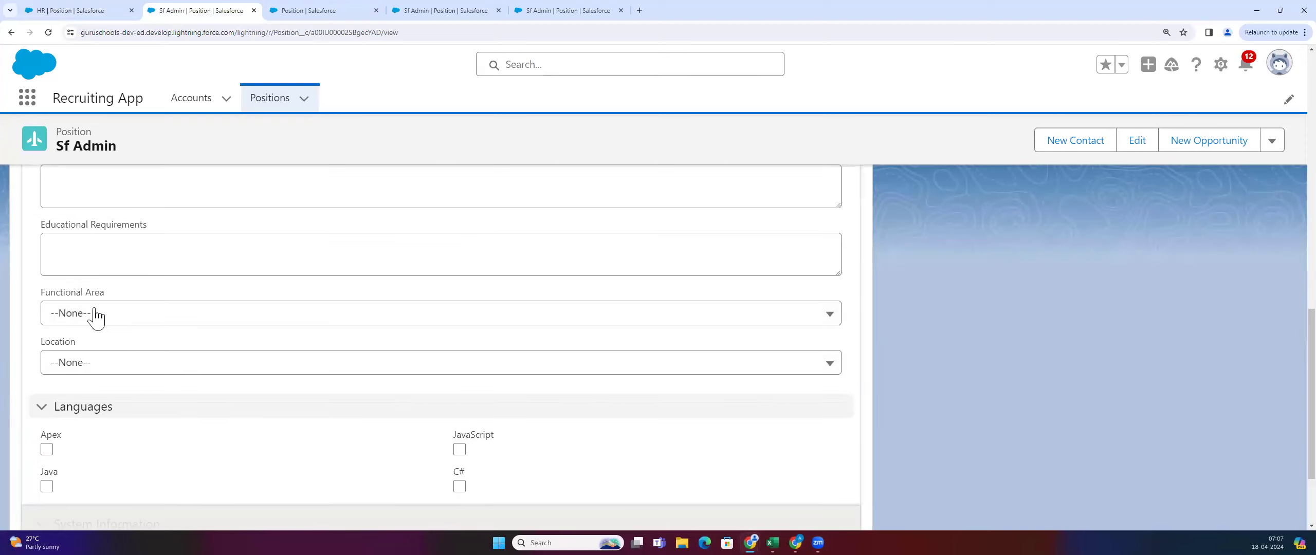
left_click(98, 315)
left_click(123, 428)
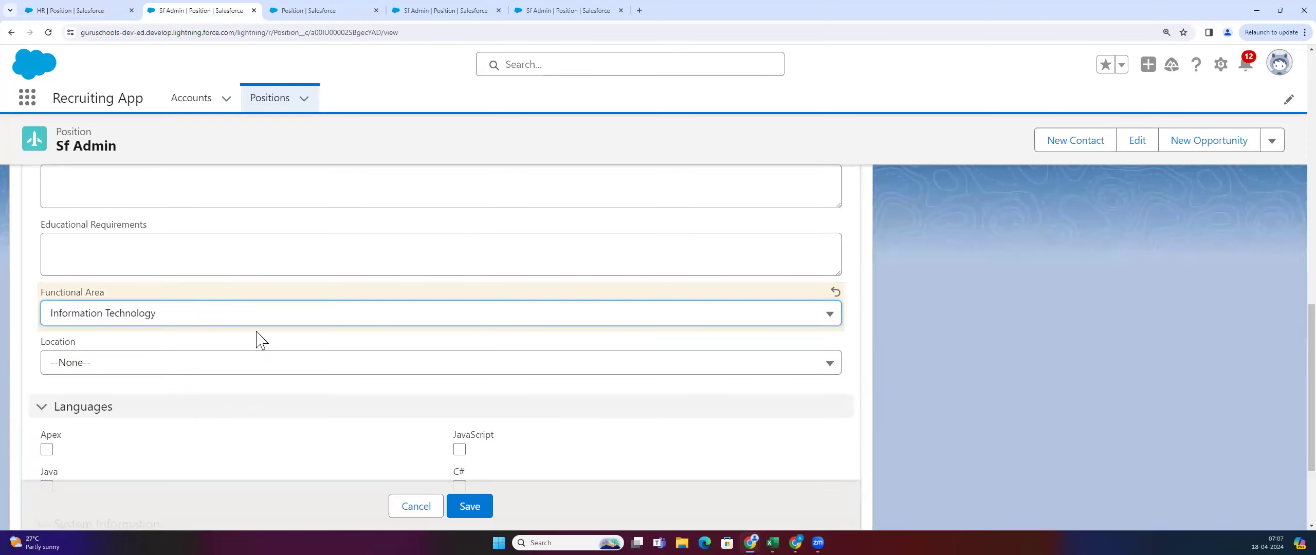
Select JavaScript and Java in Sf Admin's Languages section and save the record
scroll(279, 356, "down", 3)
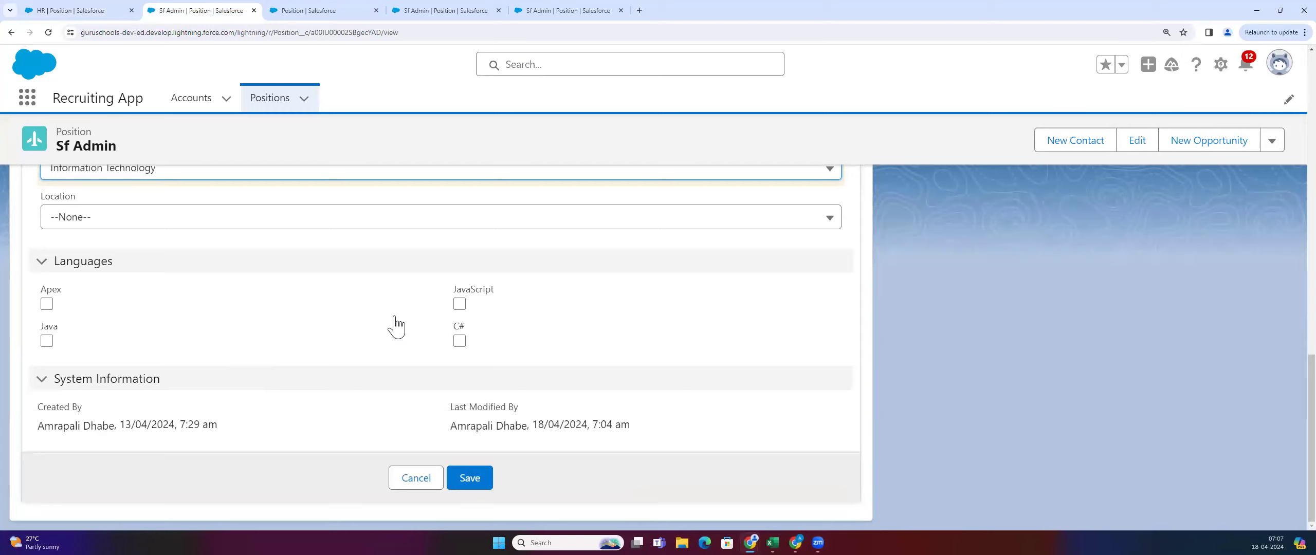
left_click(460, 304)
left_click(47, 341)
left_click(463, 480)
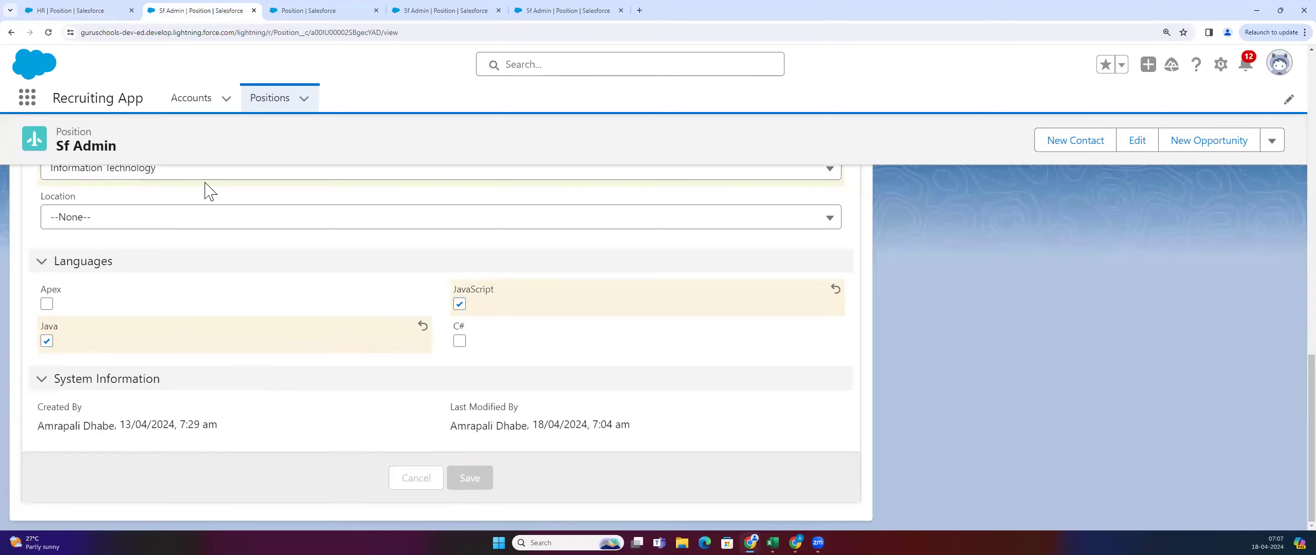
Return to the HR record and cancel its open edit without changing any values
key("ctrl+shift+Tab")
left_click(416, 507)
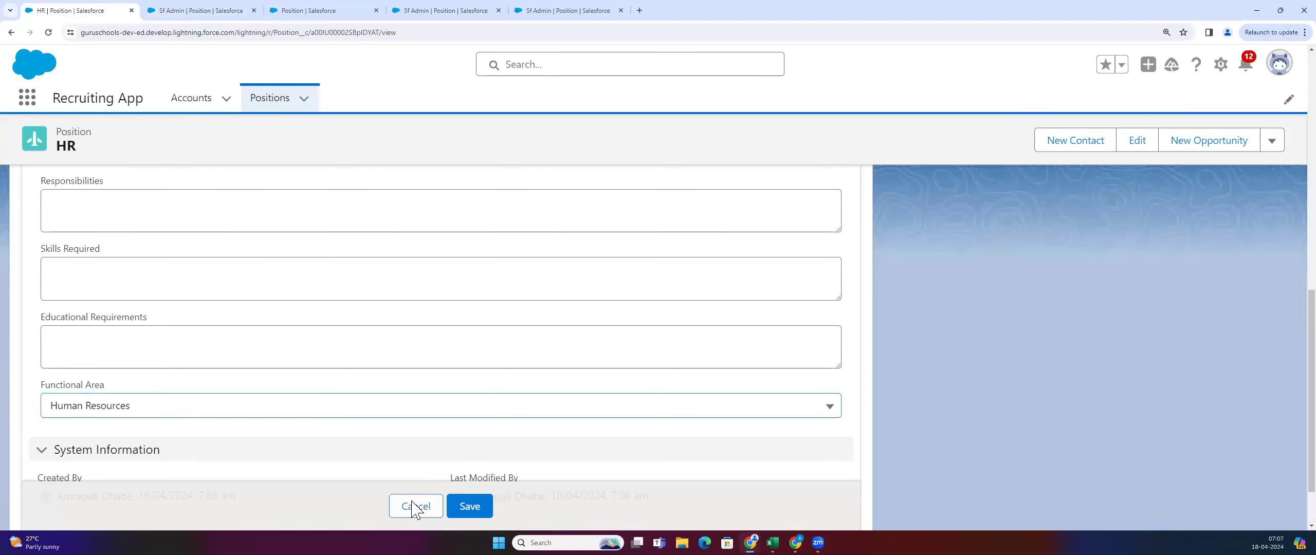
scroll(244, 370, "up", 10)
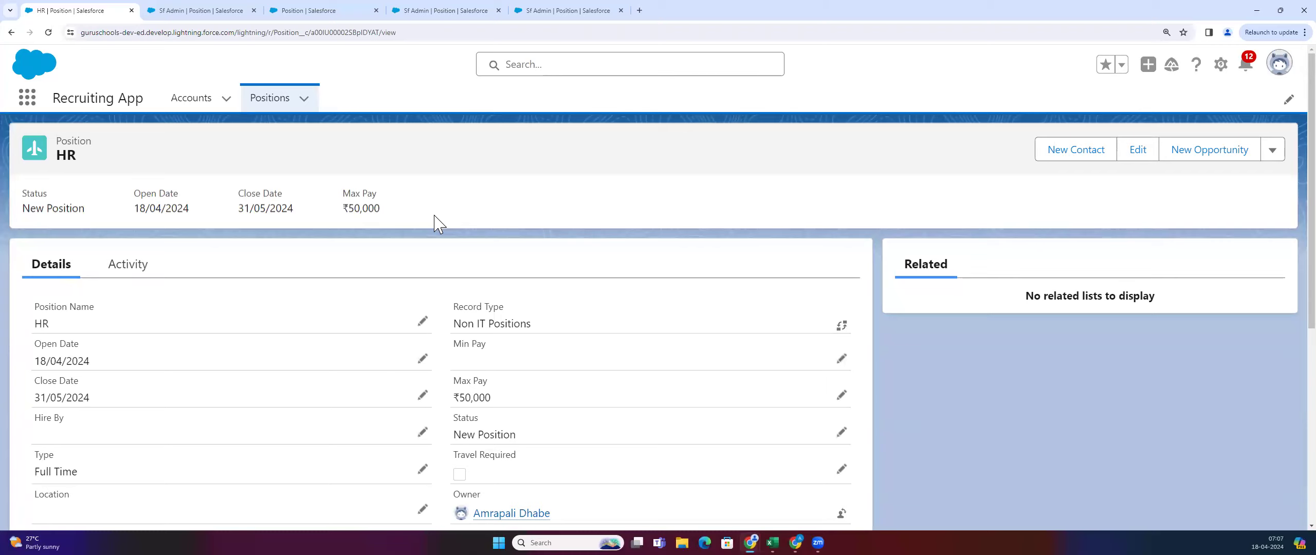
scroll(549, 397, "down", 6)
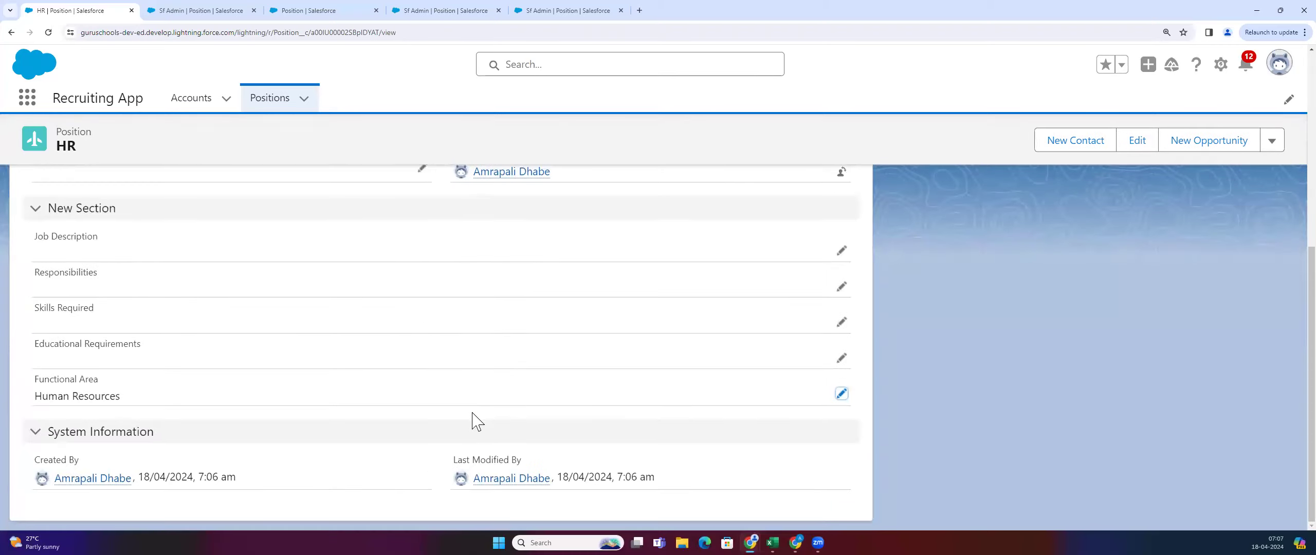
scroll(411, 453, "up", 6)
left_click_drag(127, 191, 452, 206)
left_click(452, 206)
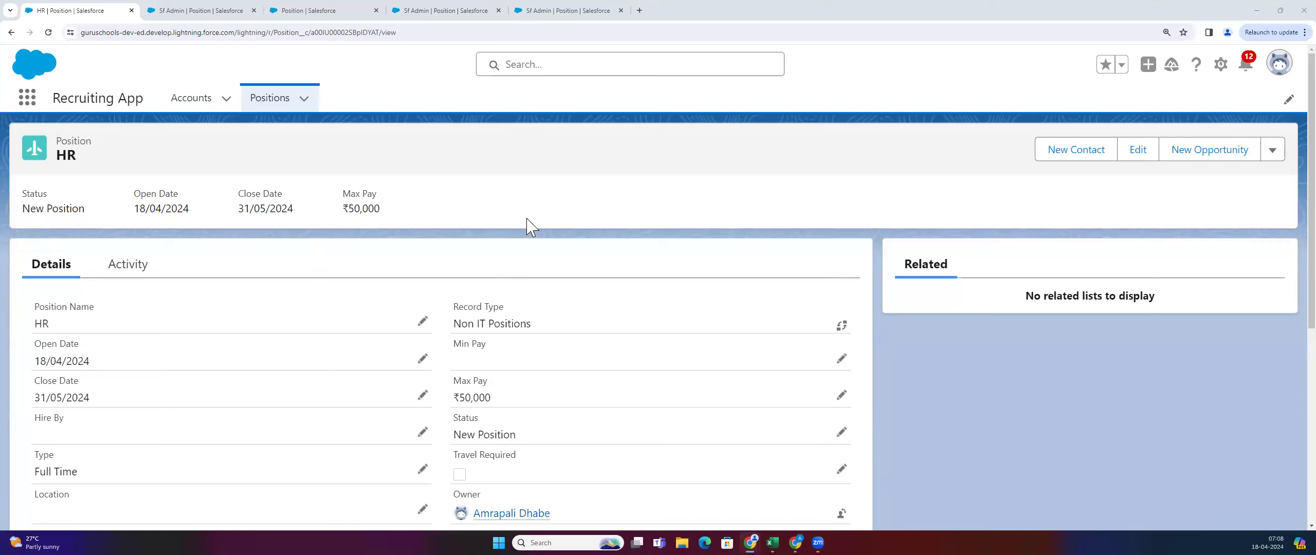
scroll(454, 207, "down", 3)
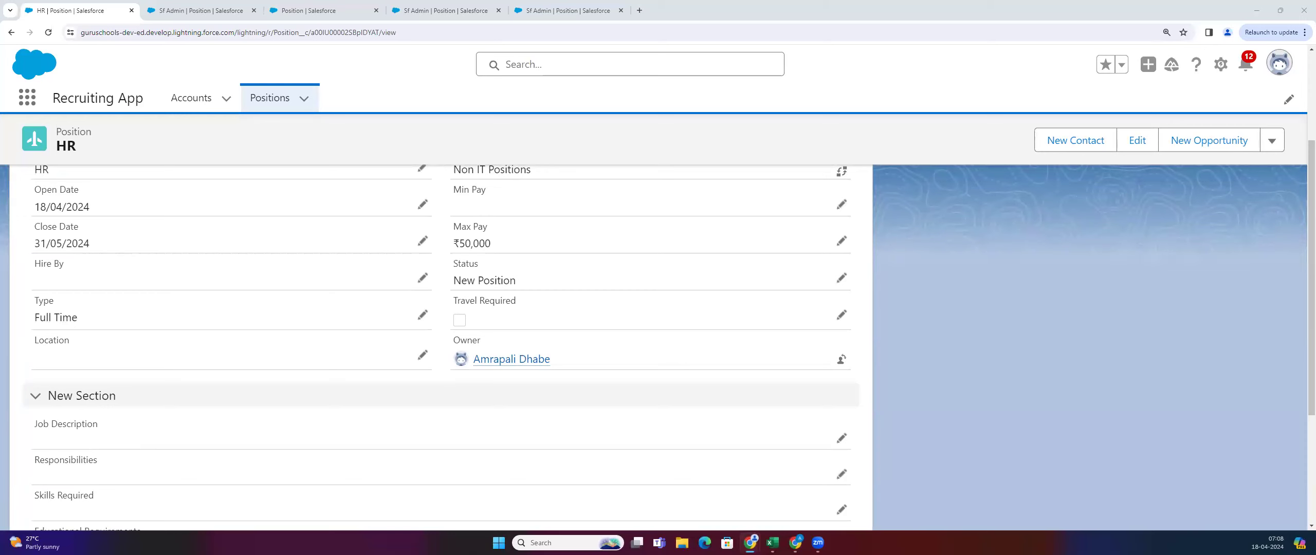
scroll(570, 412, "up", 3)
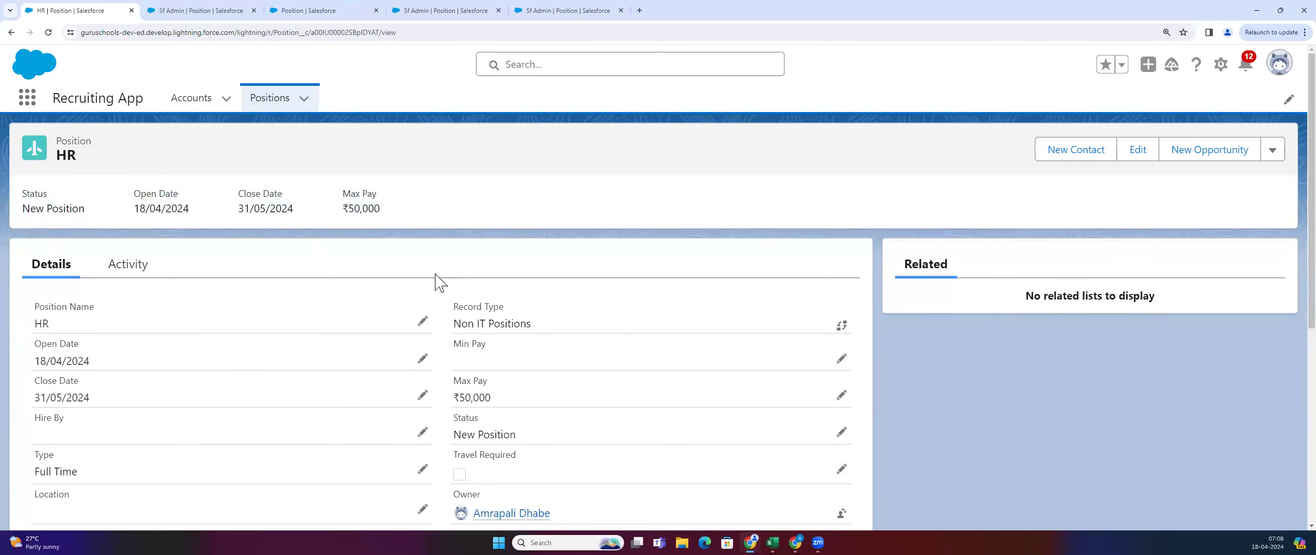
scroll(435, 282, "down", 5)
scroll(399, 323, "up", 5)
Open the Dickenson plc account record and examine its related lists, such as Contacts, Opportunities, Cases and Notes & Attachments
left_click(197, 105)
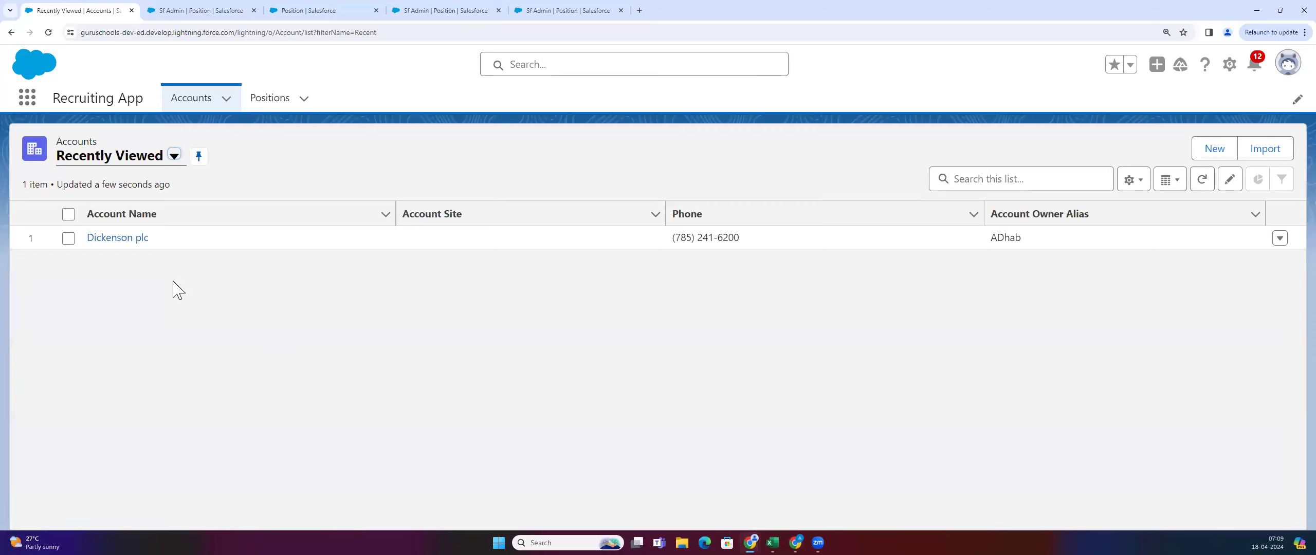
left_click(137, 238)
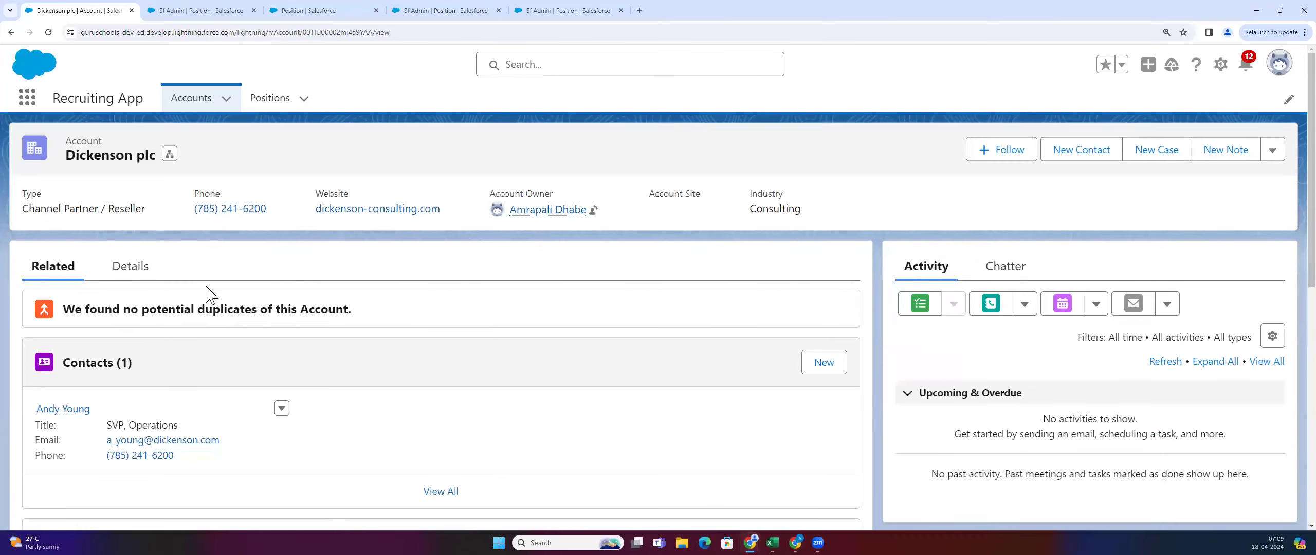
scroll(185, 406, "down", 2)
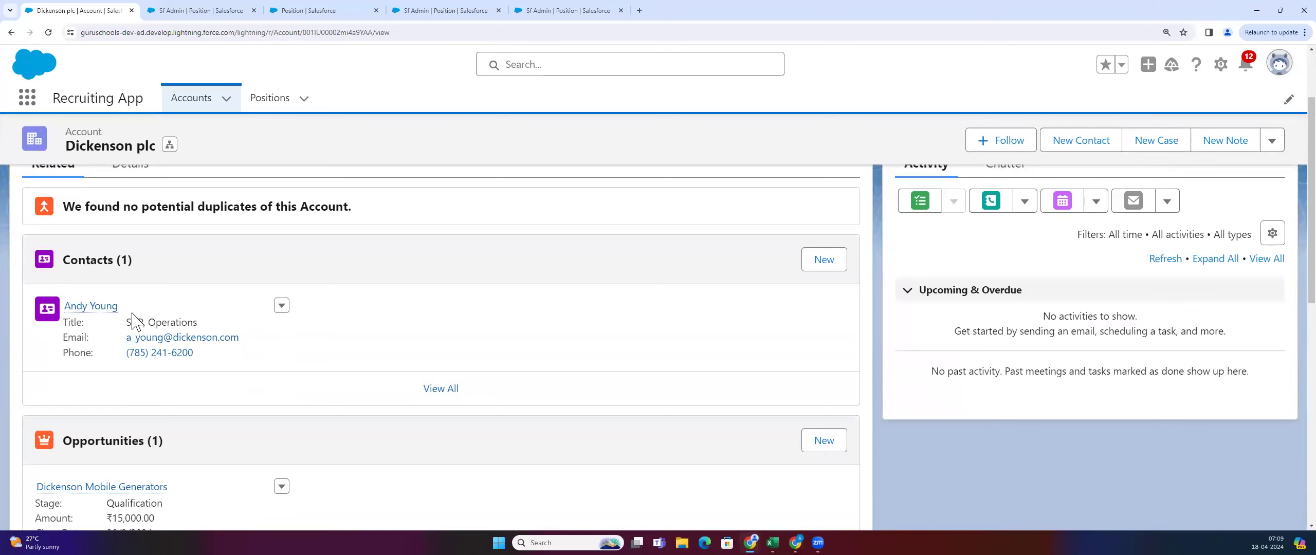
scroll(133, 321, "up", 2)
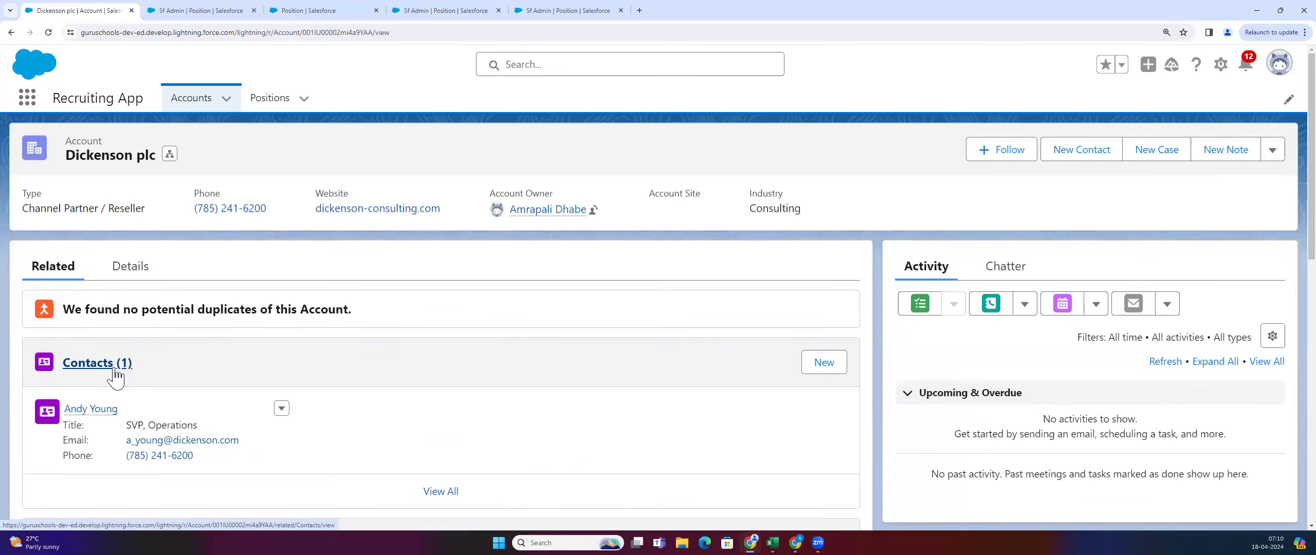
scroll(115, 375, "down", 4)
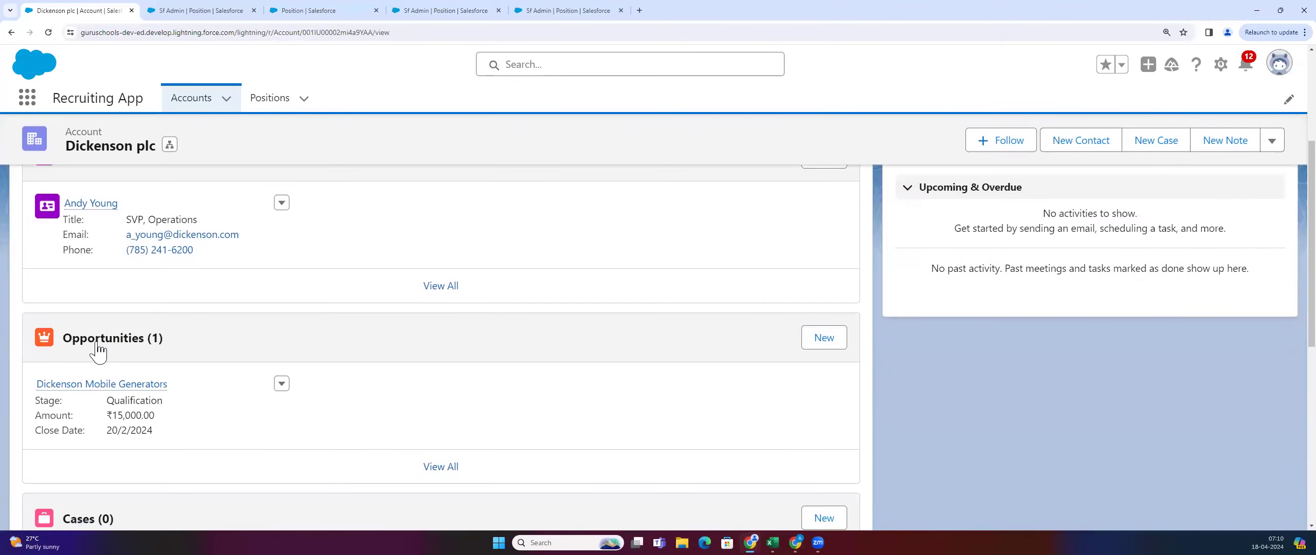
scroll(97, 350, "down", 2)
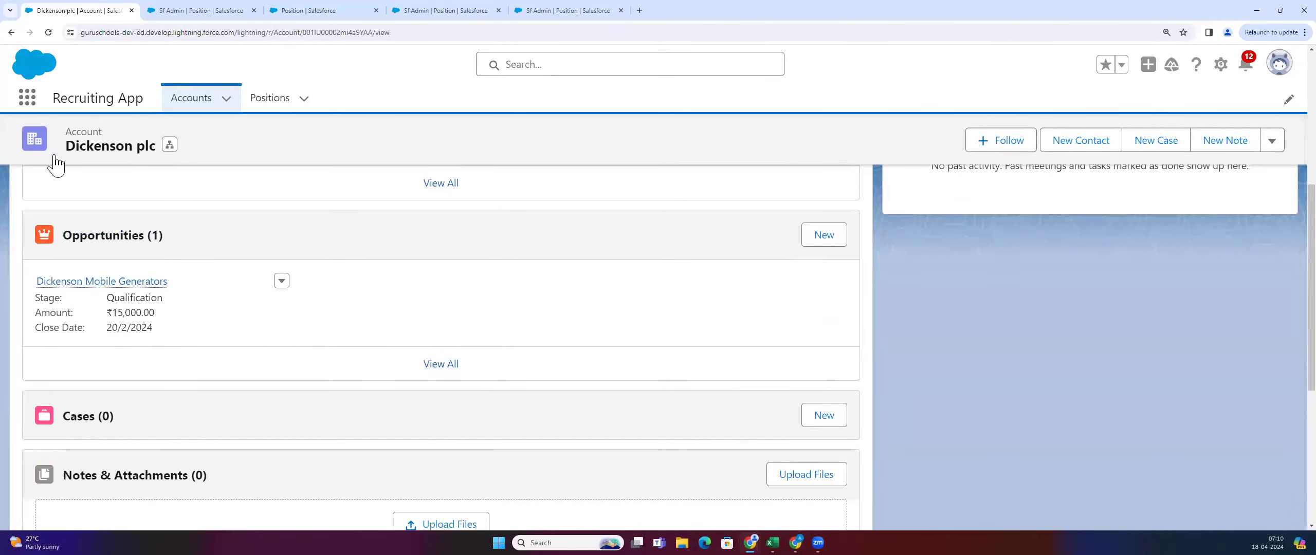
scroll(61, 429, "down", 2)
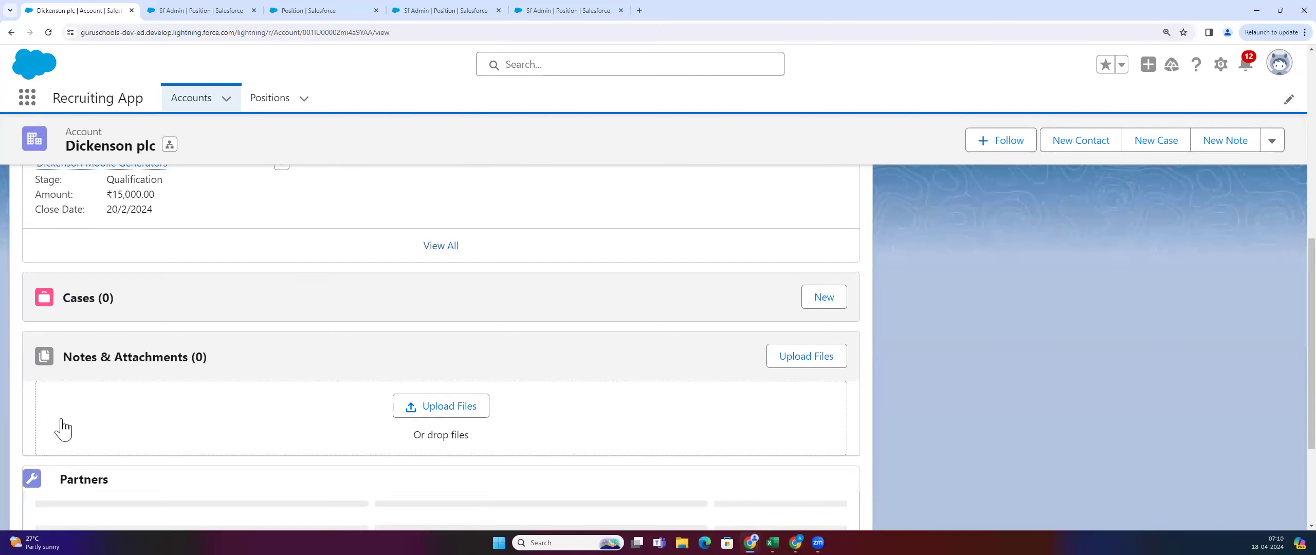
scroll(62, 427, "up", 8)
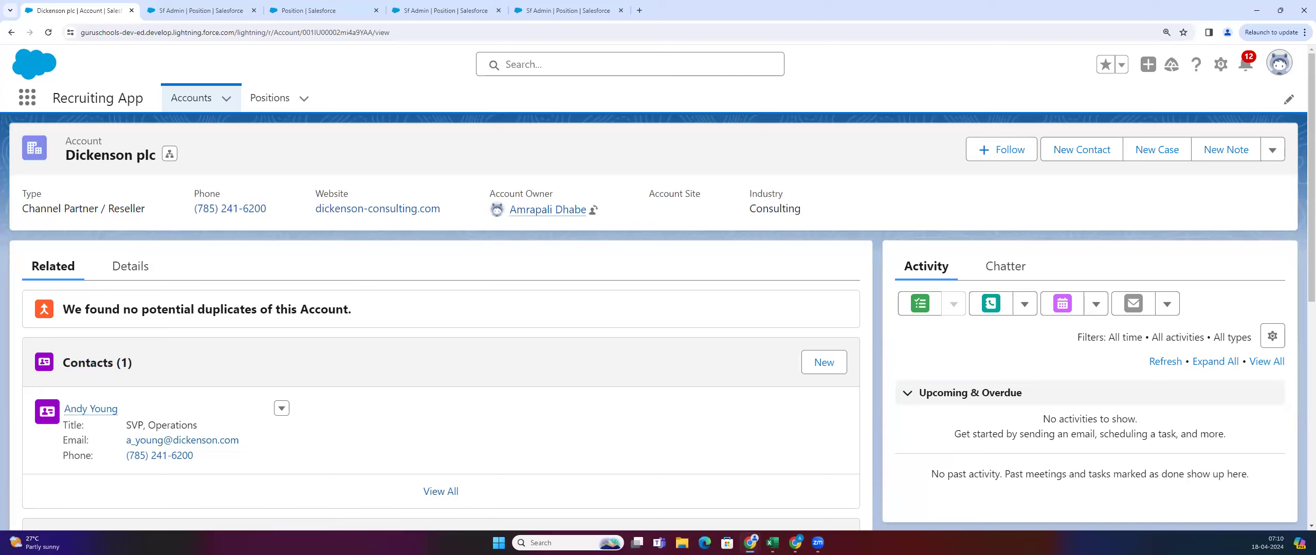
Switch to Paint and draw a tall black rectangle in the left part of the canvas
key("alt+Tab")
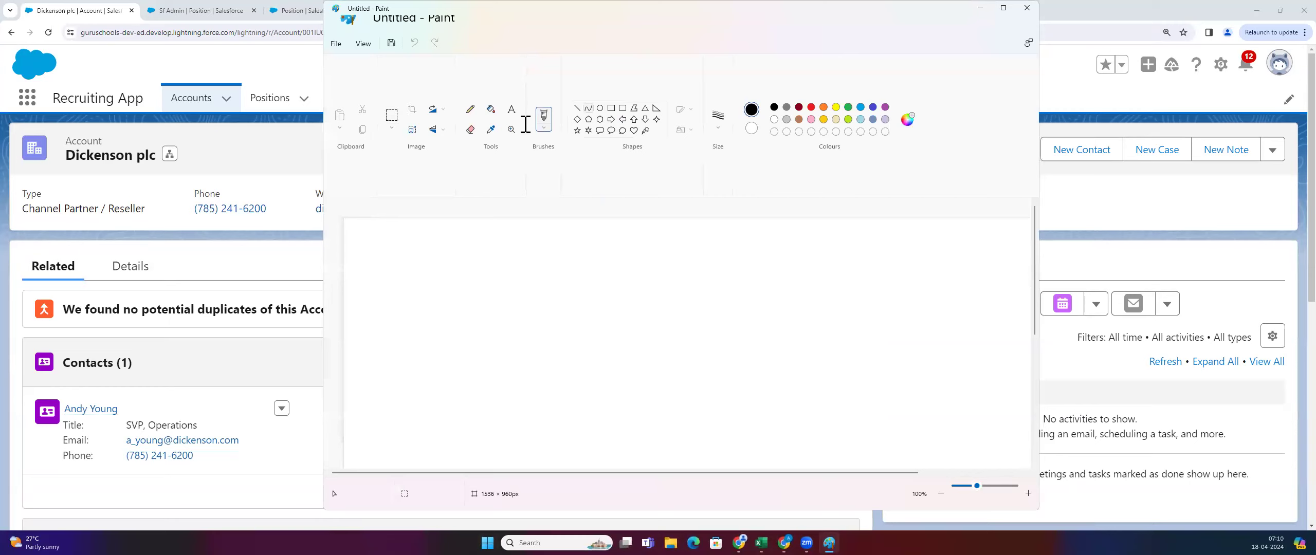
left_click(611, 108)
mouse_move(425, 242)
left_mouse_down()
mouse_move(519, 359)
mouse_move(540, 412)
left_mouse_up()
Copy the rectangle and place the duplicate level with the original on the right side of the canvas
left_click(392, 116)
left_click_drag(416, 233, 537, 345)
left_click_drag(549, 385, 552, 433)
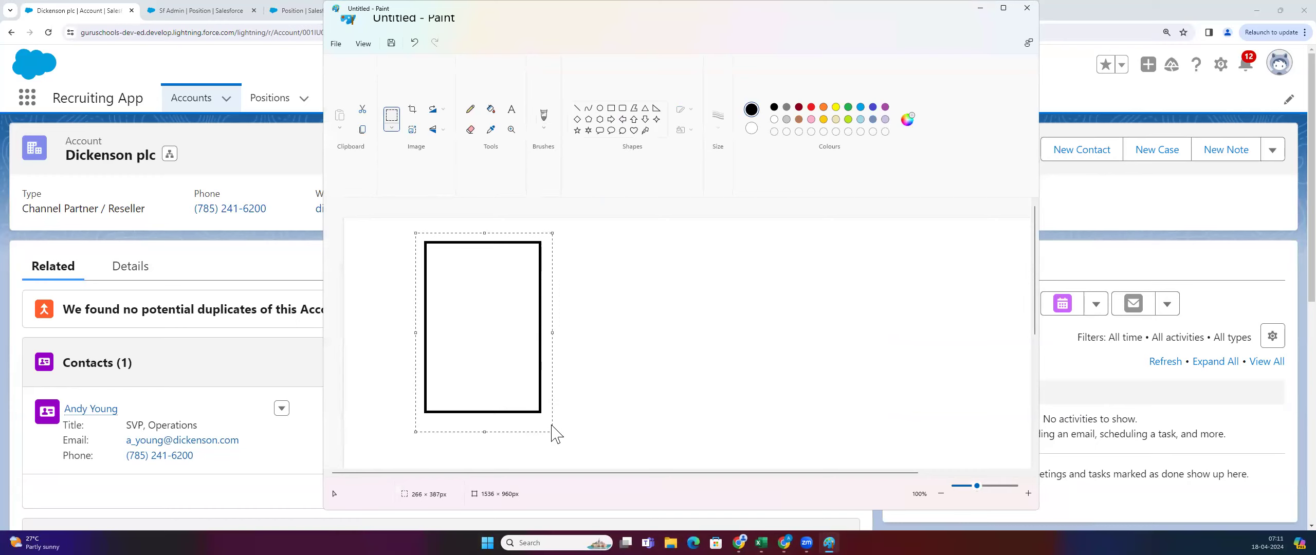
key("ctrl+c")
key("ctrl+v")
left_click_drag(437, 348, 898, 360)
left_click(901, 363)
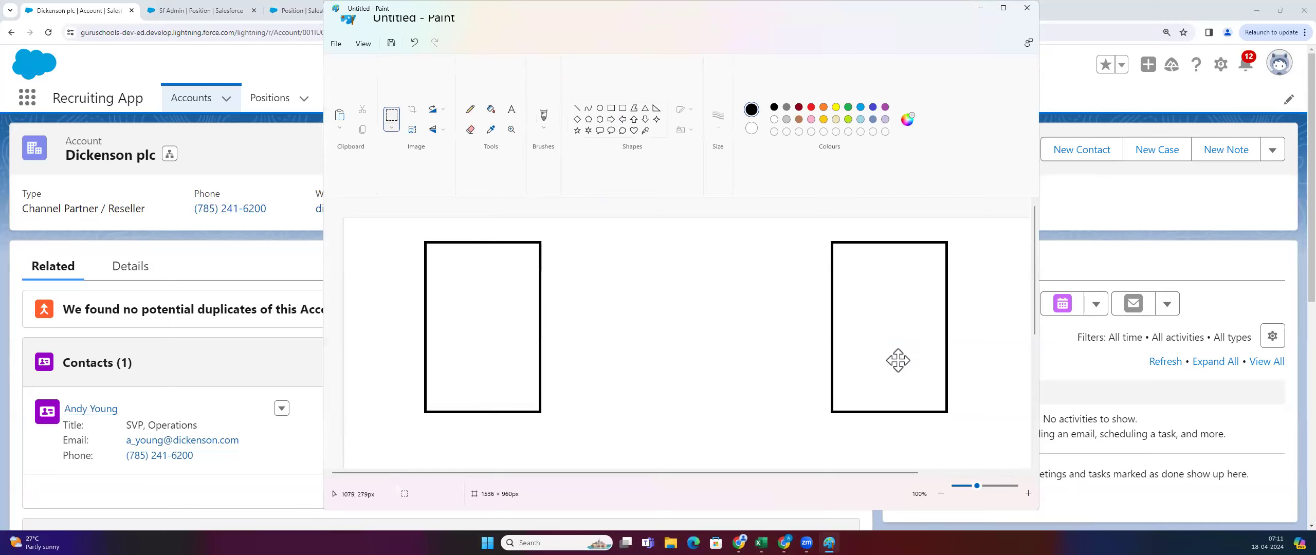
left_click(696, 359)
Label the left rectangle A and the right rectangle B with text inside each shape
left_click(511, 109)
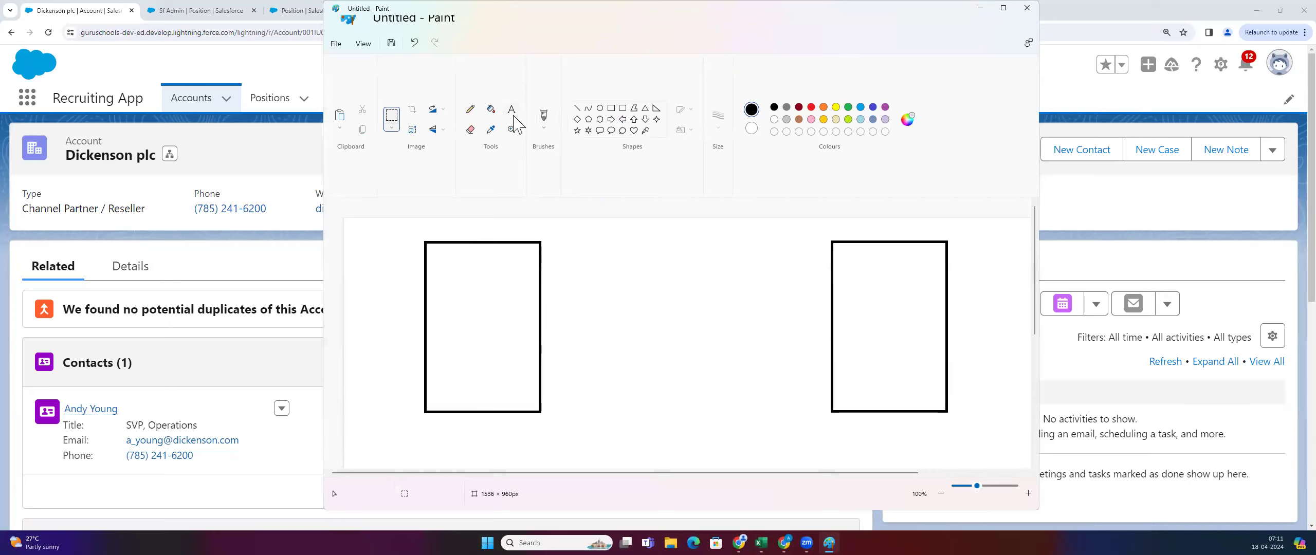
left_click(461, 289)
type("A")
left_click(875, 303)
left_click(877, 303)
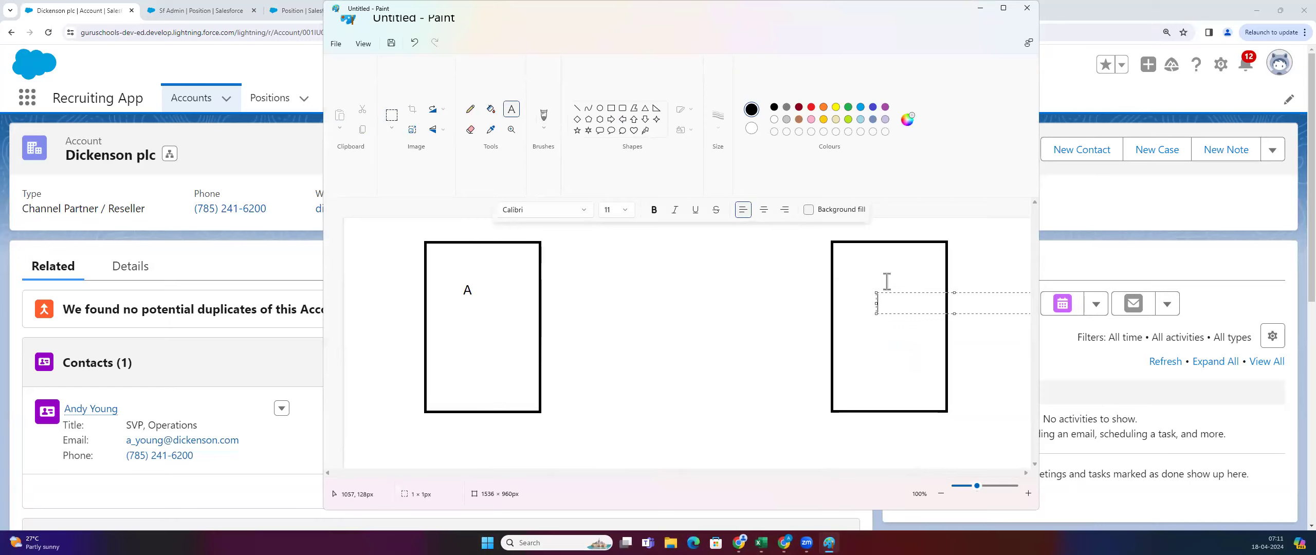
type("B")
left_click(725, 400)
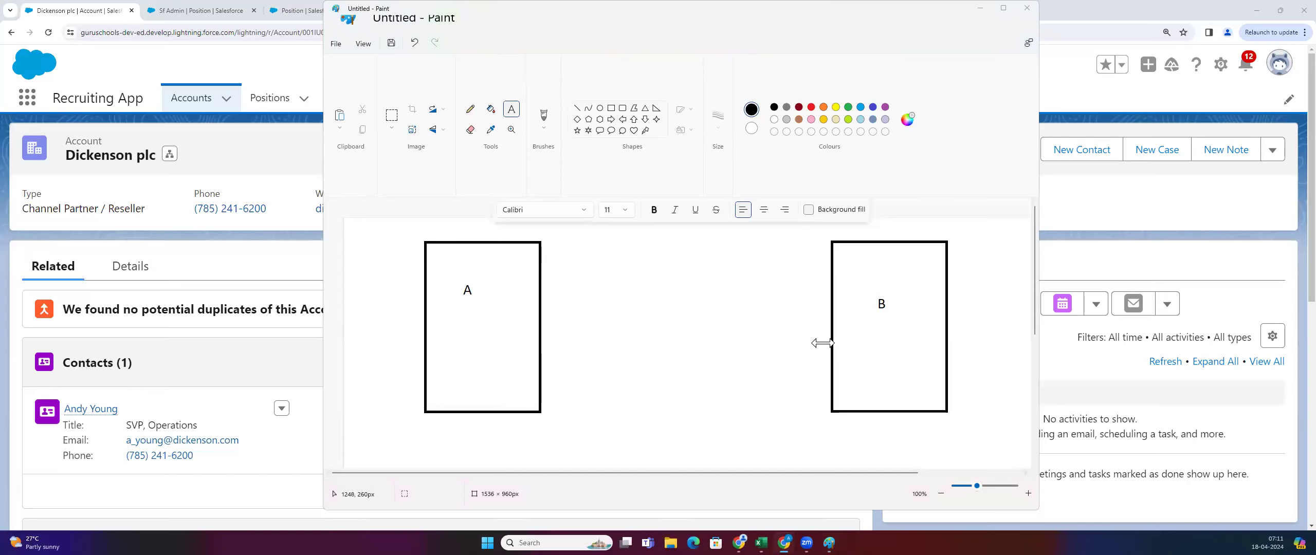
left_click(440, 289)
left_click(391, 114)
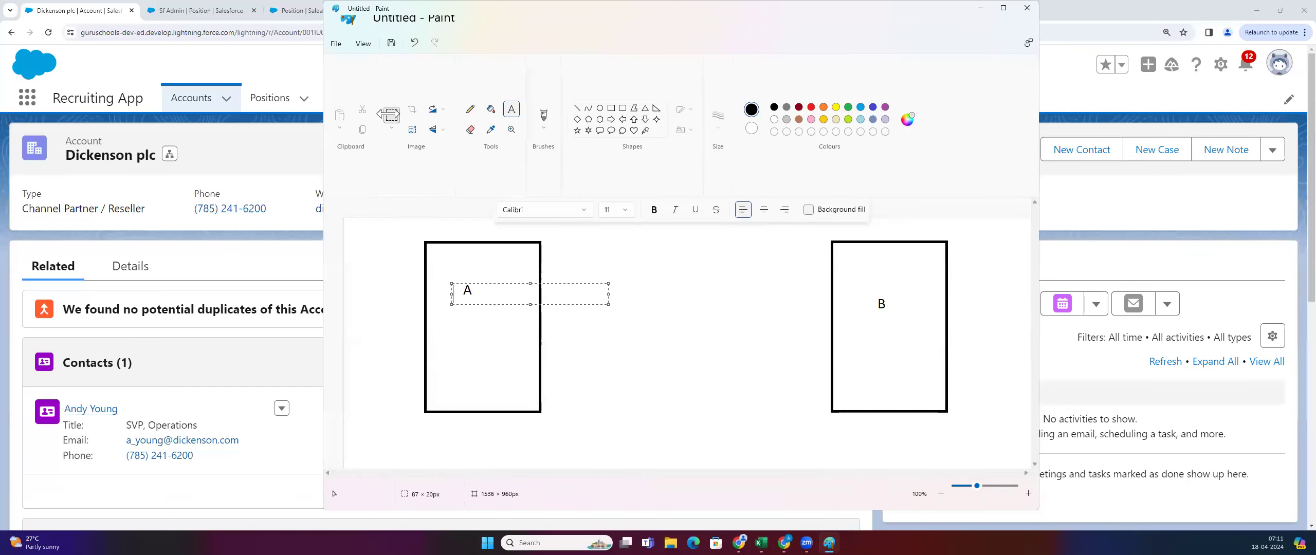
left_click_drag(446, 278, 504, 361)
left_click_drag(851, 271, 939, 391)
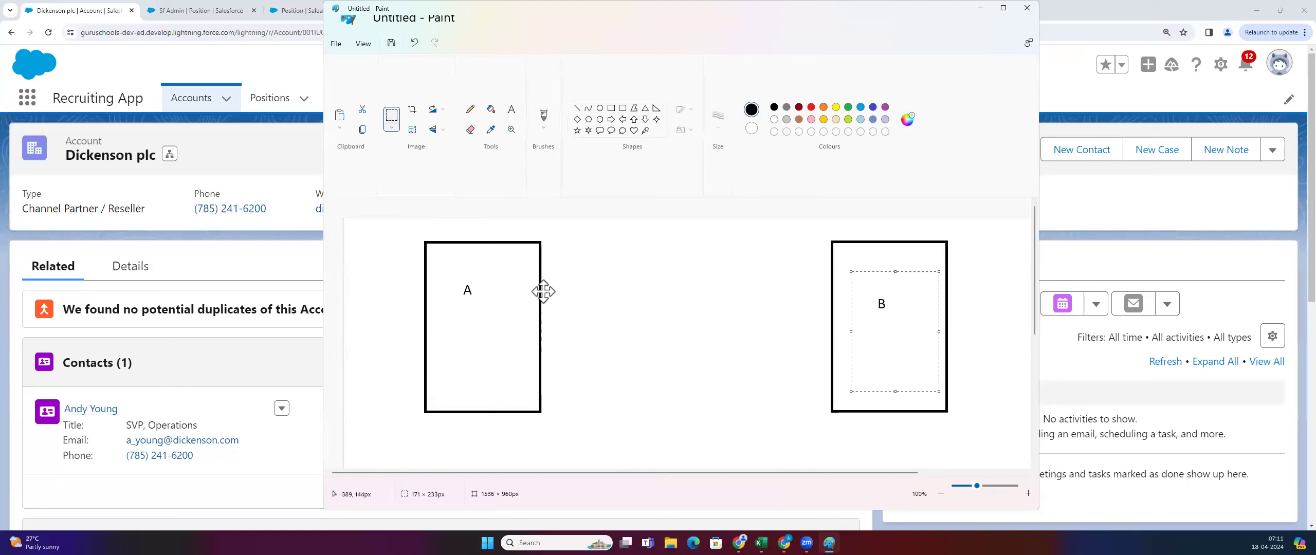
Connect rectangles A and B with a straight black line and draw four short black lines inside each rectangle
left_click(577, 108)
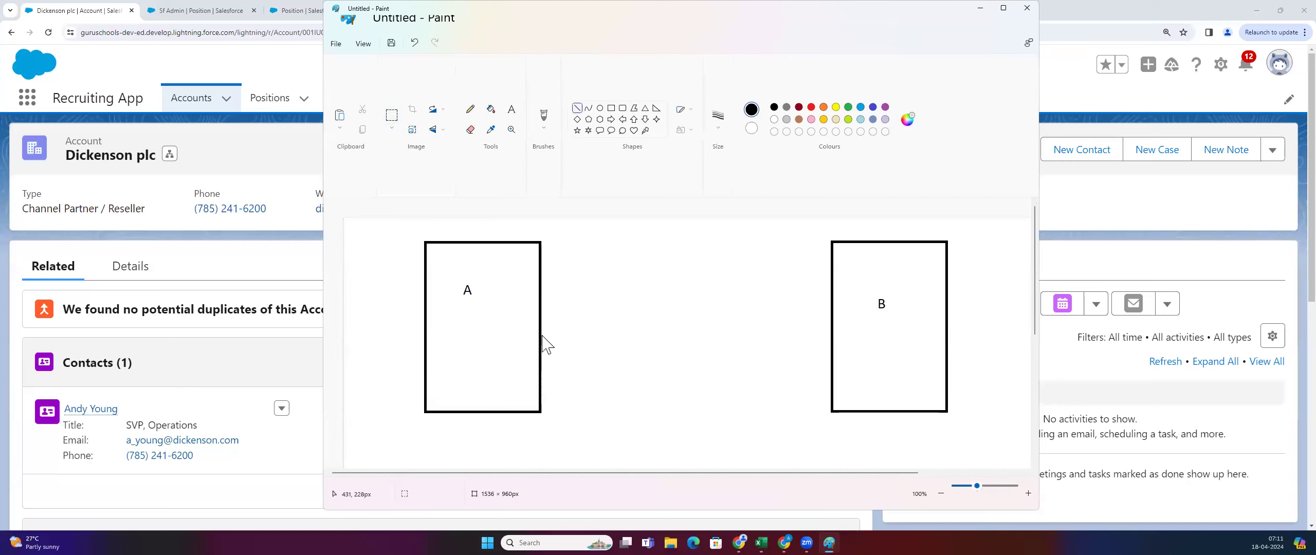
left_click_drag(541, 314, 834, 313)
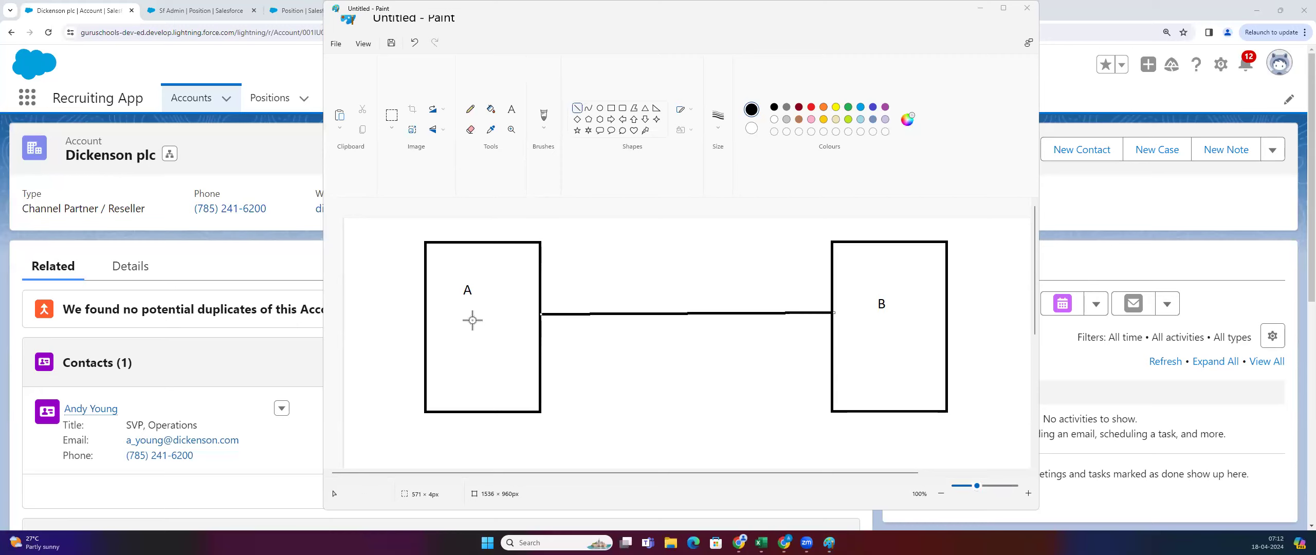
left_click_drag(443, 266, 504, 261)
left_click_drag(446, 302, 507, 307)
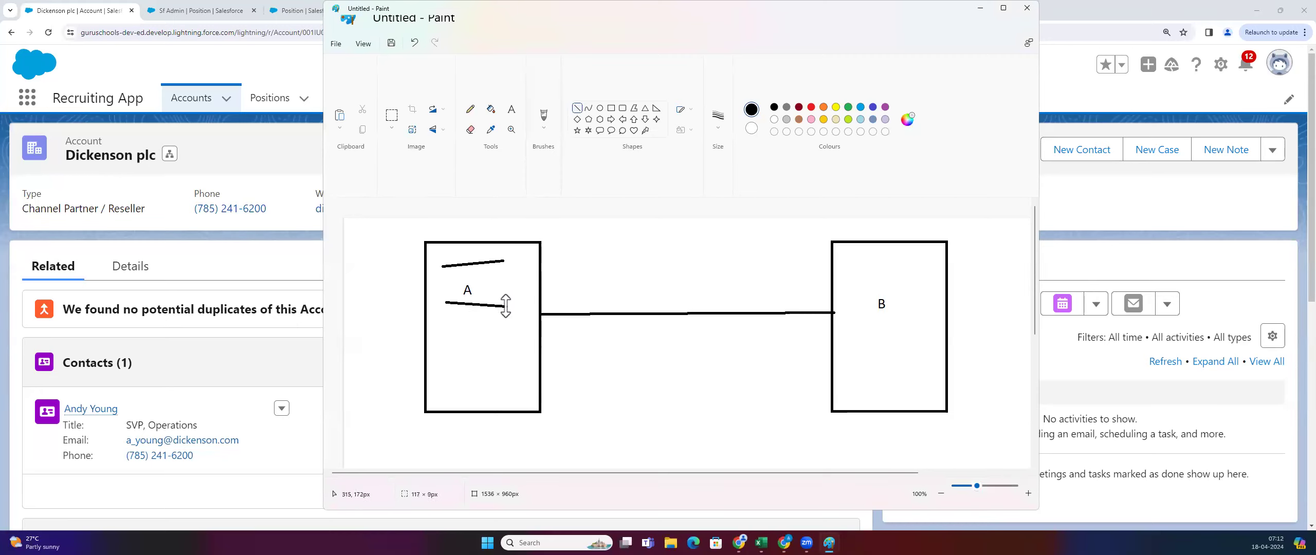
left_click_drag(449, 339, 515, 341)
left_click_drag(461, 376, 514, 381)
left_click_drag(852, 262, 918, 258)
left_click_drag(858, 284, 918, 282)
left_click_drag(860, 327, 922, 335)
left_click_drag(866, 374, 949, 367)
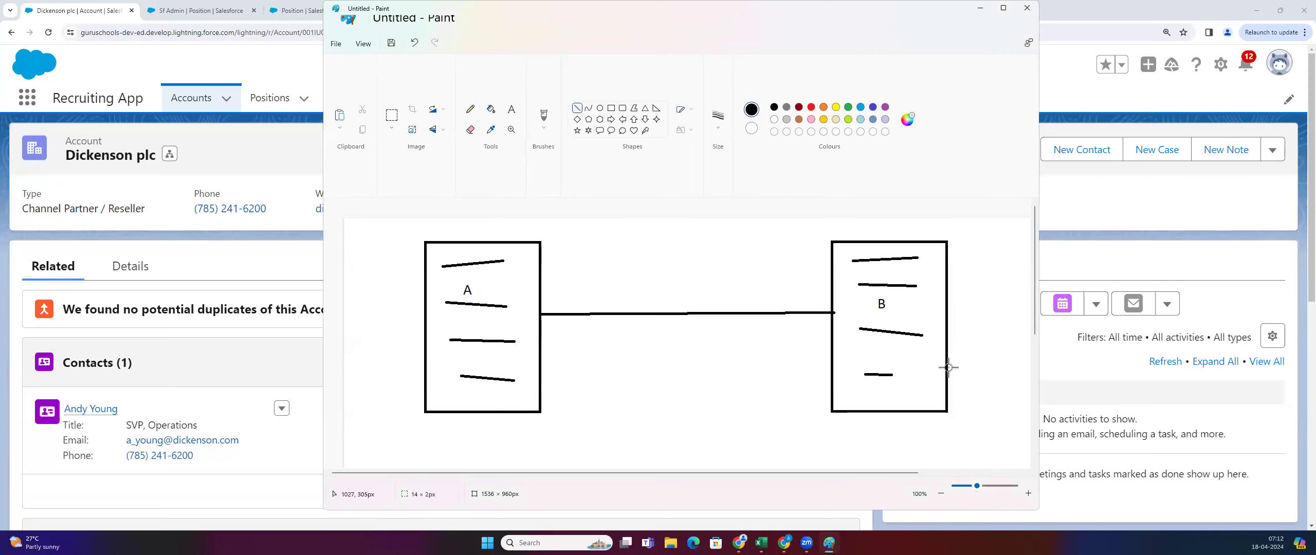
Draw three green lines from the top short line in rectangle A to the first three short lines in rectangle B
left_click(811, 107)
left_click(836, 107)
left_click(848, 107)
left_click(738, 417)
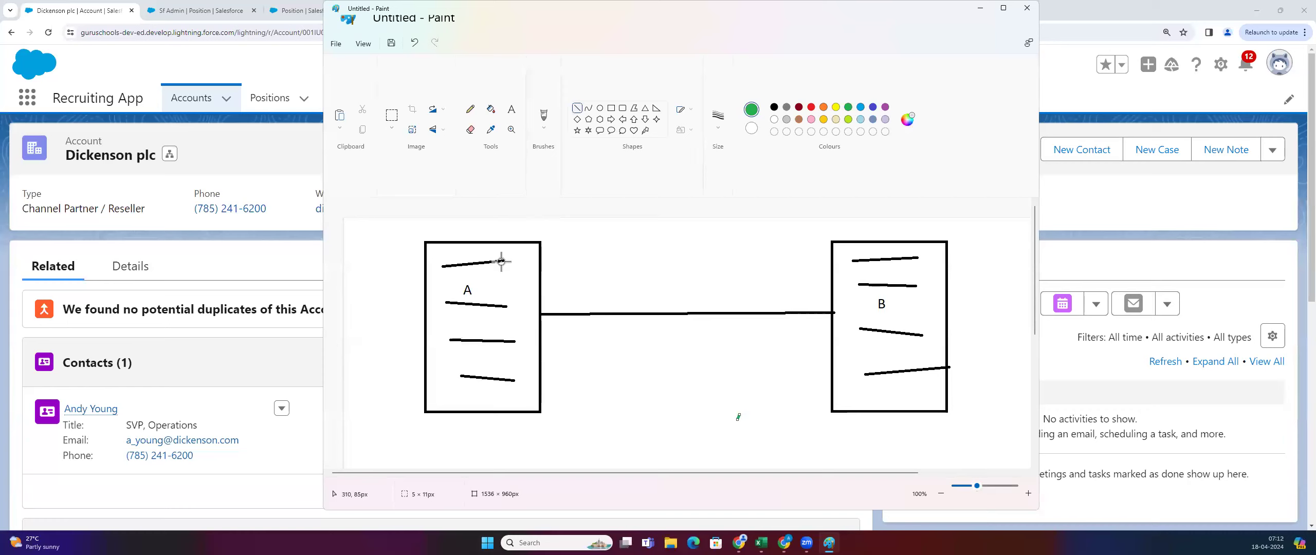
left_click_drag(501, 261, 858, 261)
left_click(651, 293)
left_click_drag(502, 261, 860, 284)
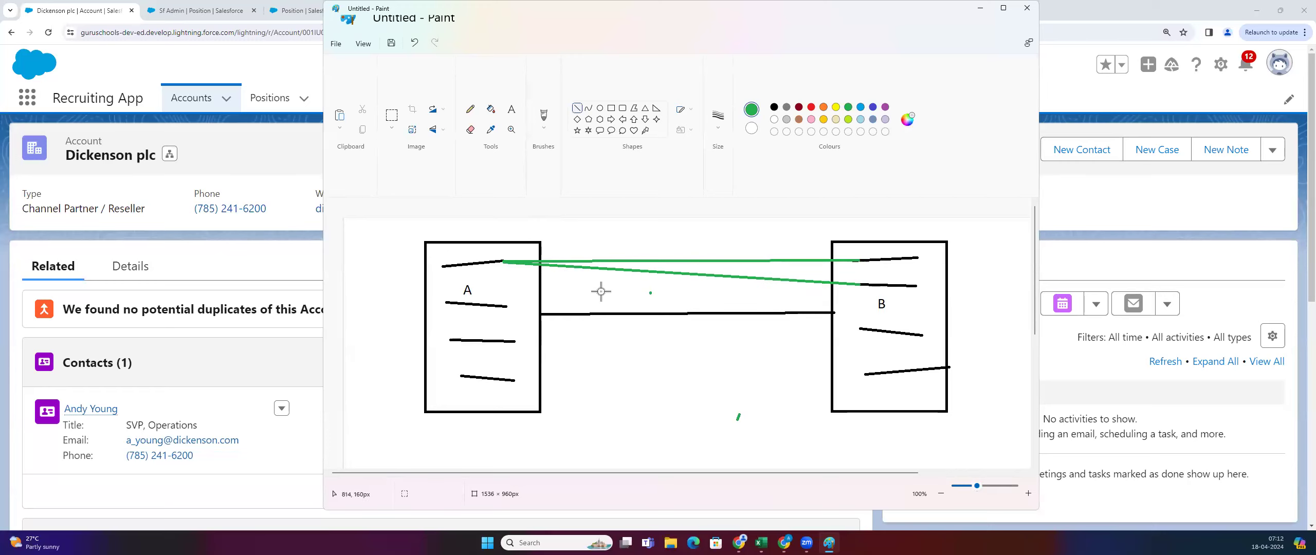
left_click_drag(503, 262, 869, 329)
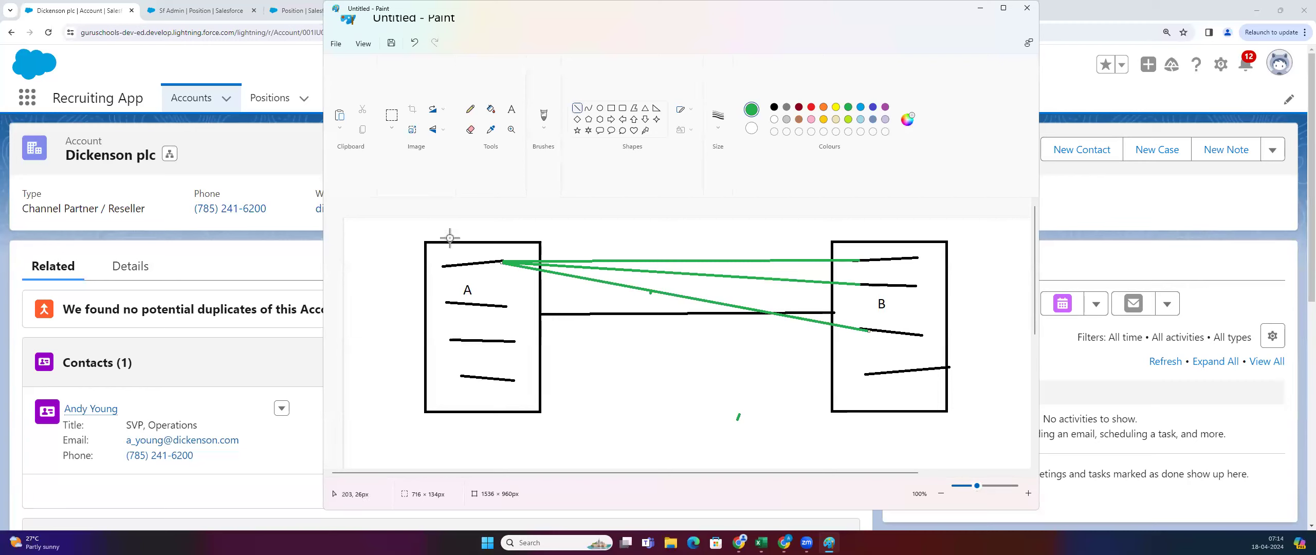
Select the area around the top short line inside rectangle A and delete it
left_click_drag(437, 256, 514, 275)
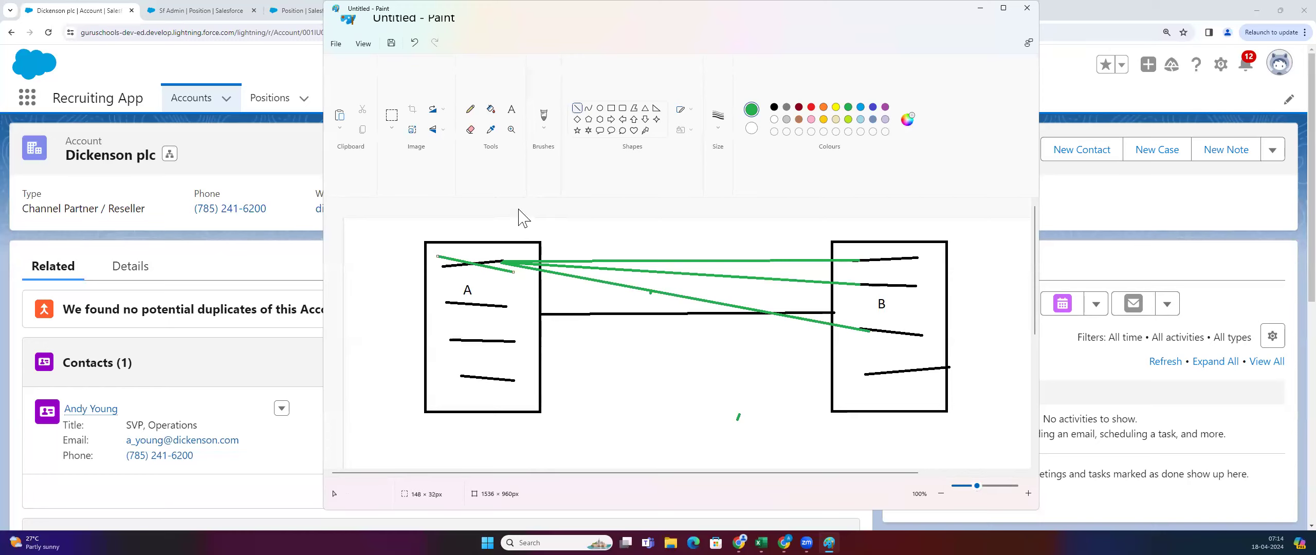
key("ctrl+z")
left_click(391, 116)
left_click_drag(435, 255, 514, 276)
key("Delete")
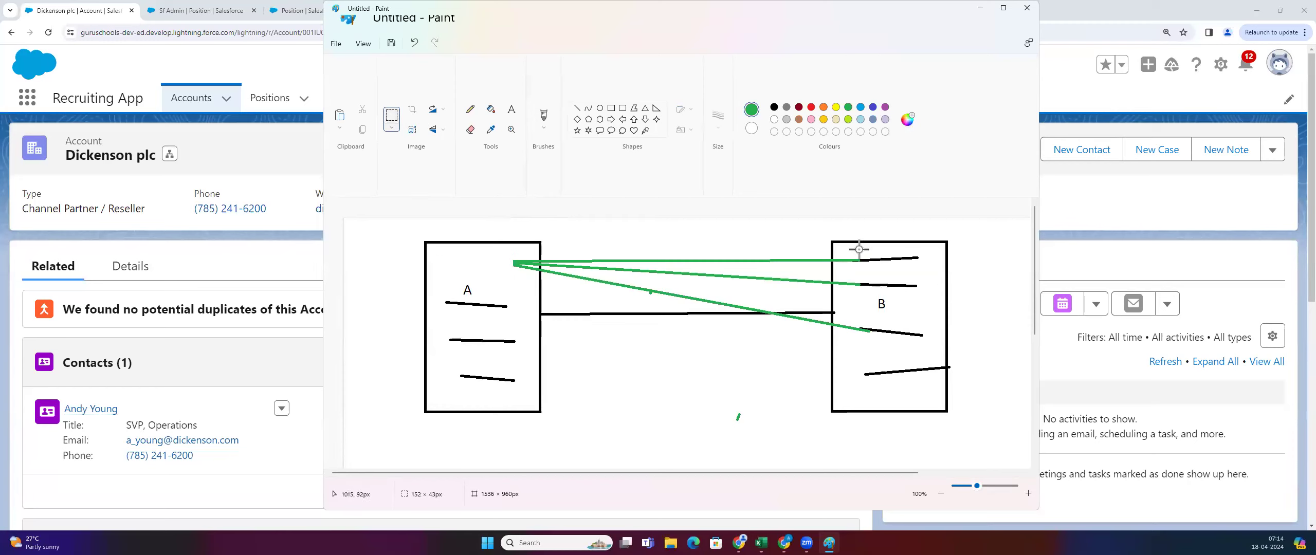
Delete the area between rectangles A and B that holds the green lines and the black connecting line
left_click_drag(501, 257, 853, 327)
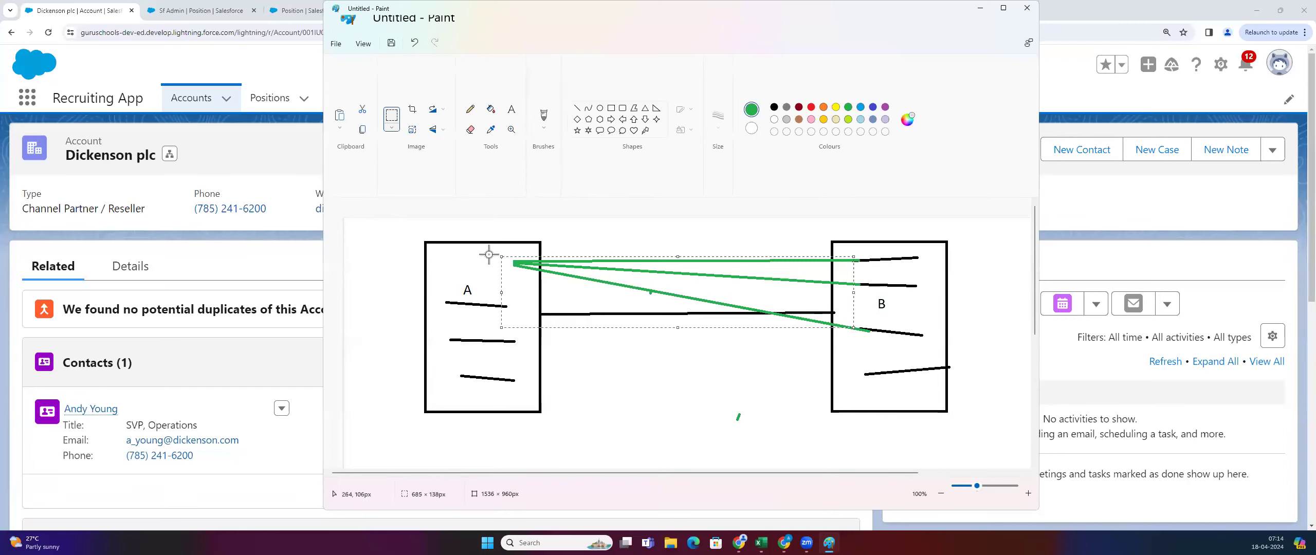
key("Delete")
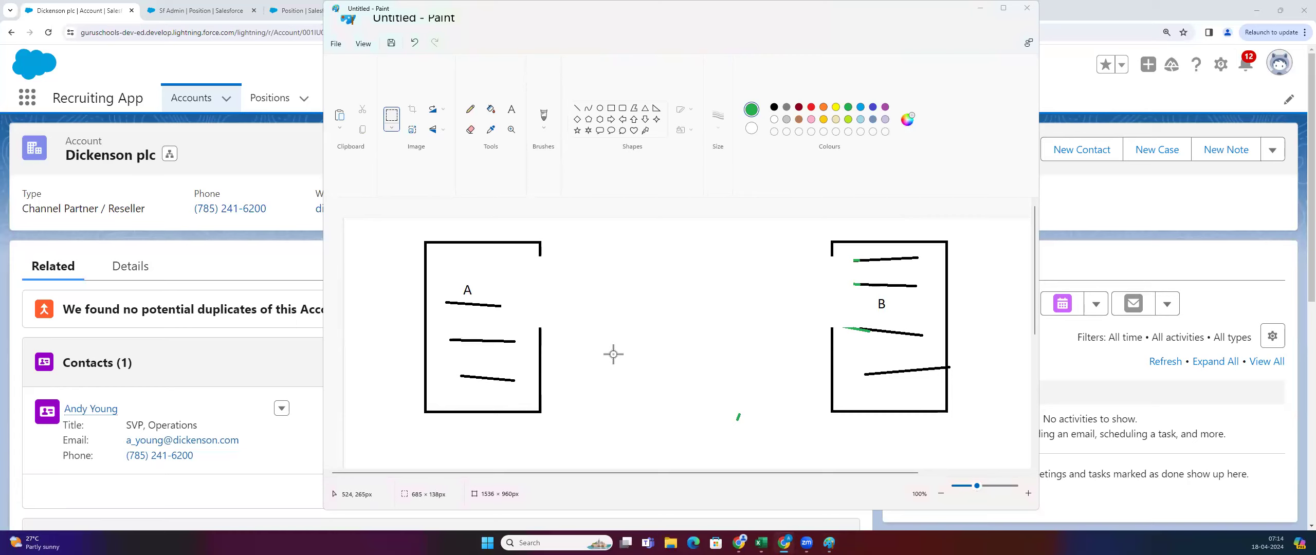
left_click(630, 338)
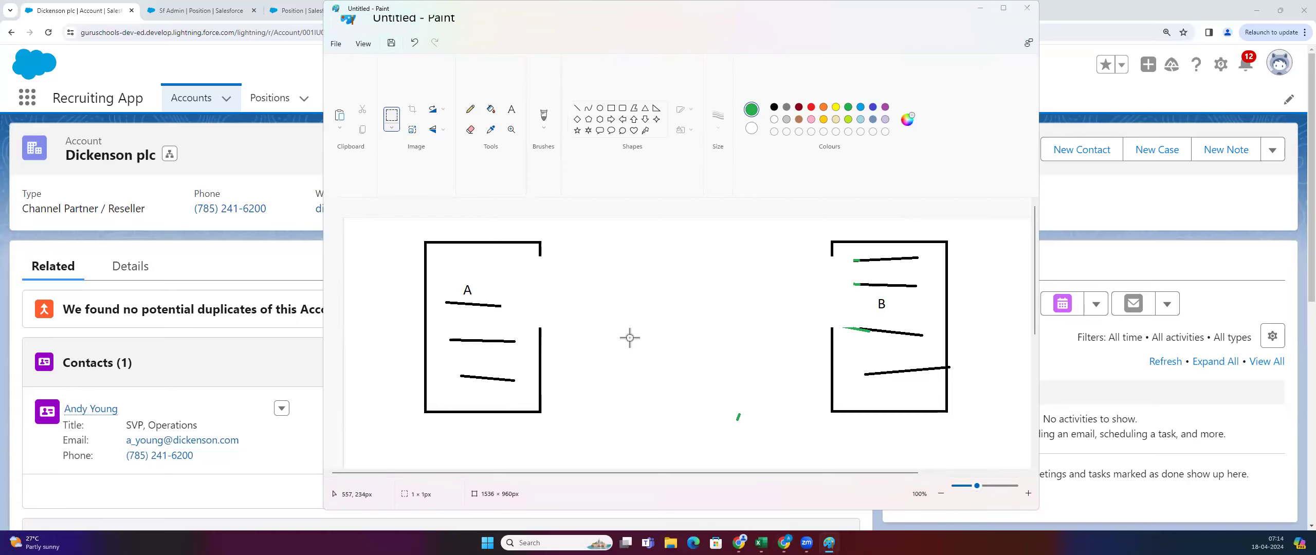
key("super+z")
left_click(646, 321)
scroll(546, 359, "down", 3)
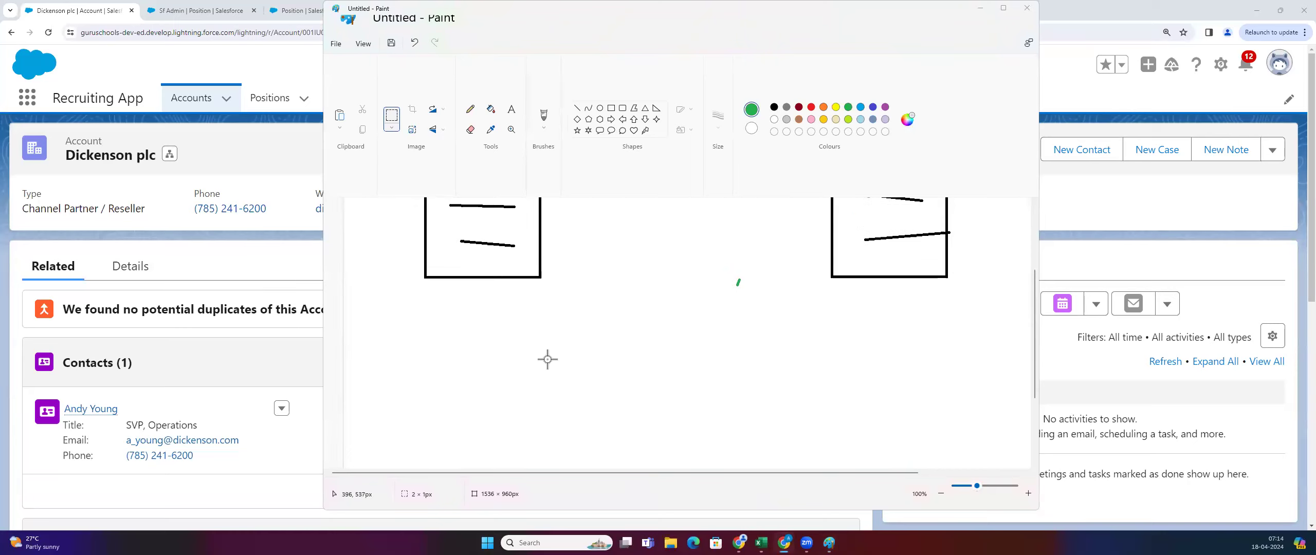
scroll(521, 411, "up", 3)
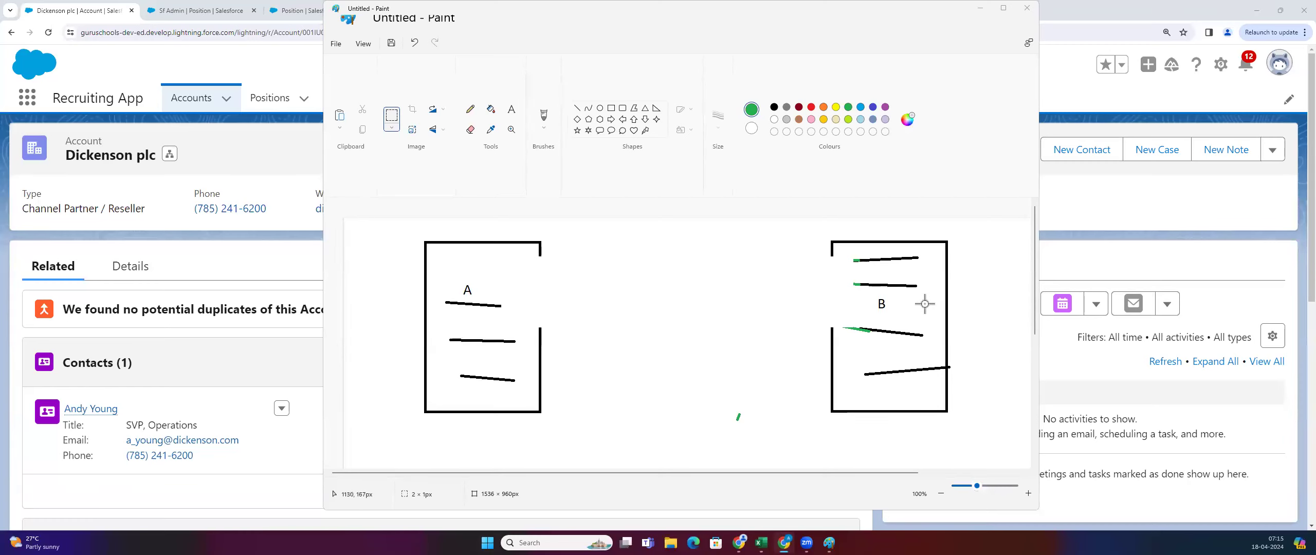
Delete the stray green mark between the two rectangles and switch back to the Dickenson plc account in Salesforce
left_click_drag(847, 315, 931, 347)
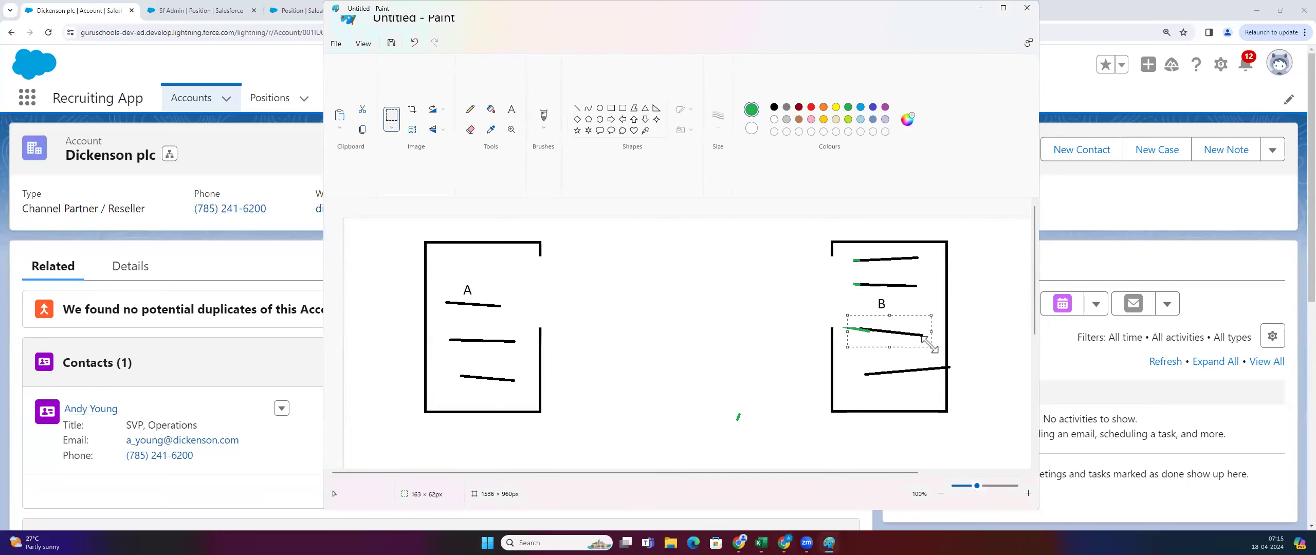
left_click(728, 390)
left_click_drag(718, 398, 762, 445)
key("Delete")
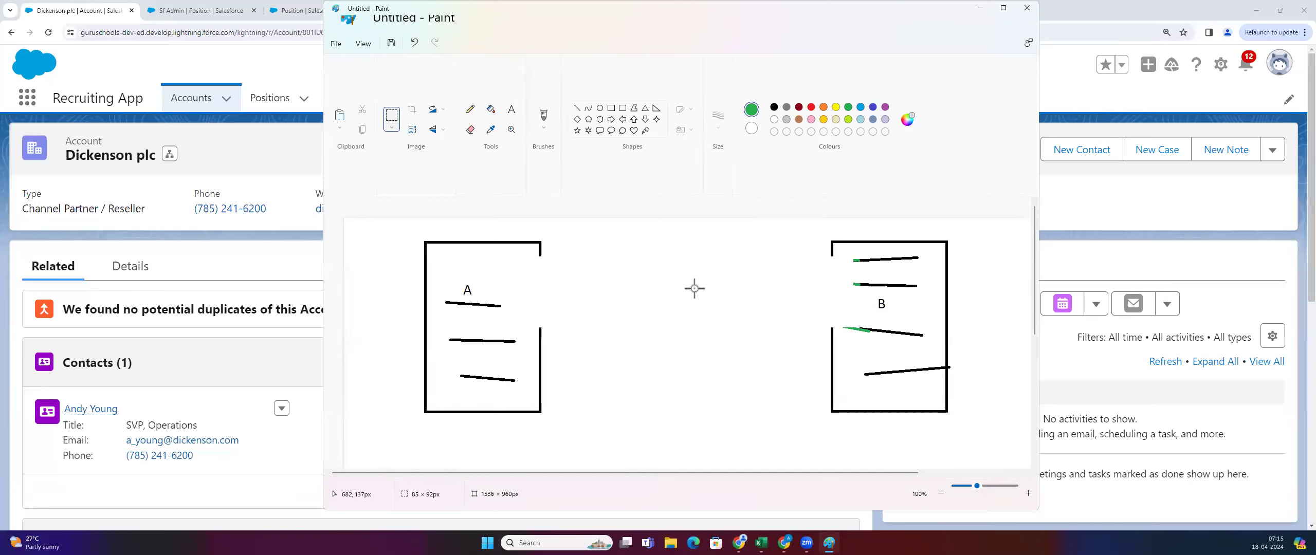
left_click(643, 344)
left_click(1066, 216)
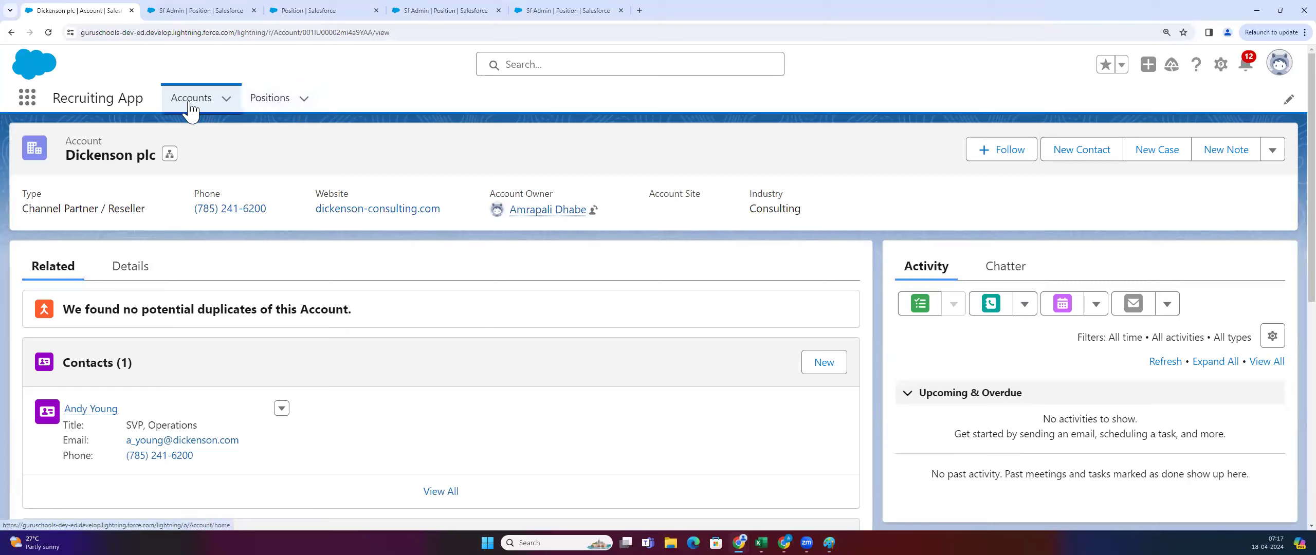
Open the Sf Admin position and examine its Owner field and related lists for links to other objects
left_click(269, 99)
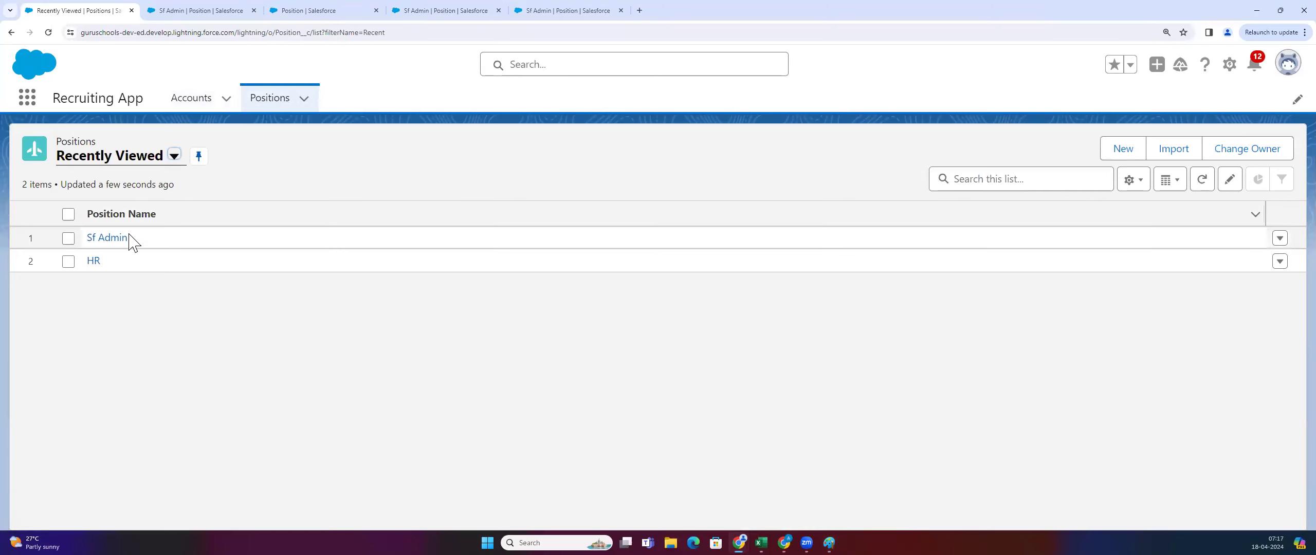
left_click(113, 238)
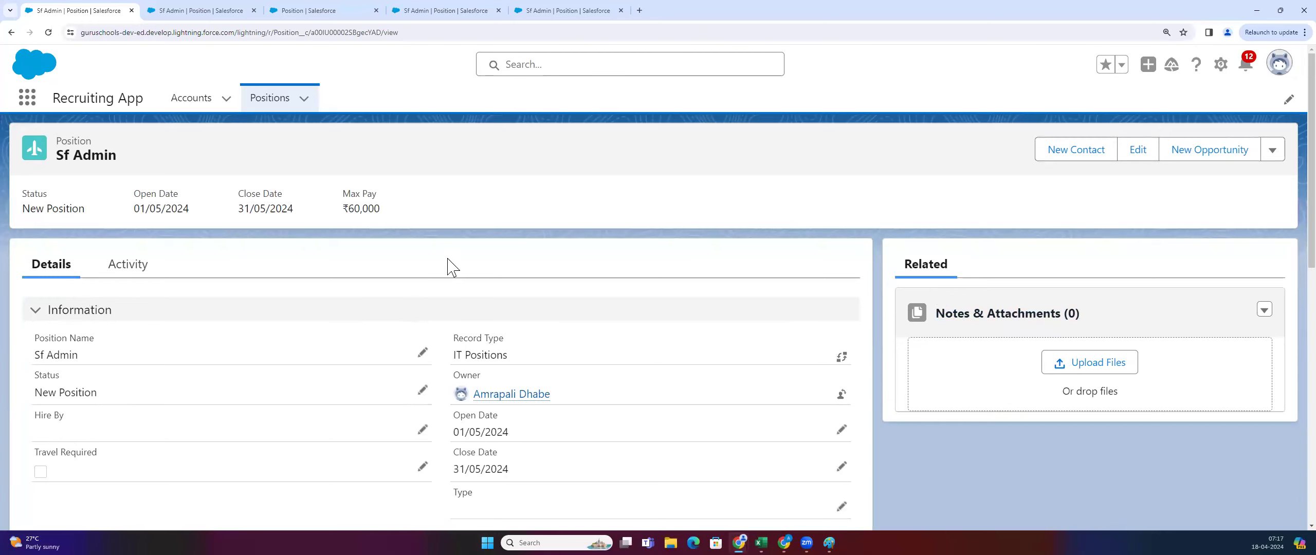
scroll(423, 328, "down", 3)
scroll(267, 335, "up", 2)
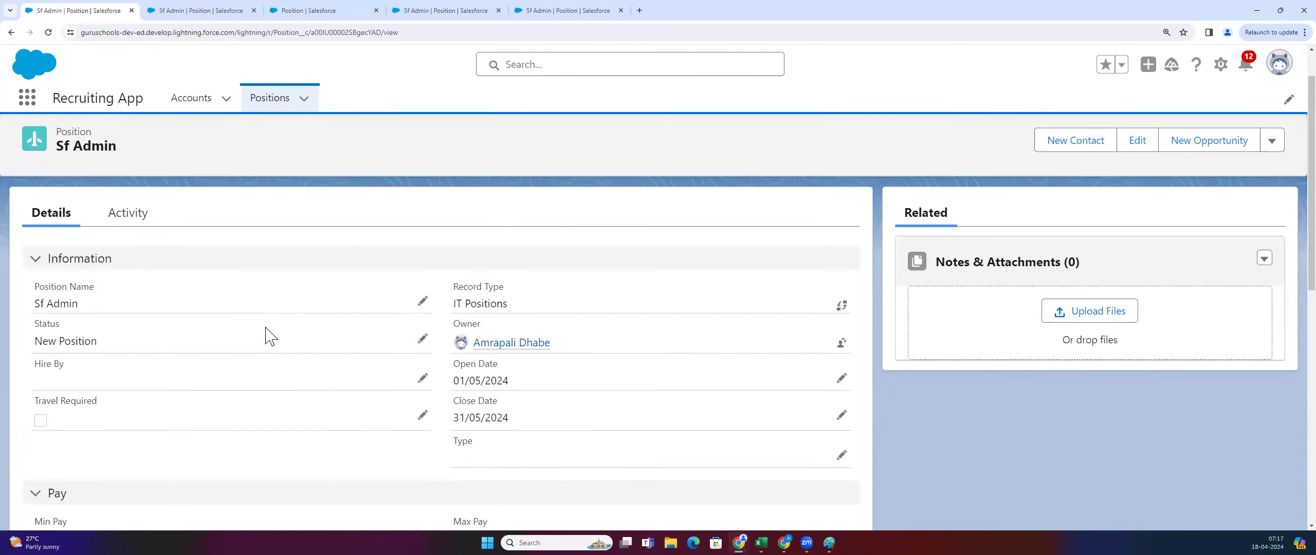
left_click_drag(450, 315, 612, 349)
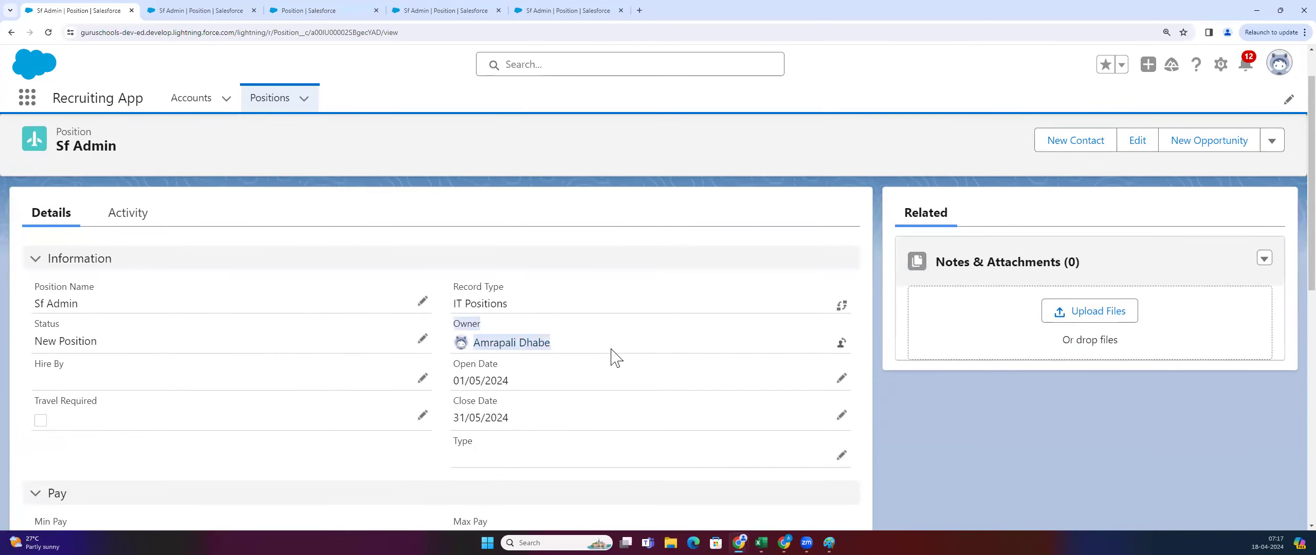
left_click(692, 200)
left_click_drag(451, 315, 586, 356)
left_click(623, 207)
scroll(129, 393, "up", 1)
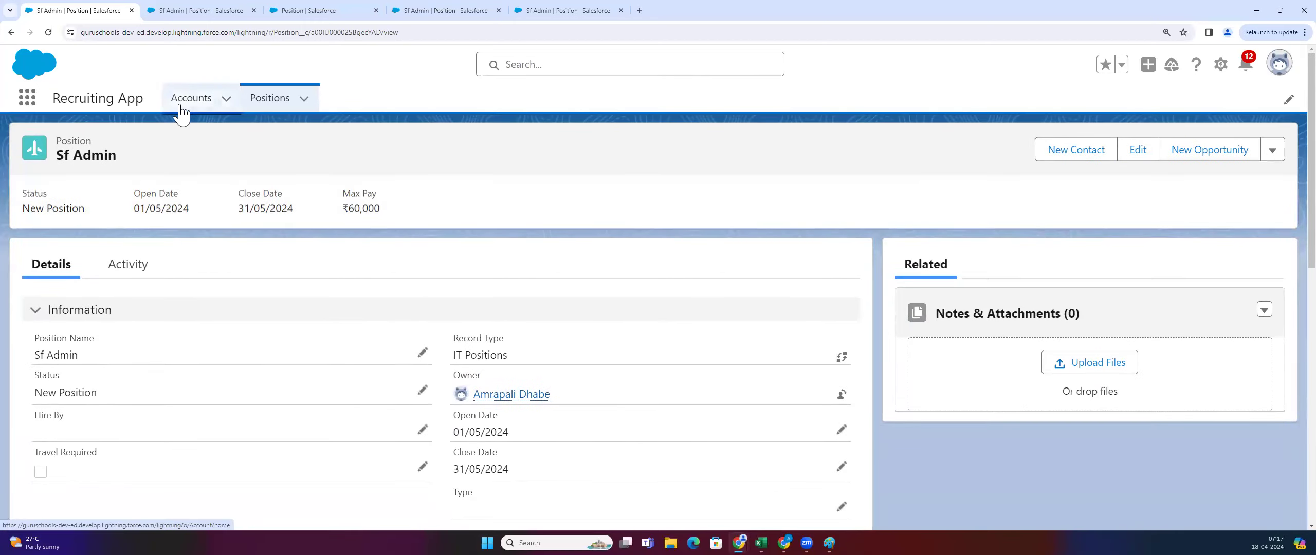
Close the extra Sf Admin browser tab and start a new custom field in the Position object's Fields & Relationships
left_click(205, 10)
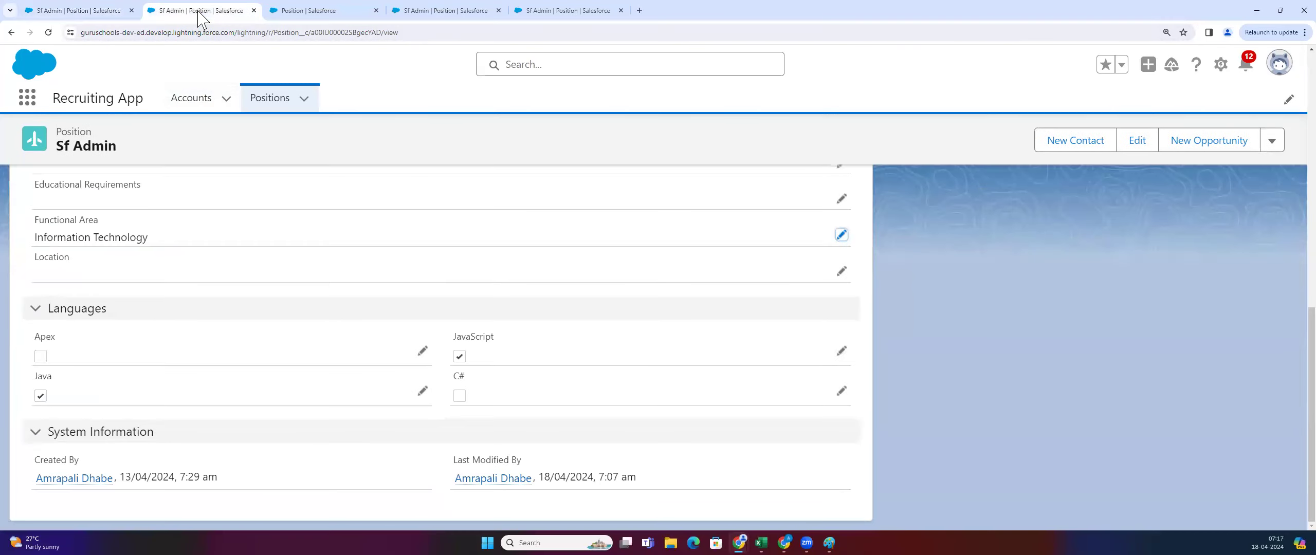
left_click(254, 11)
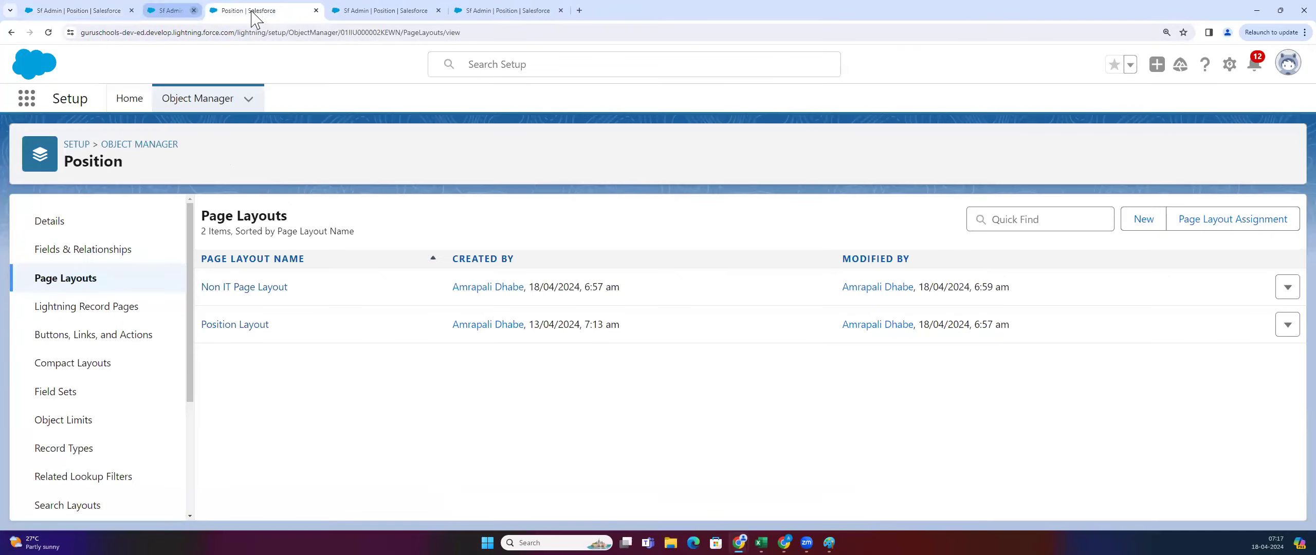
left_click(69, 252)
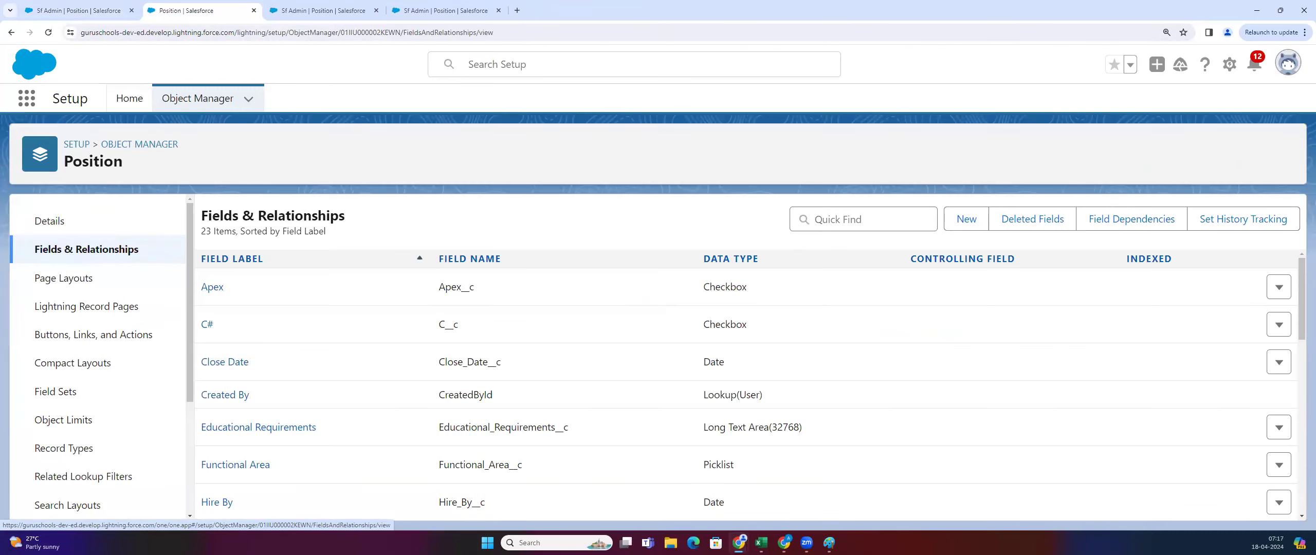
left_click(966, 222)
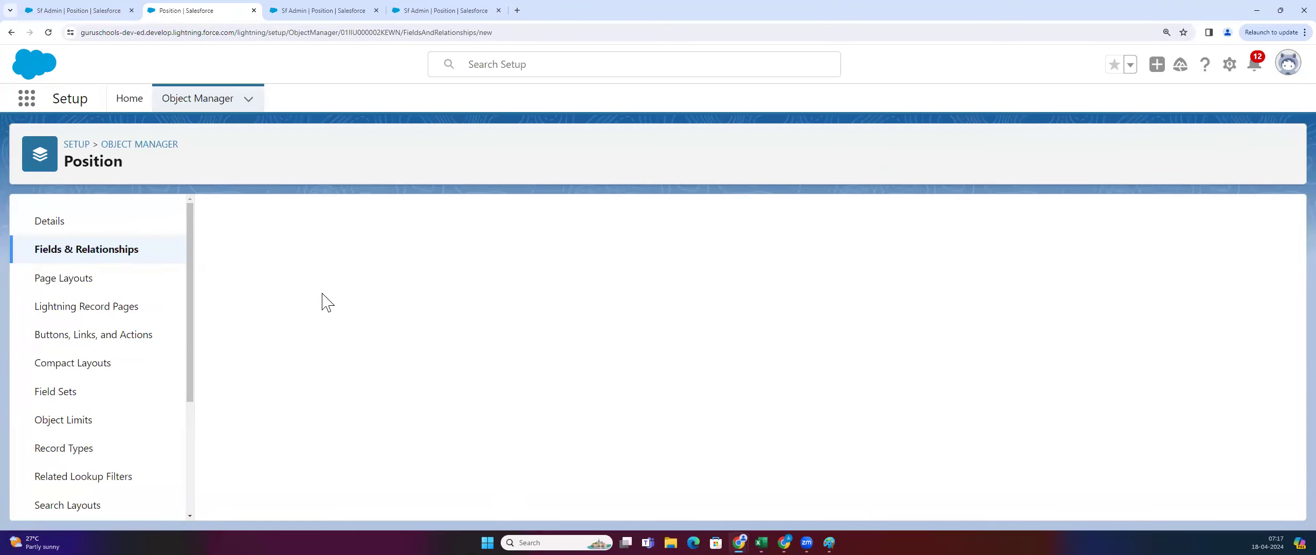
Examine the Lookup Relationship data type and its description of how it links this object to another
scroll(337, 391, "down", 3)
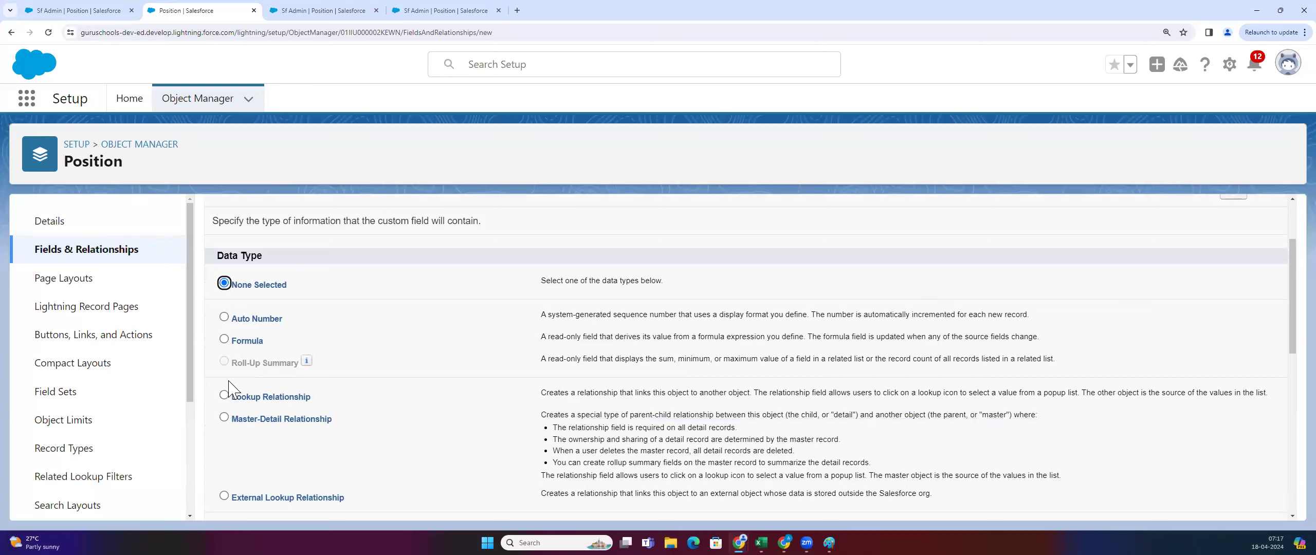
left_click_drag(229, 398, 345, 409)
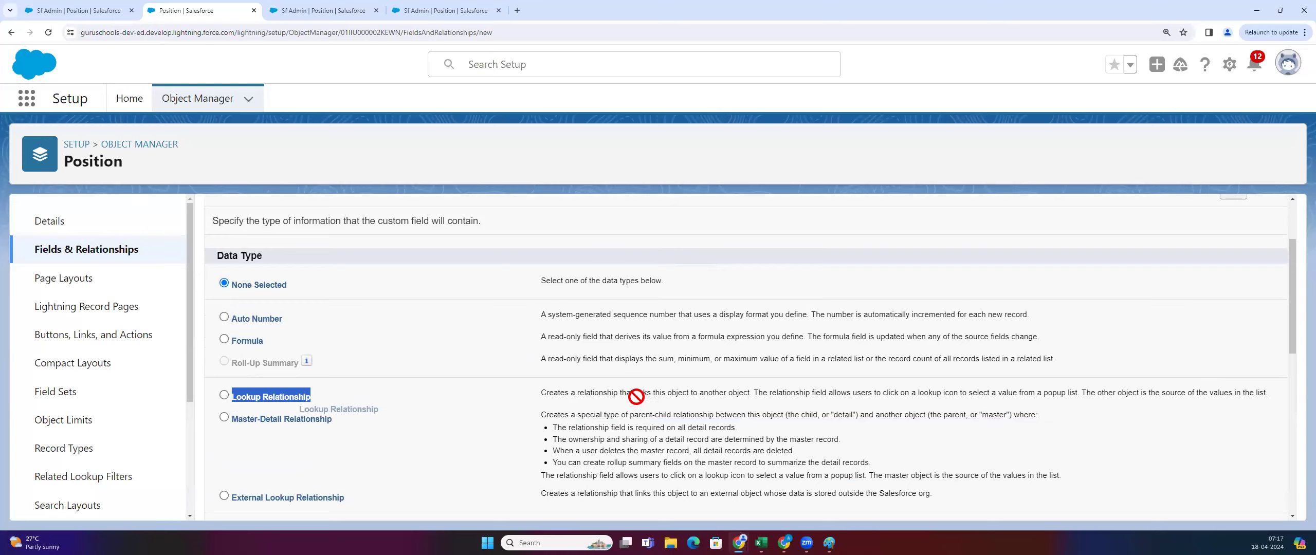
left_click_drag(599, 393, 751, 397)
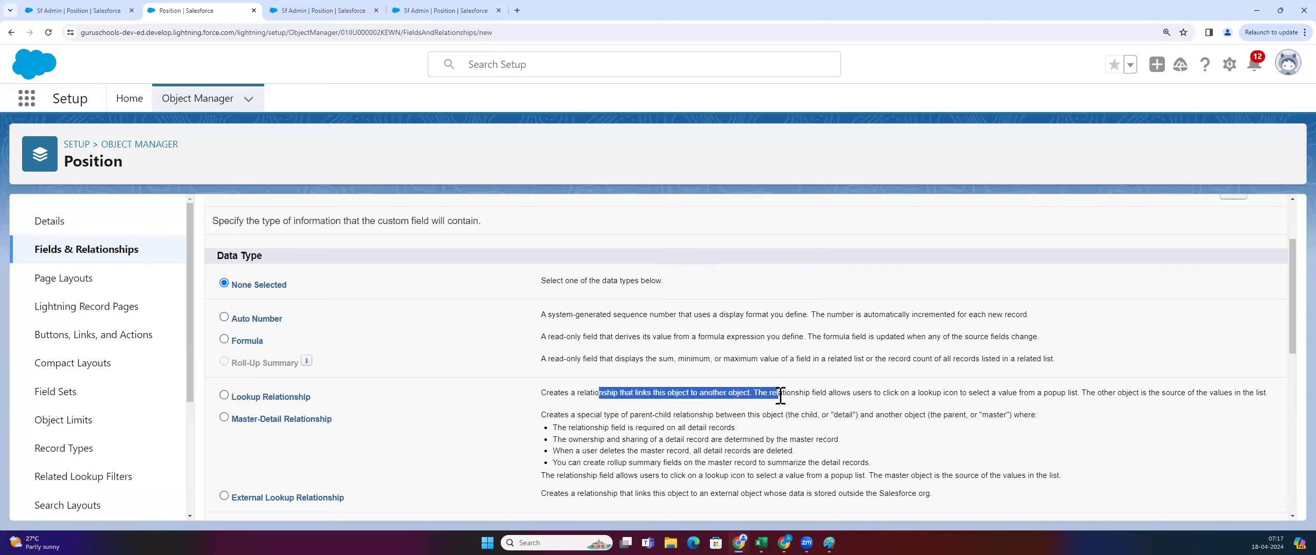
left_click(779, 411)
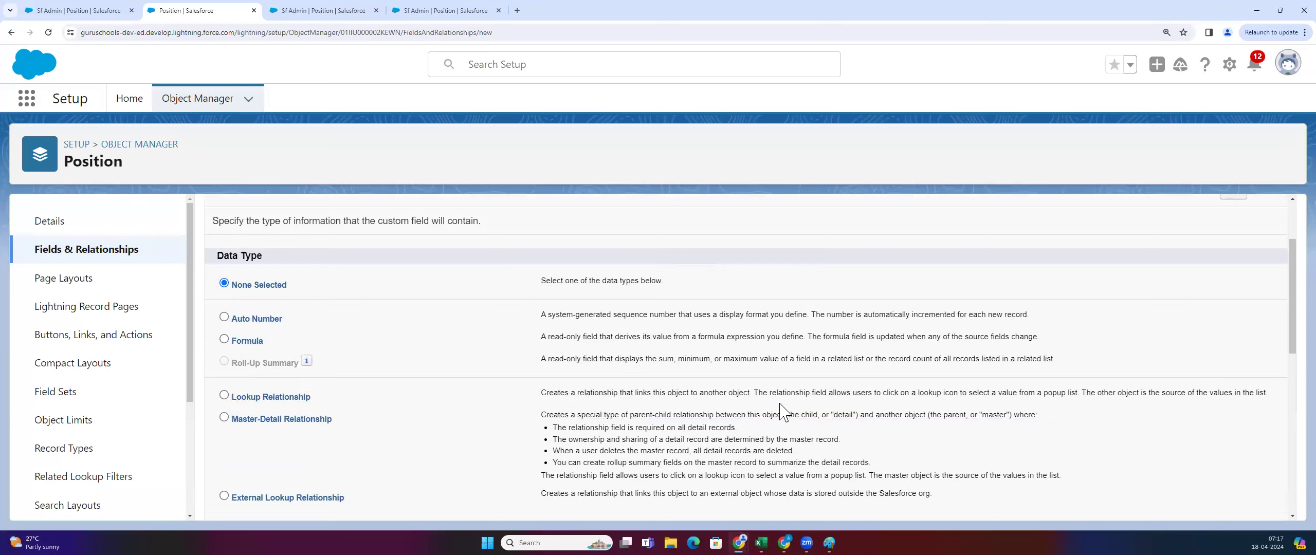
left_click_drag(754, 392, 990, 392)
left_click(914, 401)
left_click_drag(893, 391, 810, 416)
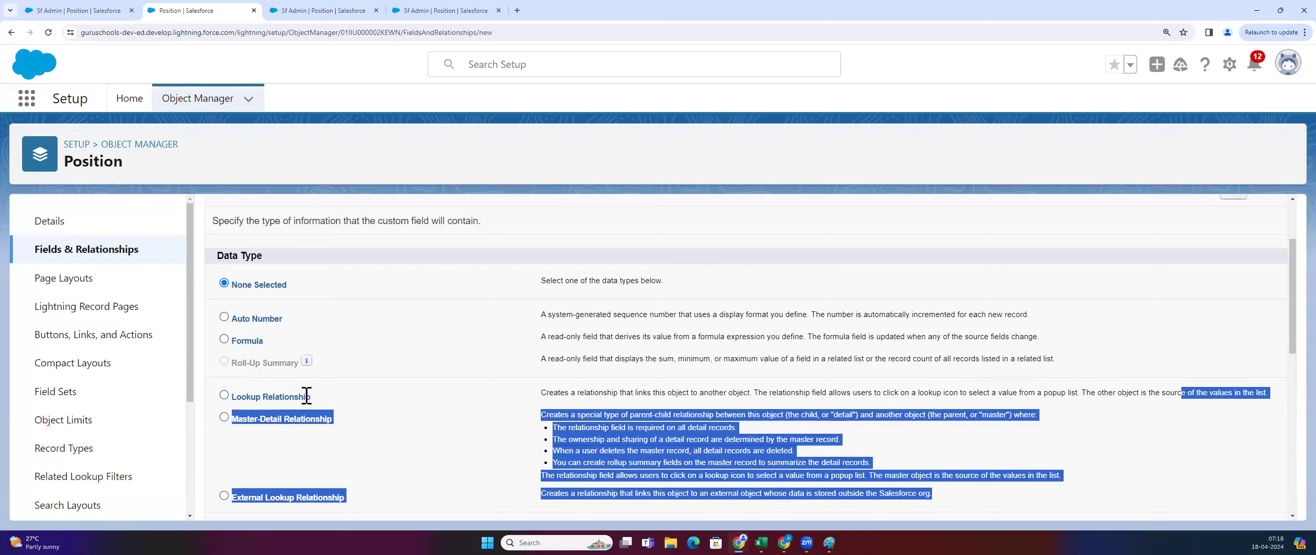
left_click(344, 411)
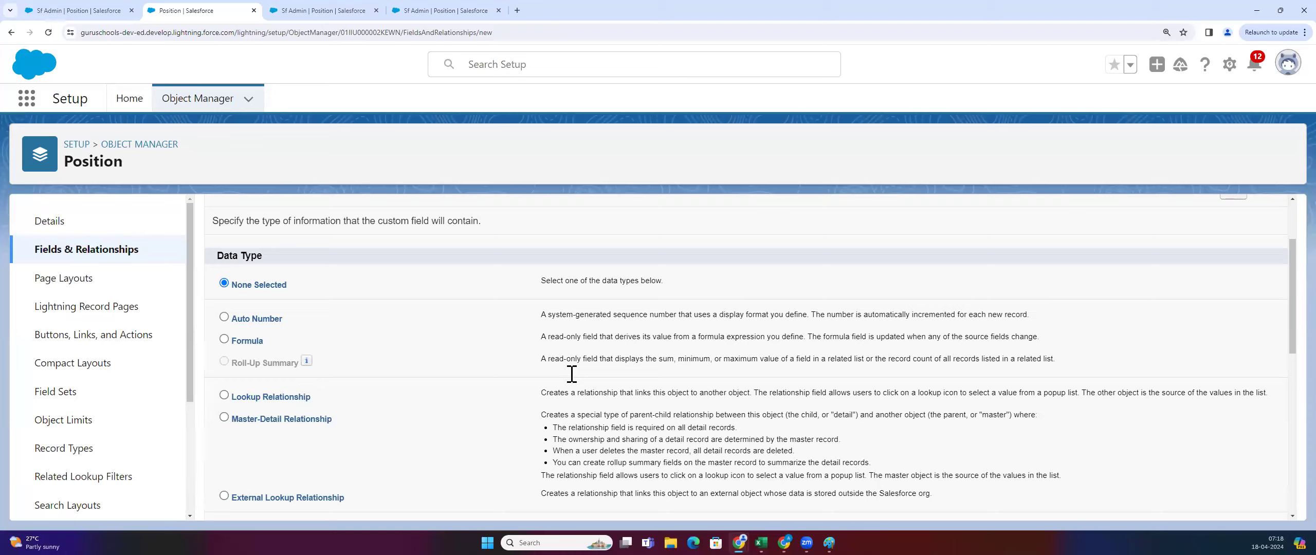
Choose Lookup Relationship as the new field's data type and continue to the related object choice
left_click(246, 397)
scroll(1011, 371, "up", 2)
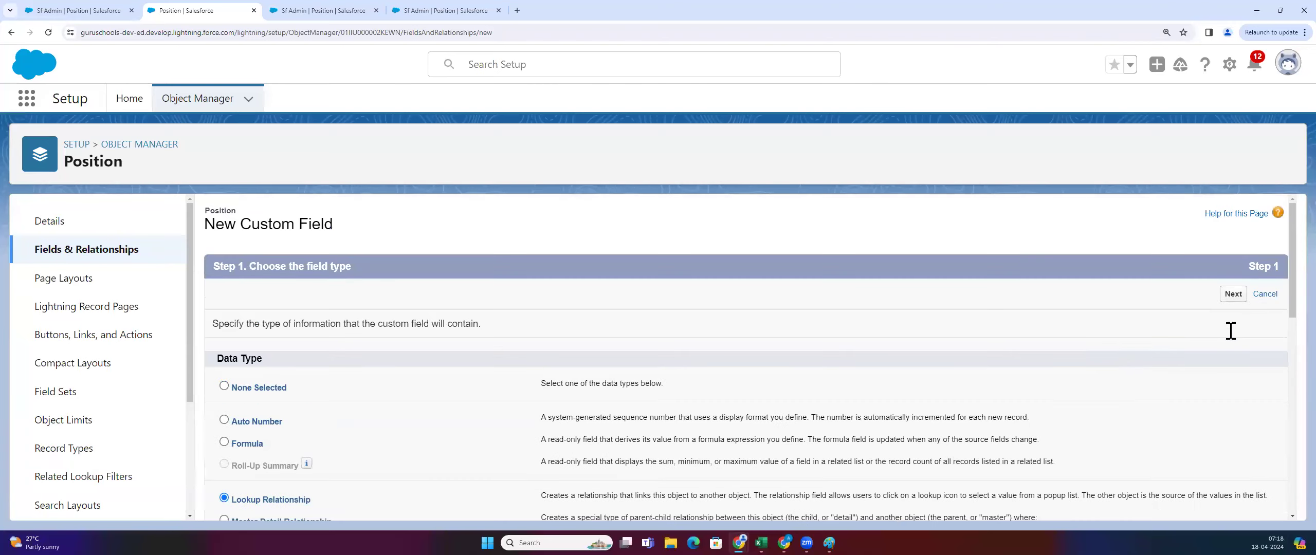
left_click(1233, 294)
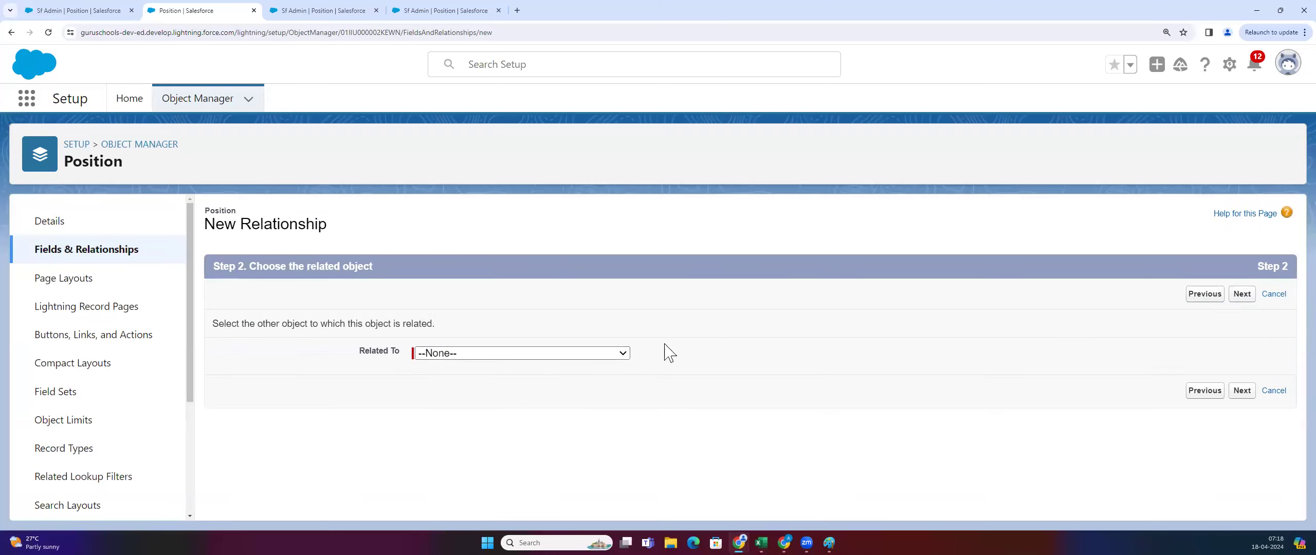
Relate the Position lookup field to the Account object and continue to the label and name settings
left_click(515, 355)
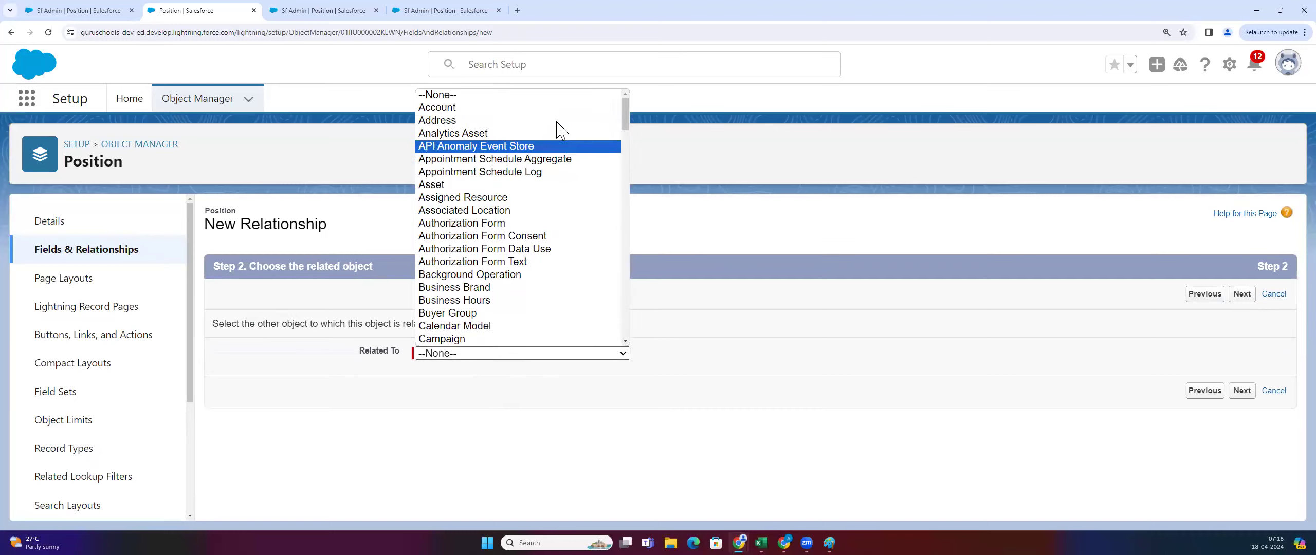
scroll(560, 177, "down", 5)
left_click(586, 353)
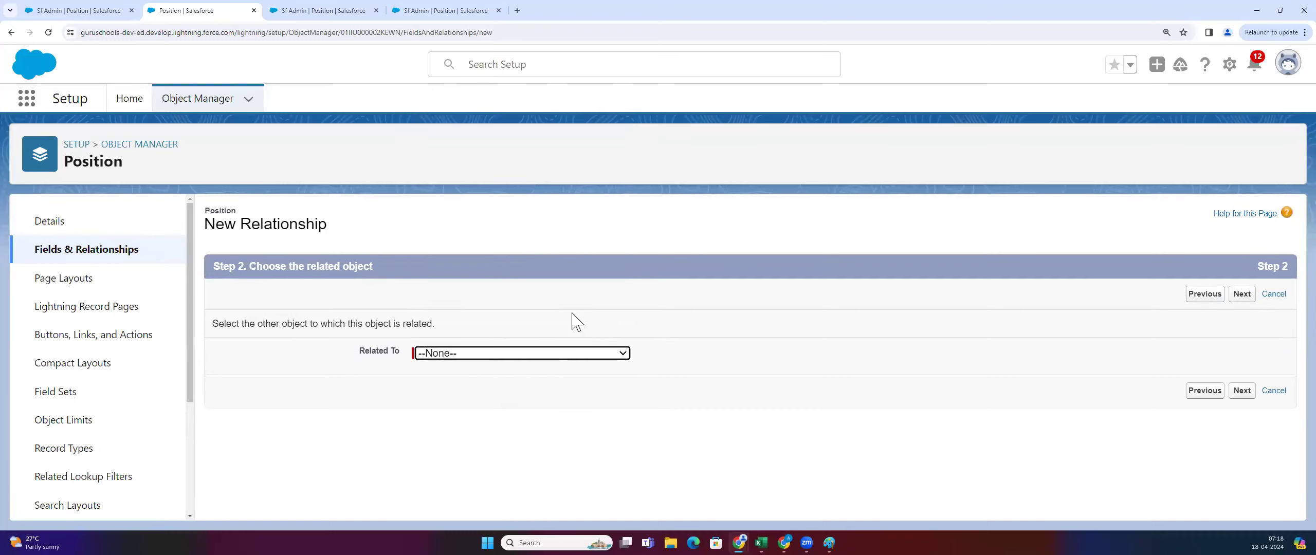
left_click(571, 355)
scroll(586, 136, "down", 20)
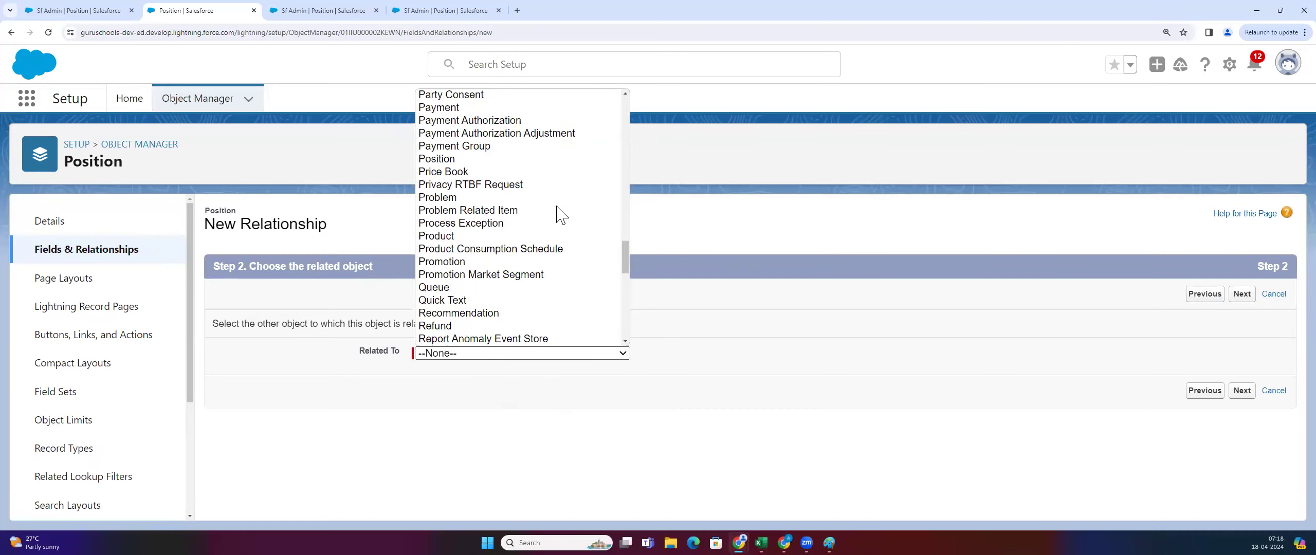
scroll(586, 301, "up", 20)
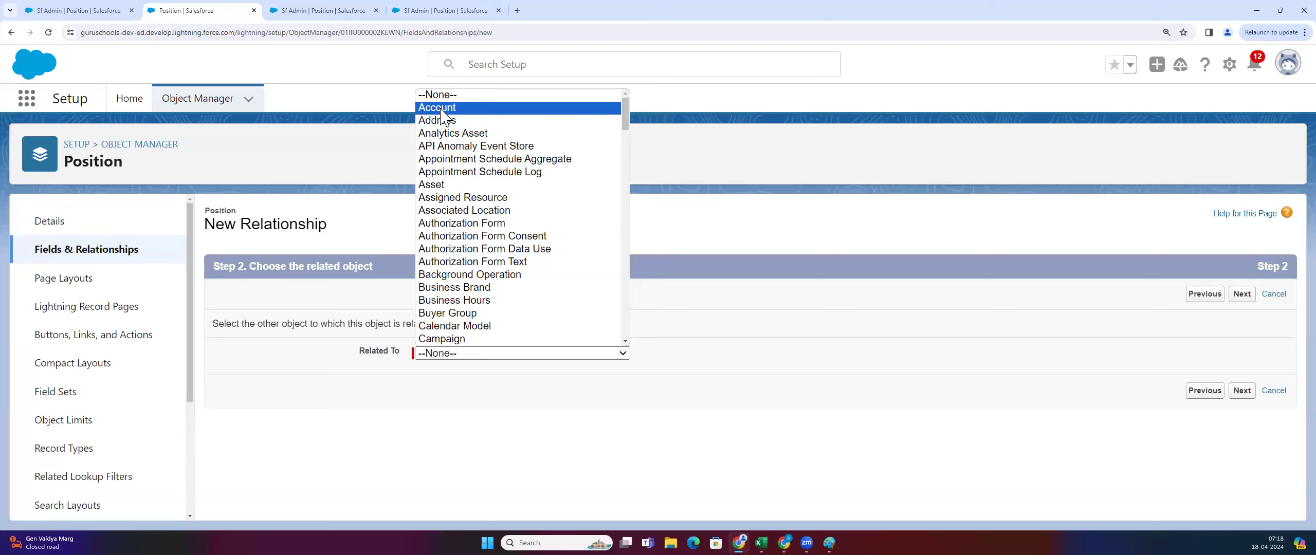
left_click(444, 109)
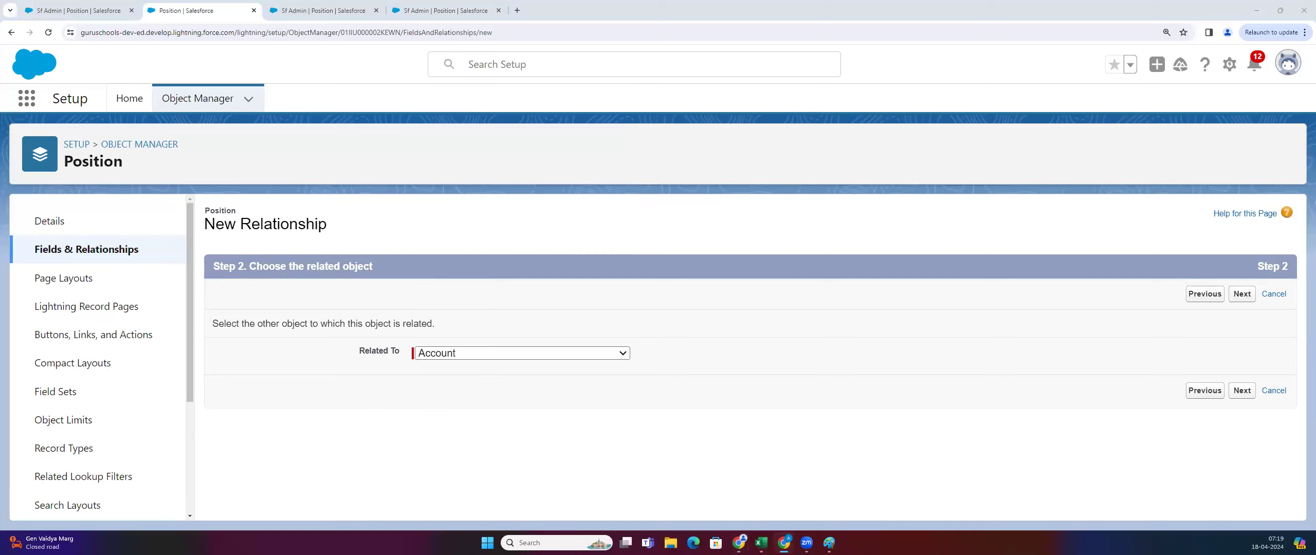
left_click(1234, 297)
left_click(671, 341)
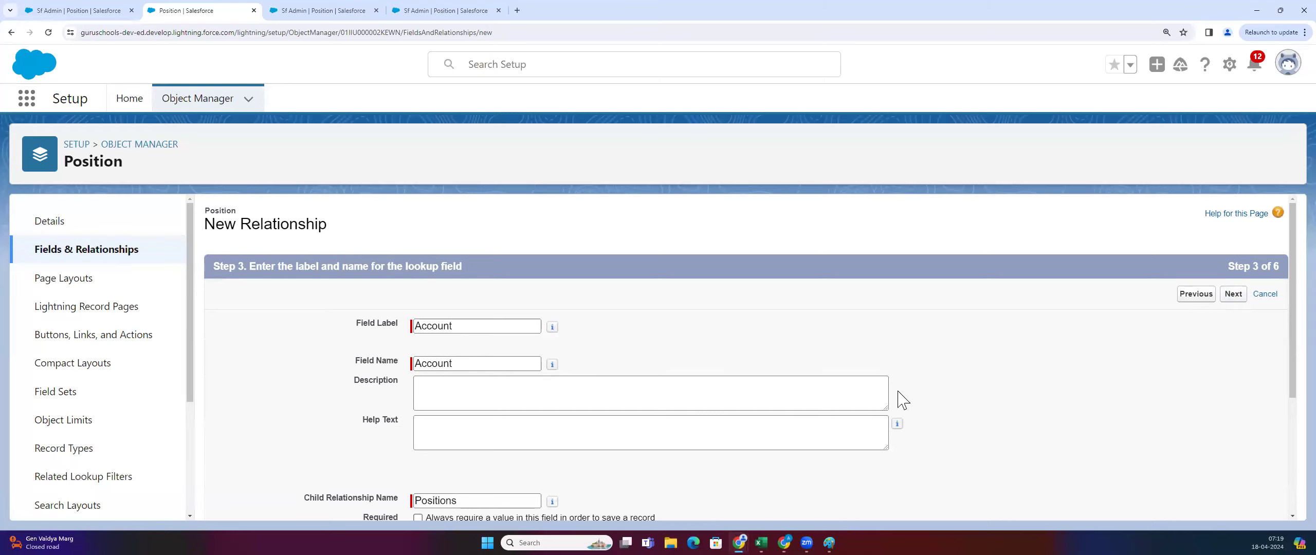
Examine the lookup's Child Relationship Name, compare it with the Dickenson plc account's related lists, and return to the field setup
scroll(903, 400, "down", 2)
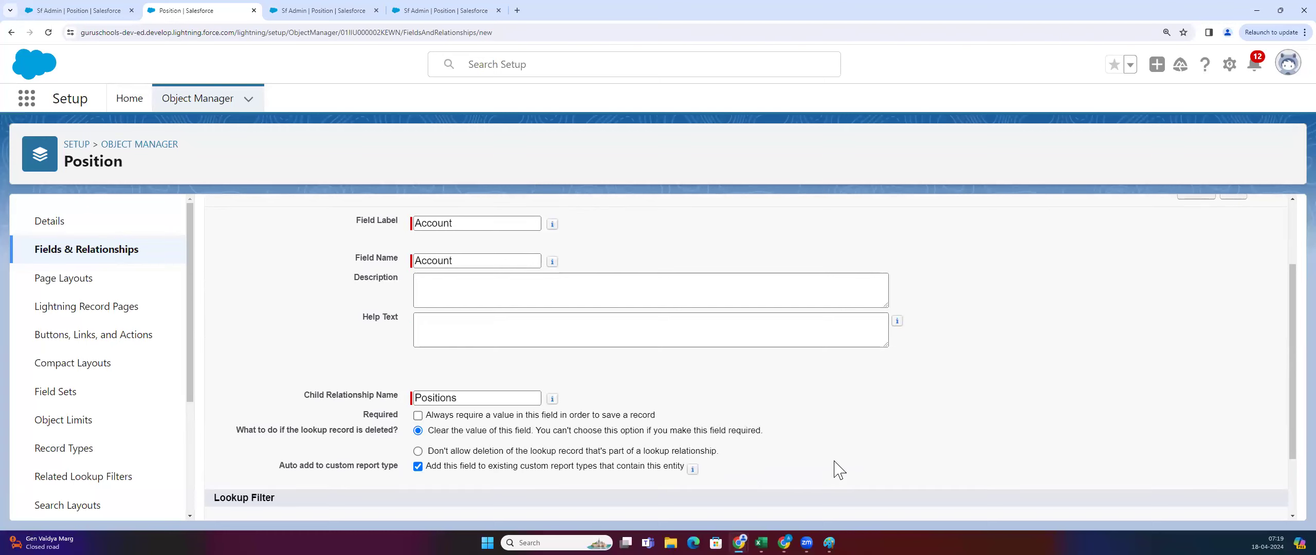
left_click_drag(315, 404, 500, 402)
left_click(476, 396)
left_click_drag(410, 388, 491, 383)
left_click(659, 380)
left_click(102, 10)
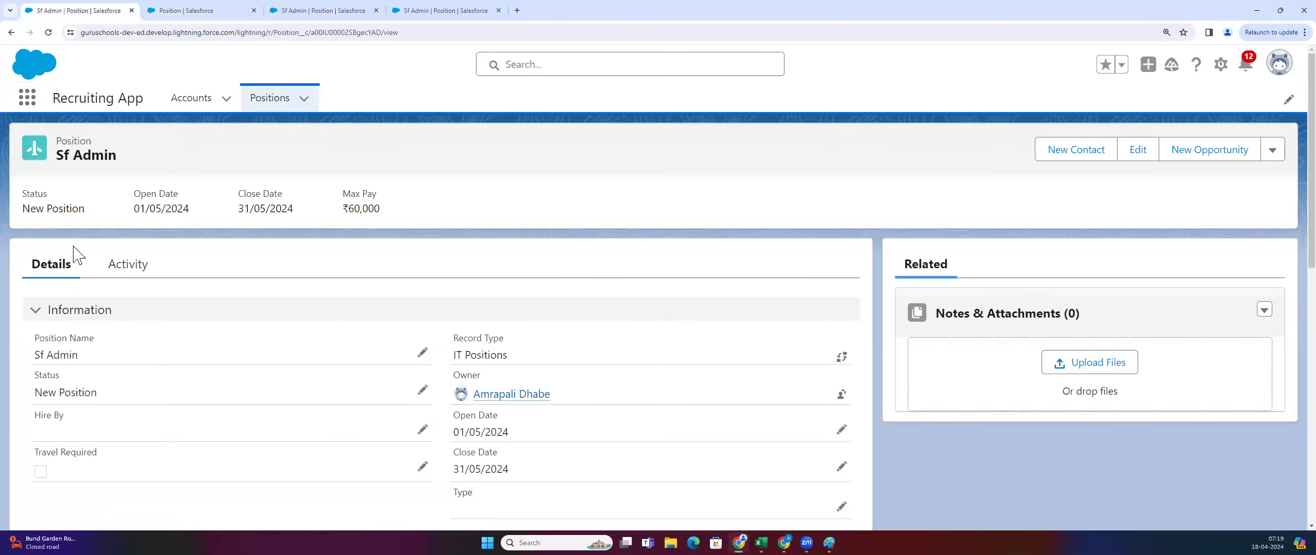
left_click(182, 99)
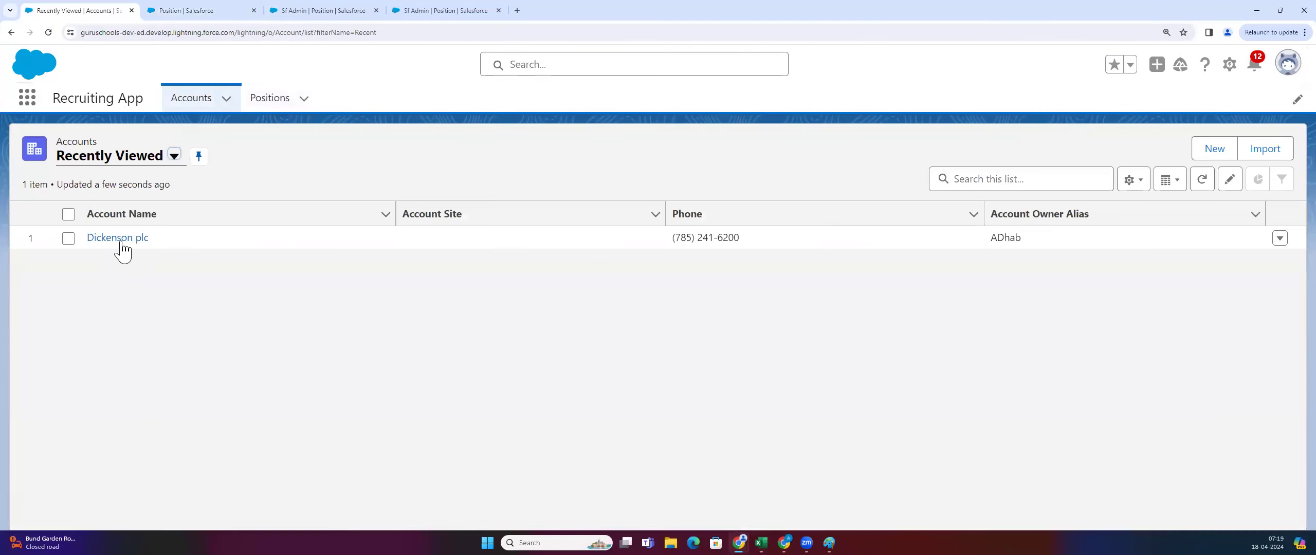
left_click(123, 241)
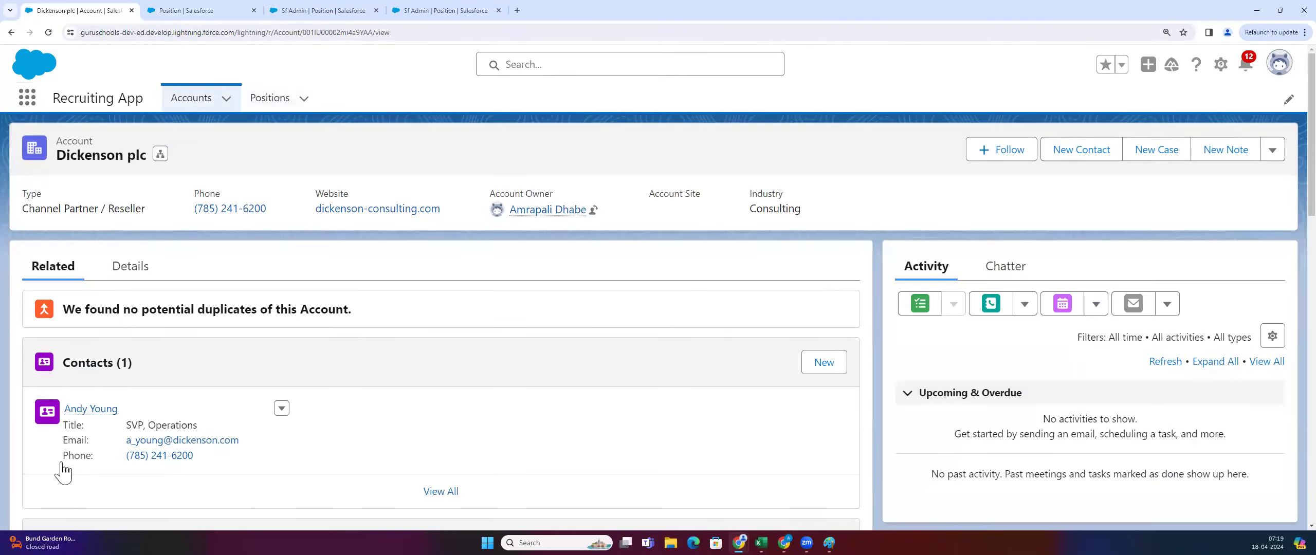
left_click(160, 11)
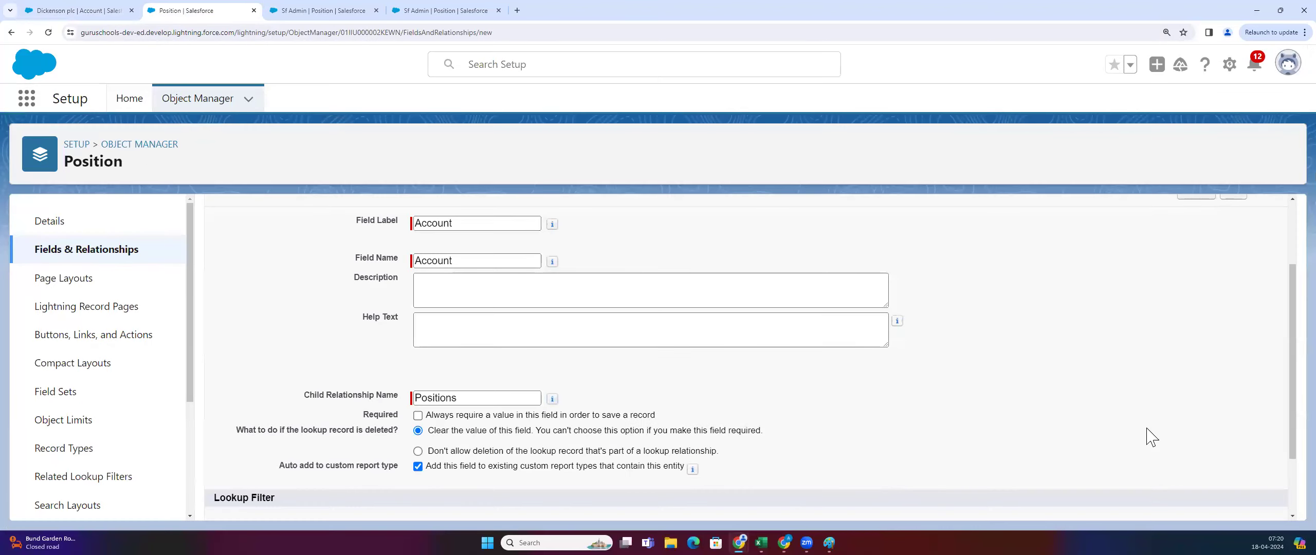
Accept the Account lookup's default label, name and options, and keep the default field-level security for all profiles
scroll(1152, 435, "down", 2)
left_click_drag(493, 308, 399, 317)
left_click(826, 446)
left_click(1235, 505)
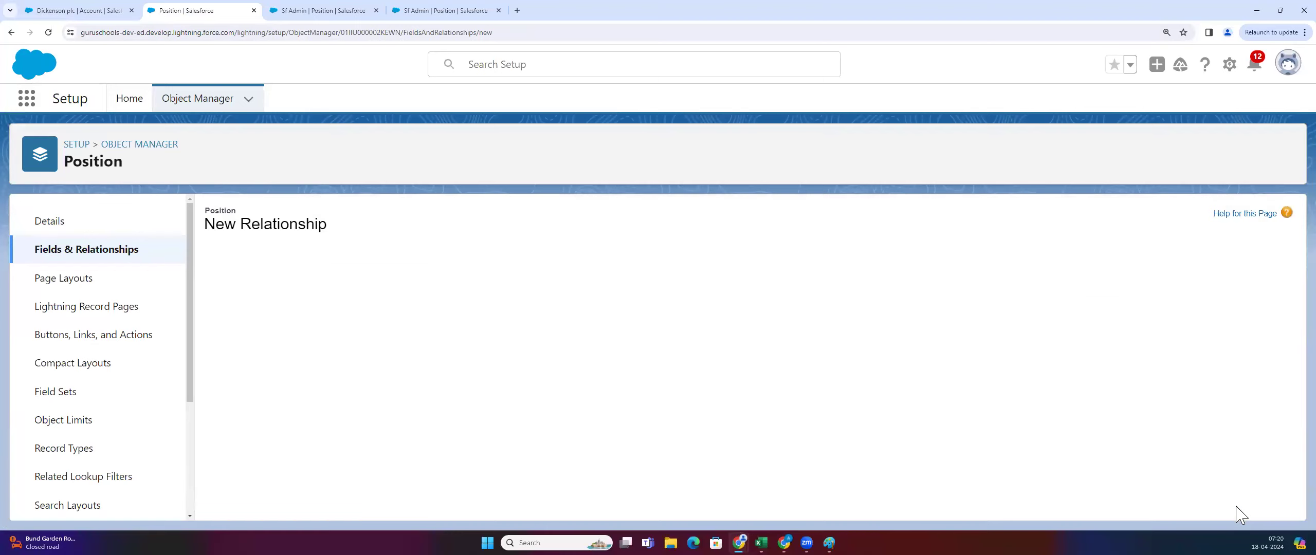
scroll(986, 404, "down", 6)
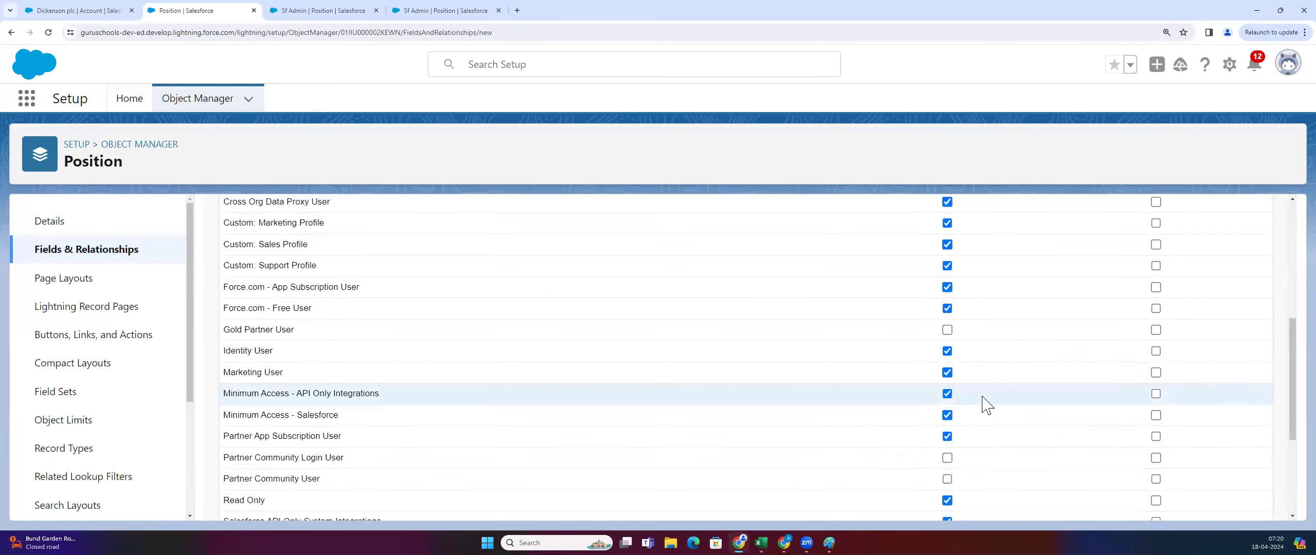
scroll(985, 403, "down", 4)
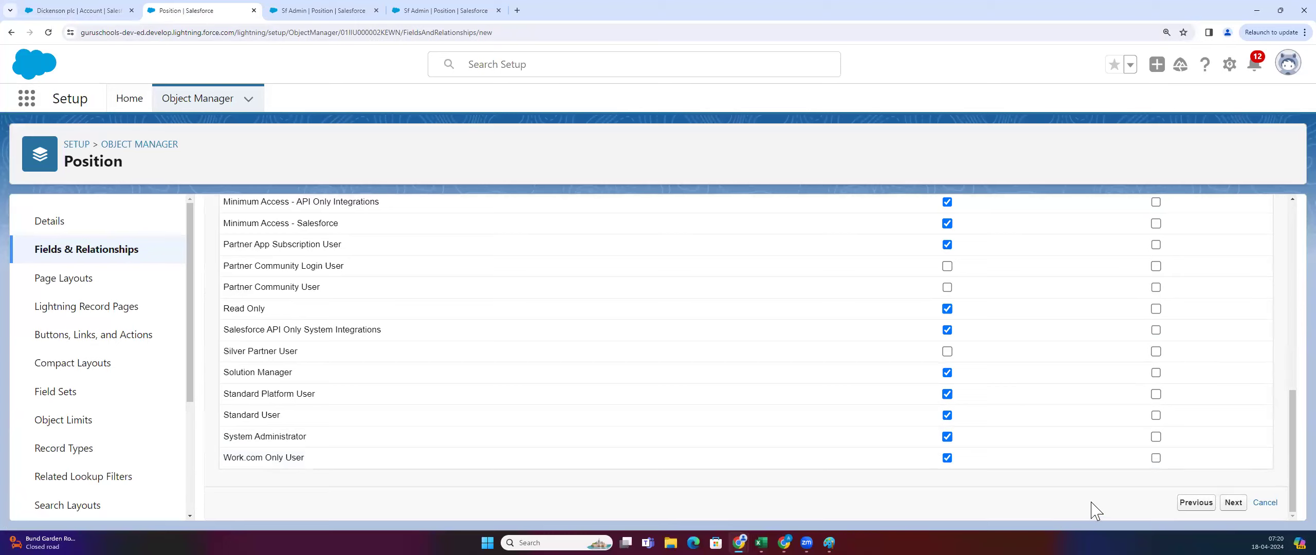
left_click(1242, 504)
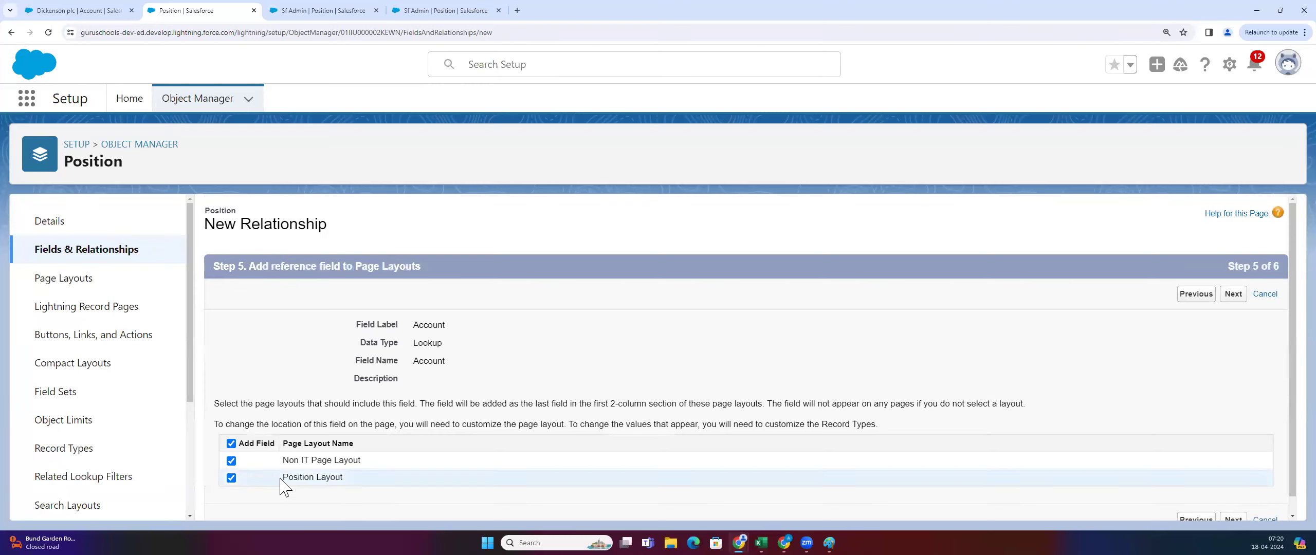
Include the Account field on the Non IT Page Layout and Position Layout, and save it with the Positions related list on all Account layouts
left_click_drag(281, 479, 383, 480)
left_click_drag(270, 459, 546, 471)
left_click(1285, 364)
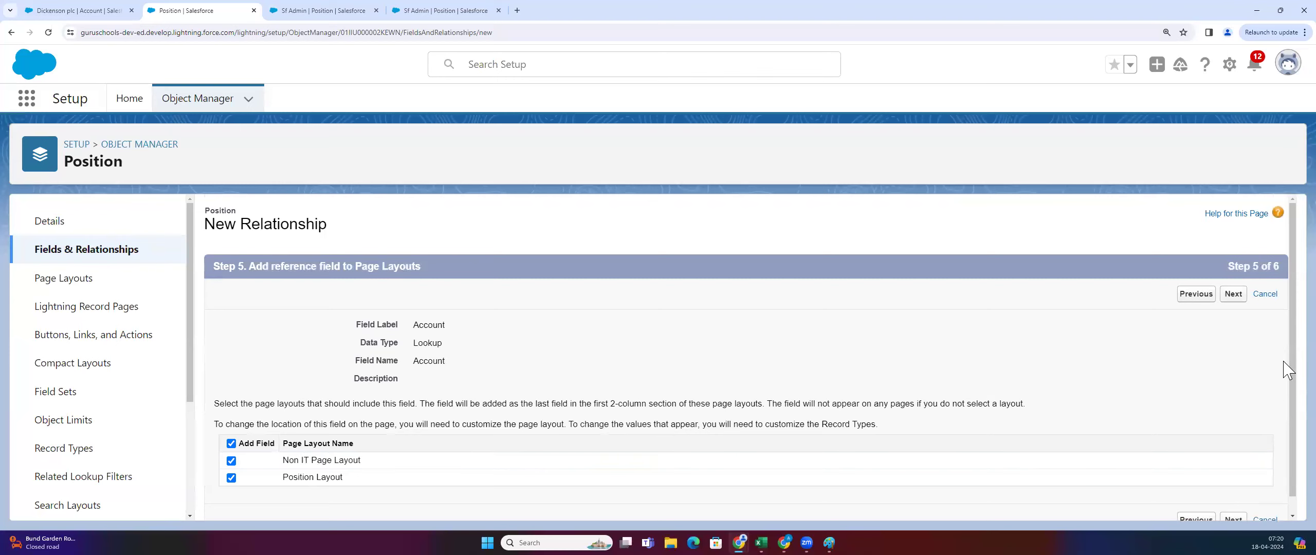
left_click(1228, 299)
scroll(456, 432, "down", 3)
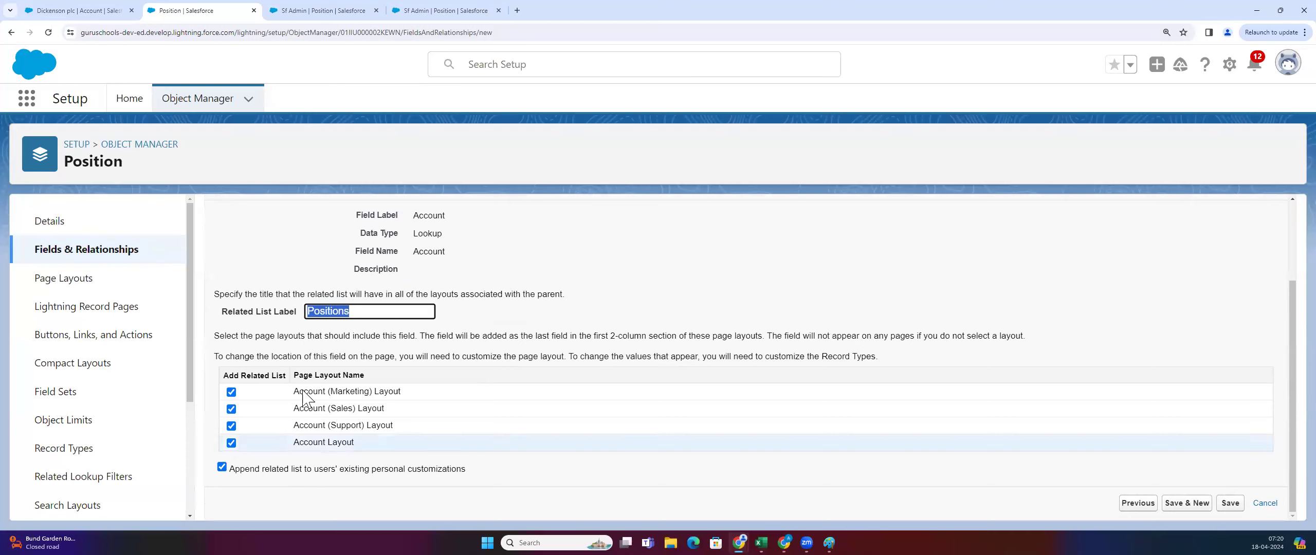
left_click(1231, 509)
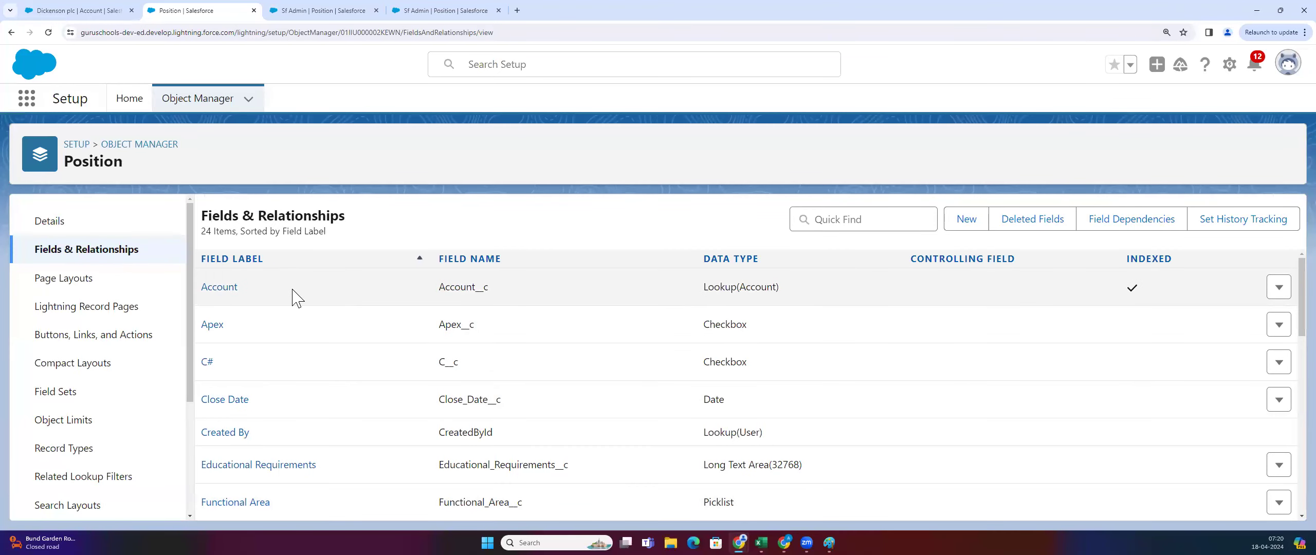
Examine the Account lookup field's label, name and data type in the Position object's field list
left_click_drag(205, 300, 406, 299)
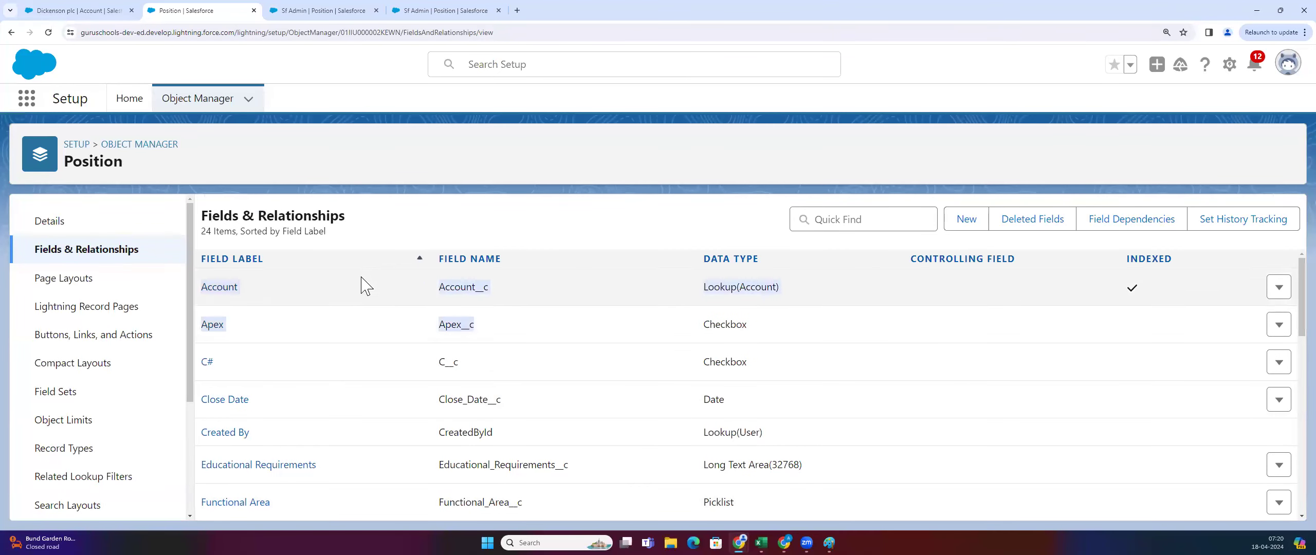
left_click(418, 297)
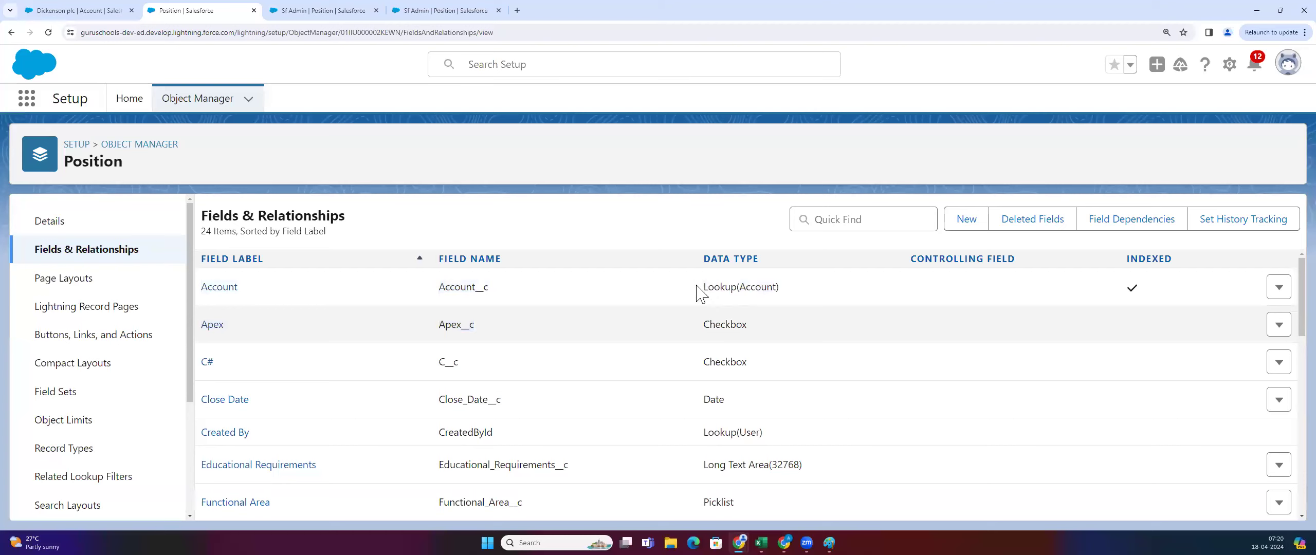
left_click_drag(702, 293, 820, 291)
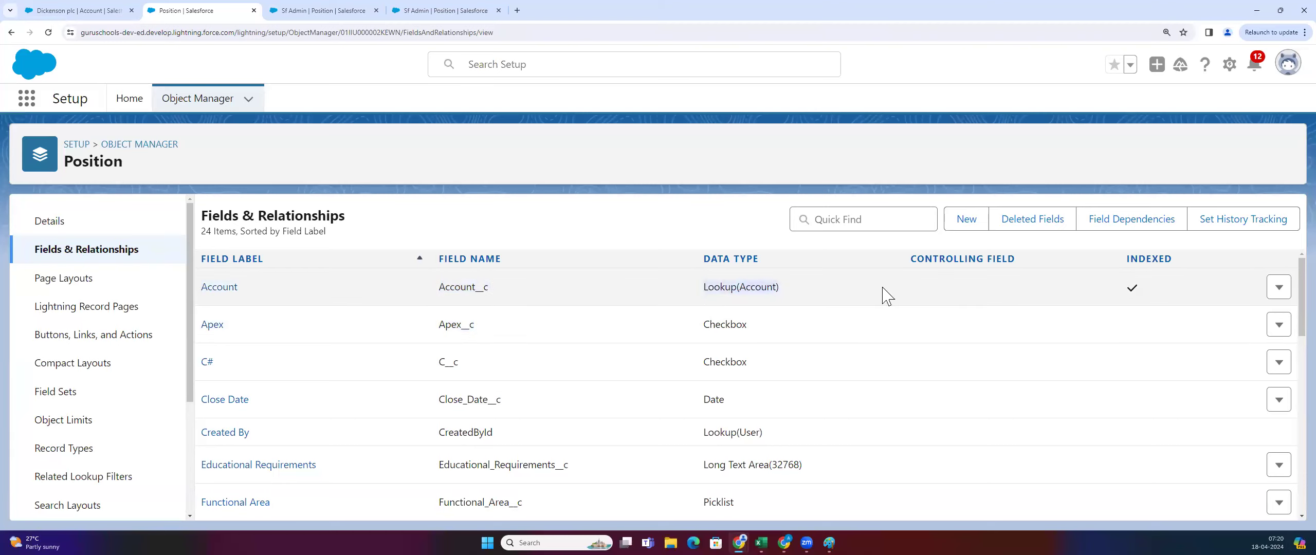
left_click_drag(314, 288, 185, 292)
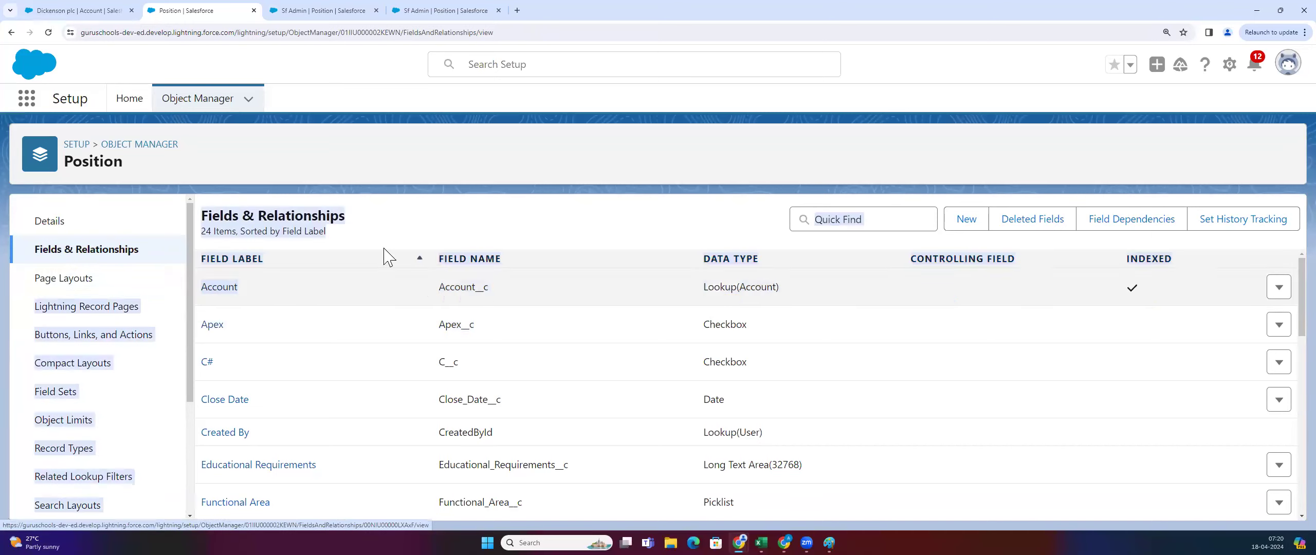
left_click(278, 311)
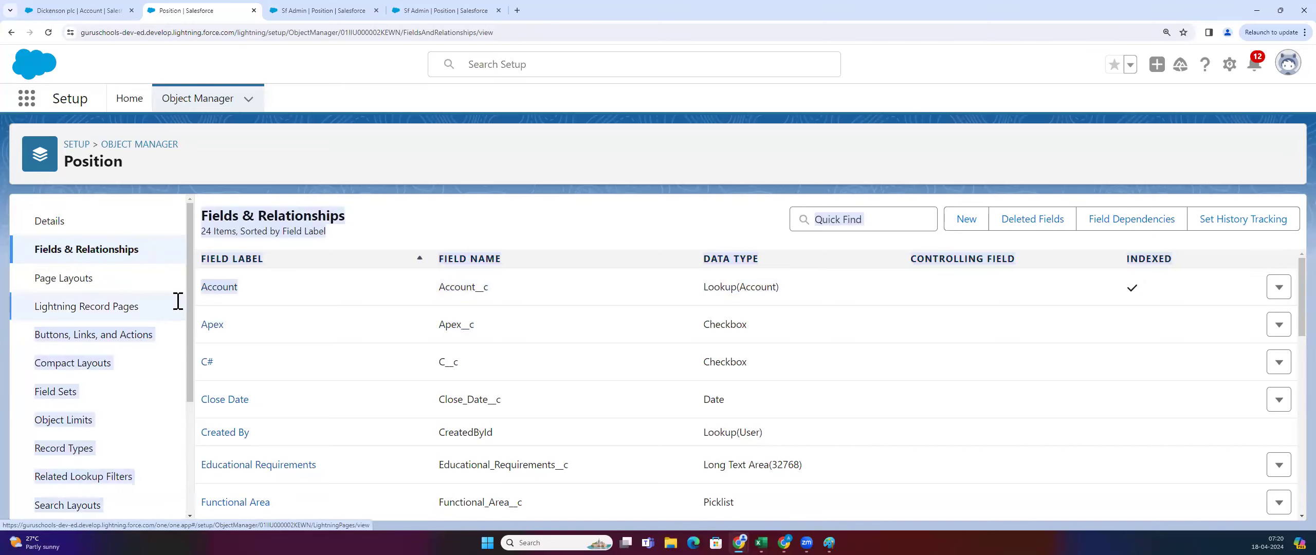
Open the Sf Admin position record in the Recruiting App and look through its details for the Account field
key("ctrl+1")
left_click(102, 31)
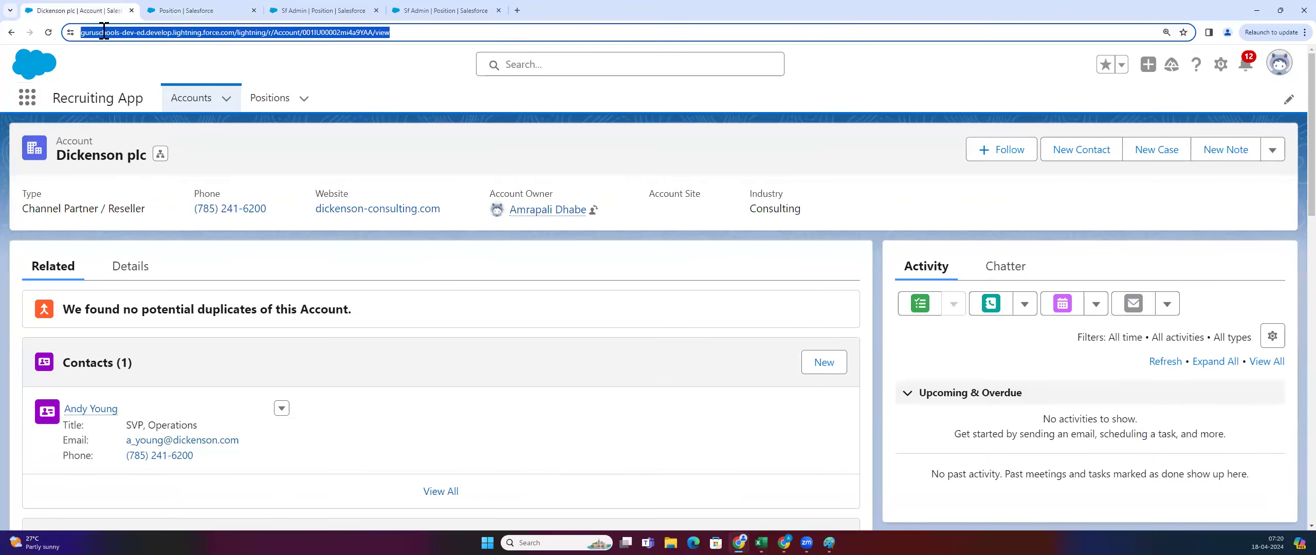
left_click(292, 83)
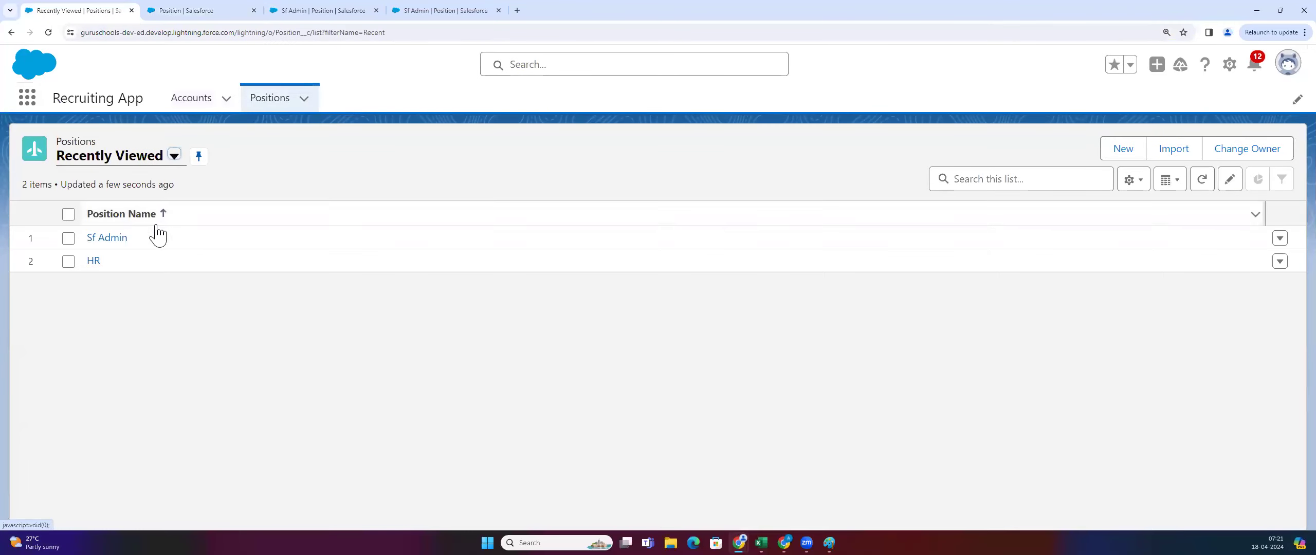
left_click(108, 239)
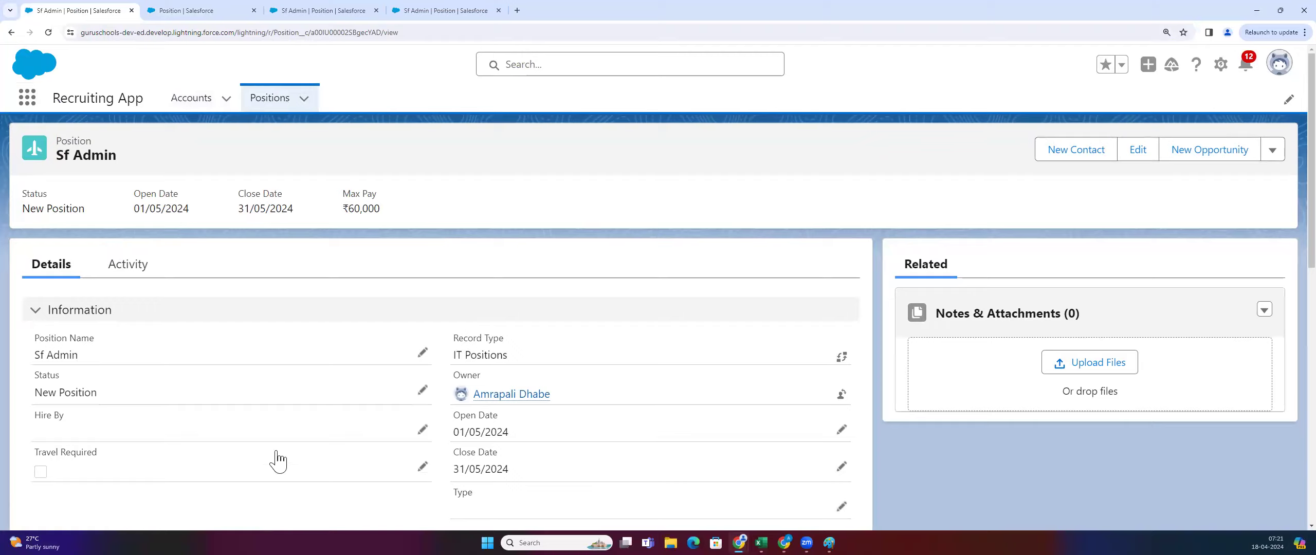
scroll(278, 468, "down", 5)
scroll(277, 478, "down", 5)
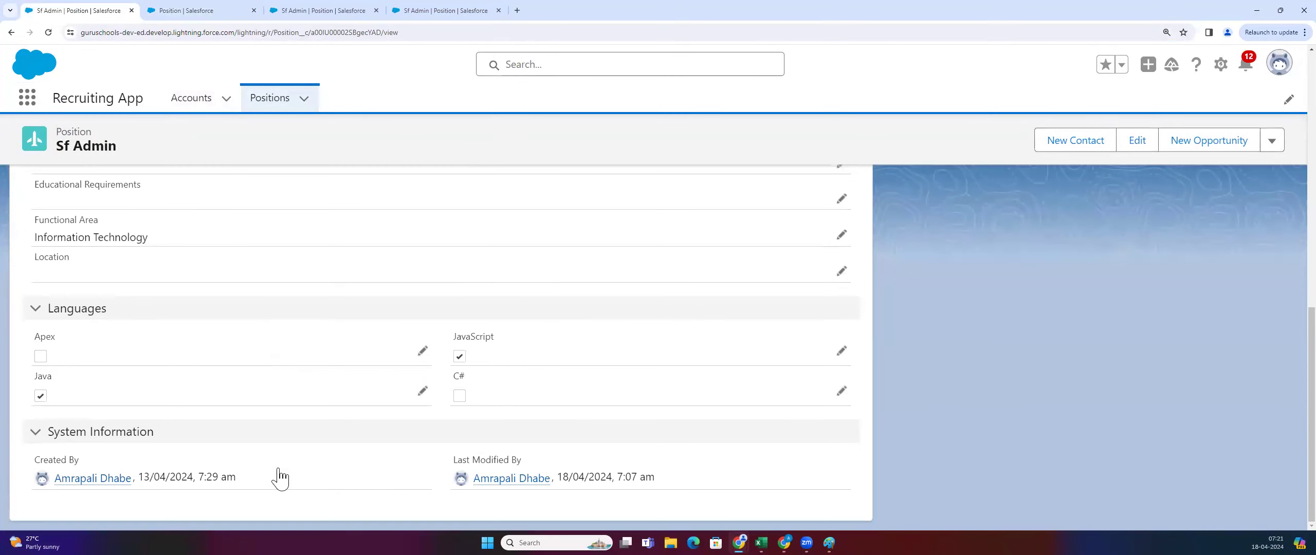
Reload the Sf Admin record, reopen it from the Positions list, and check its Information section for the Account field
left_click(162, 32)
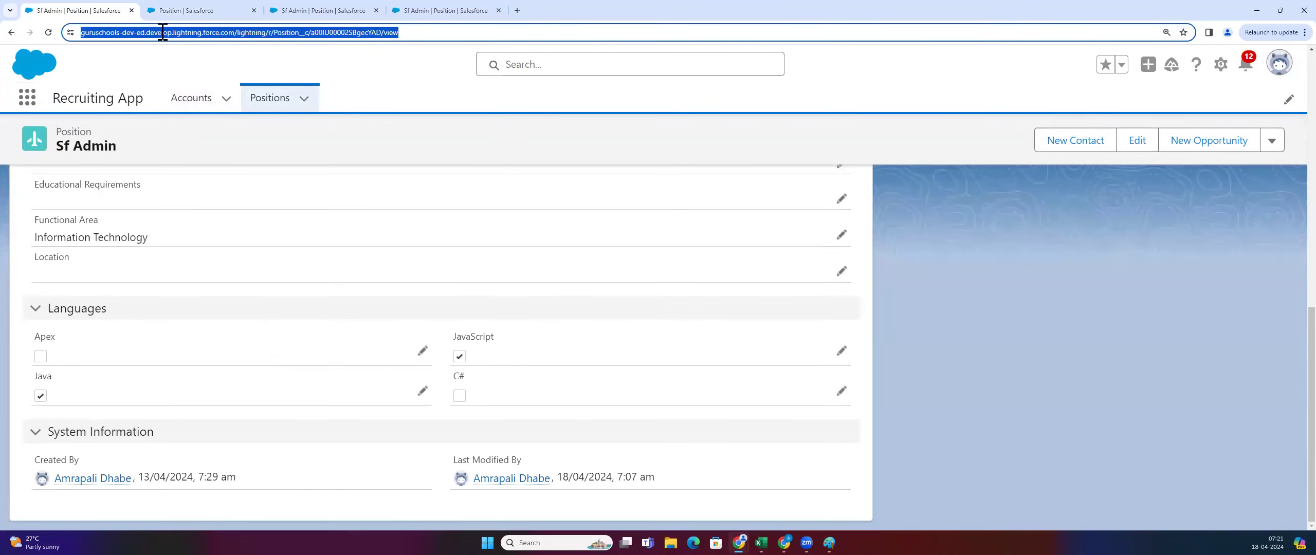
key("Return")
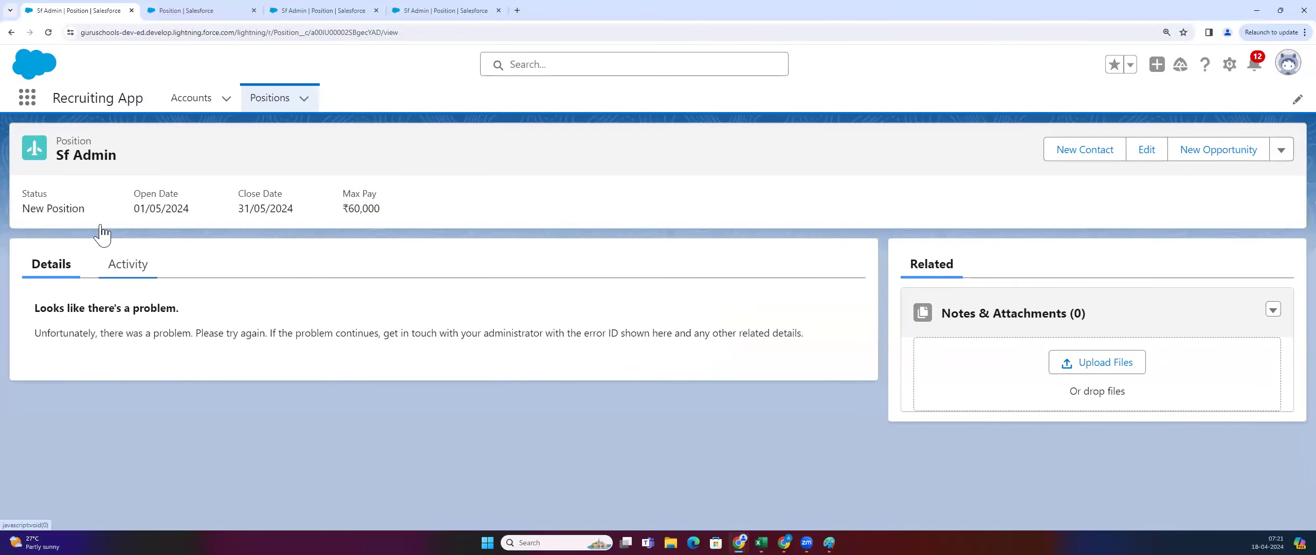
left_click(122, 267)
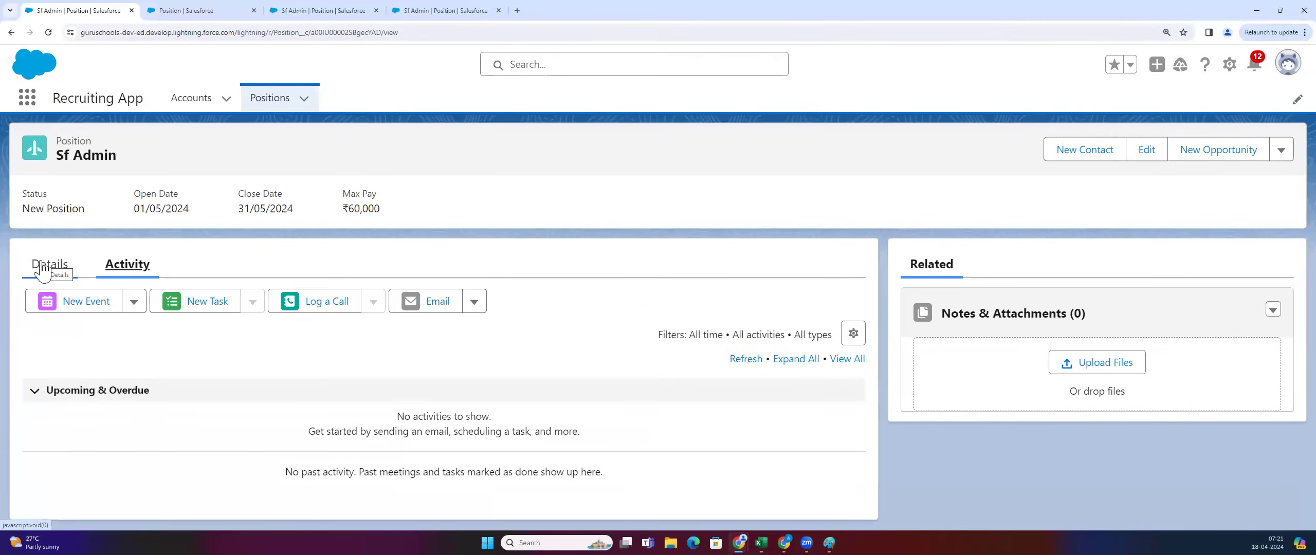
left_click(42, 267)
left_click(275, 97)
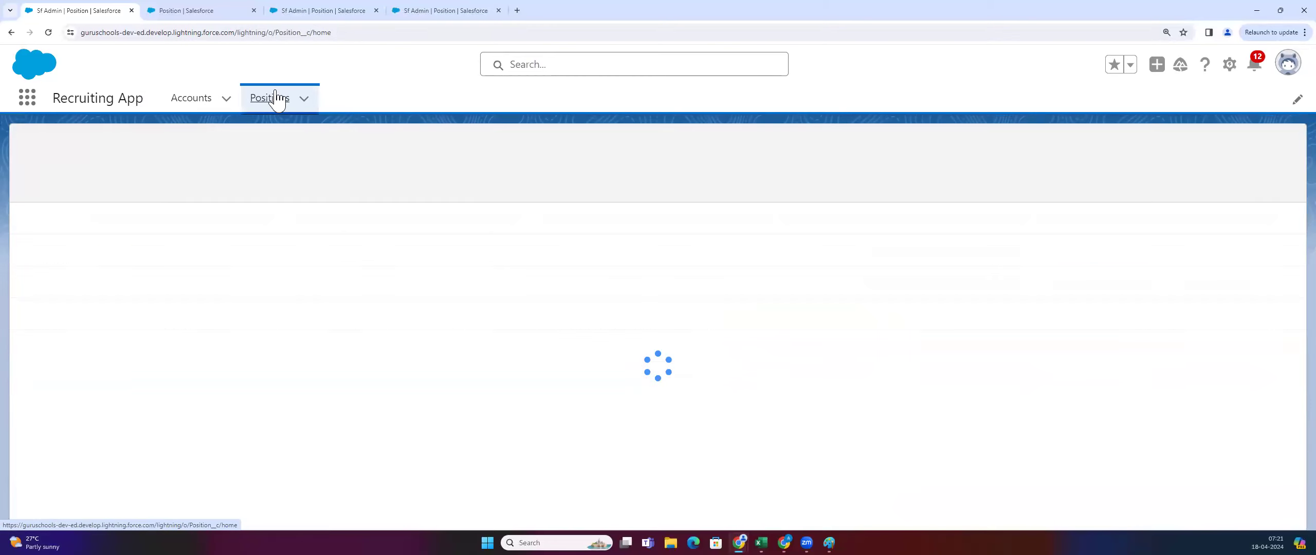
left_click(98, 238)
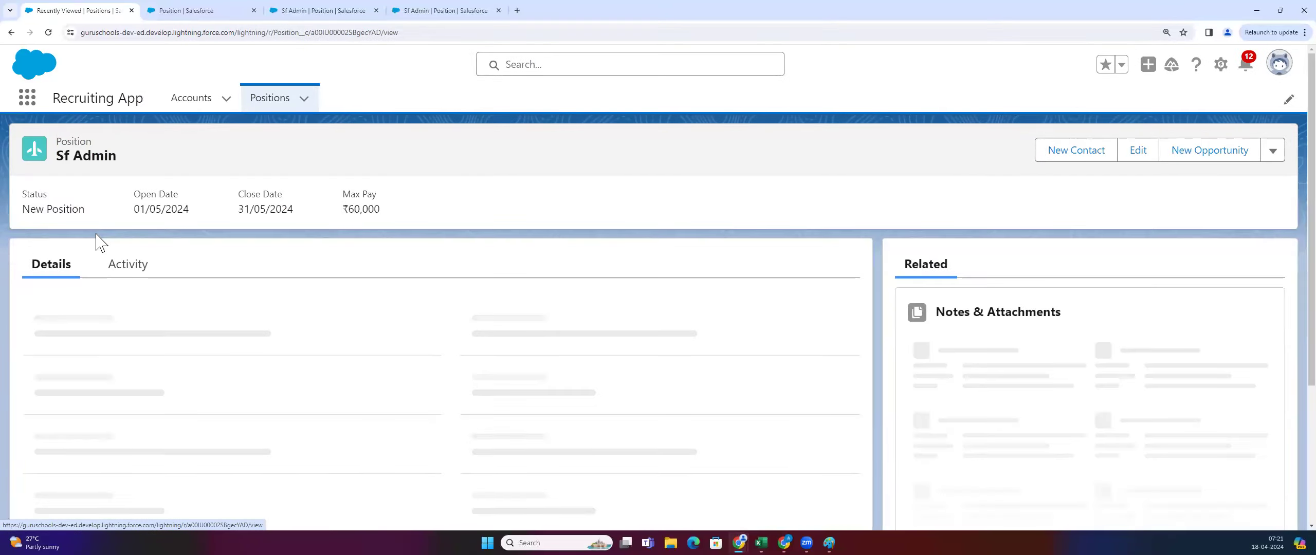
scroll(264, 422, "down", 3)
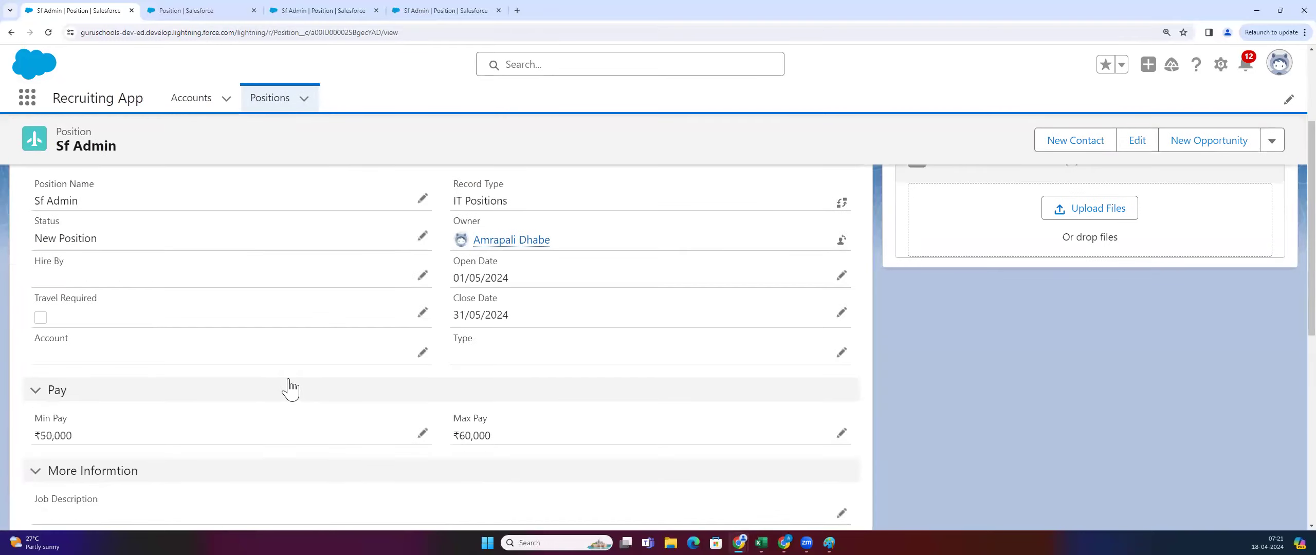
left_click_drag(26, 338, 93, 336)
left_click(253, 363)
Open Accounts in a separate browser tab placed first, and check the Dickenson plc account's related lists for Positions
right_click(177, 104)
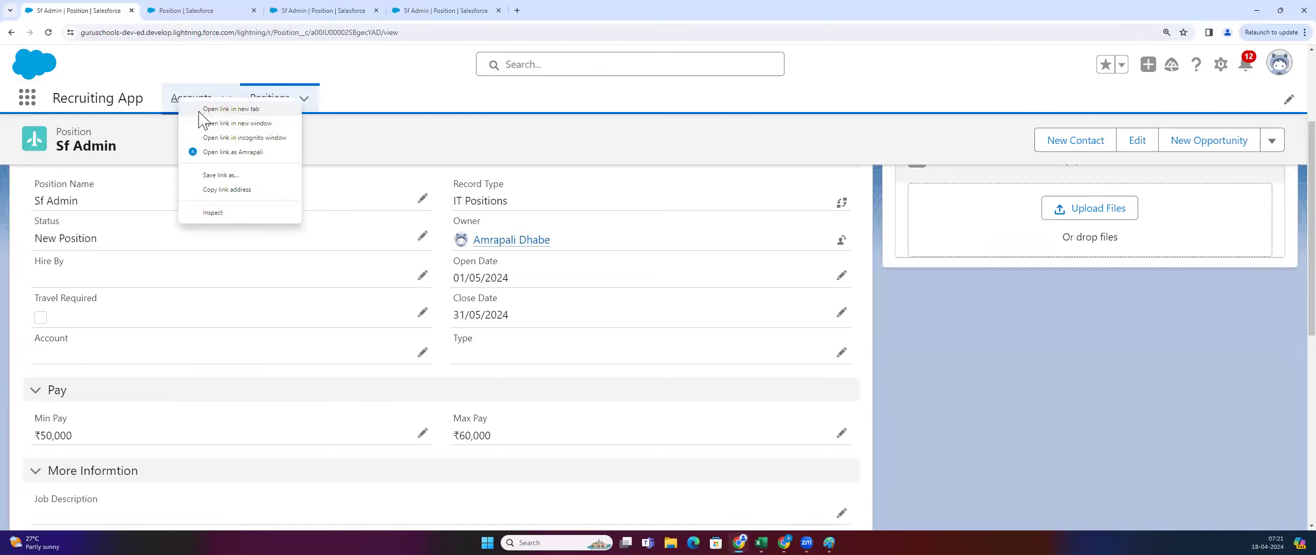
left_click(206, 112)
left_click_drag(308, 11, 98, 12)
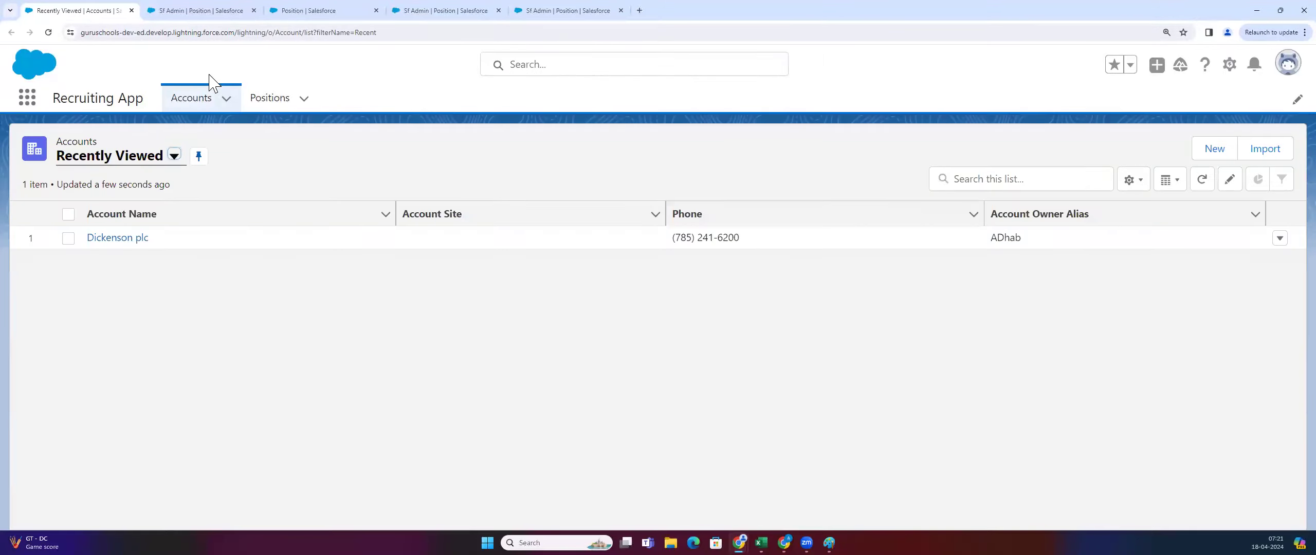
left_click(101, 237)
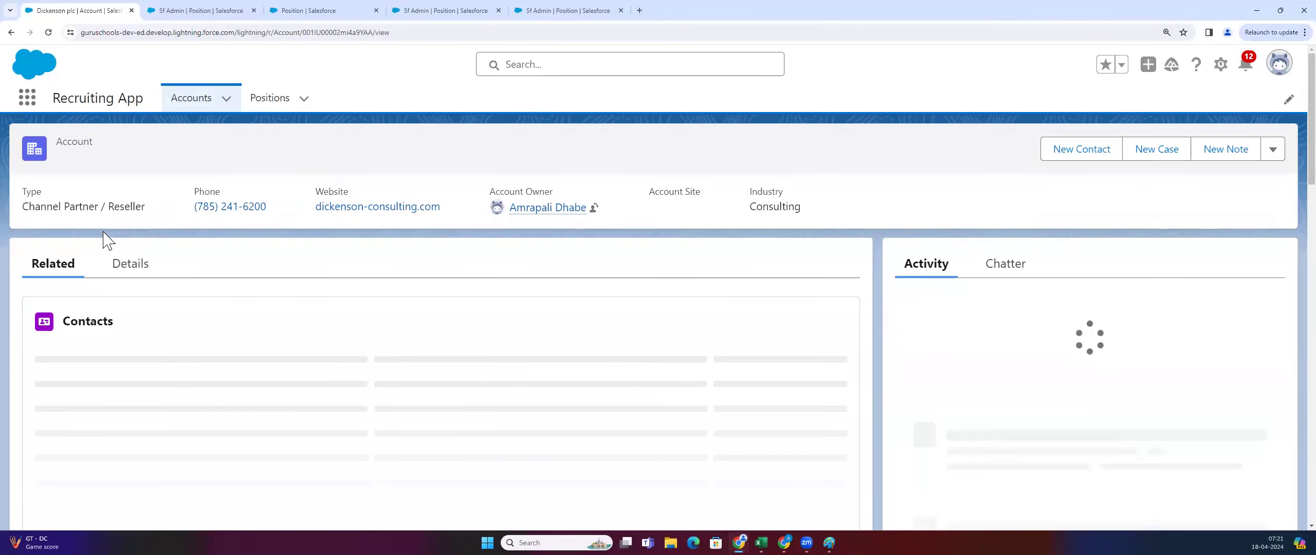
scroll(118, 314, "down", 10)
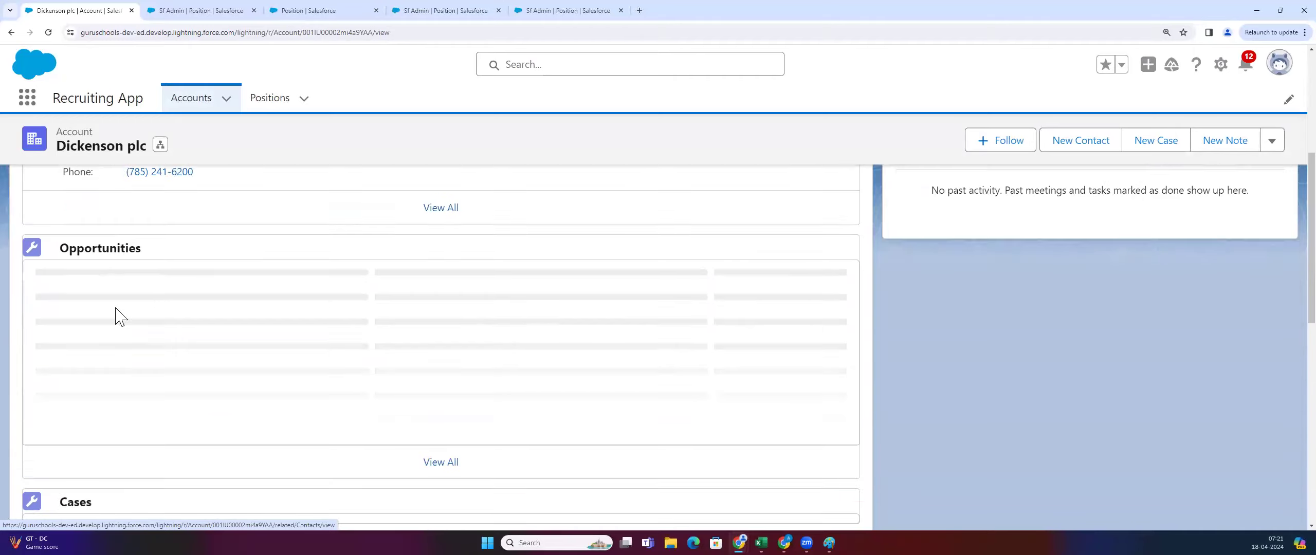
scroll(119, 314, "down", 4)
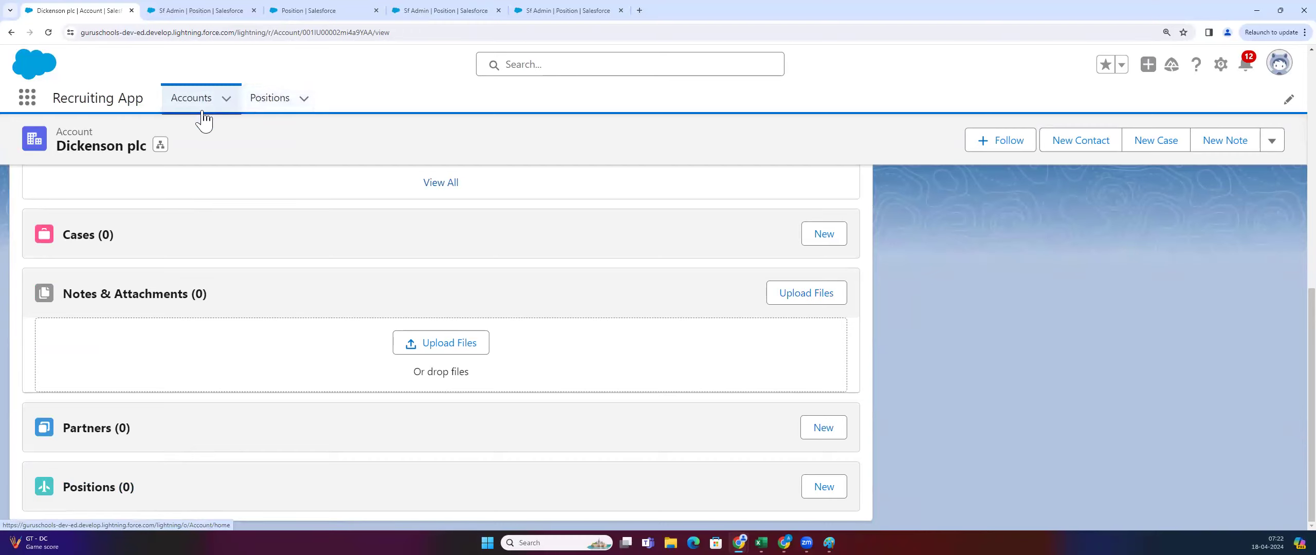
scroll(182, 435, "up", 15)
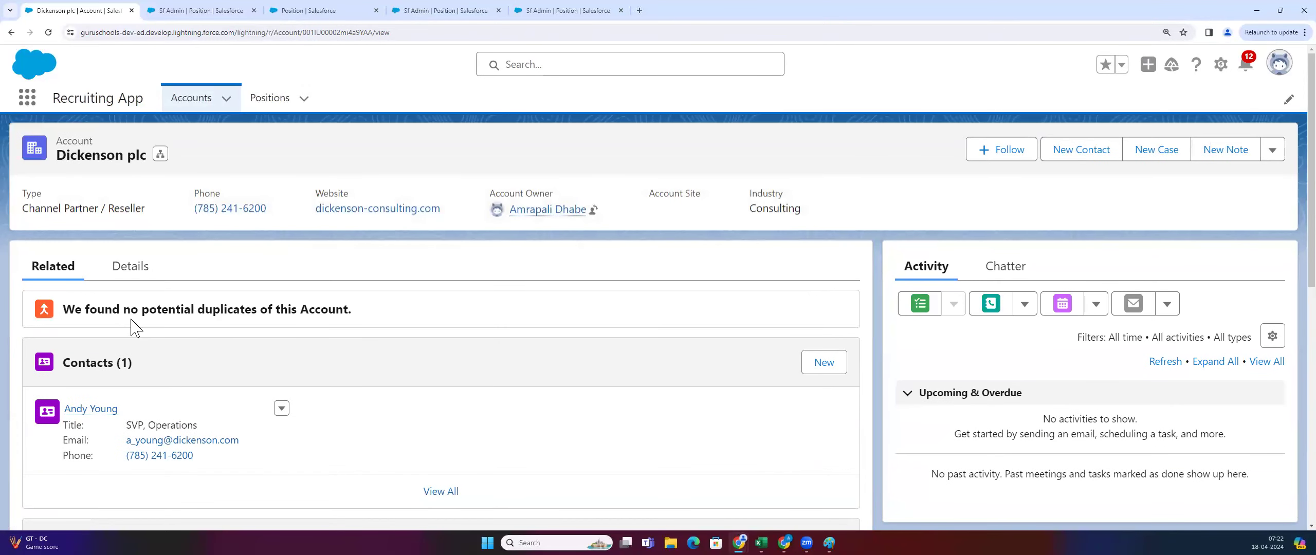
Switch the accounts list to the All Accounts view and open the Edge Communications account
left_click(291, 99)
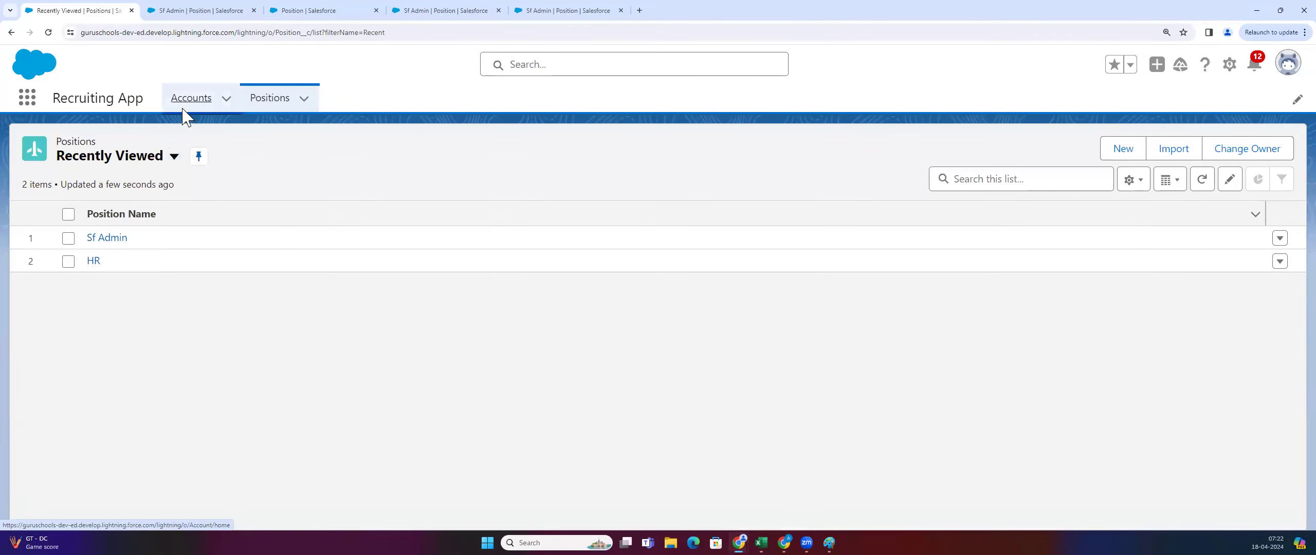
left_click(183, 110)
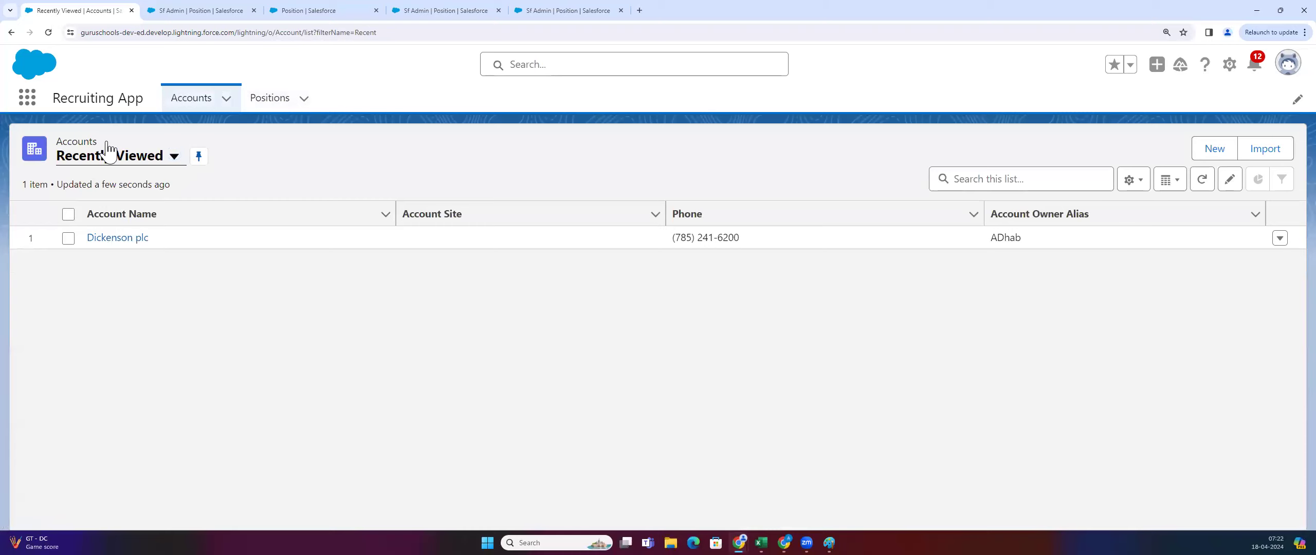
left_click(108, 152)
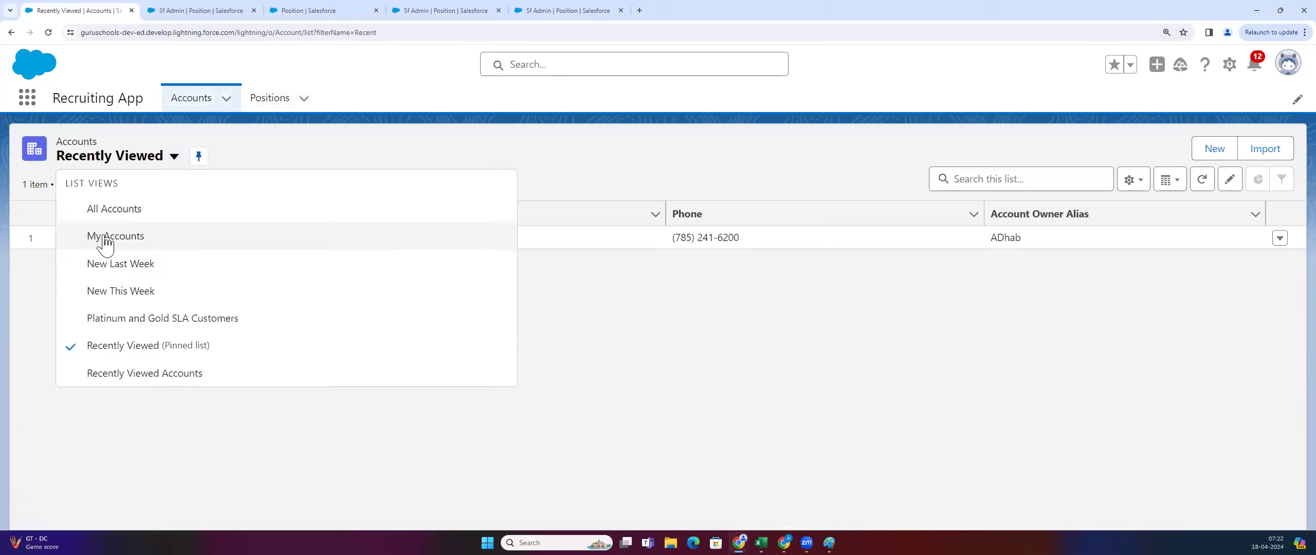
left_click(133, 215)
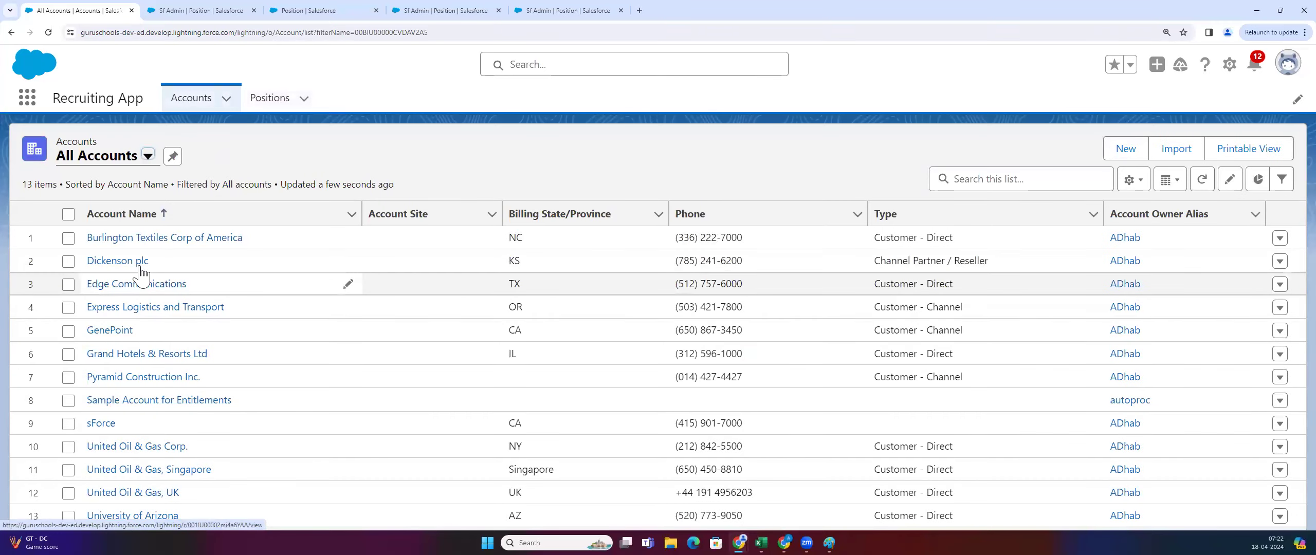
left_click(140, 281)
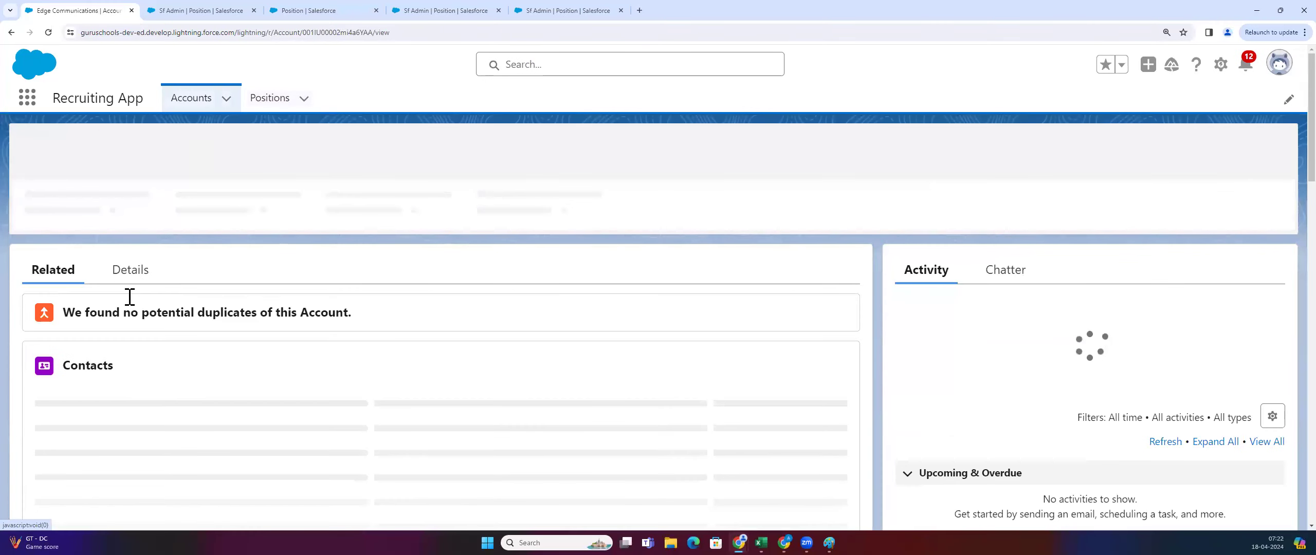
Examine the Edge Communications account's related lists down to the Positions list
scroll(478, 341, "down", 2)
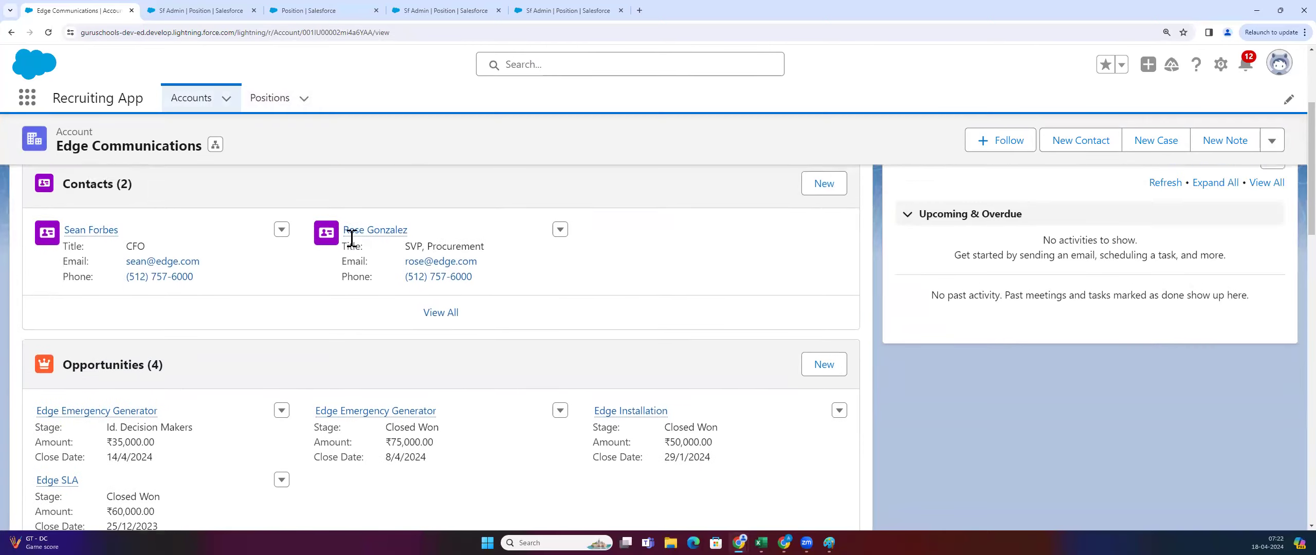
scroll(354, 236, "down", 2)
scroll(404, 360, "down", 7)
scroll(405, 362, "down", 3)
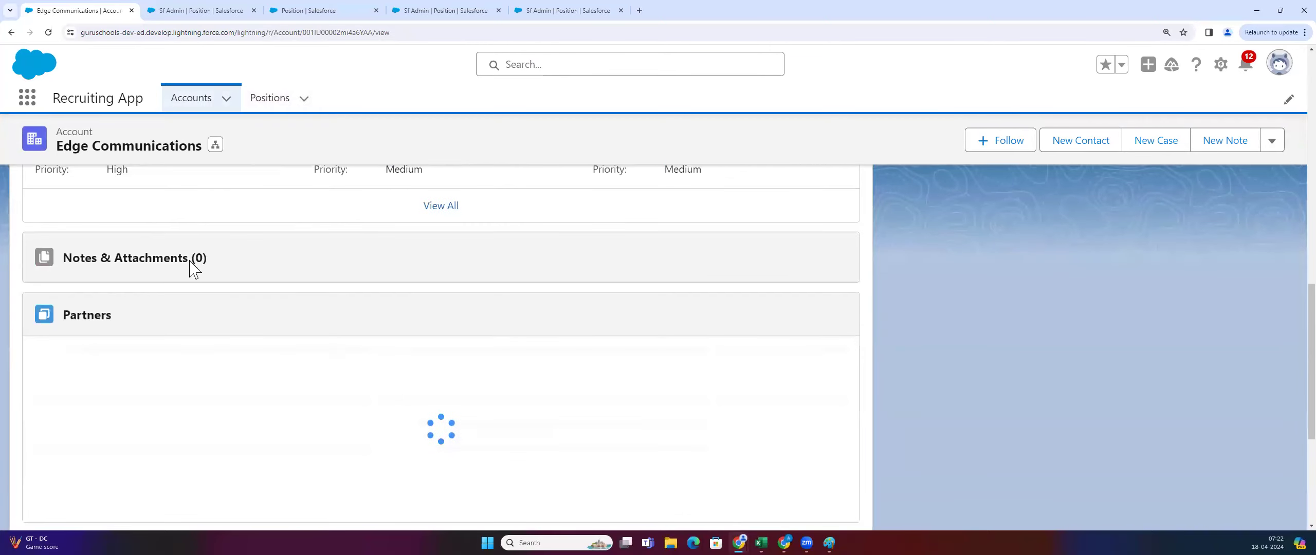
scroll(408, 244, "up", 5)
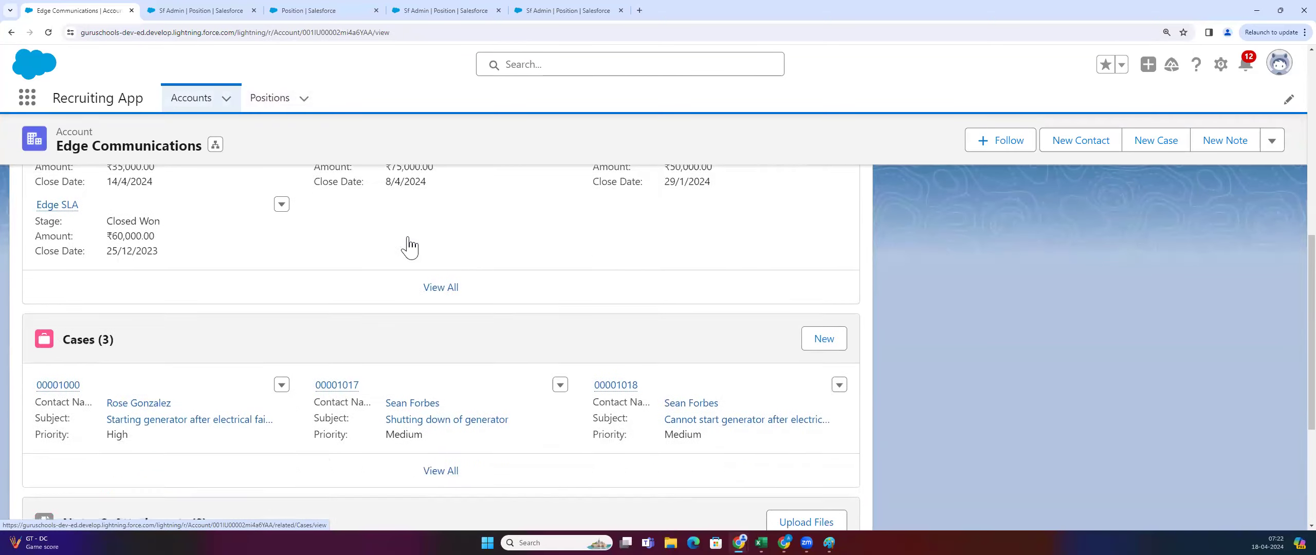
scroll(408, 247, "down", 4)
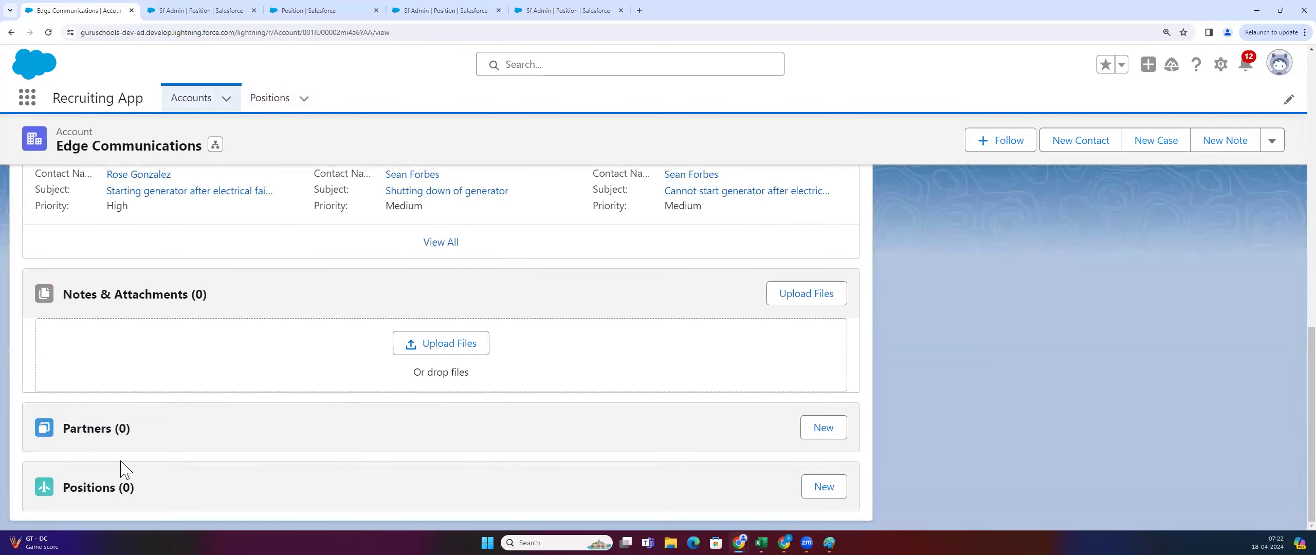
left_click_drag(142, 498, 15, 497)
left_click(311, 499)
Set the Account field of the Sf Admin position to Edge Communications and save the record
left_click(246, 11)
scroll(196, 242, "up", 3)
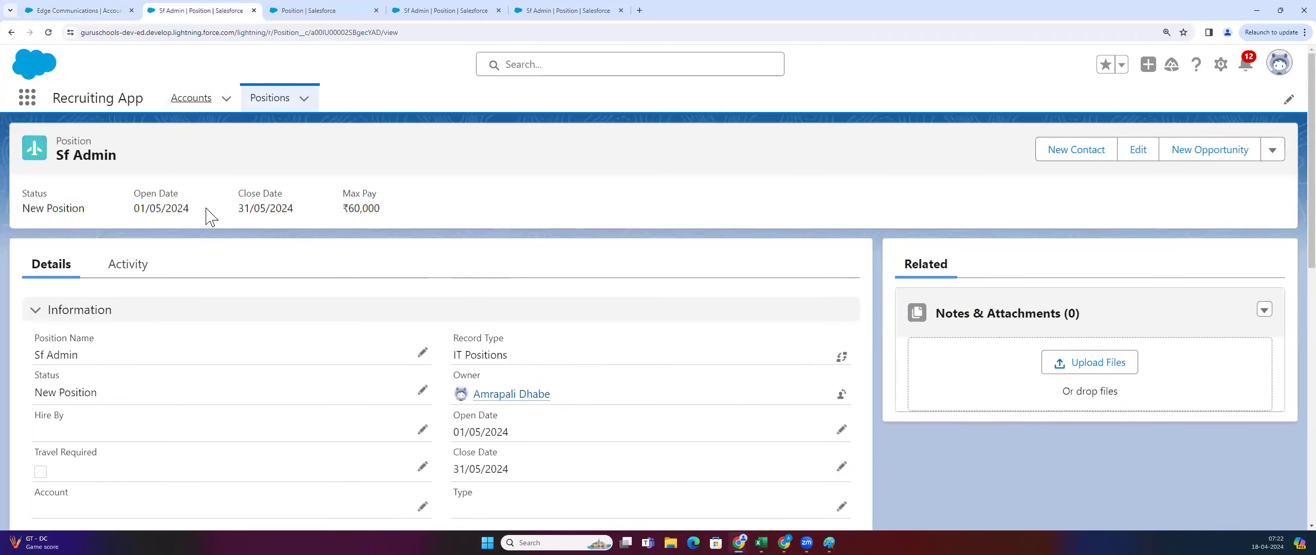
scroll(360, 350, "down", 3)
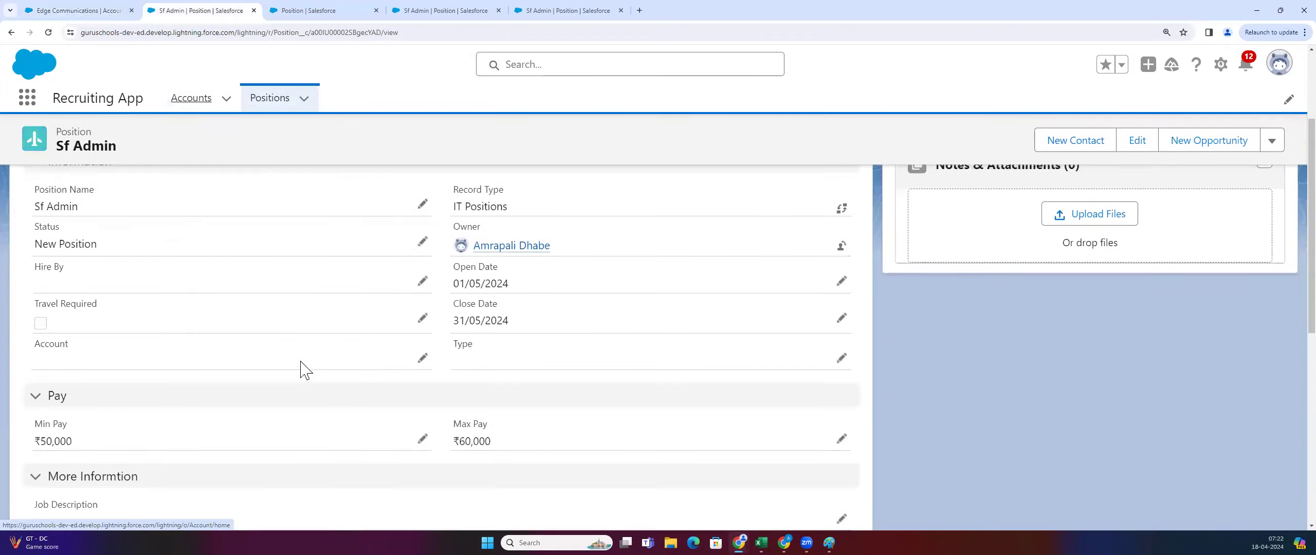
left_click(423, 352)
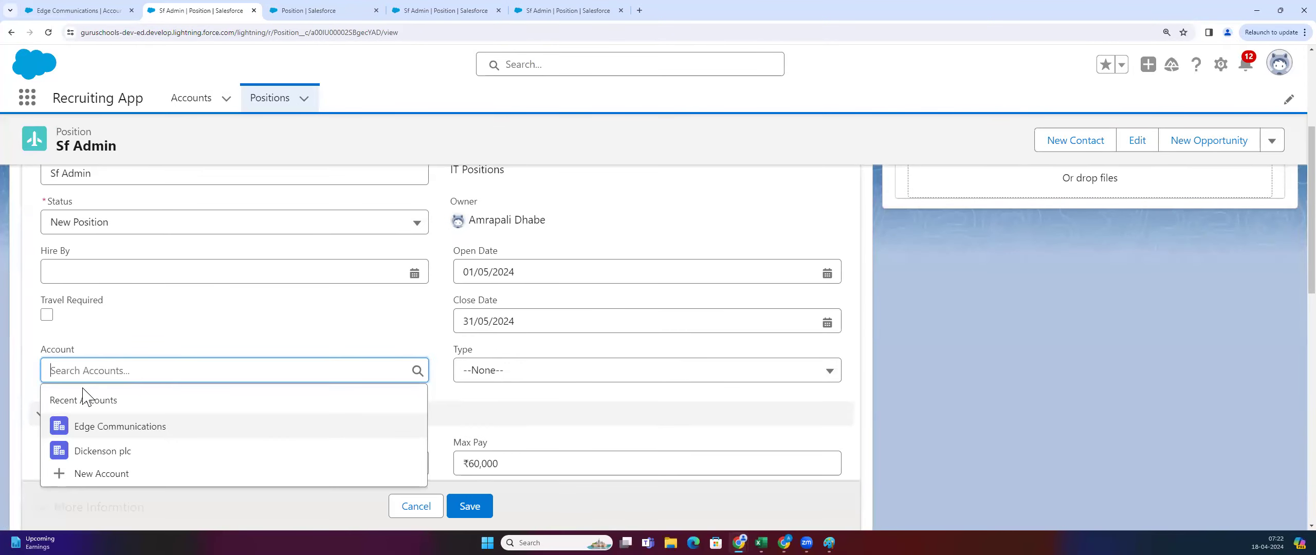
left_click(79, 431)
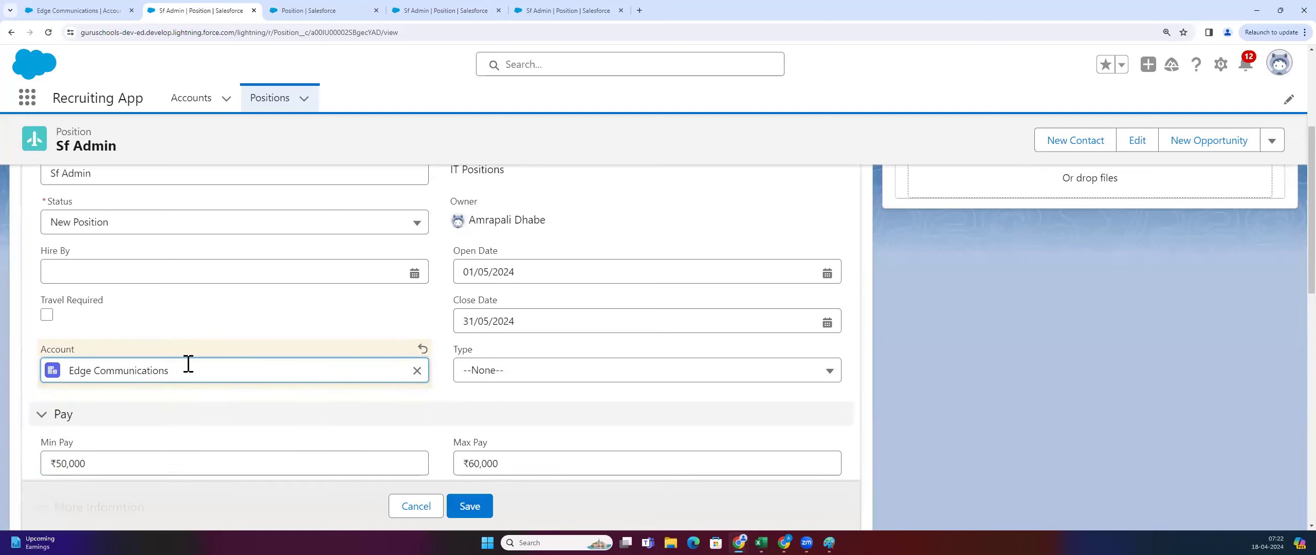
left_click(105, 11)
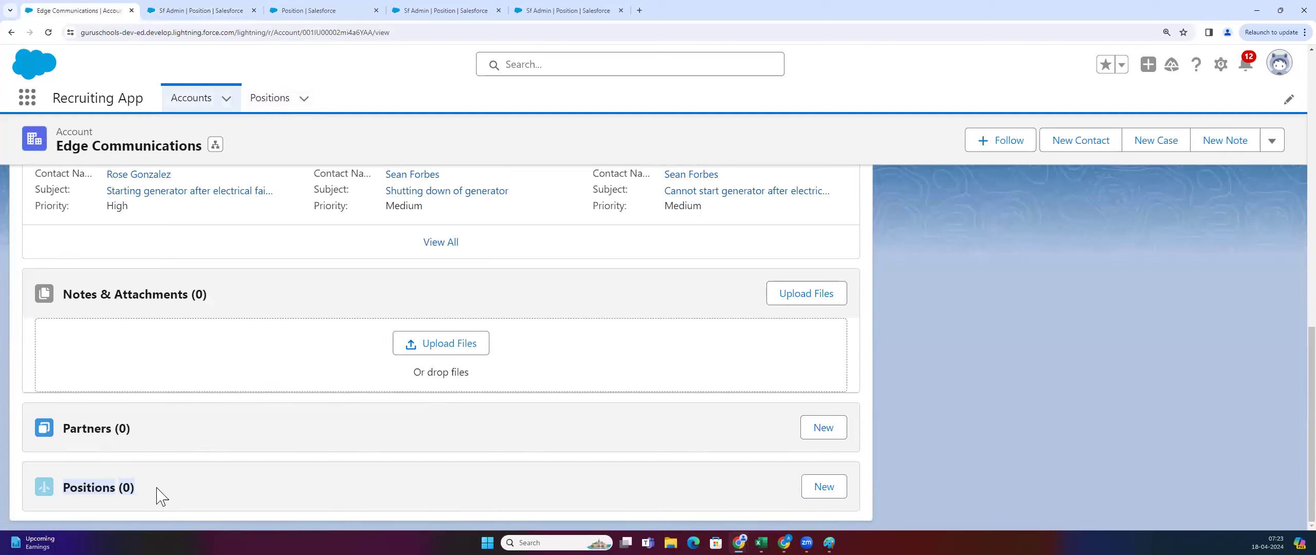
key("ctrl+Tab")
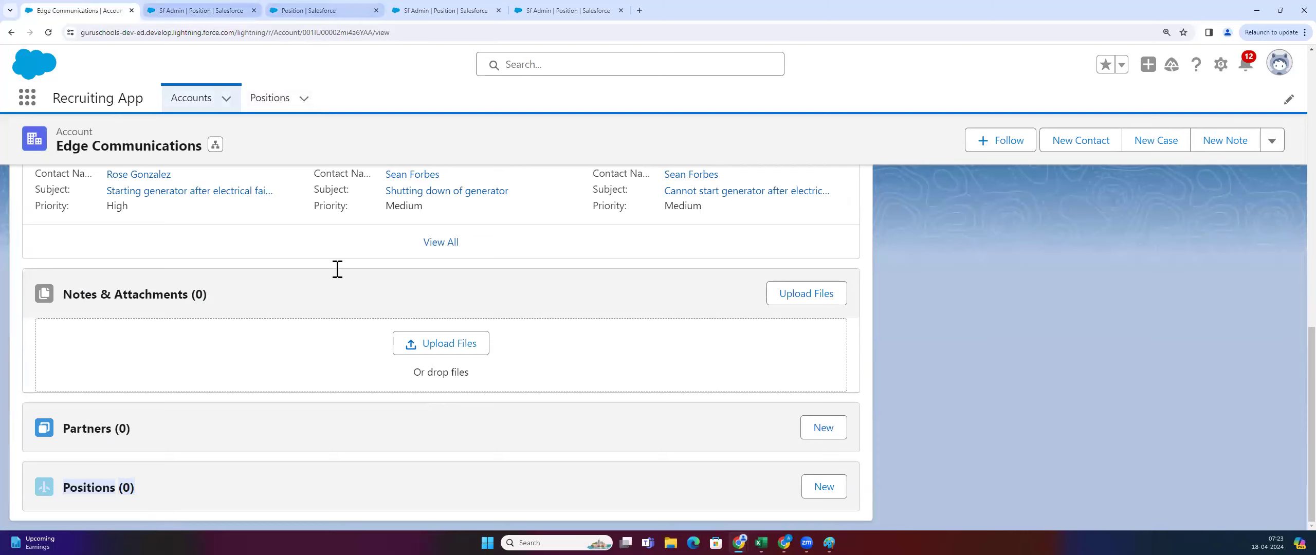
left_click(458, 509)
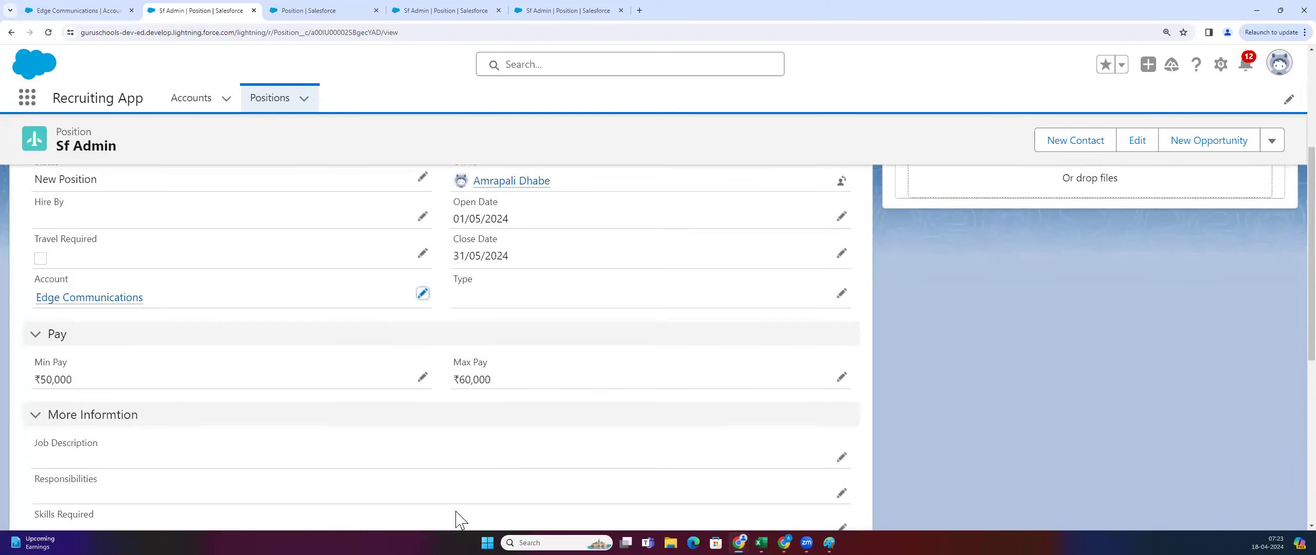
Reload the Edge Communications account and check its Positions related list for the Sf Admin position
left_click_drag(35, 300, 152, 297)
left_click(101, 7)
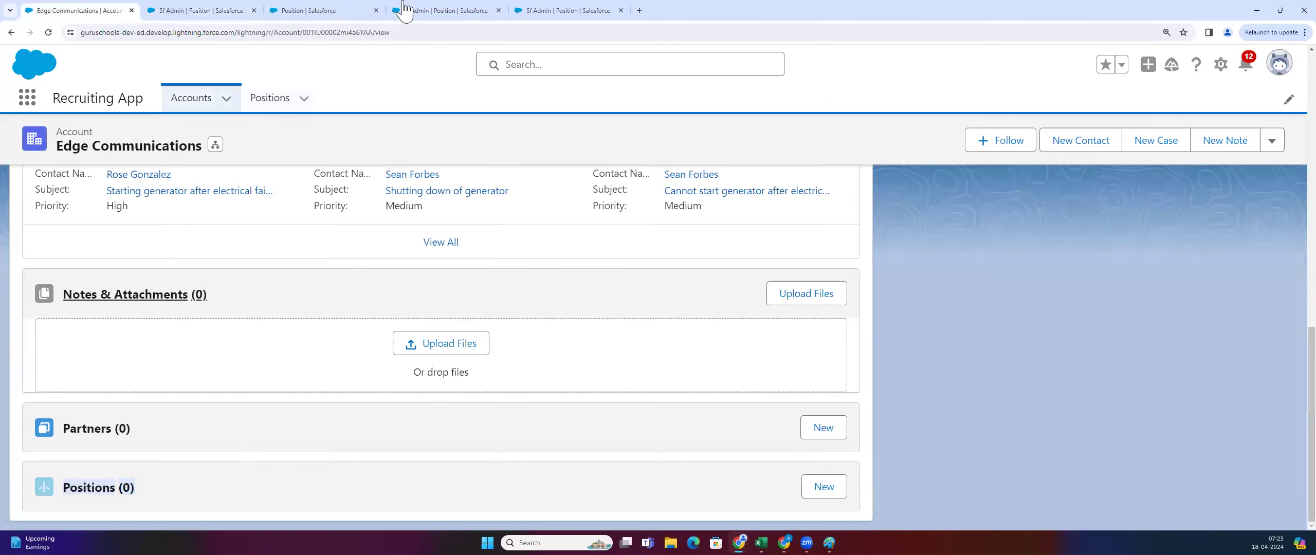
left_click(388, 33)
key("Return")
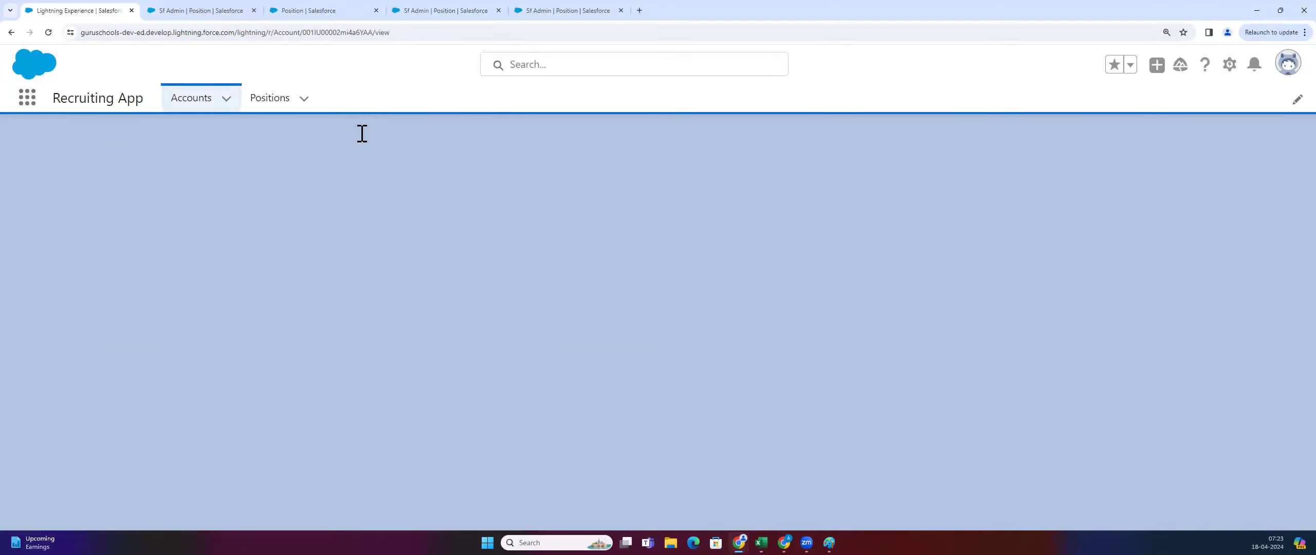
scroll(343, 182, "down", 10)
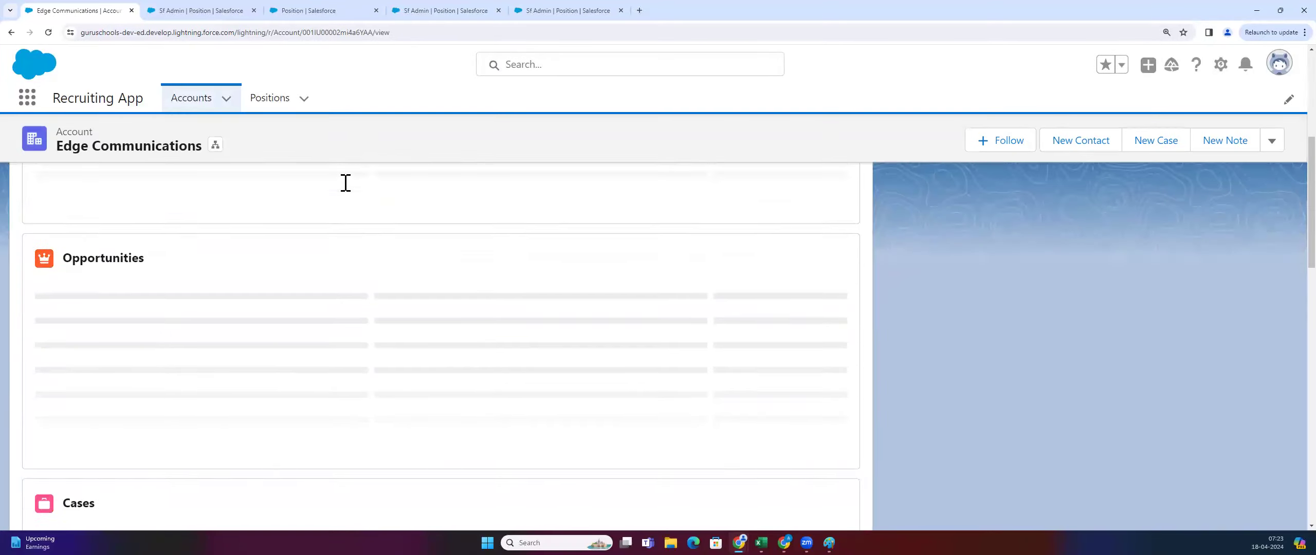
scroll(315, 288, "down", 5)
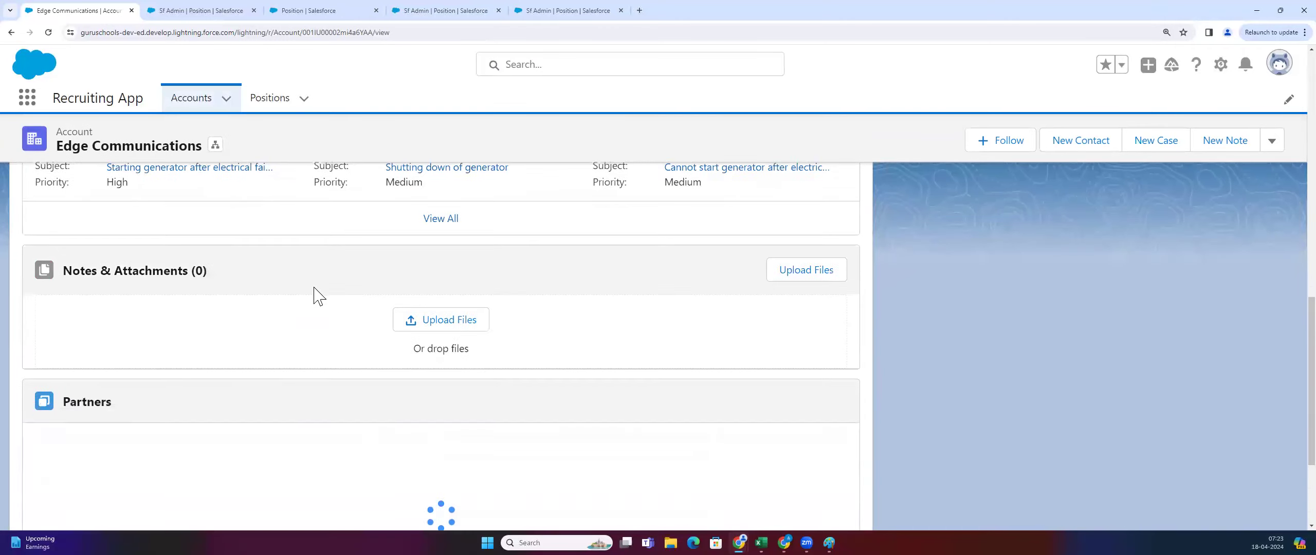
scroll(314, 295, "down", 1)
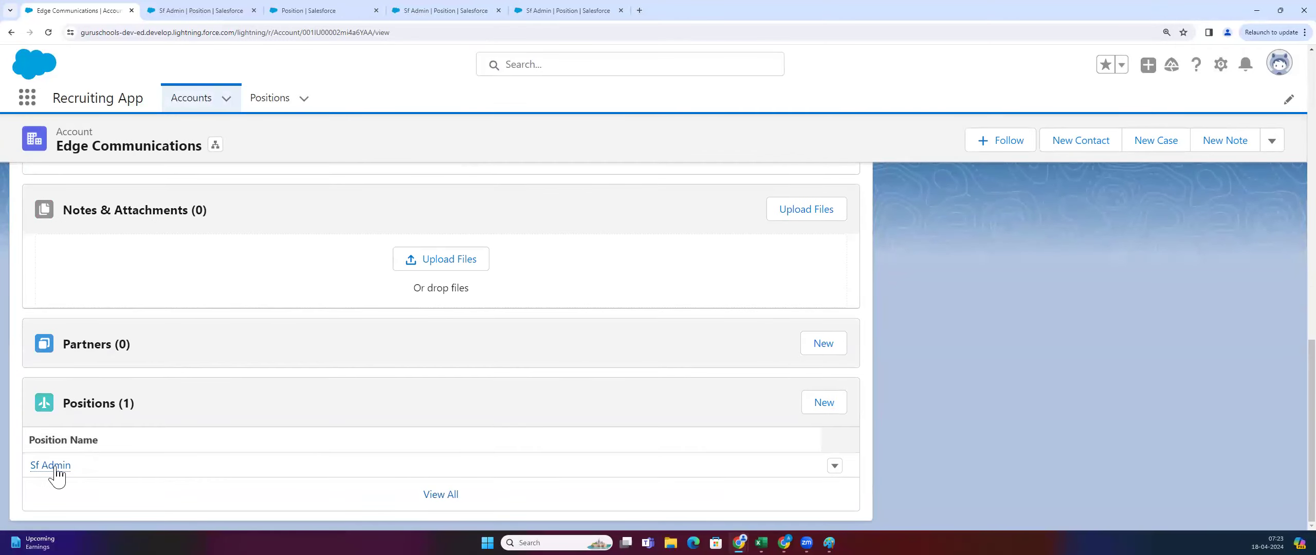
left_click_drag(27, 470, 300, 469)
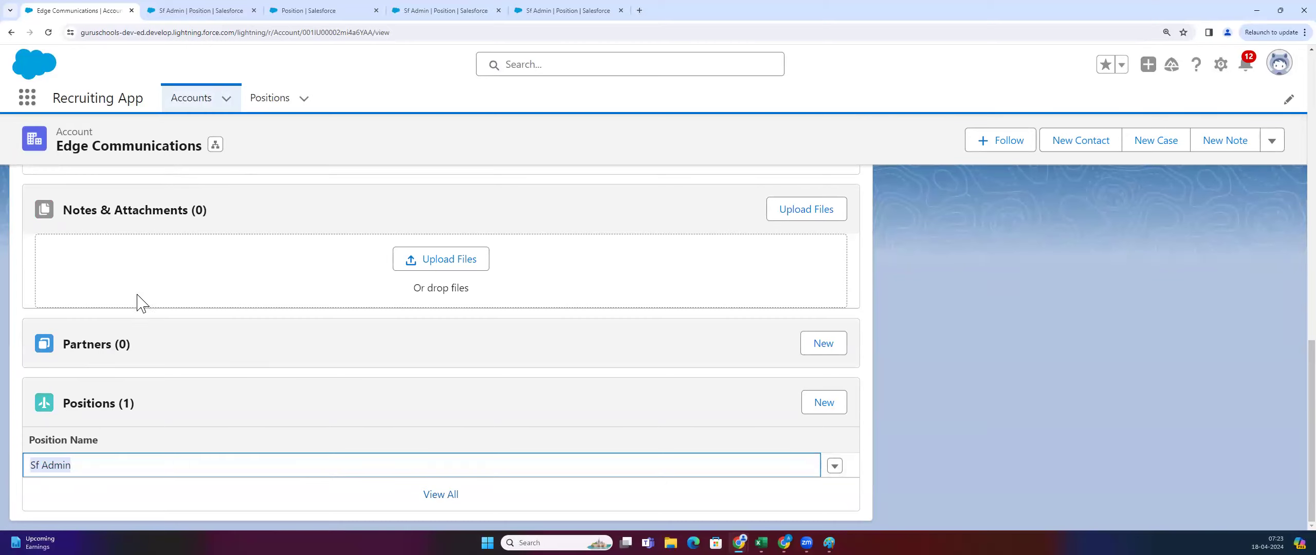
left_click_drag(61, 162, 213, 144)
Review the Account and Owner fields on the Sf Admin position record
key("ctrl+Tab")
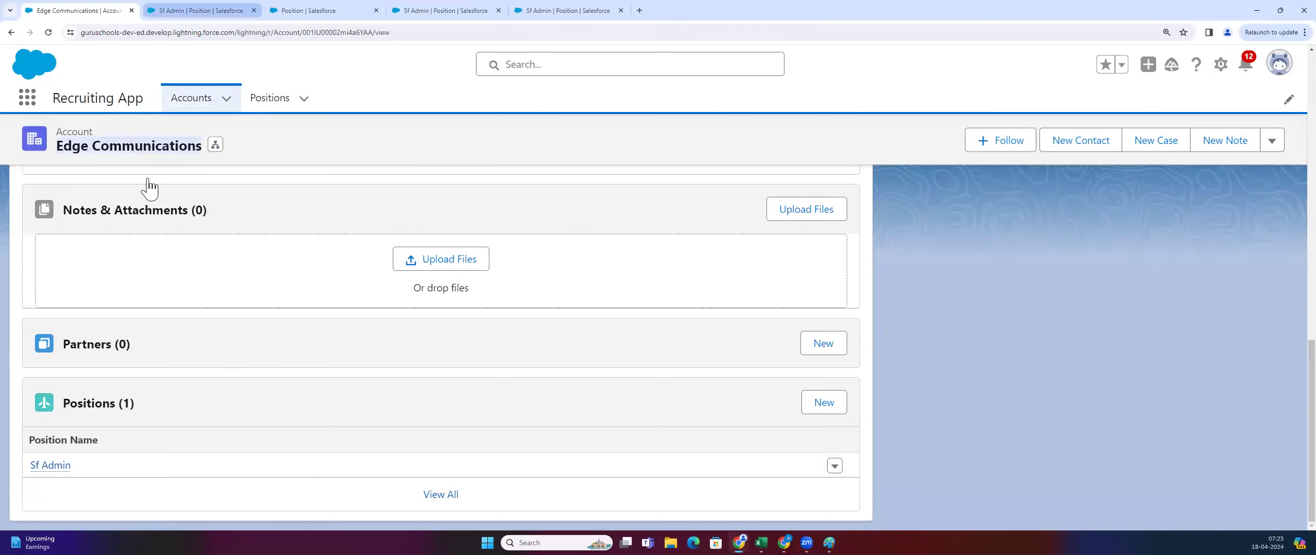
left_click(93, 149)
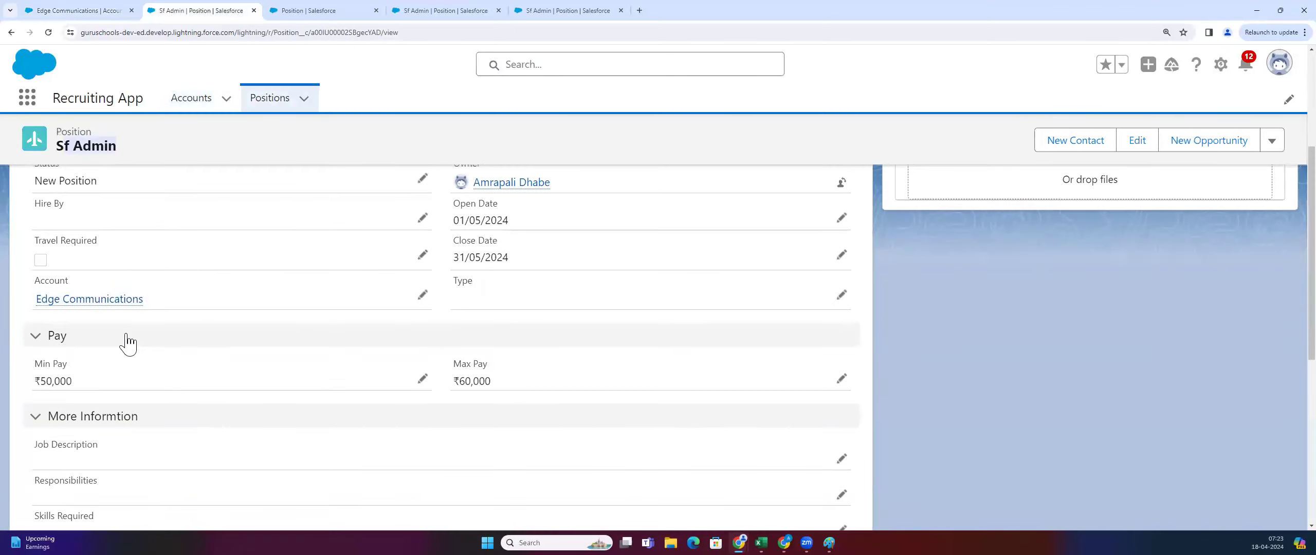
scroll(496, 373, "up", 4)
left_click_drag(458, 392, 586, 388)
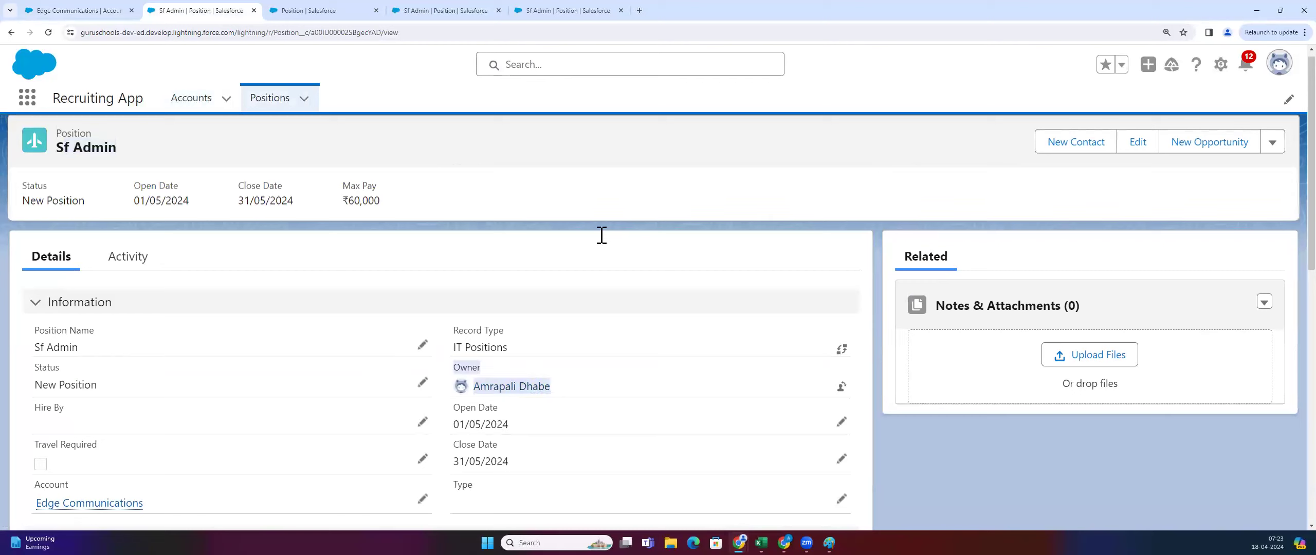
left_click_drag(443, 366, 612, 393)
left_click_drag(447, 398, 596, 385)
left_click(618, 196)
Create an account named Guruschools Account from the accounts list and view its details
left_click(52, 11)
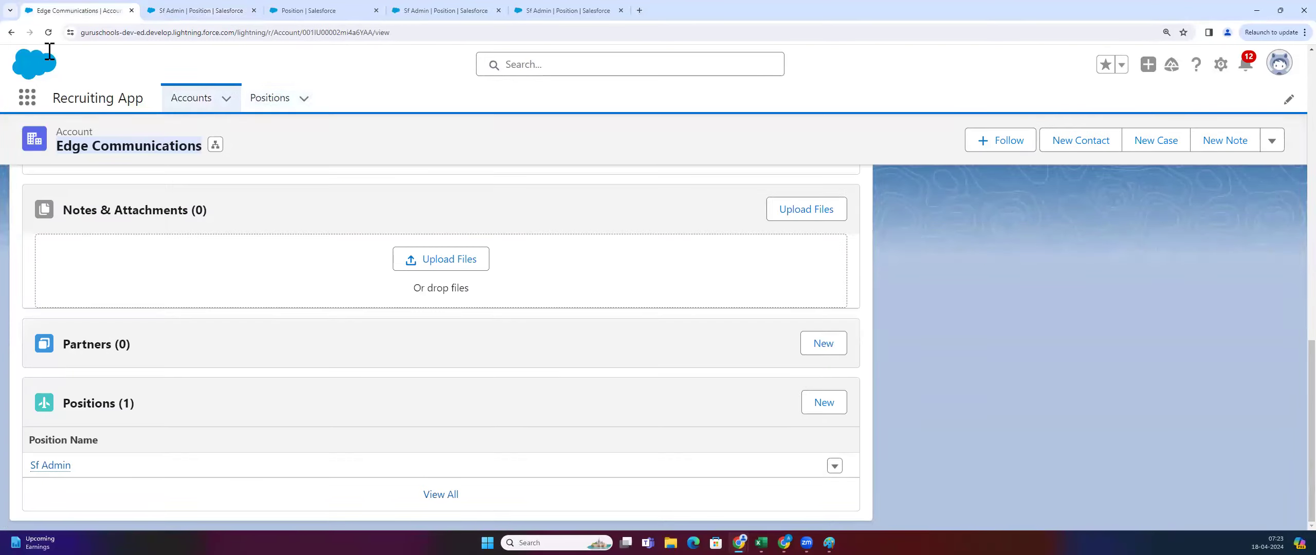
left_click(185, 98)
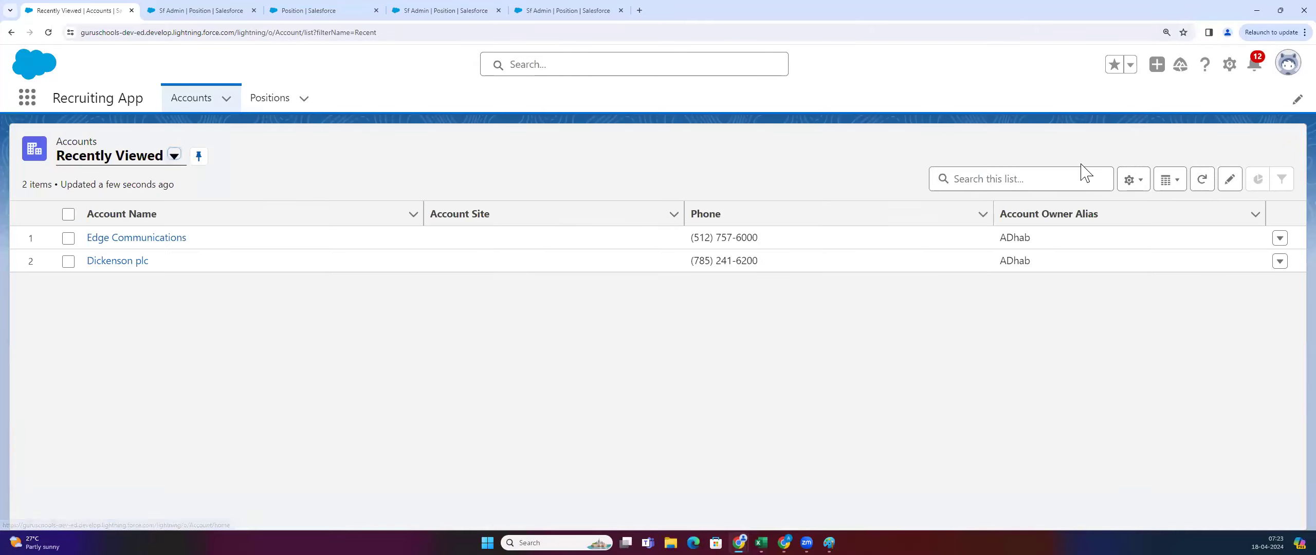
left_click(1206, 145)
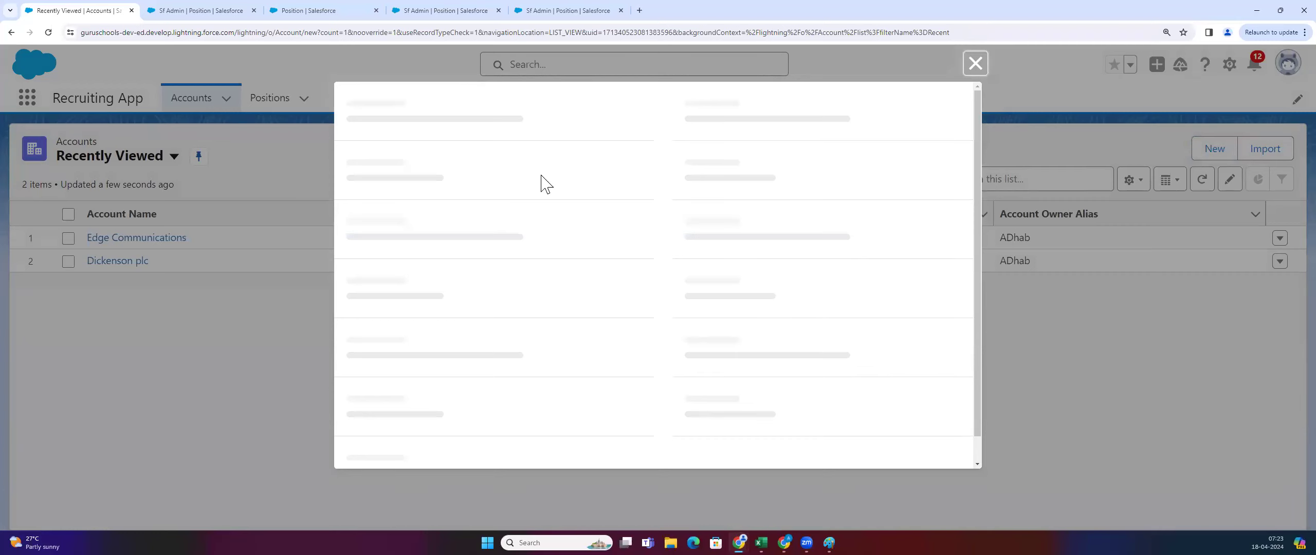
left_click(459, 276)
type("Guruschools Account")
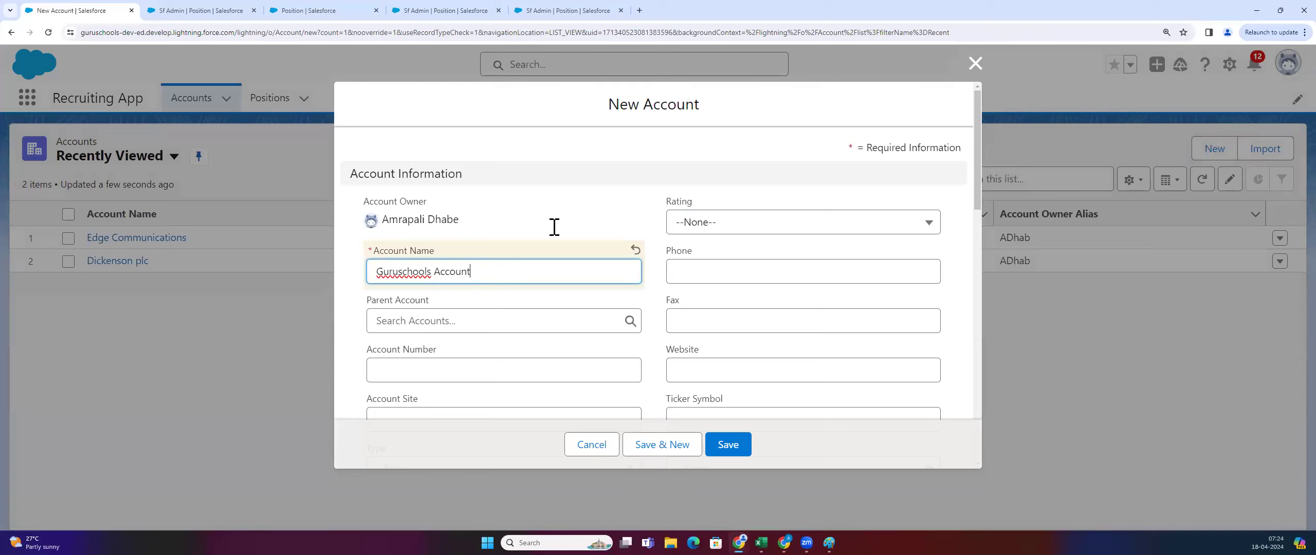
left_click(554, 226)
scroll(576, 385, "down", 2)
scroll(810, 303, "up", 2)
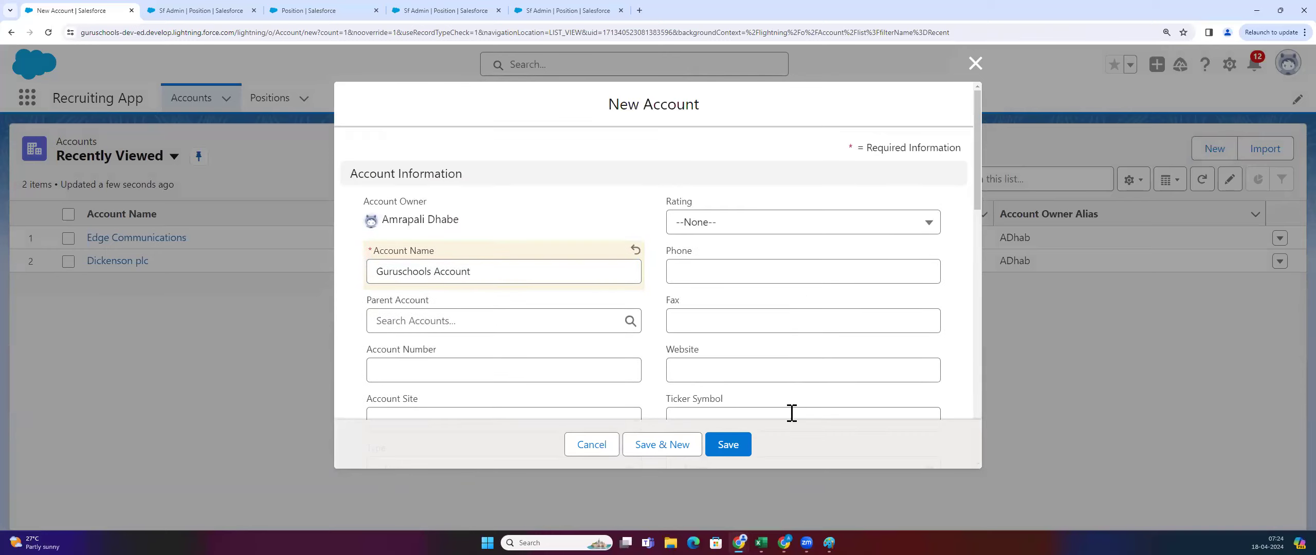
left_click(728, 445)
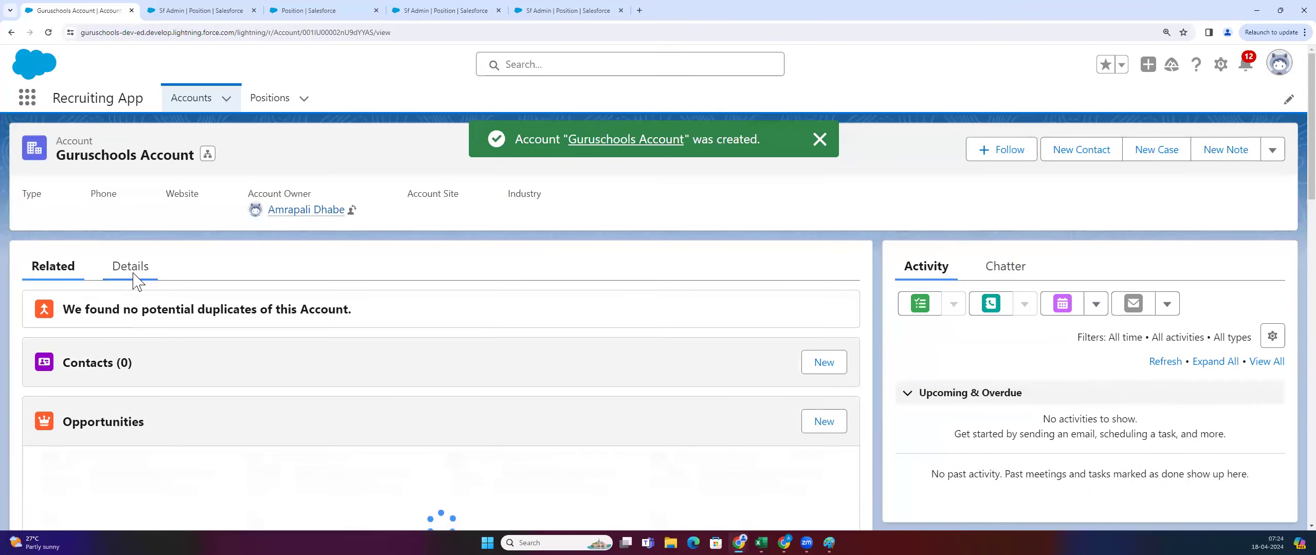
left_click(132, 276)
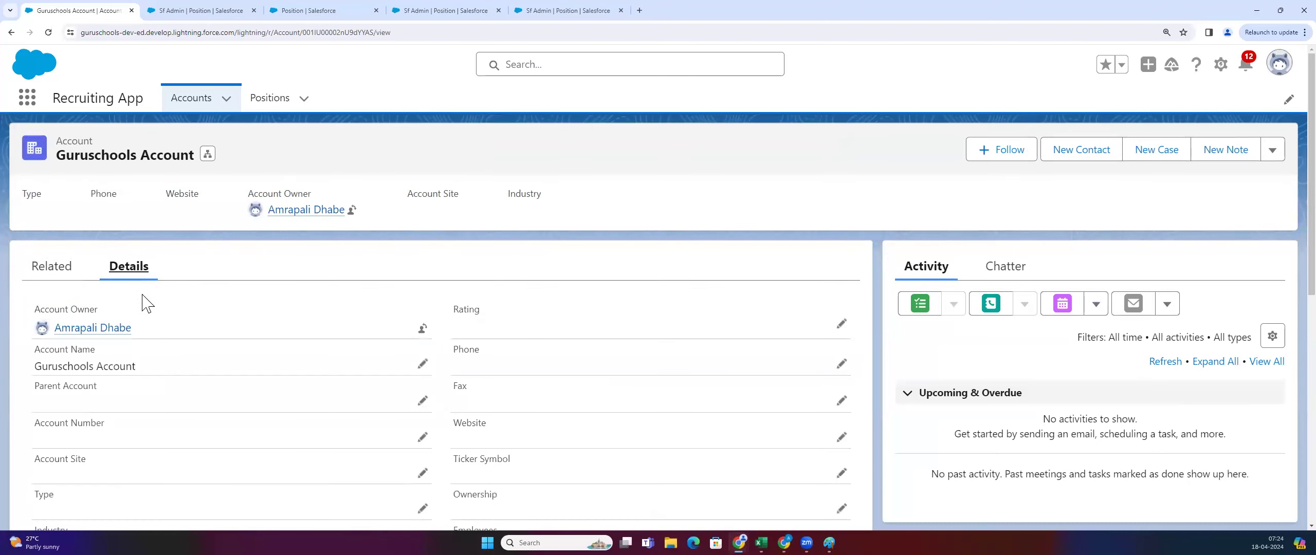
Change the Account field of the Sf Admin position to Guruschools Account and save the record
left_click(180, 7)
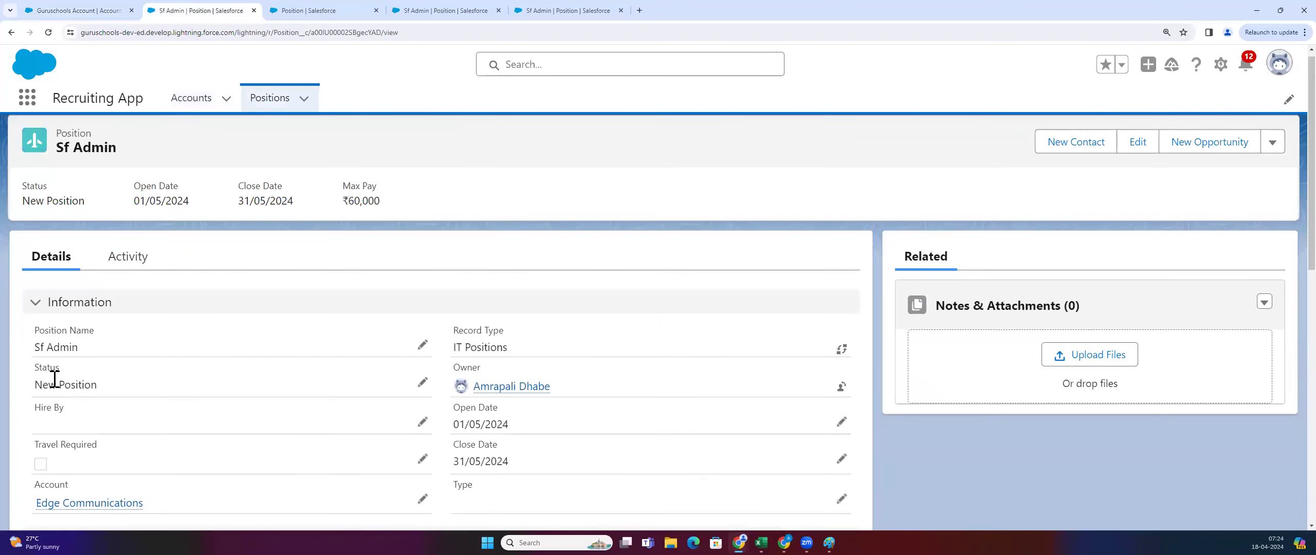
scroll(383, 431, "down", 2)
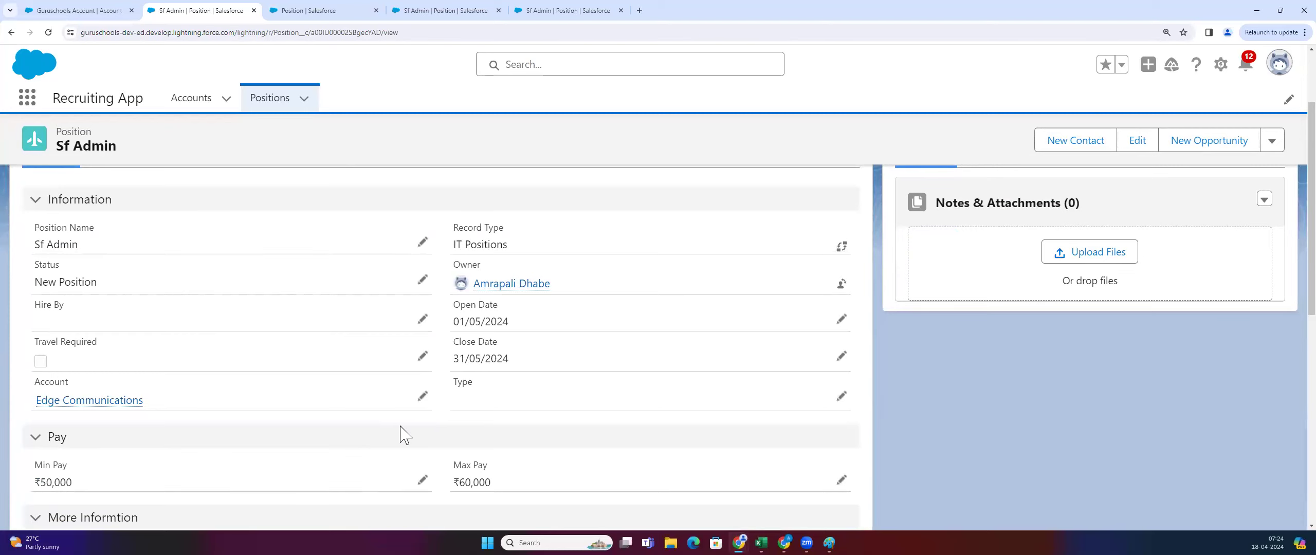
left_click(423, 396)
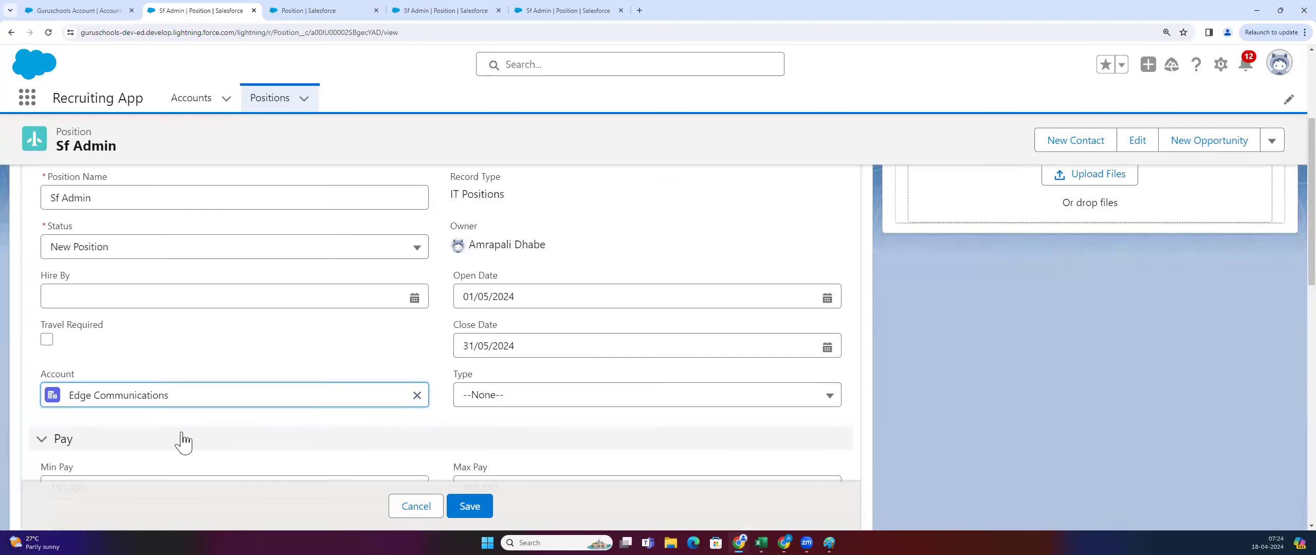
left_click(417, 396)
left_click(332, 393)
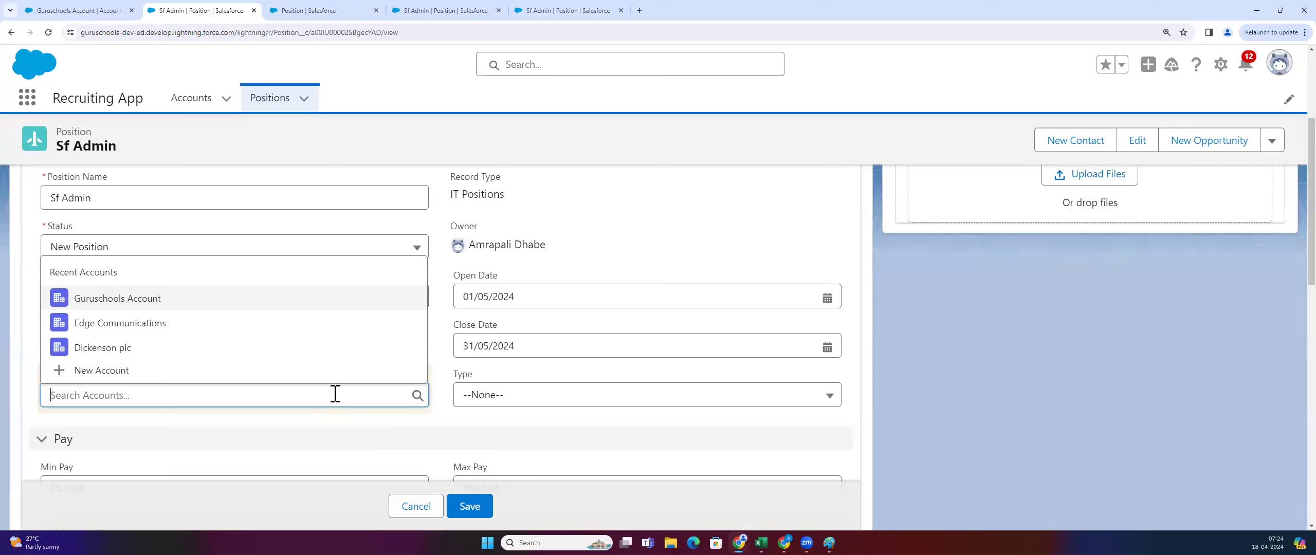
left_click(349, 297)
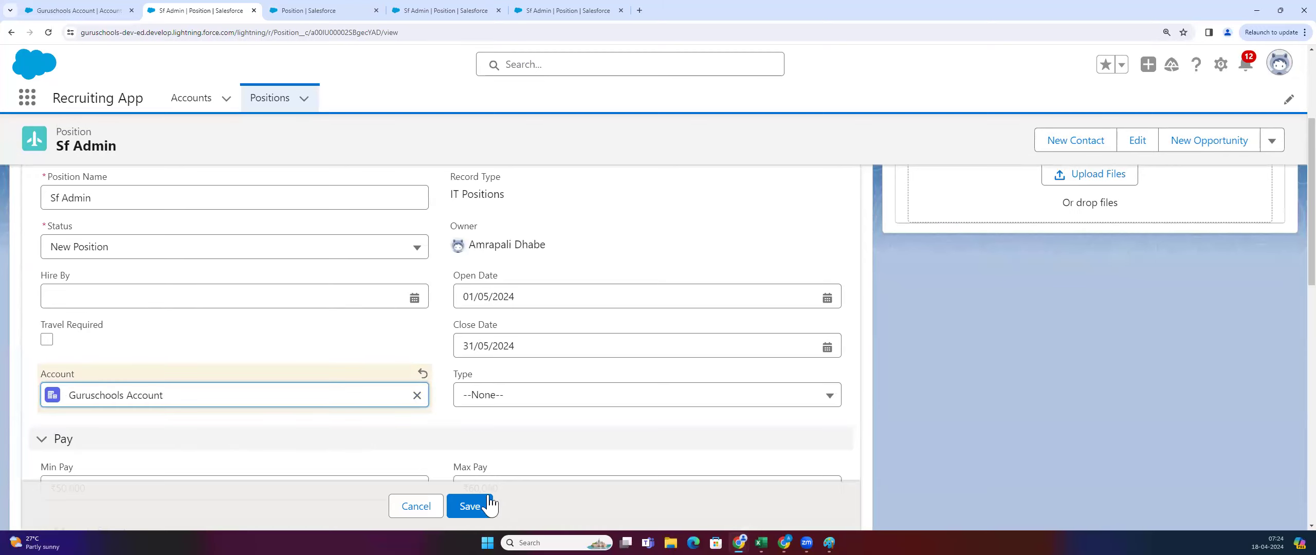
left_click(469, 506)
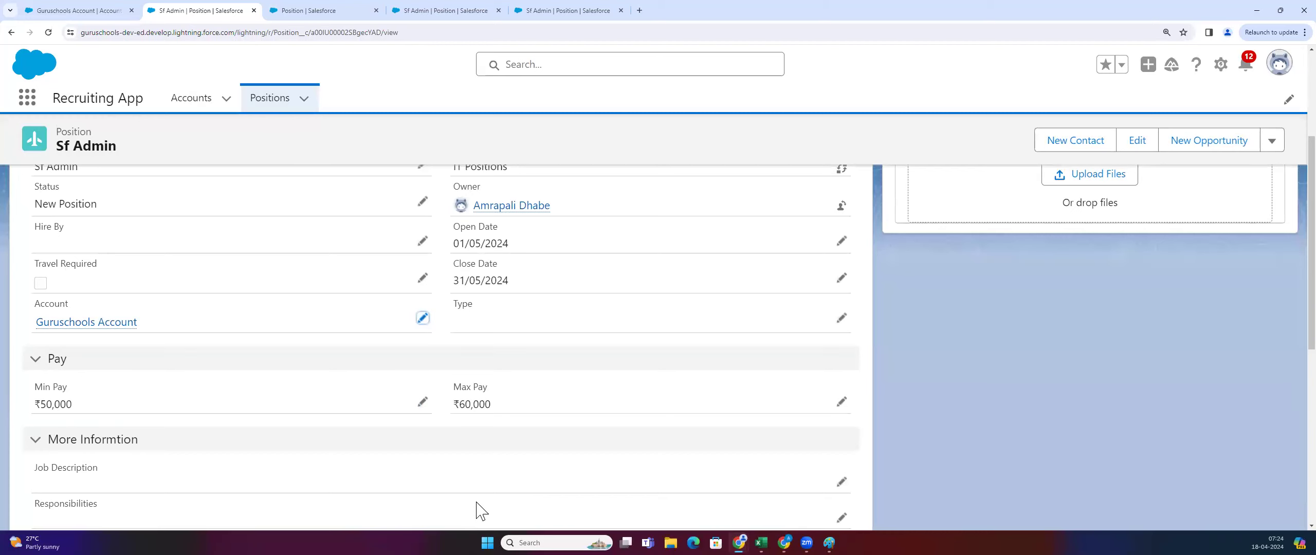
Reload the Guruschools Account record and check its Positions related list for Sf Admin
left_click(75, 10)
left_click(137, 33)
key("Return")
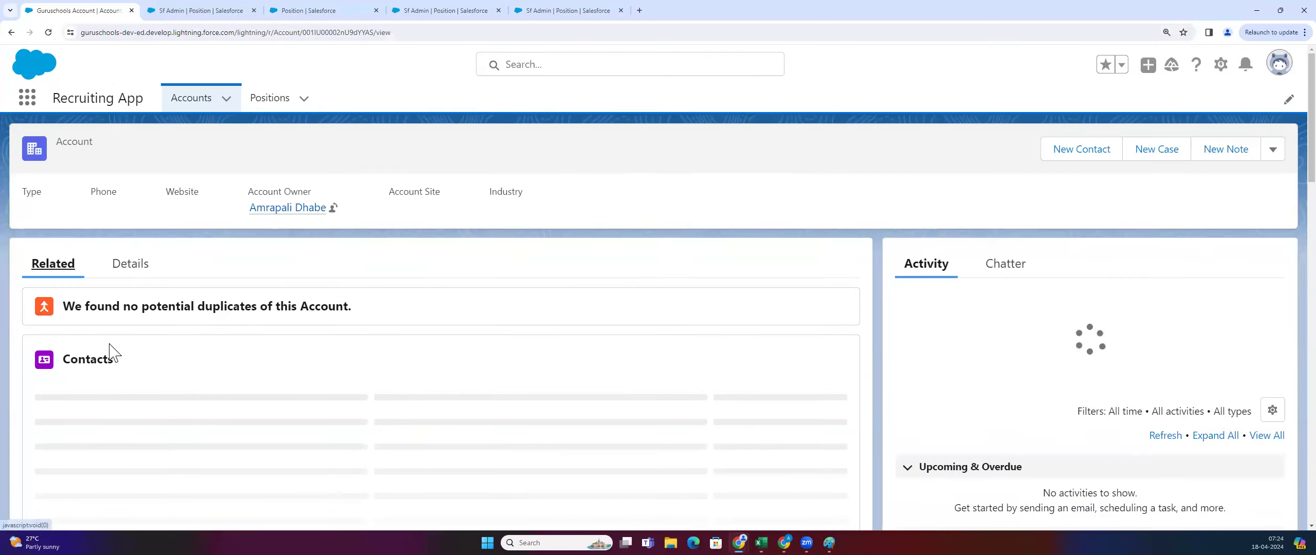
scroll(103, 382, "down", 5)
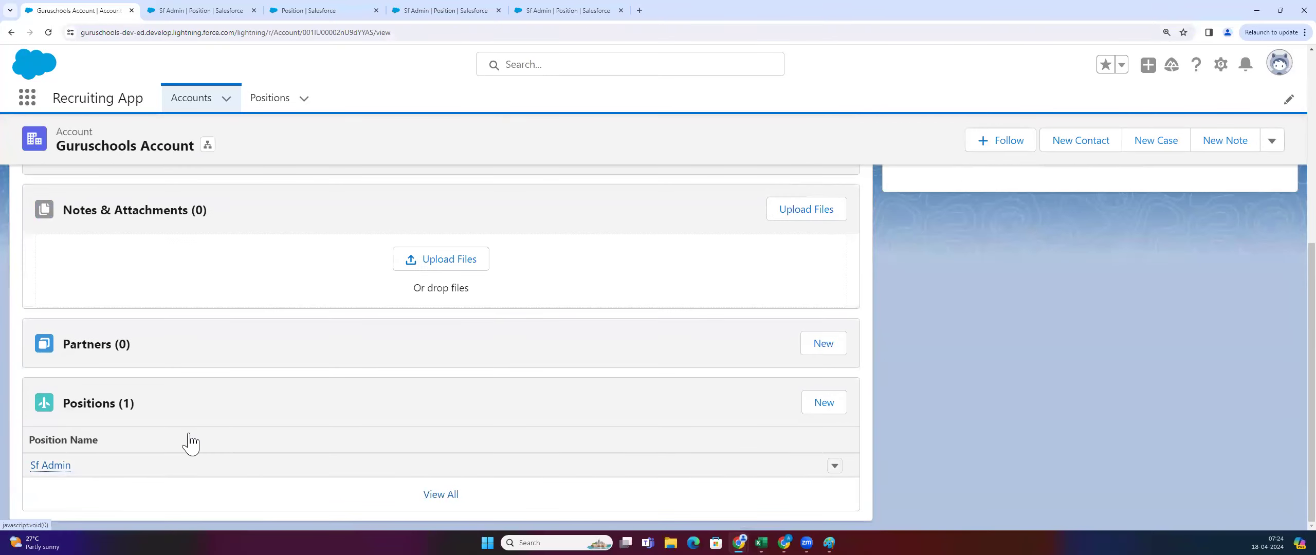
scroll(185, 443, "up", 10)
Delete the Guruschools Account record and confirm the deletion
left_click(132, 273)
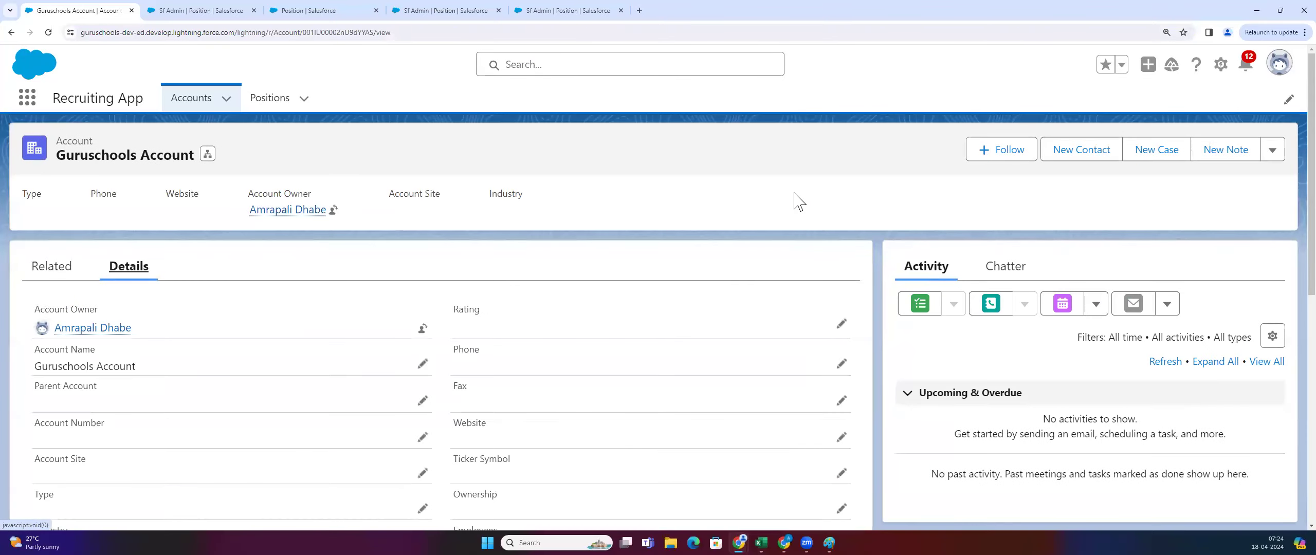
left_click(1277, 154)
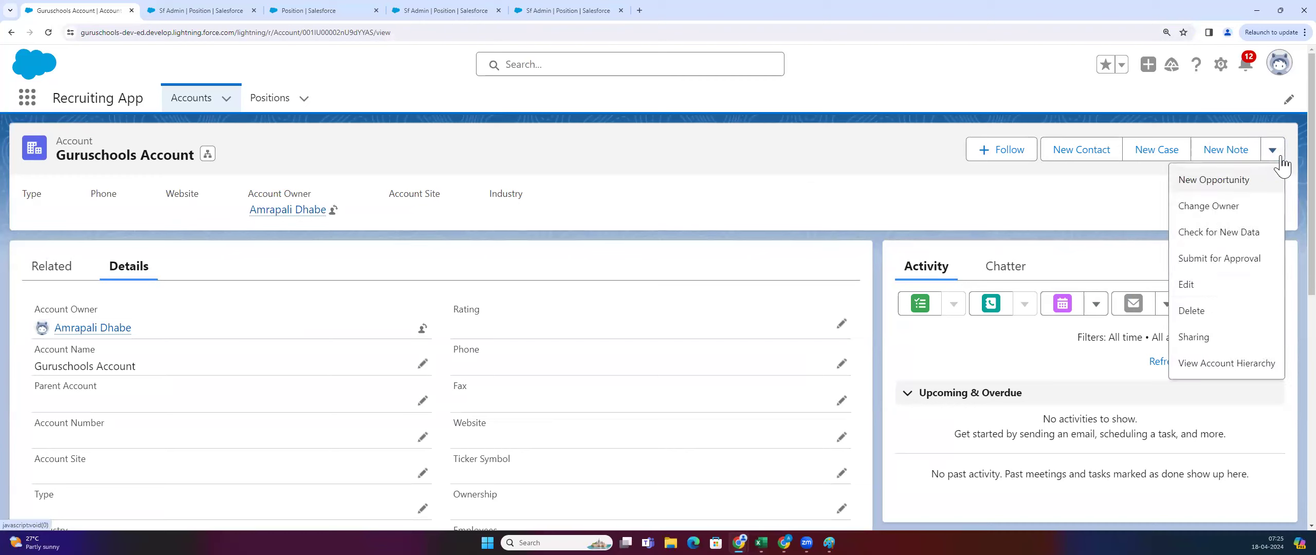
left_click(1244, 314)
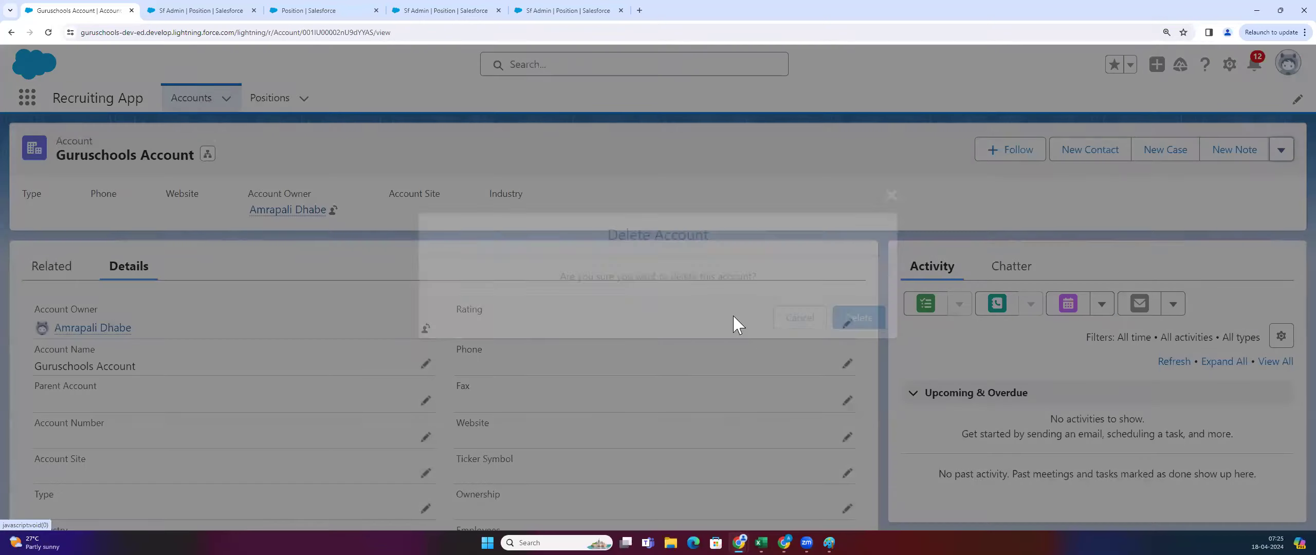
left_click(874, 322)
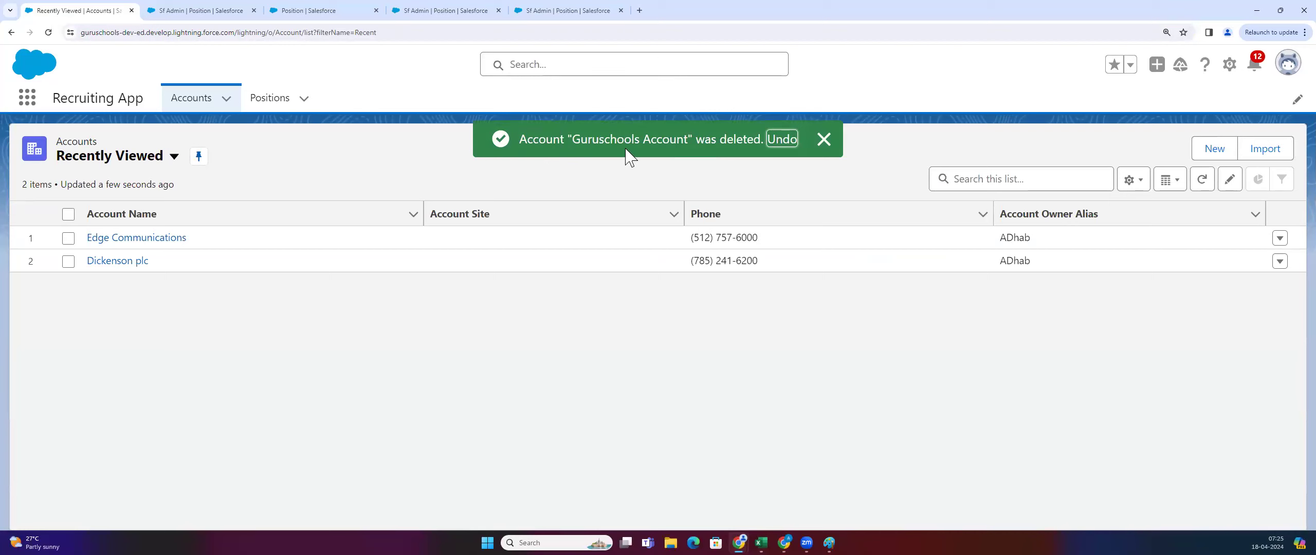
Reload the Sf Admin position record and check its Account field after the parent account's deletion
left_click(200, 12)
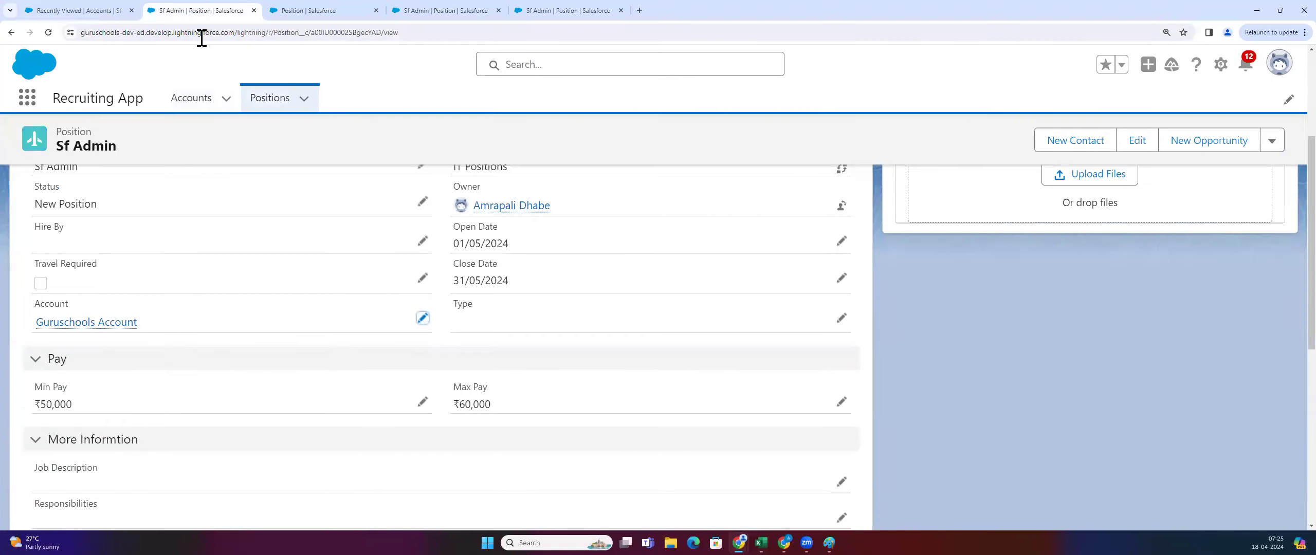
left_click(202, 33)
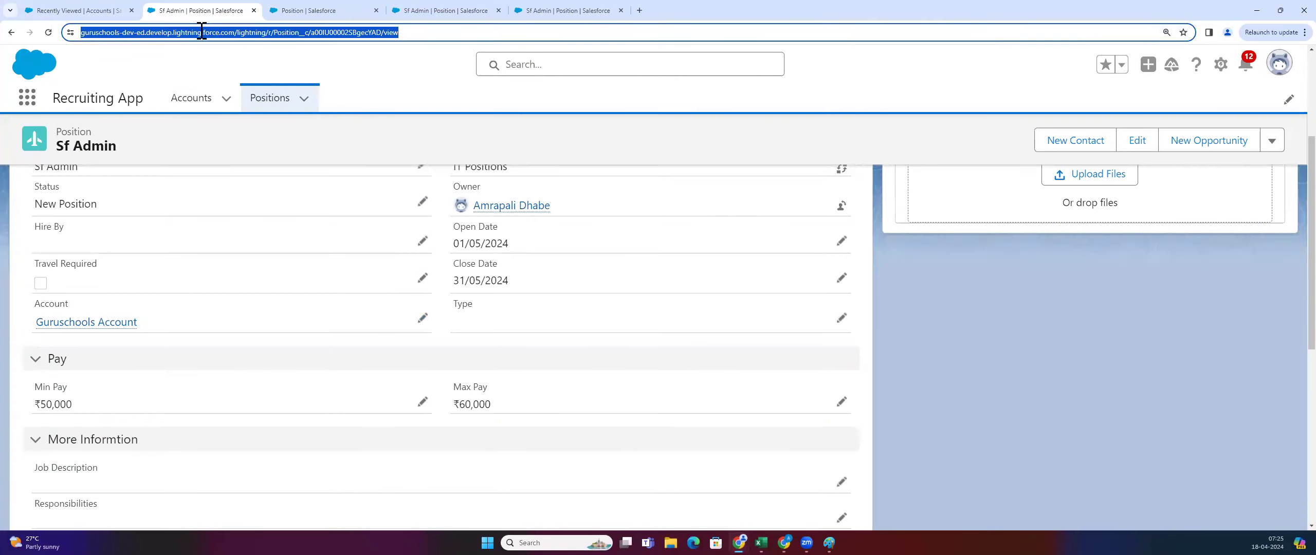
key("Return")
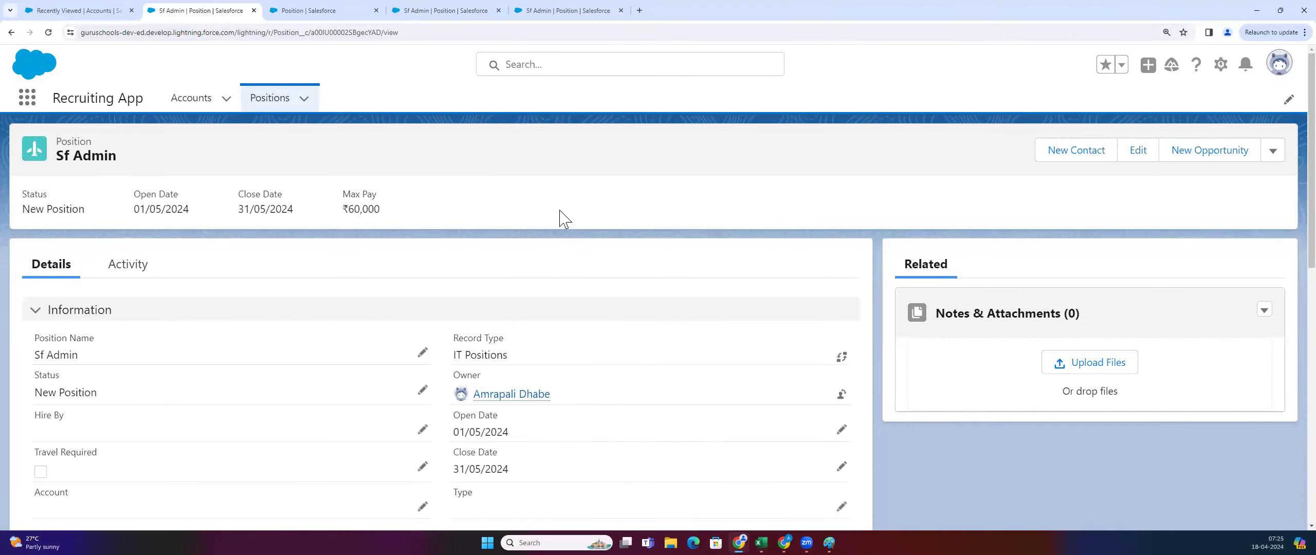
scroll(105, 322, "down", 1)
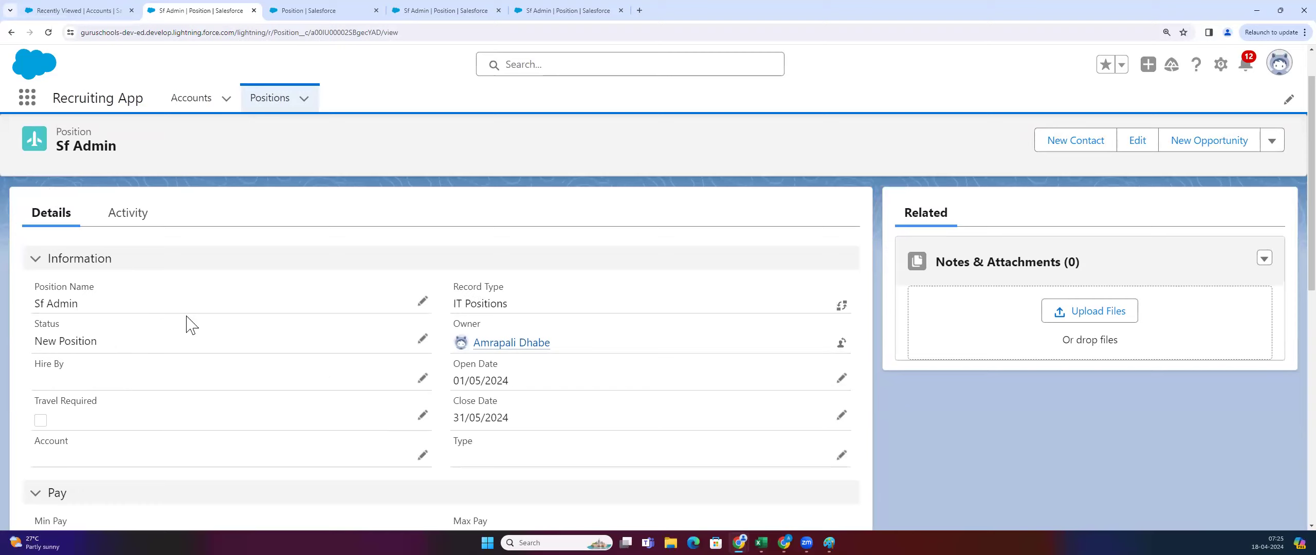
left_click_drag(36, 441, 88, 448)
left_click(532, 164)
left_click_drag(34, 442, 376, 446)
left_click(590, 178)
Find the Recycle Bin through an app search for "rec" and restore the deleted Guruschools Account from it
left_click(27, 97)
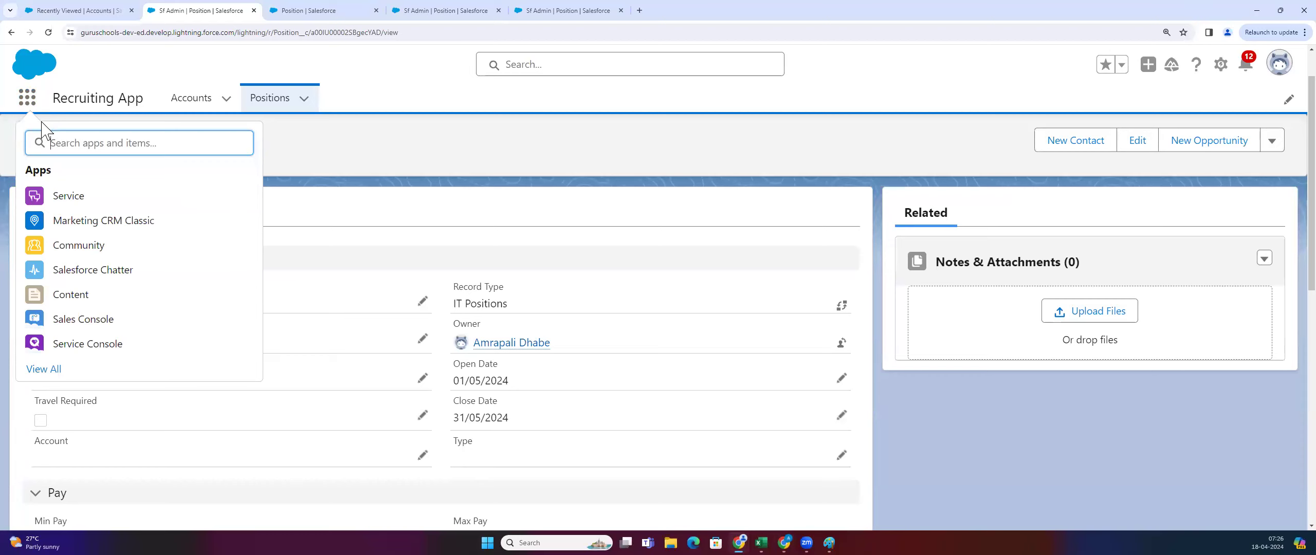
type("rec")
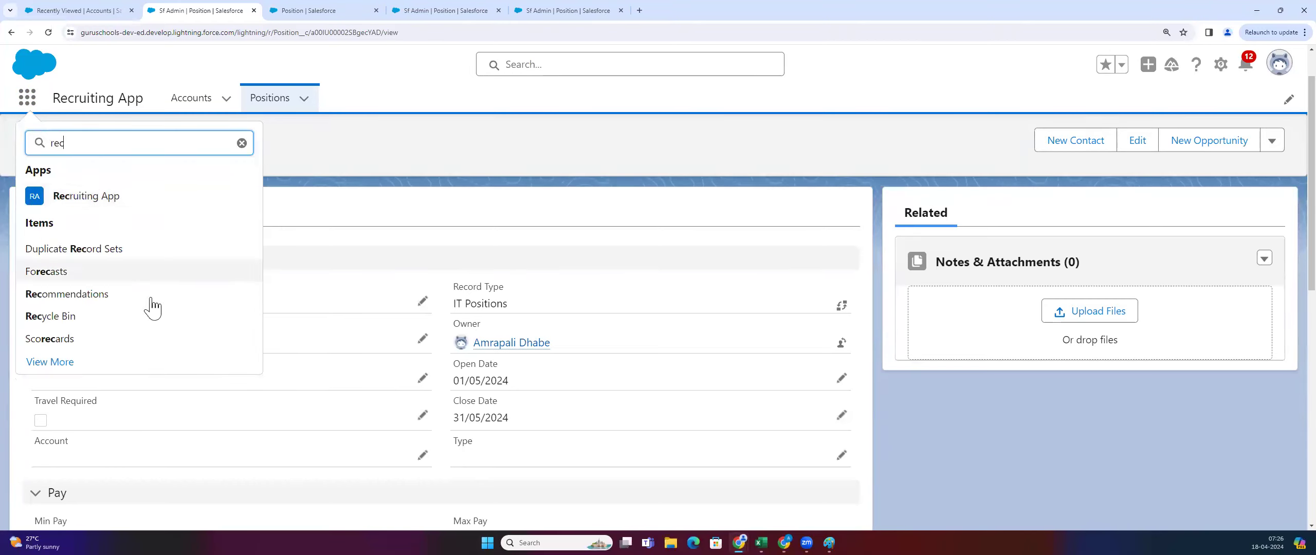
left_click(124, 326)
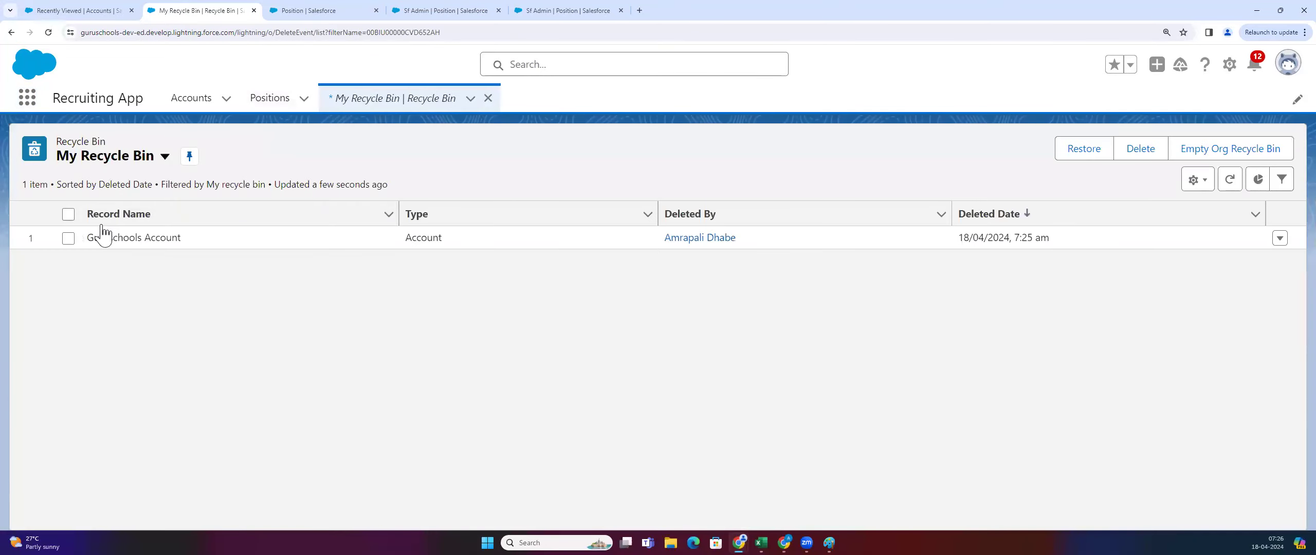
left_click_drag(85, 246, 220, 240)
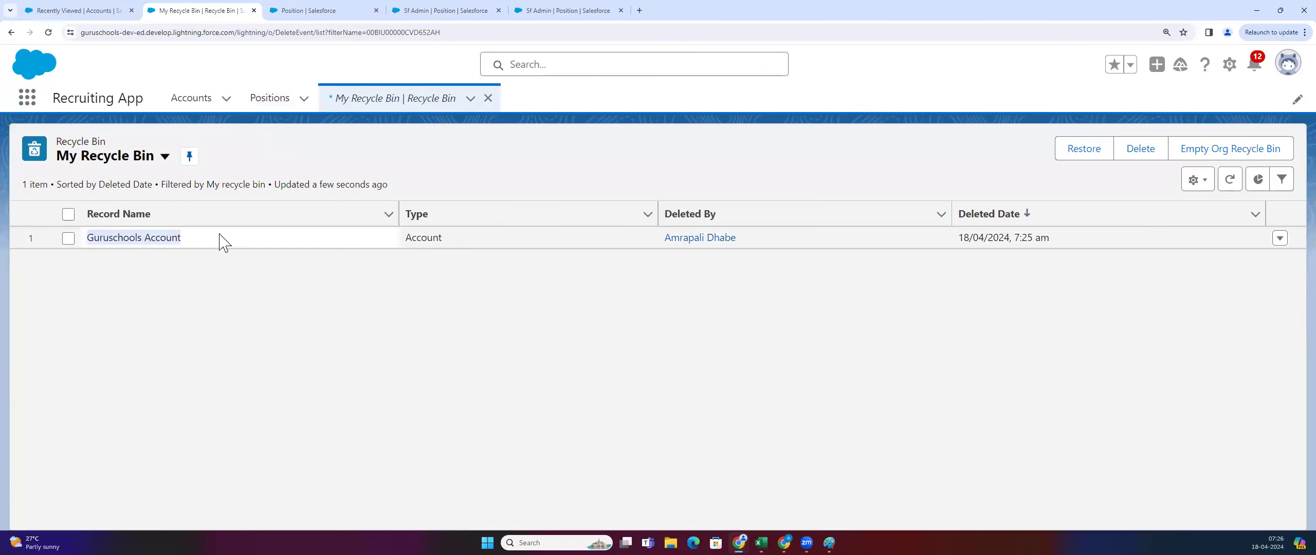
left_click(214, 288)
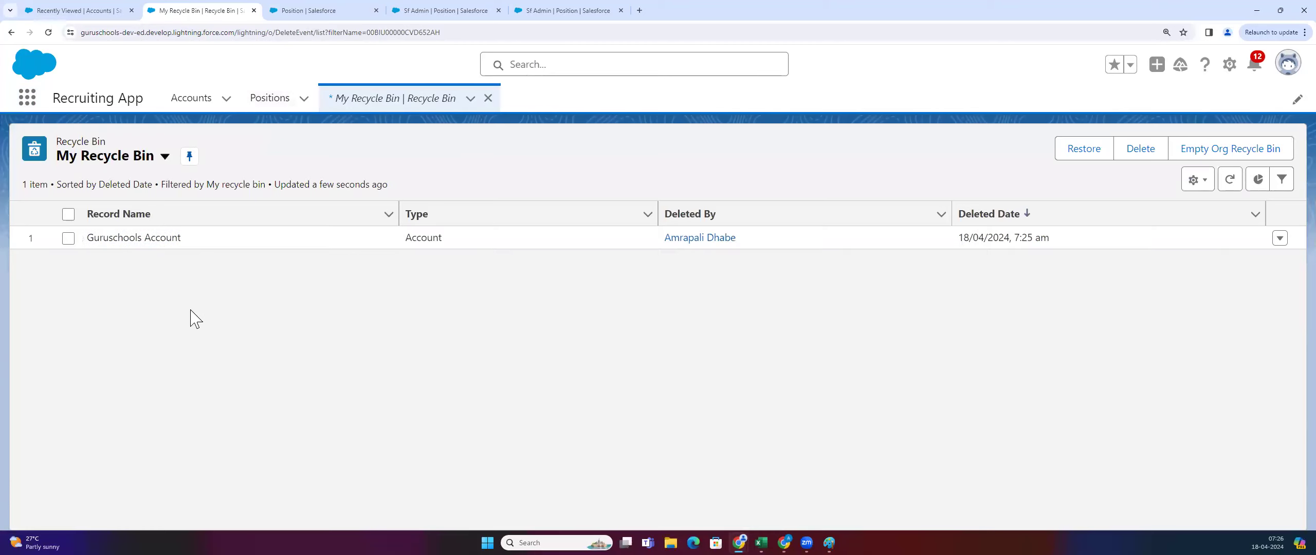
left_click(69, 238)
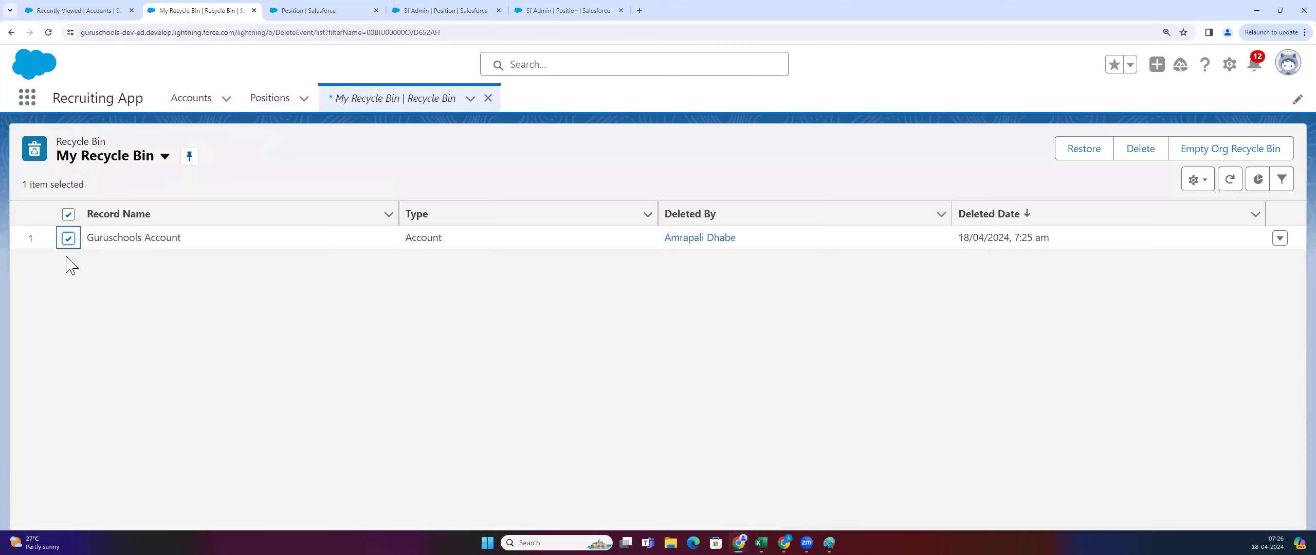
left_click(1070, 158)
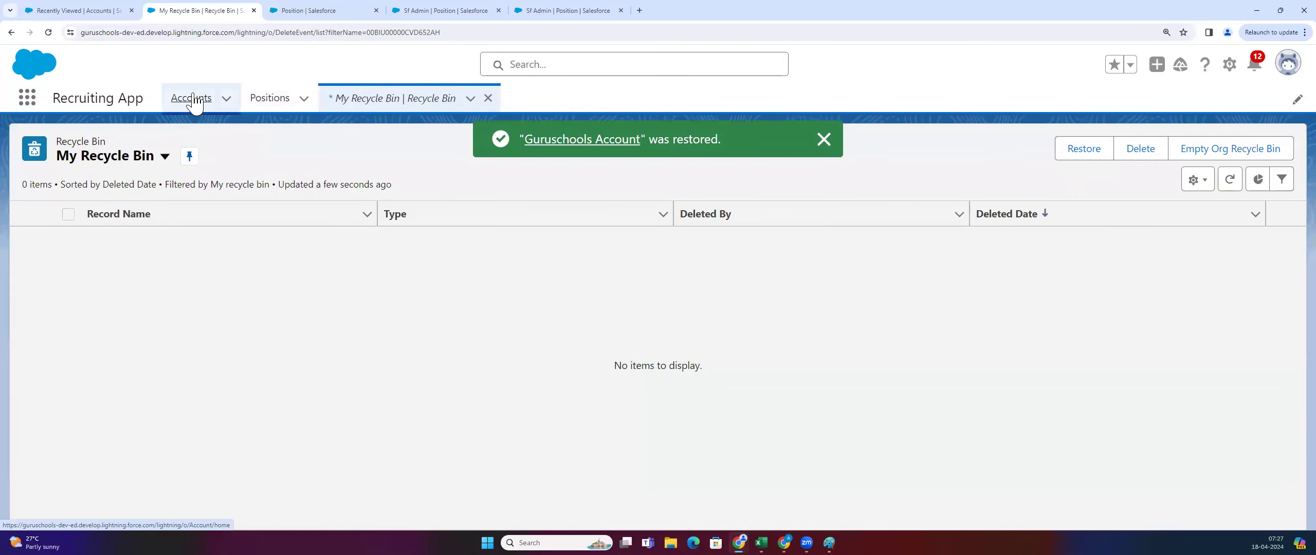
Check the accounts list for Guruschools Account, and open the Sf Admin position to examine its Account field
left_click(194, 100)
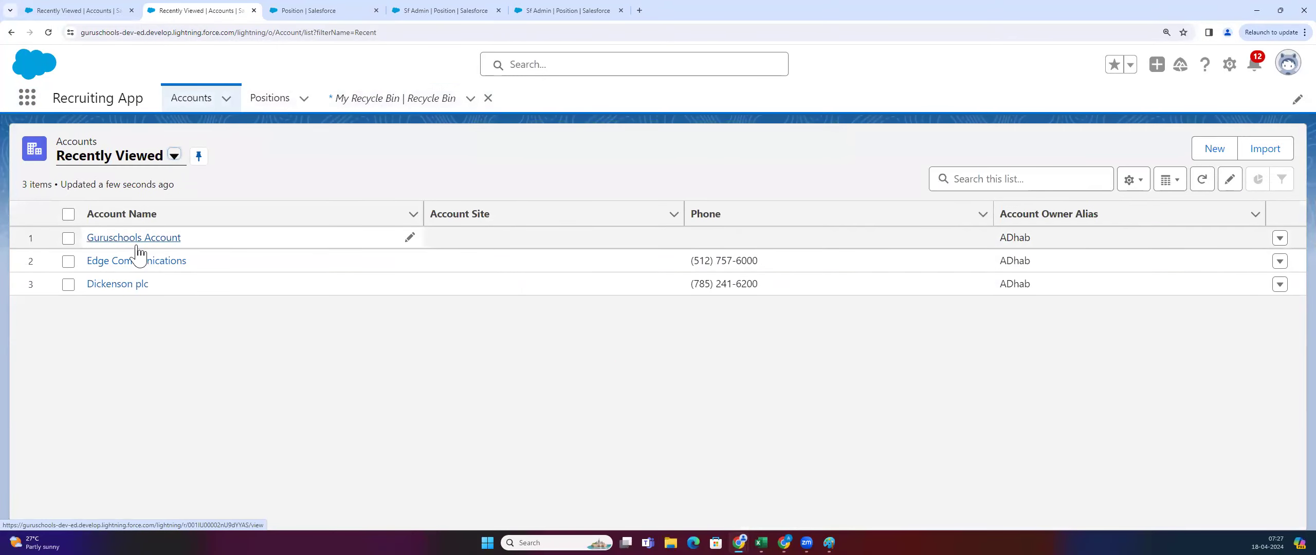
left_click(271, 107)
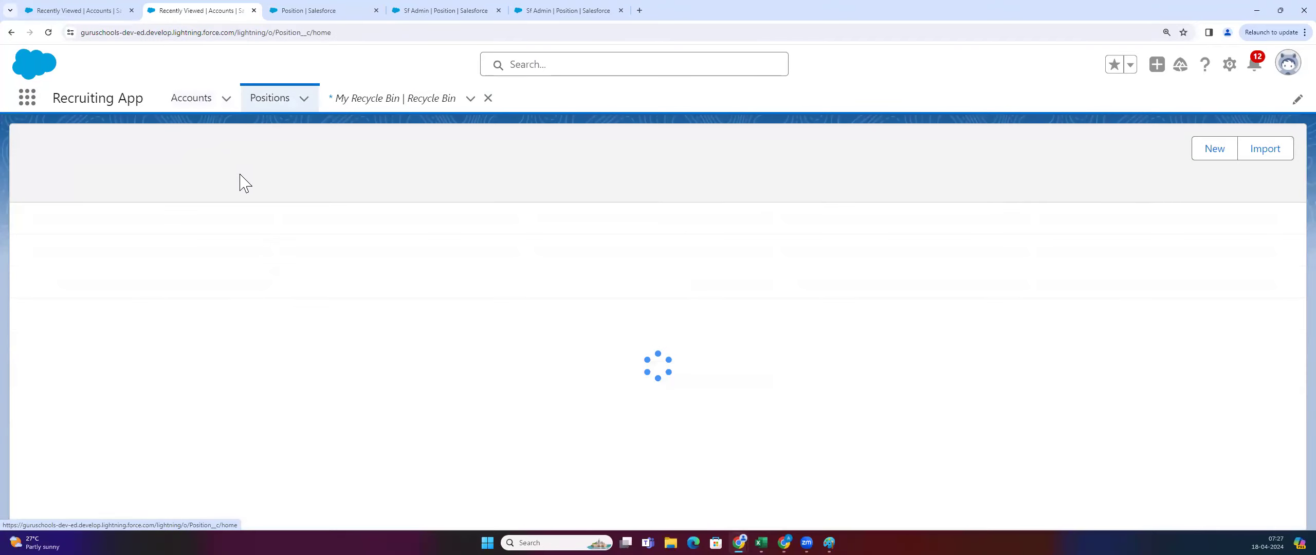
left_click(112, 240)
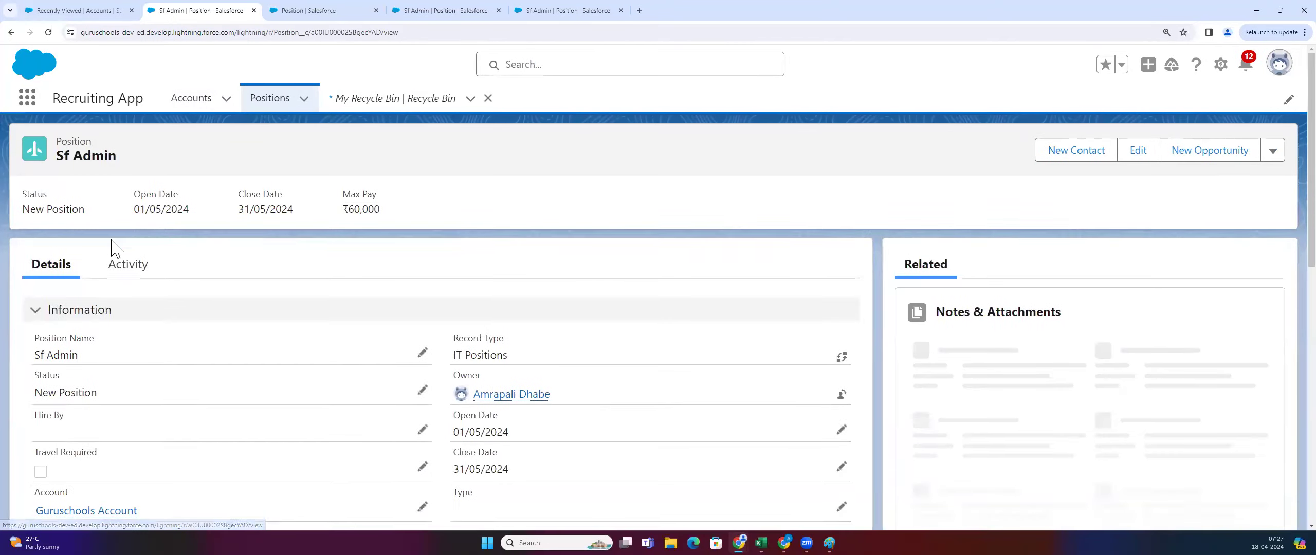
scroll(88, 417, "down", 5)
scroll(297, 300, "up", 4)
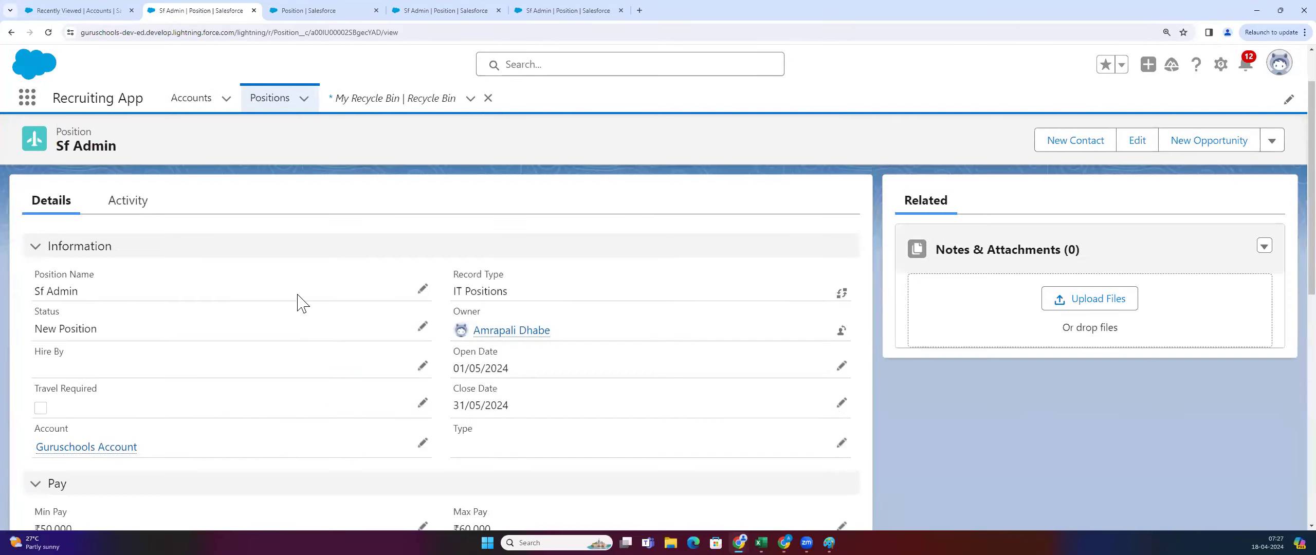
scroll(279, 282, "down", 3)
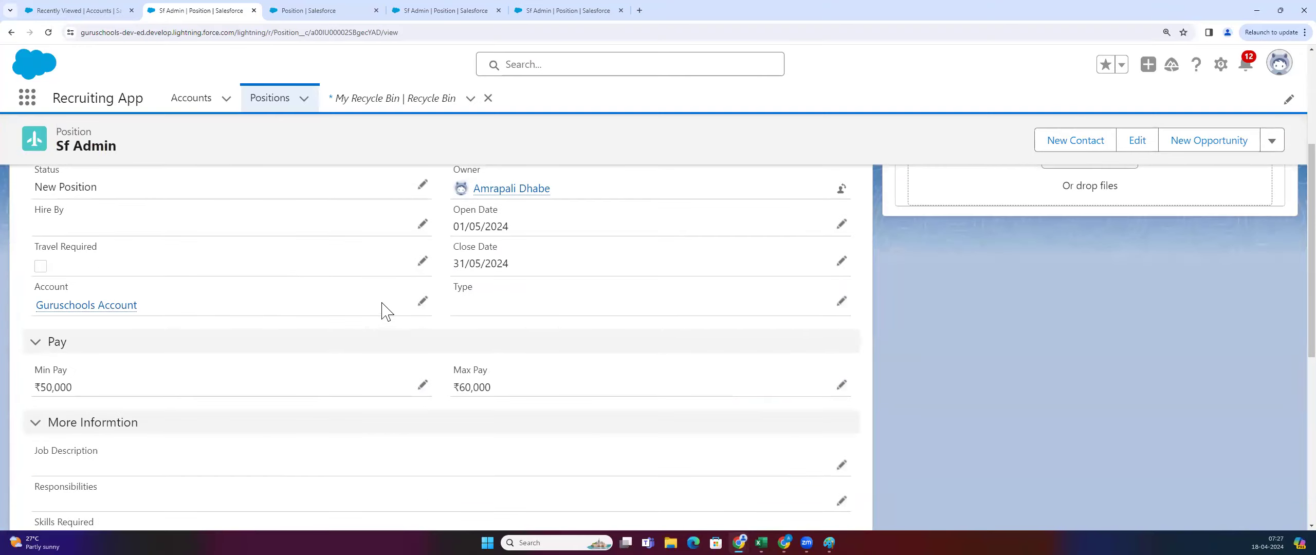
left_click_drag(24, 307, 194, 298)
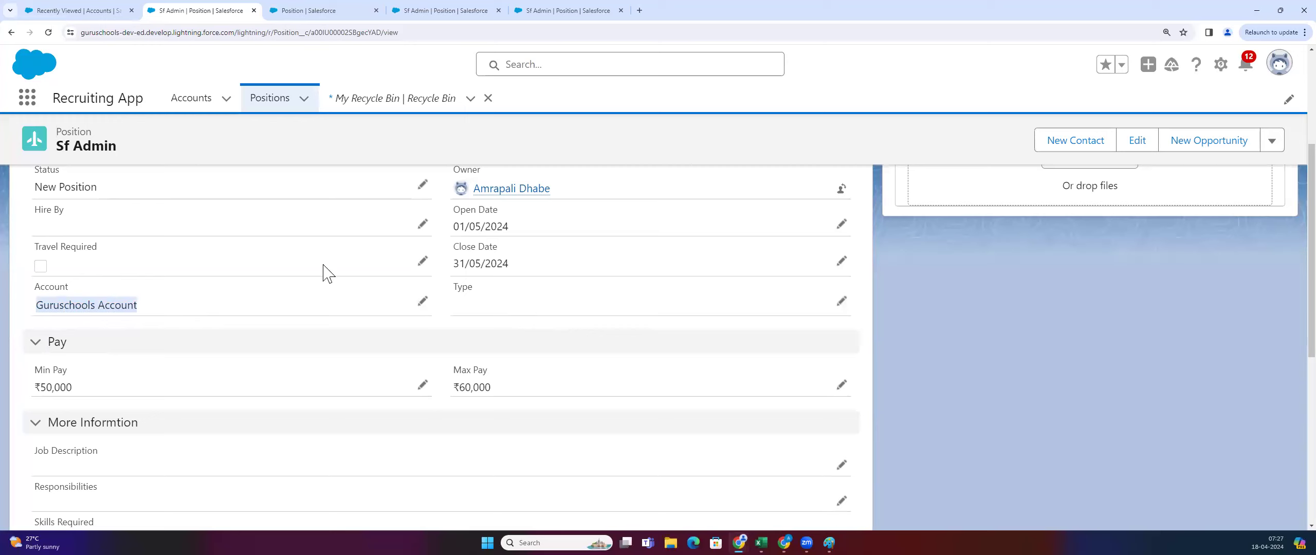
left_click(27, 327)
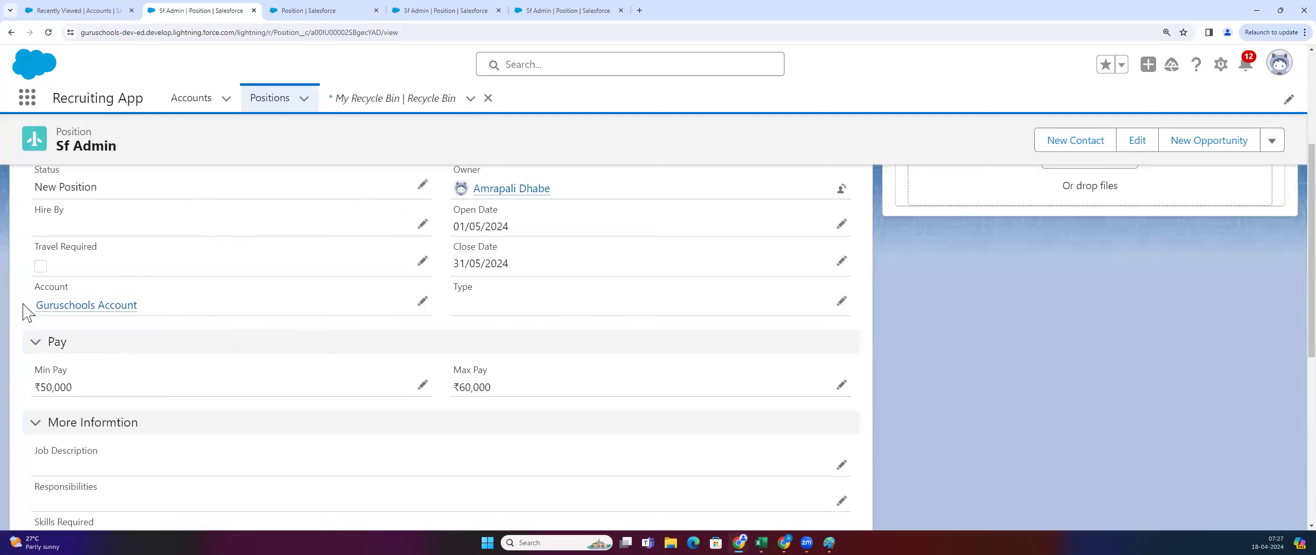